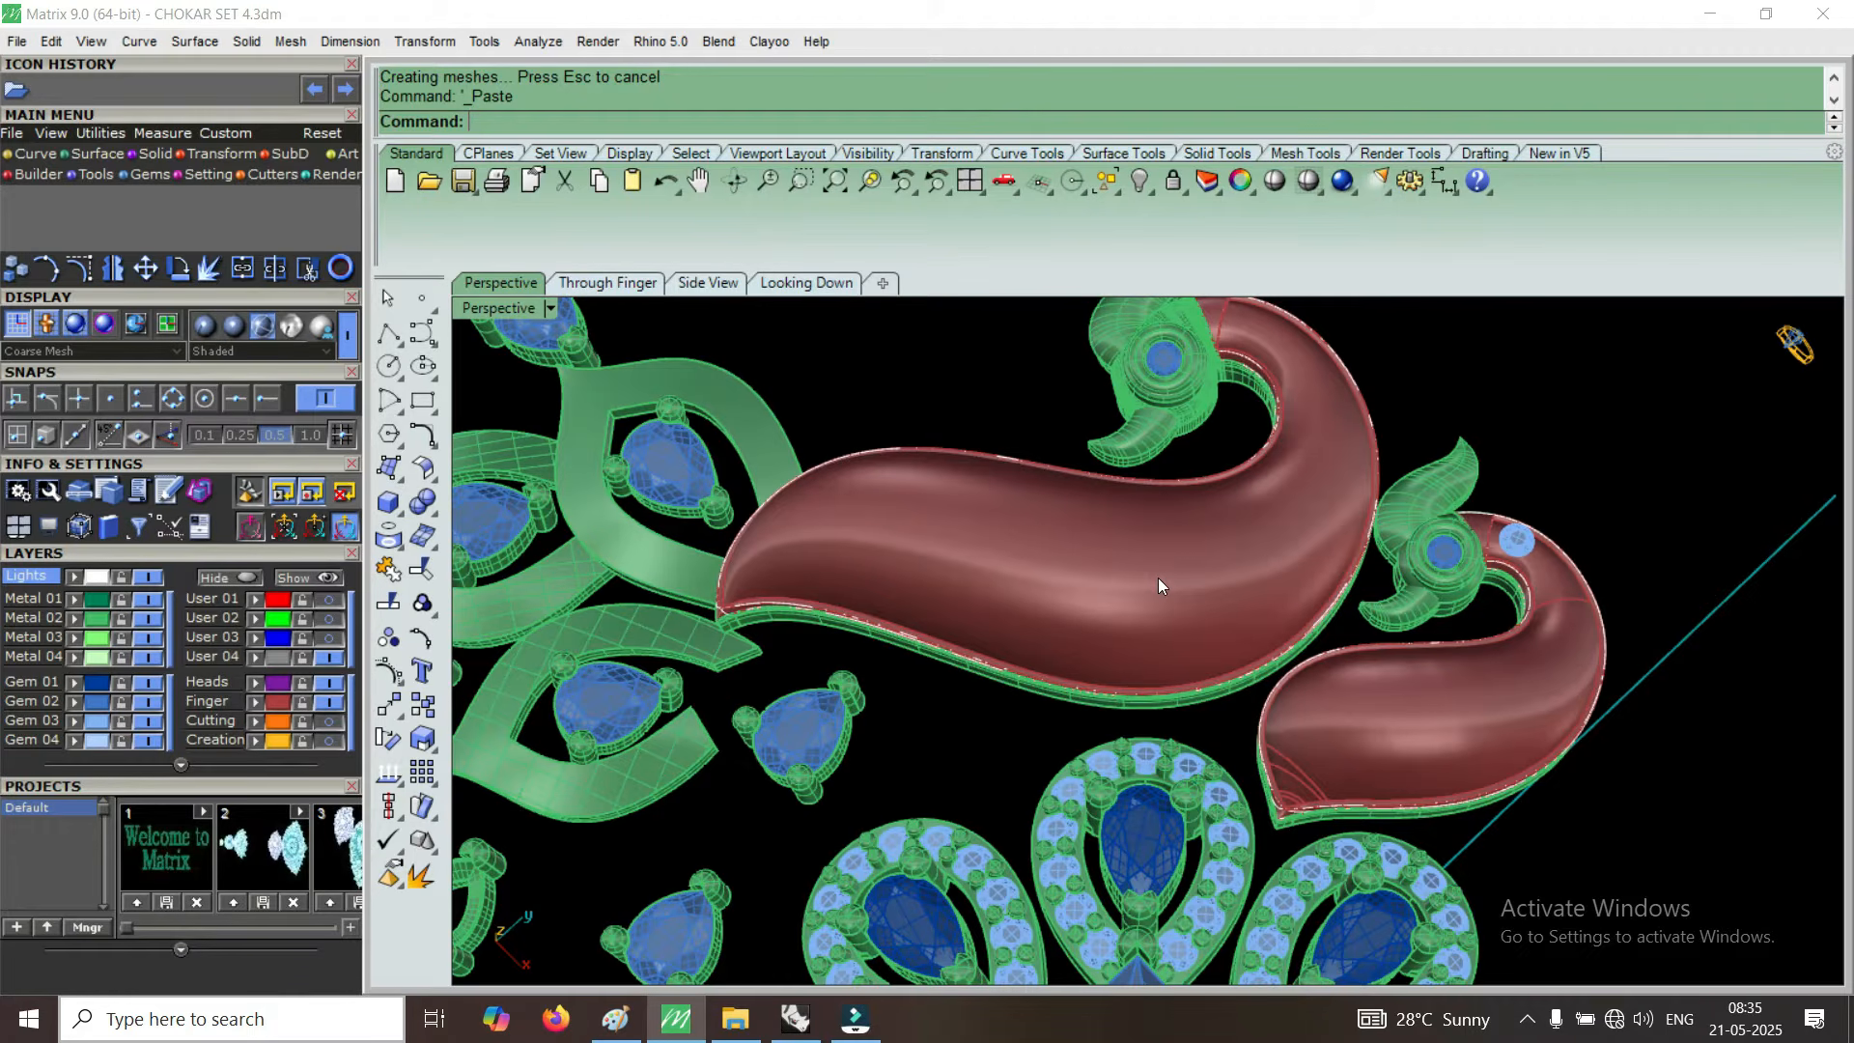
# Examine the large paisley's domed red surface and its rim from above and from low side angles.
pyautogui.moveTo(1070, 645); pyautogui.dragTo(1185, 566, button='right')
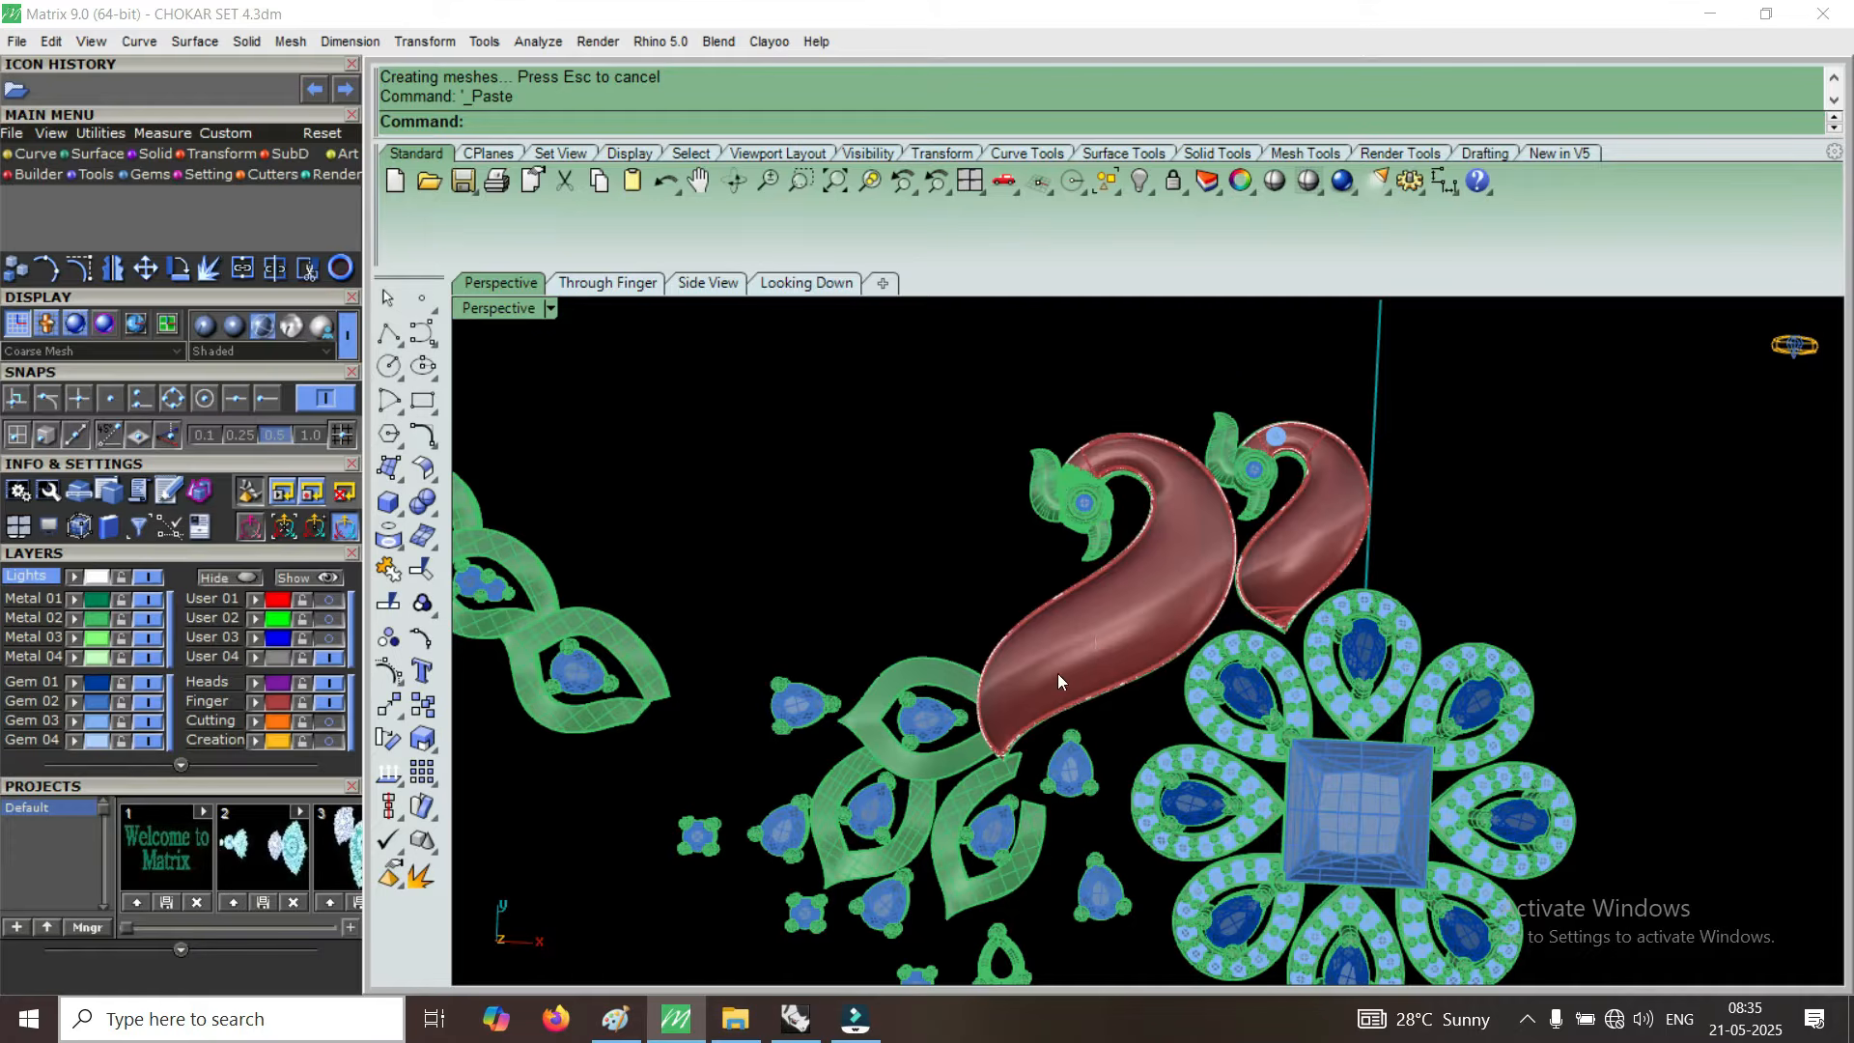
pyautogui.scroll(5, 1156, 585)
pyautogui.moveTo(1155, 585); pyautogui.dragTo(985, 641, button='right')
pyautogui.moveTo(1070, 792); pyautogui.dragTo(989, 724, button='right')
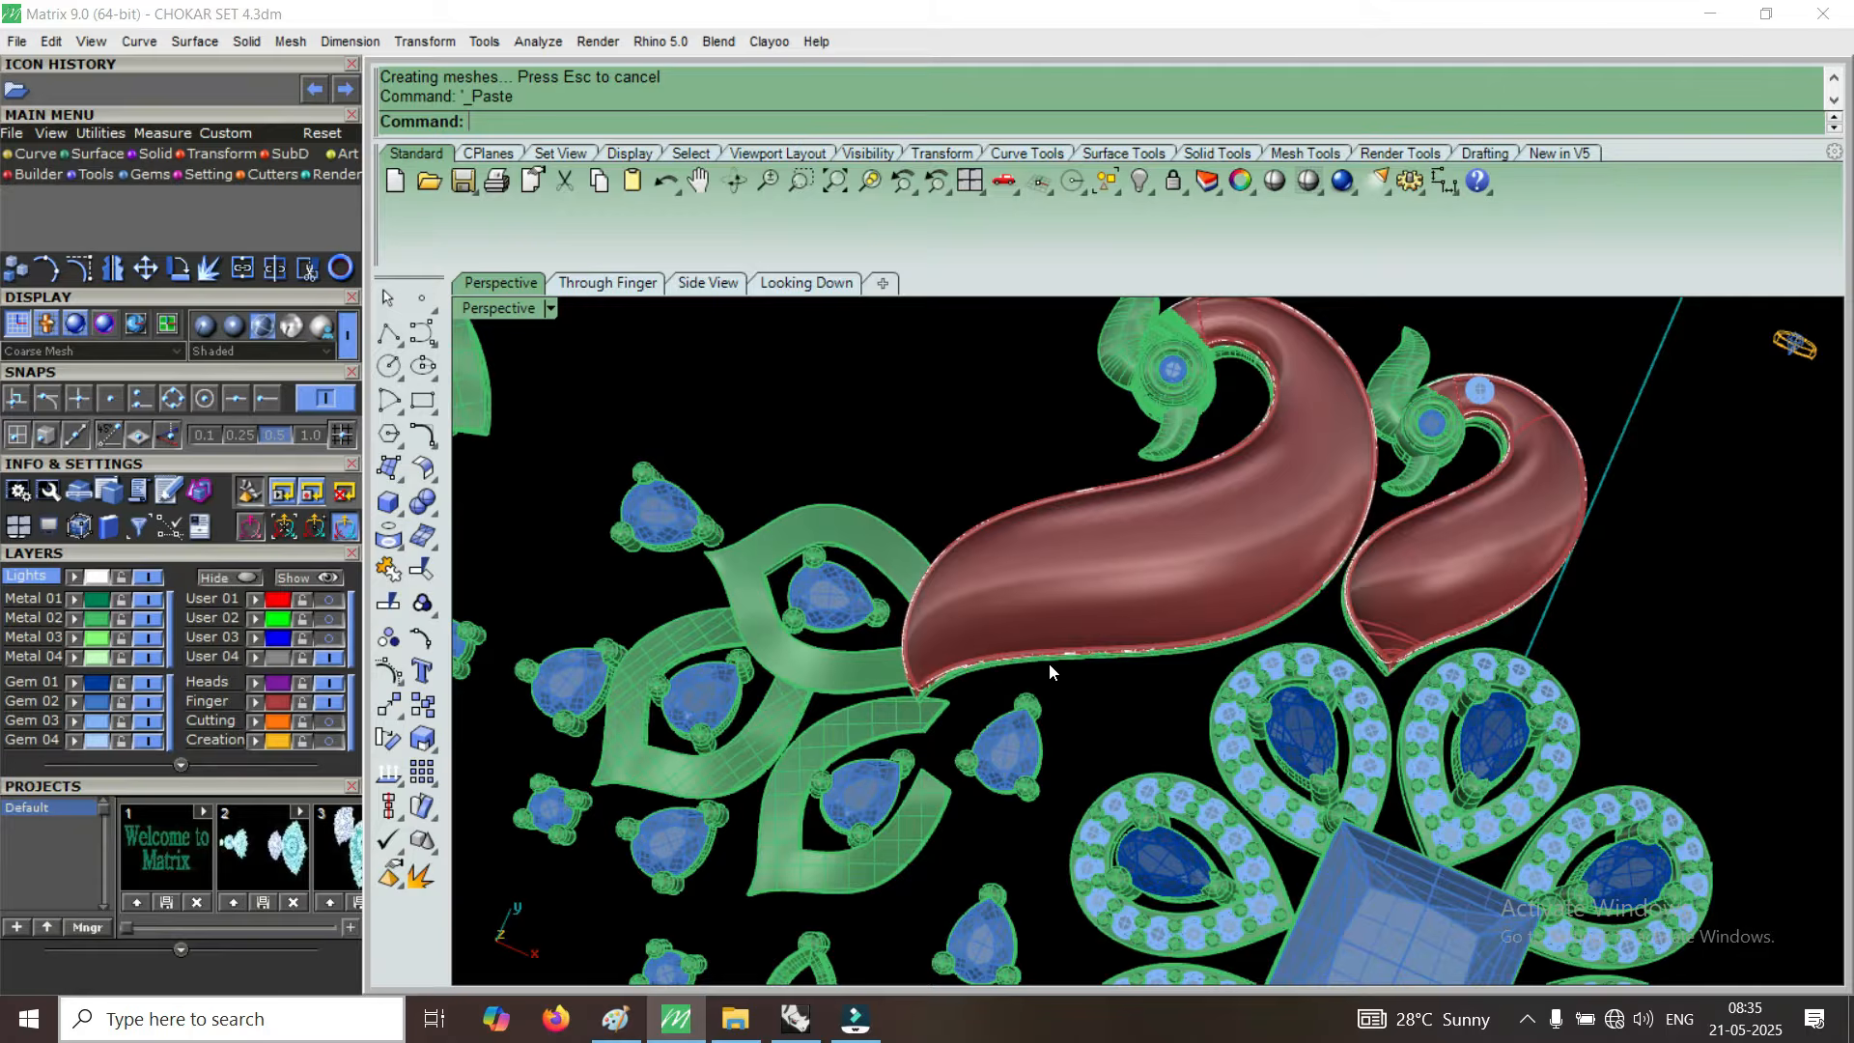
pyautogui.scroll(-2, 1074, 643)
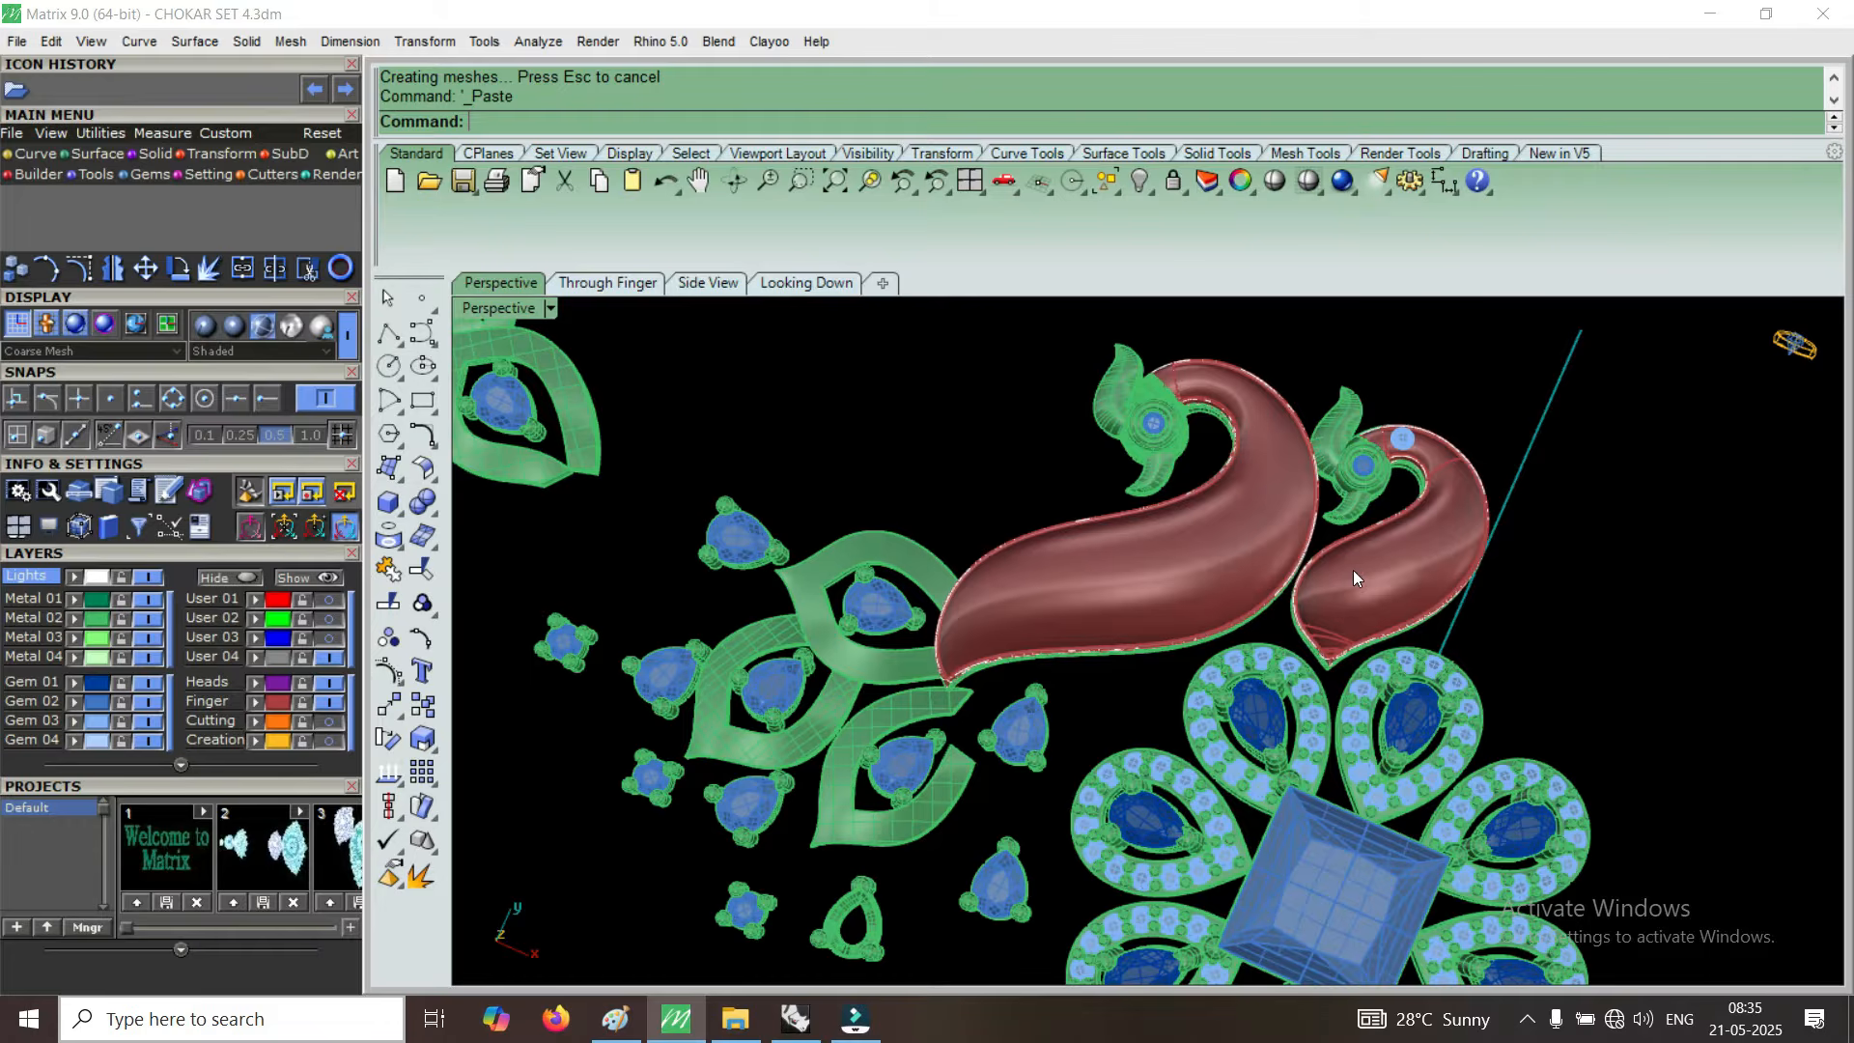
pyautogui.moveTo(1092, 593); pyautogui.dragTo(1265, 427, button='right')
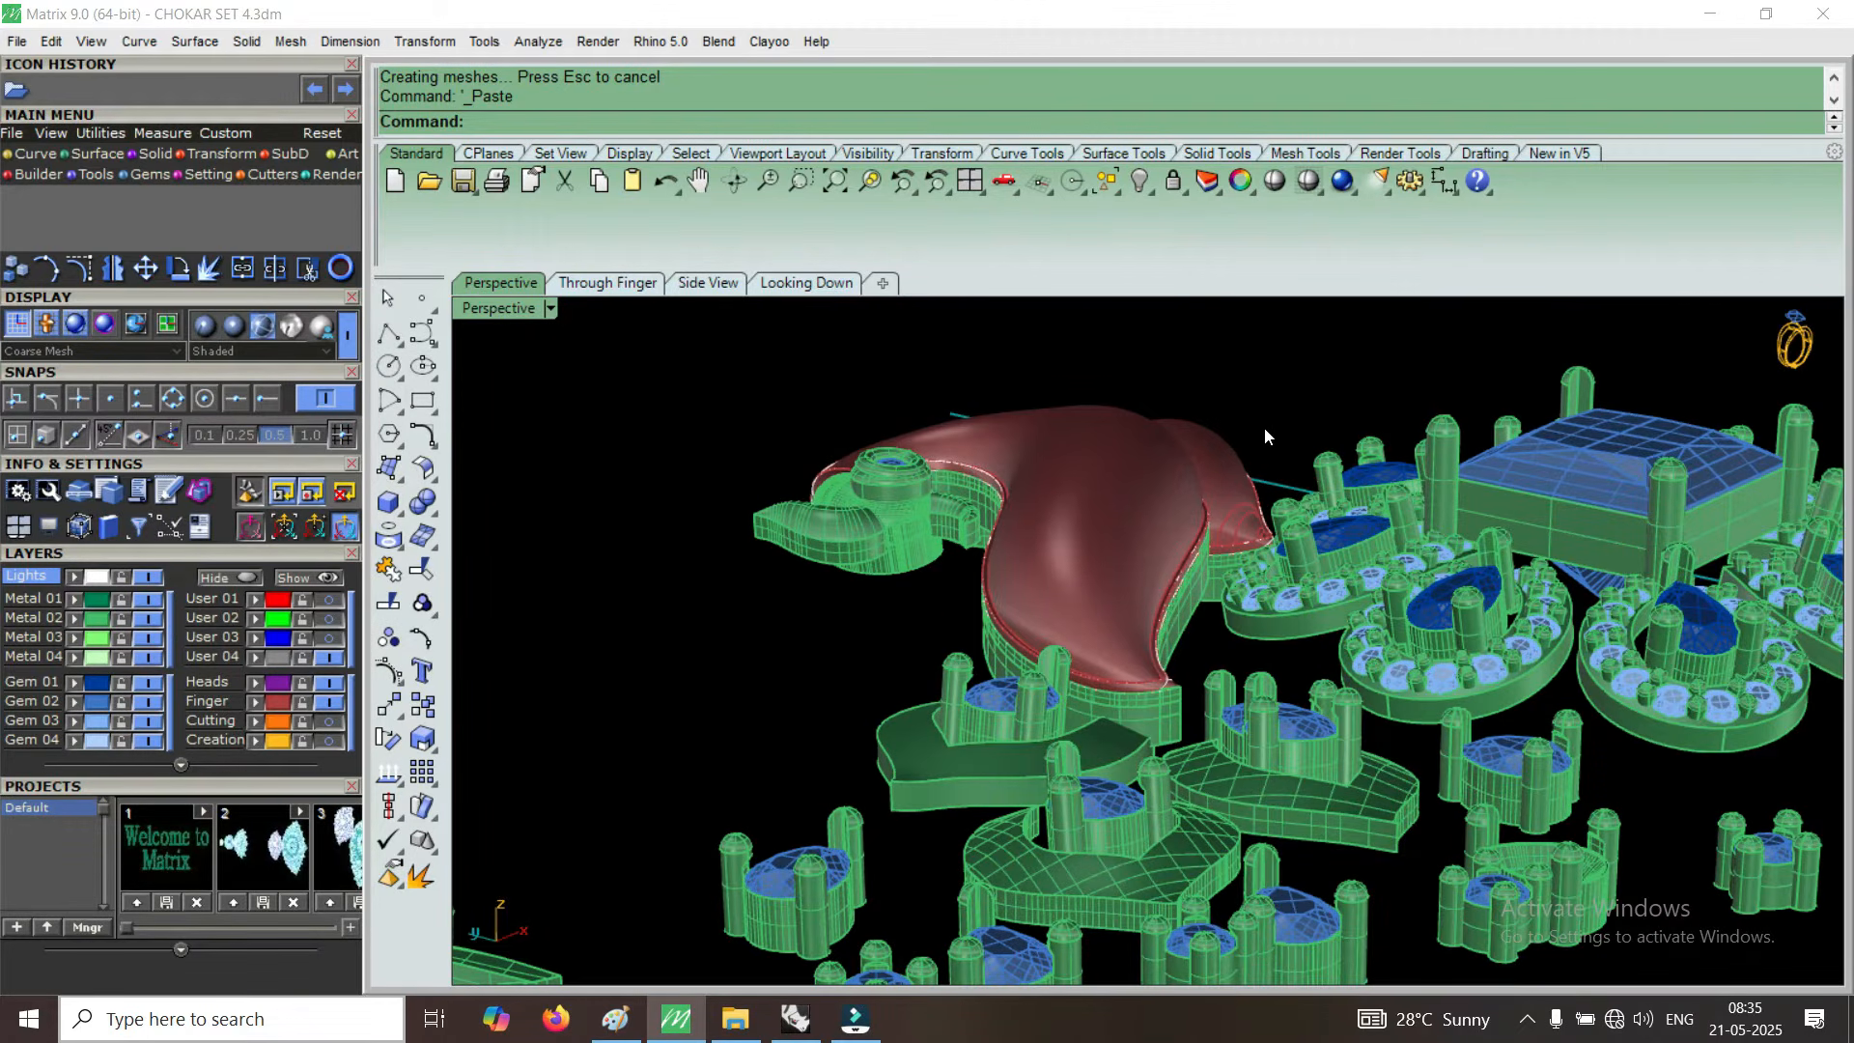
pyautogui.scroll(5, 1140, 456)
pyautogui.moveTo(935, 566)
pyautogui.mouseDown(button='right')
pyautogui.moveTo(941, 454)
pyautogui.moveTo(939, 570)
pyautogui.mouseUp(button='right')
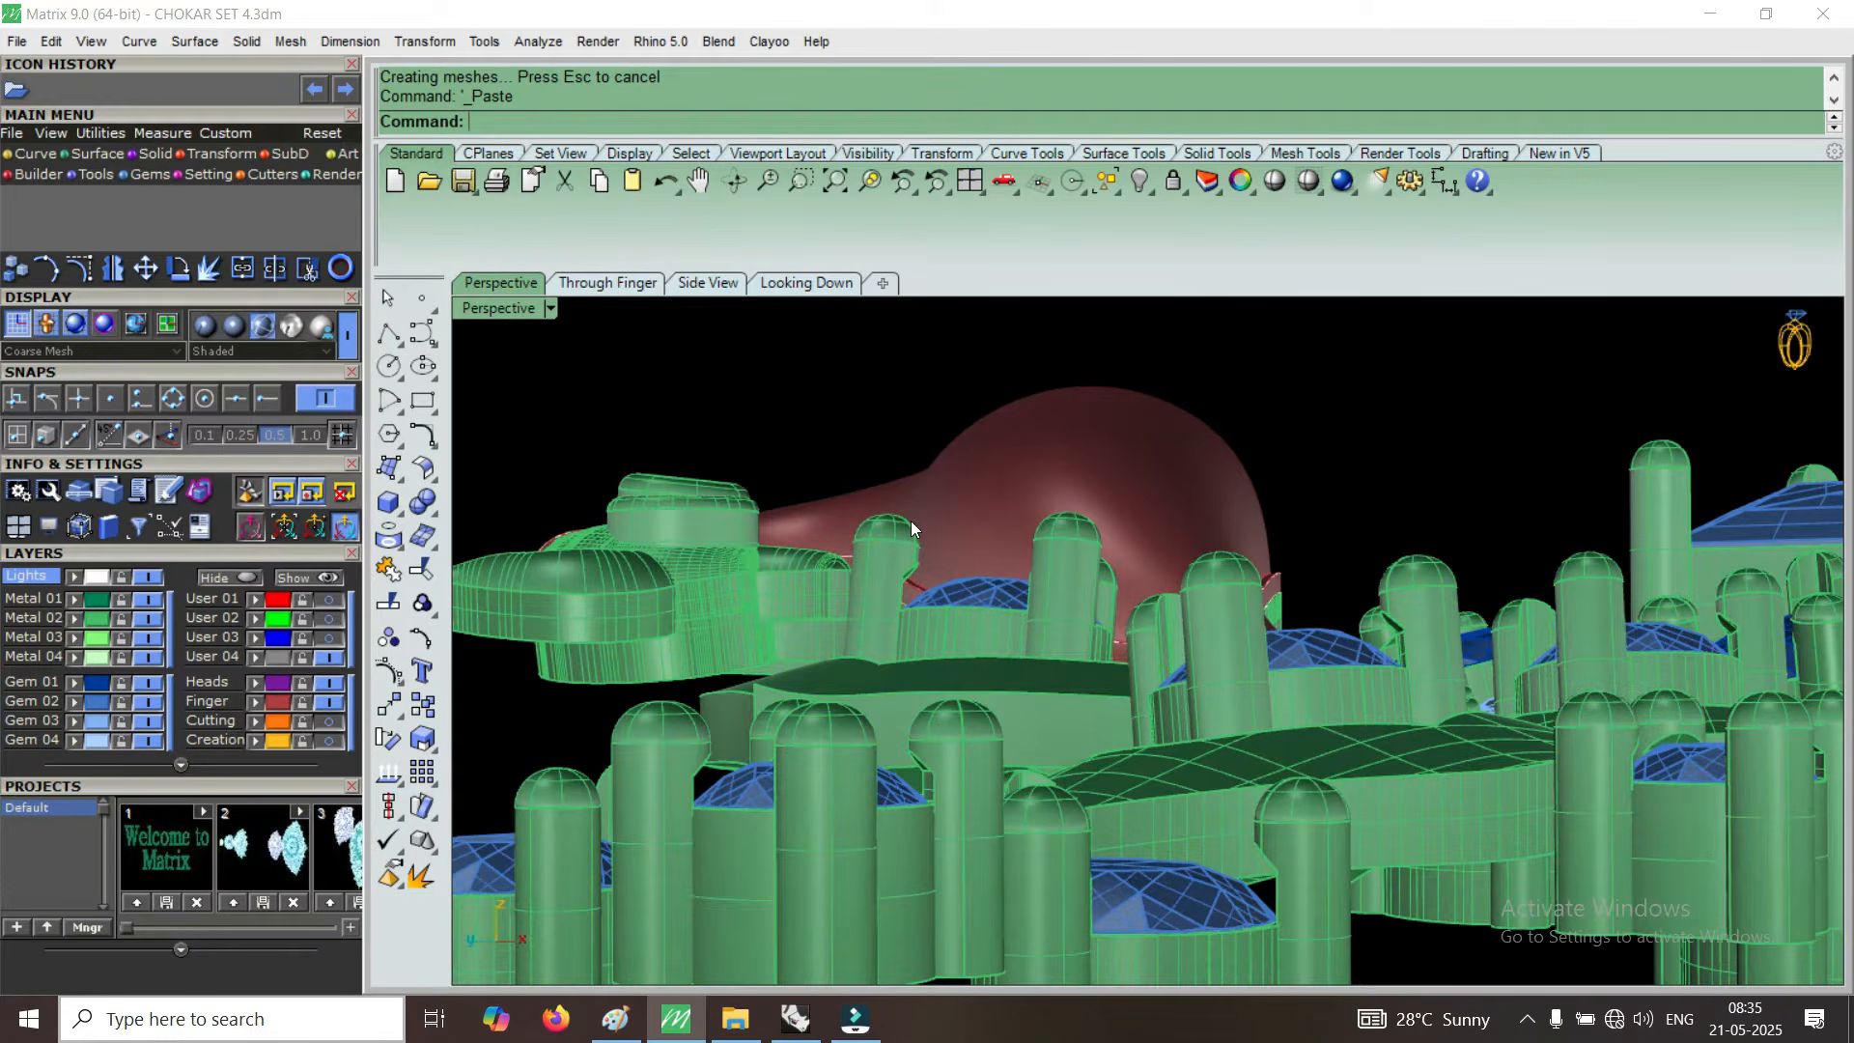
pyautogui.moveTo(994, 507); pyautogui.dragTo(936, 744, button='right')
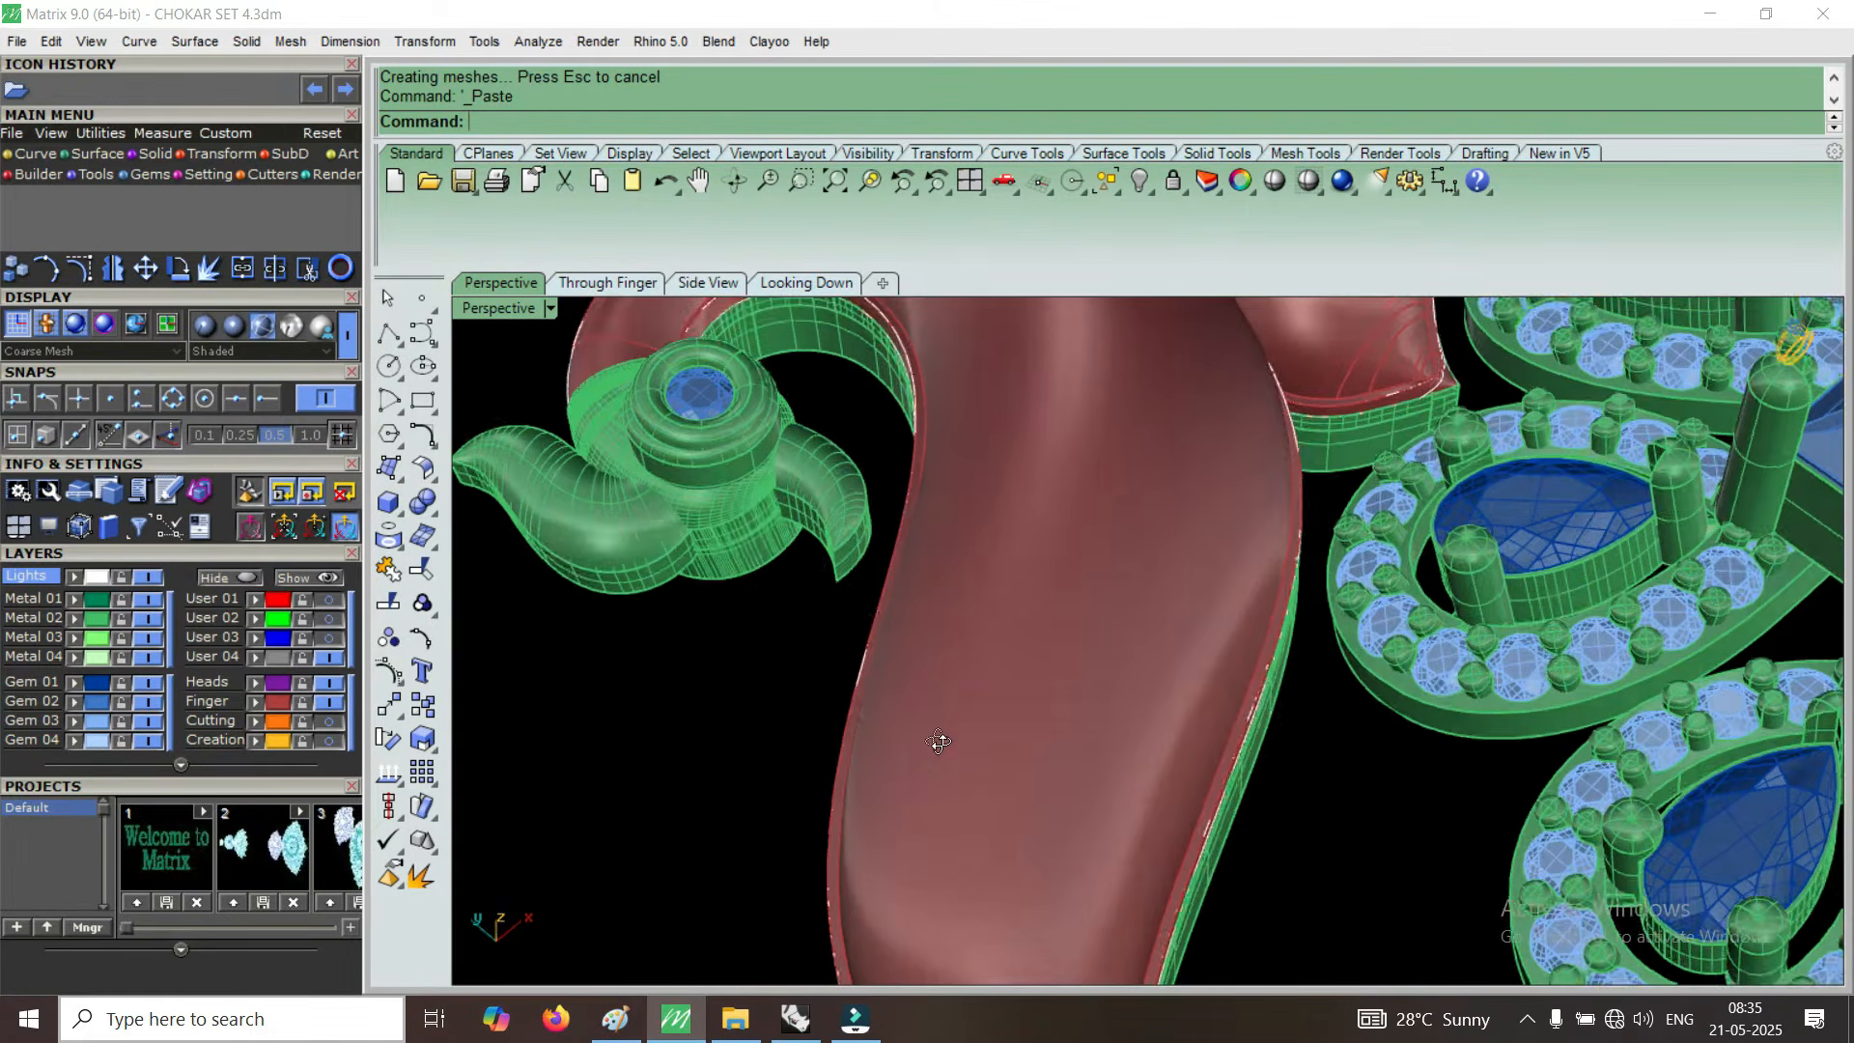
pyautogui.scroll(-3, 1014, 656)
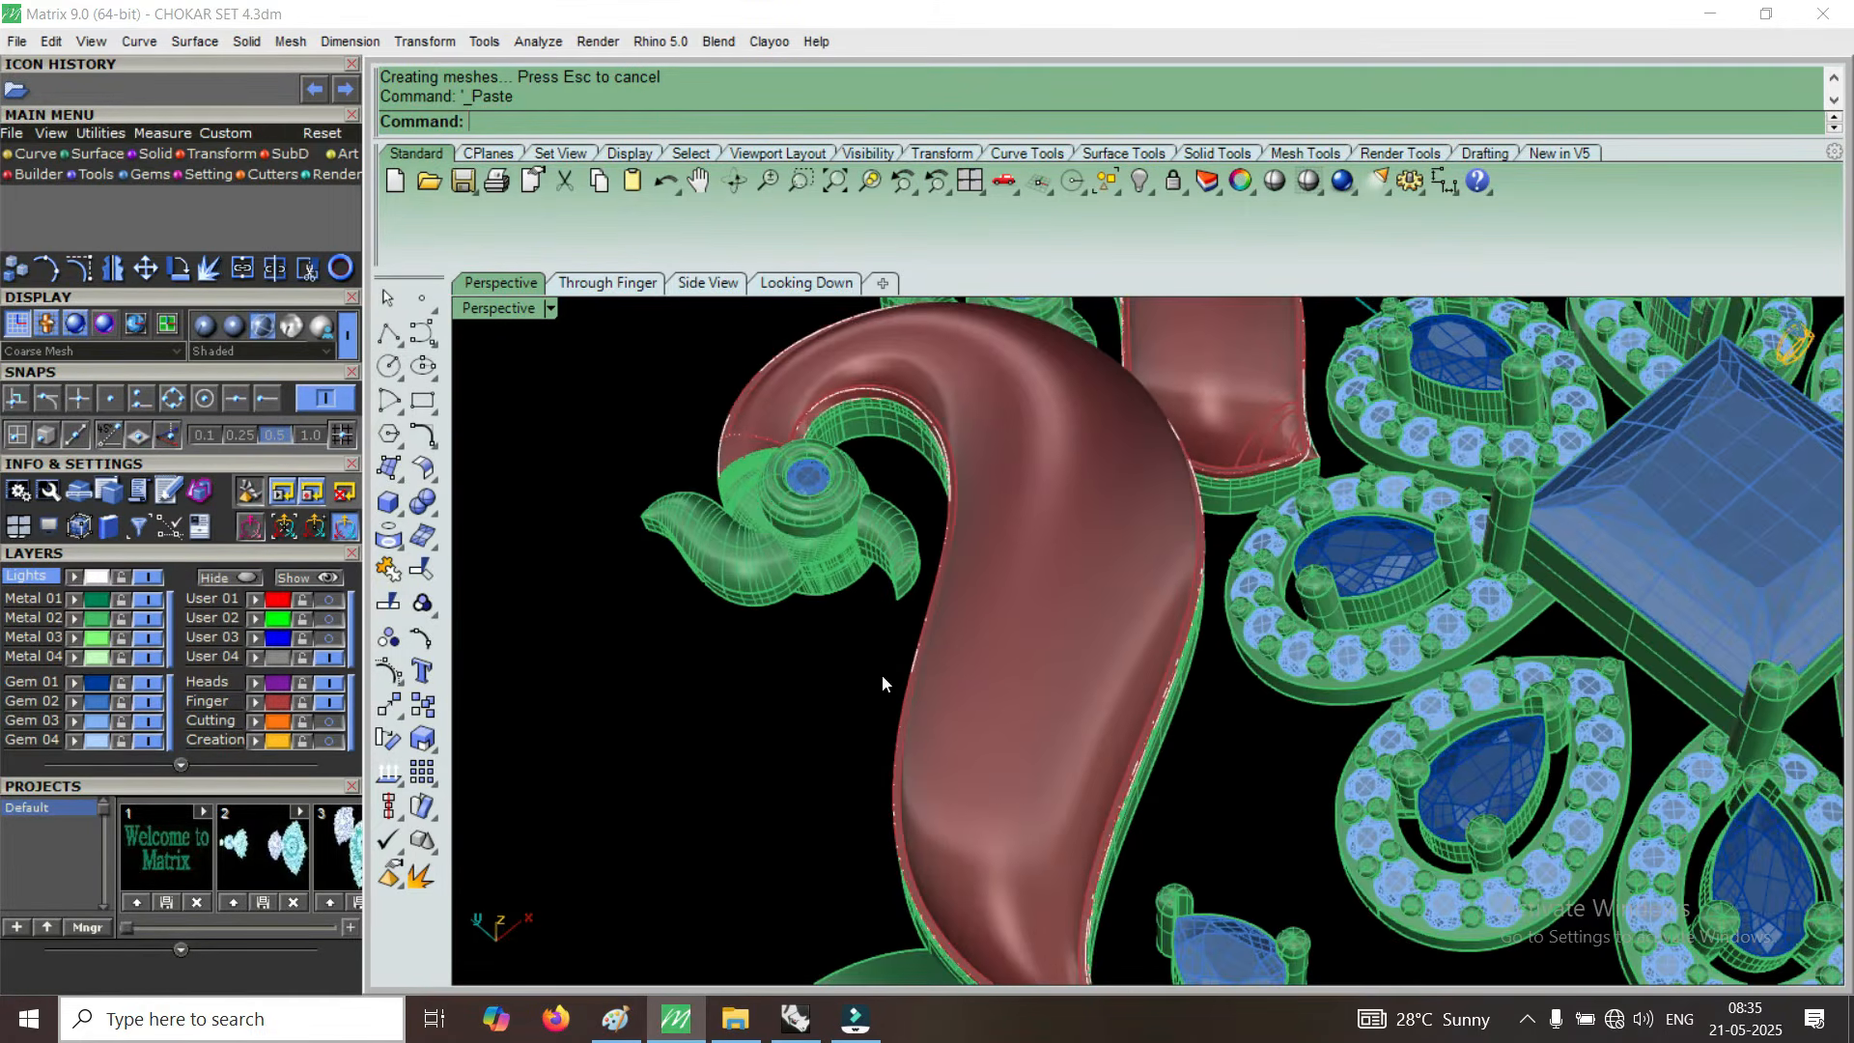
pyautogui.moveTo(1060, 656); pyautogui.dragTo(1079, 564, button='right')
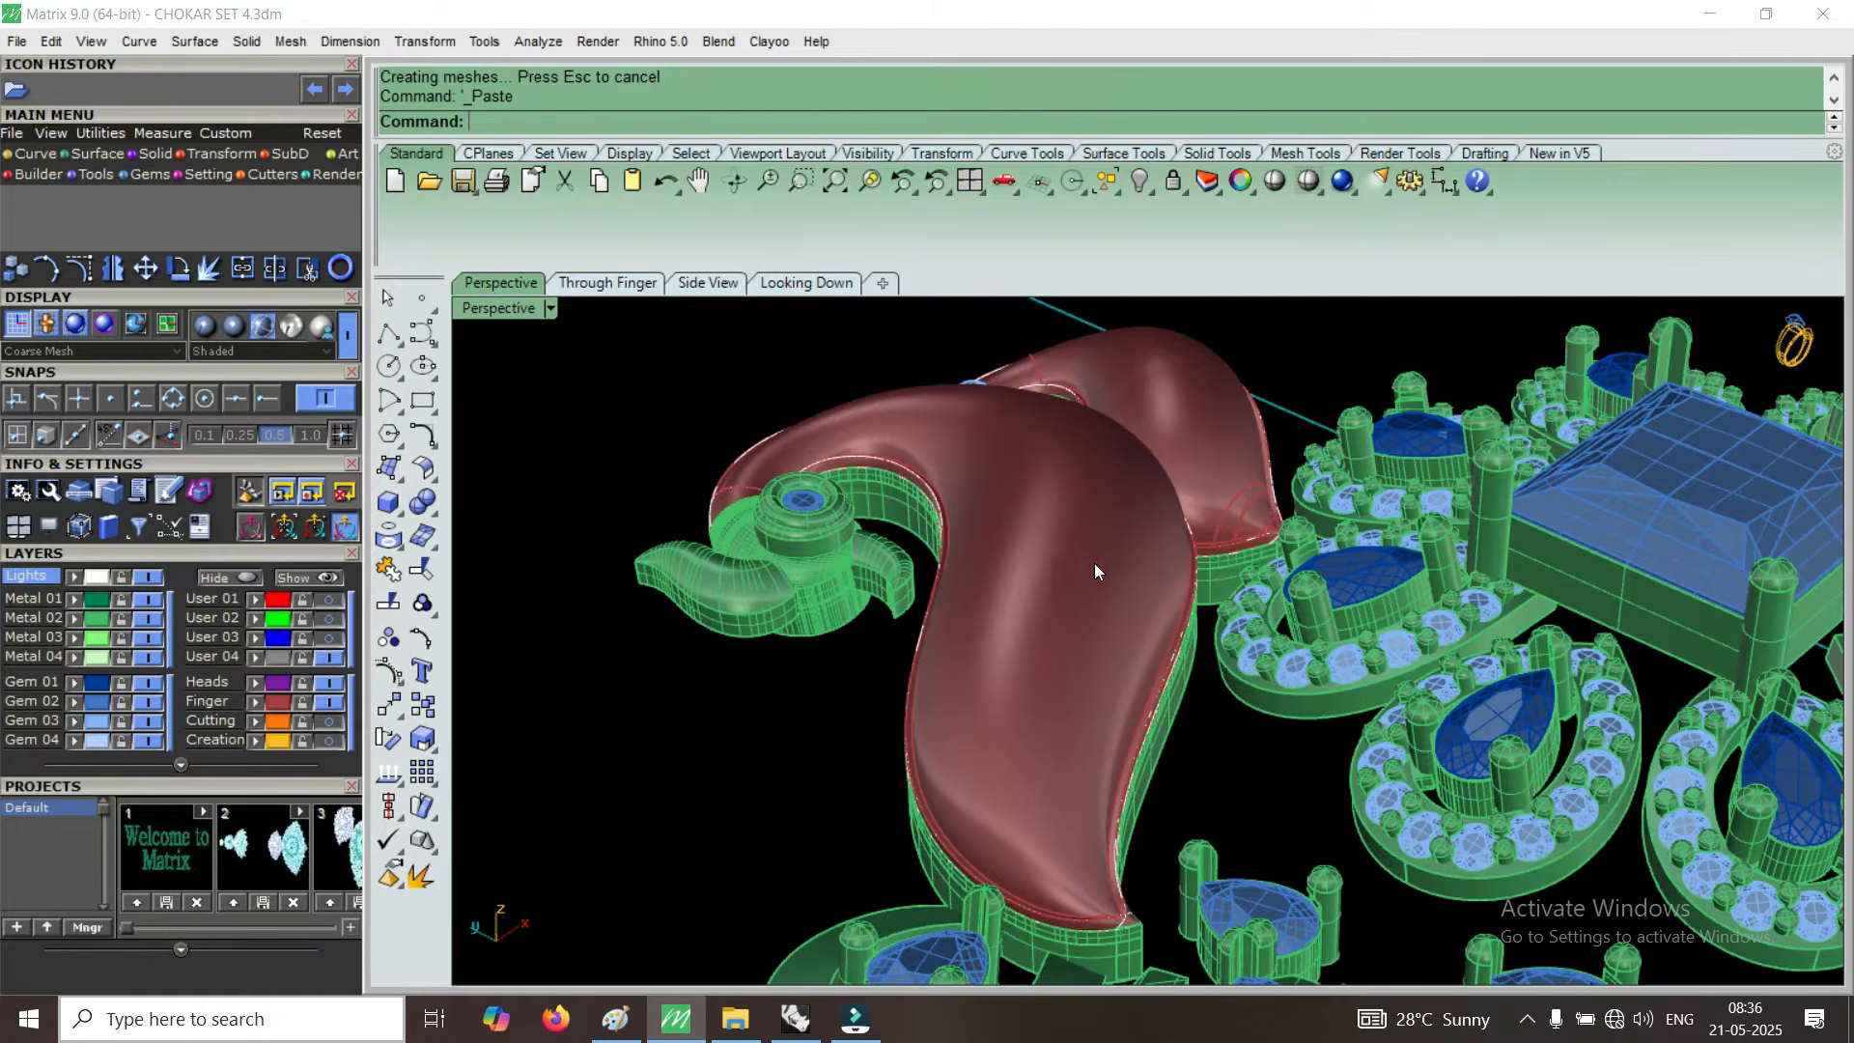
pyautogui.moveTo(1120, 618); pyautogui.dragTo(1054, 723, button='right')
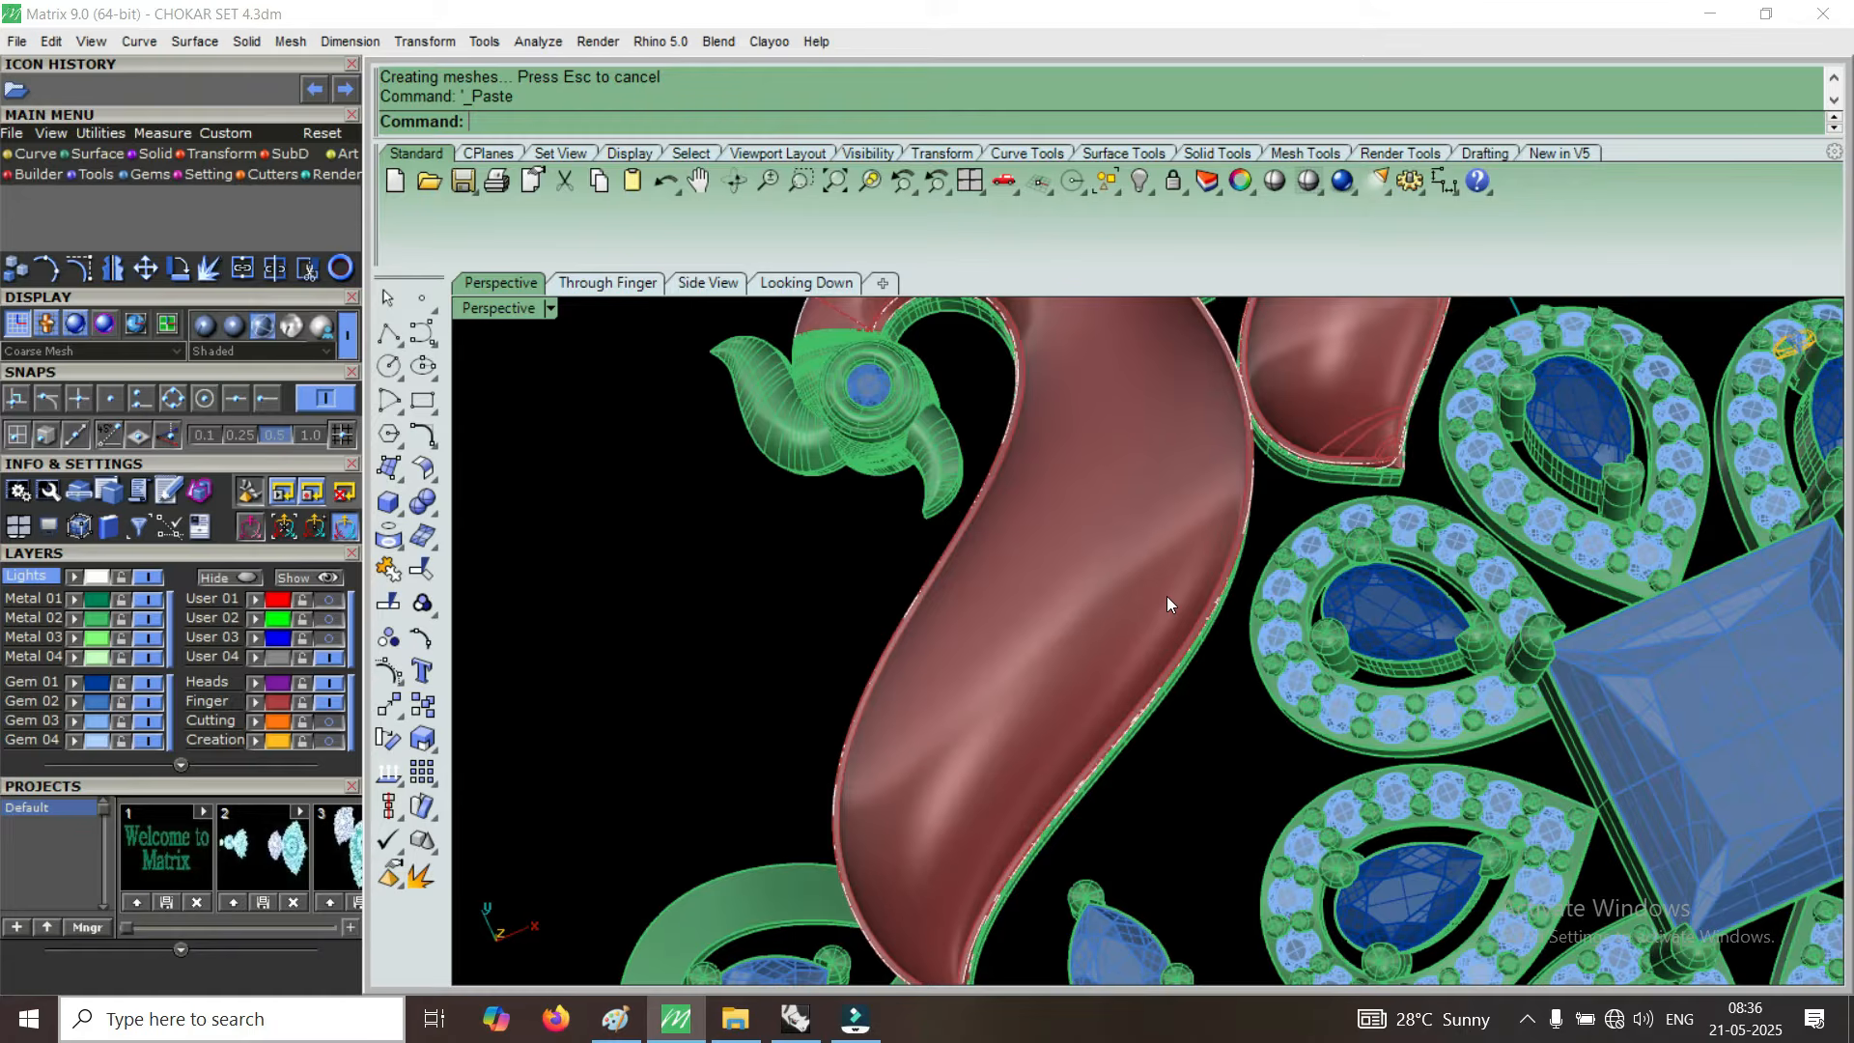
pyautogui.moveTo(982, 751); pyautogui.dragTo(1094, 615, button='right')
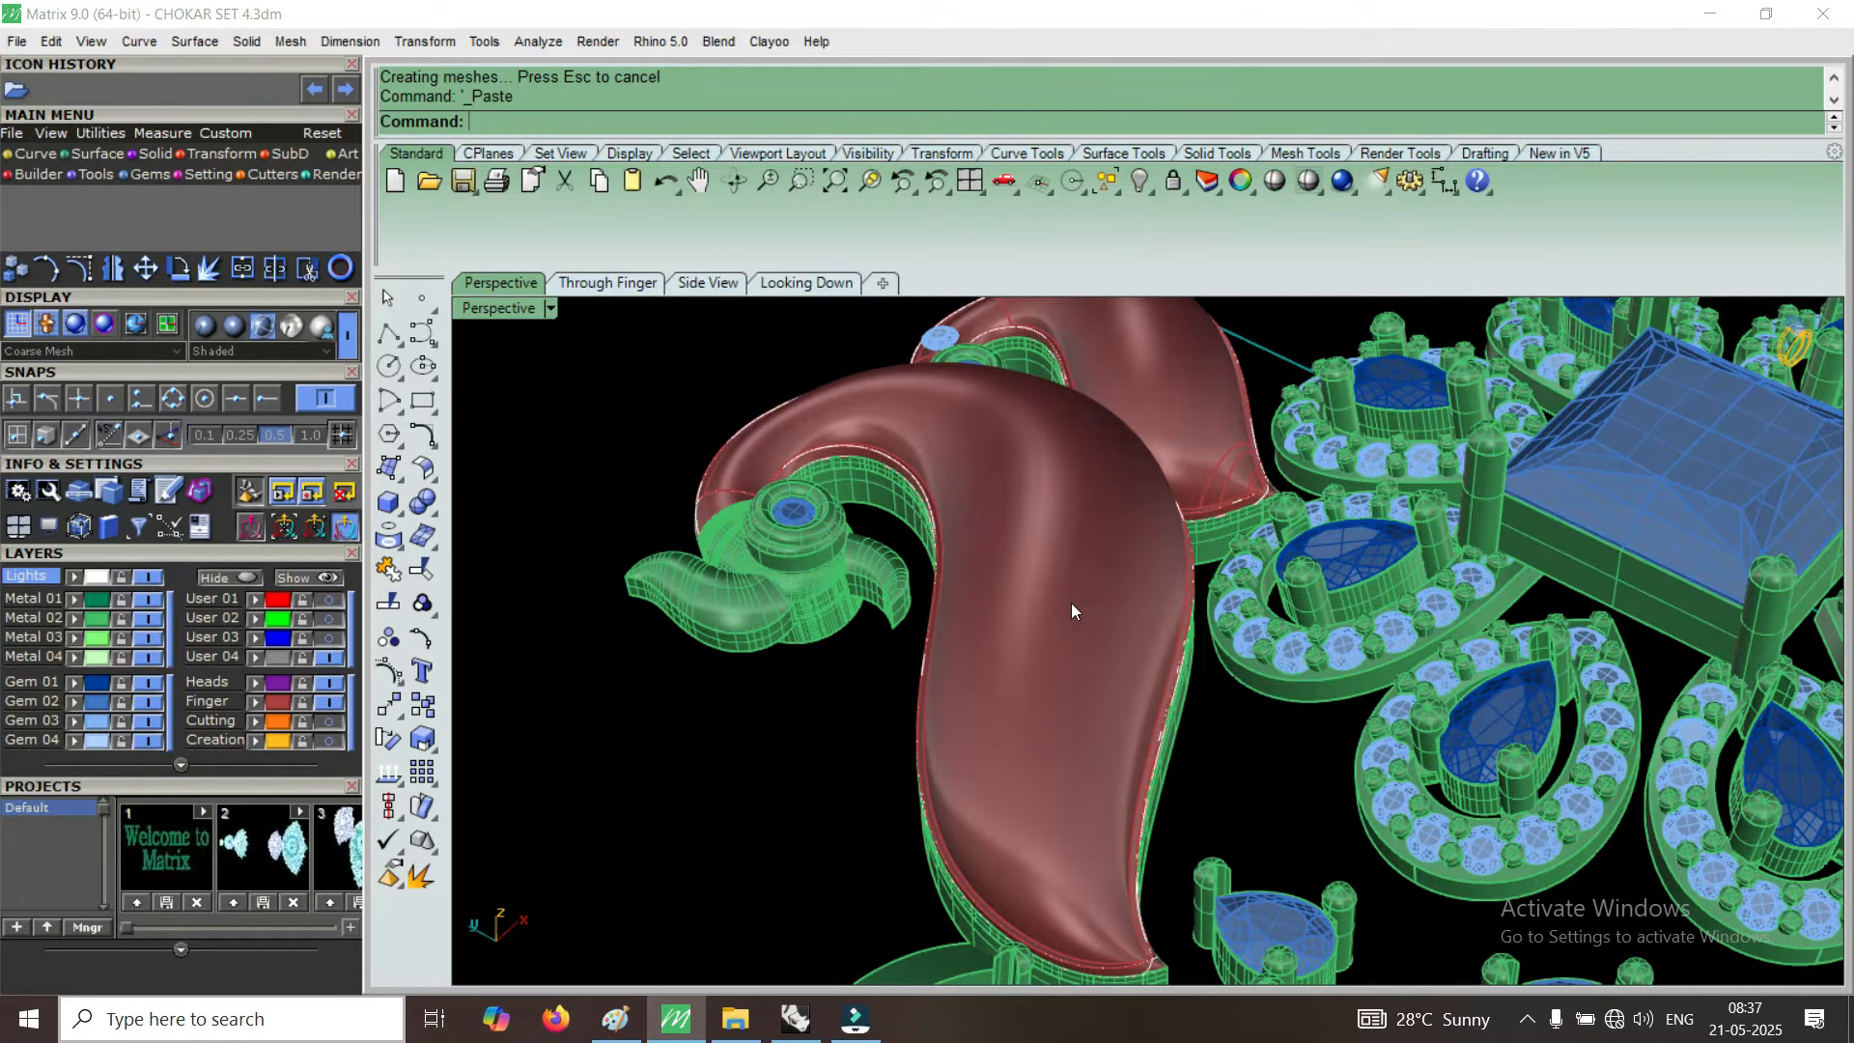
pyautogui.moveTo(1089, 649); pyautogui.dragTo(1087, 688, button='right')
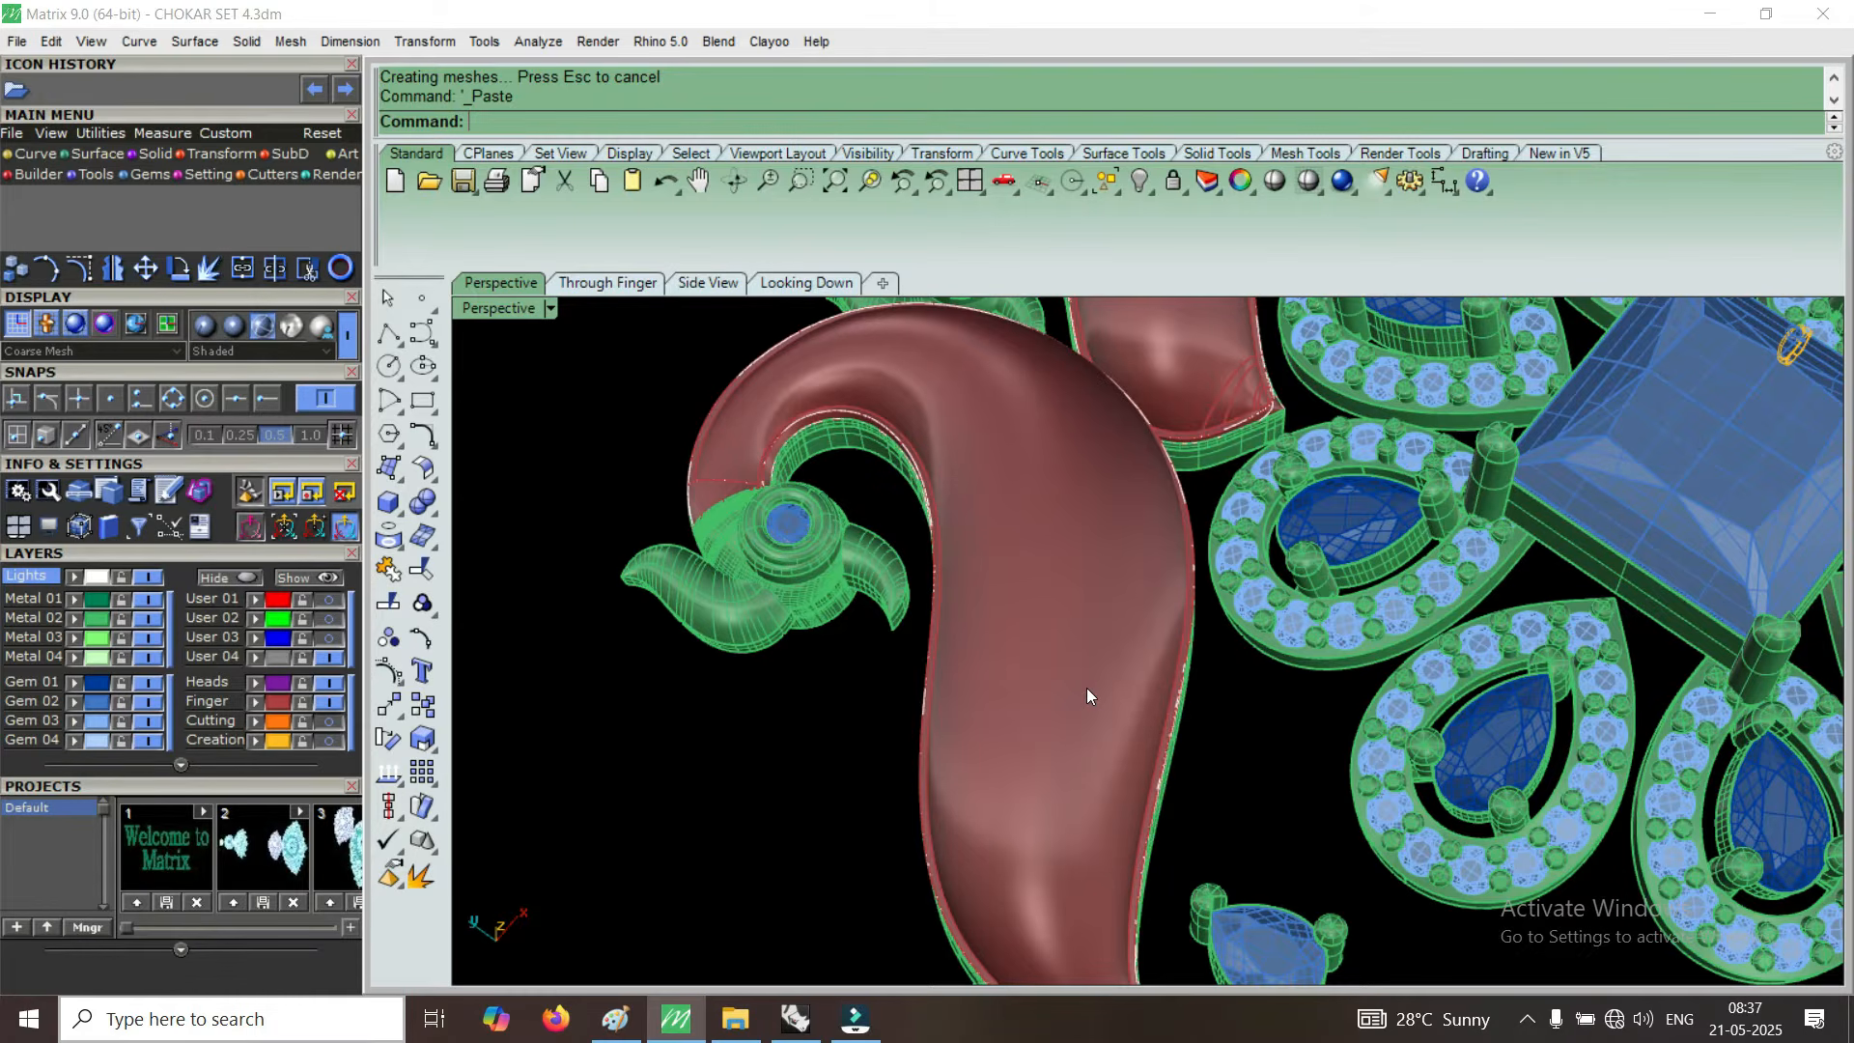
# Compare the large and small red paisley surfaces with the surrounding gem settings.
pyautogui.scroll(-6, 1114, 685)
pyautogui.moveTo(954, 792); pyautogui.dragTo(1133, 666, button='right')
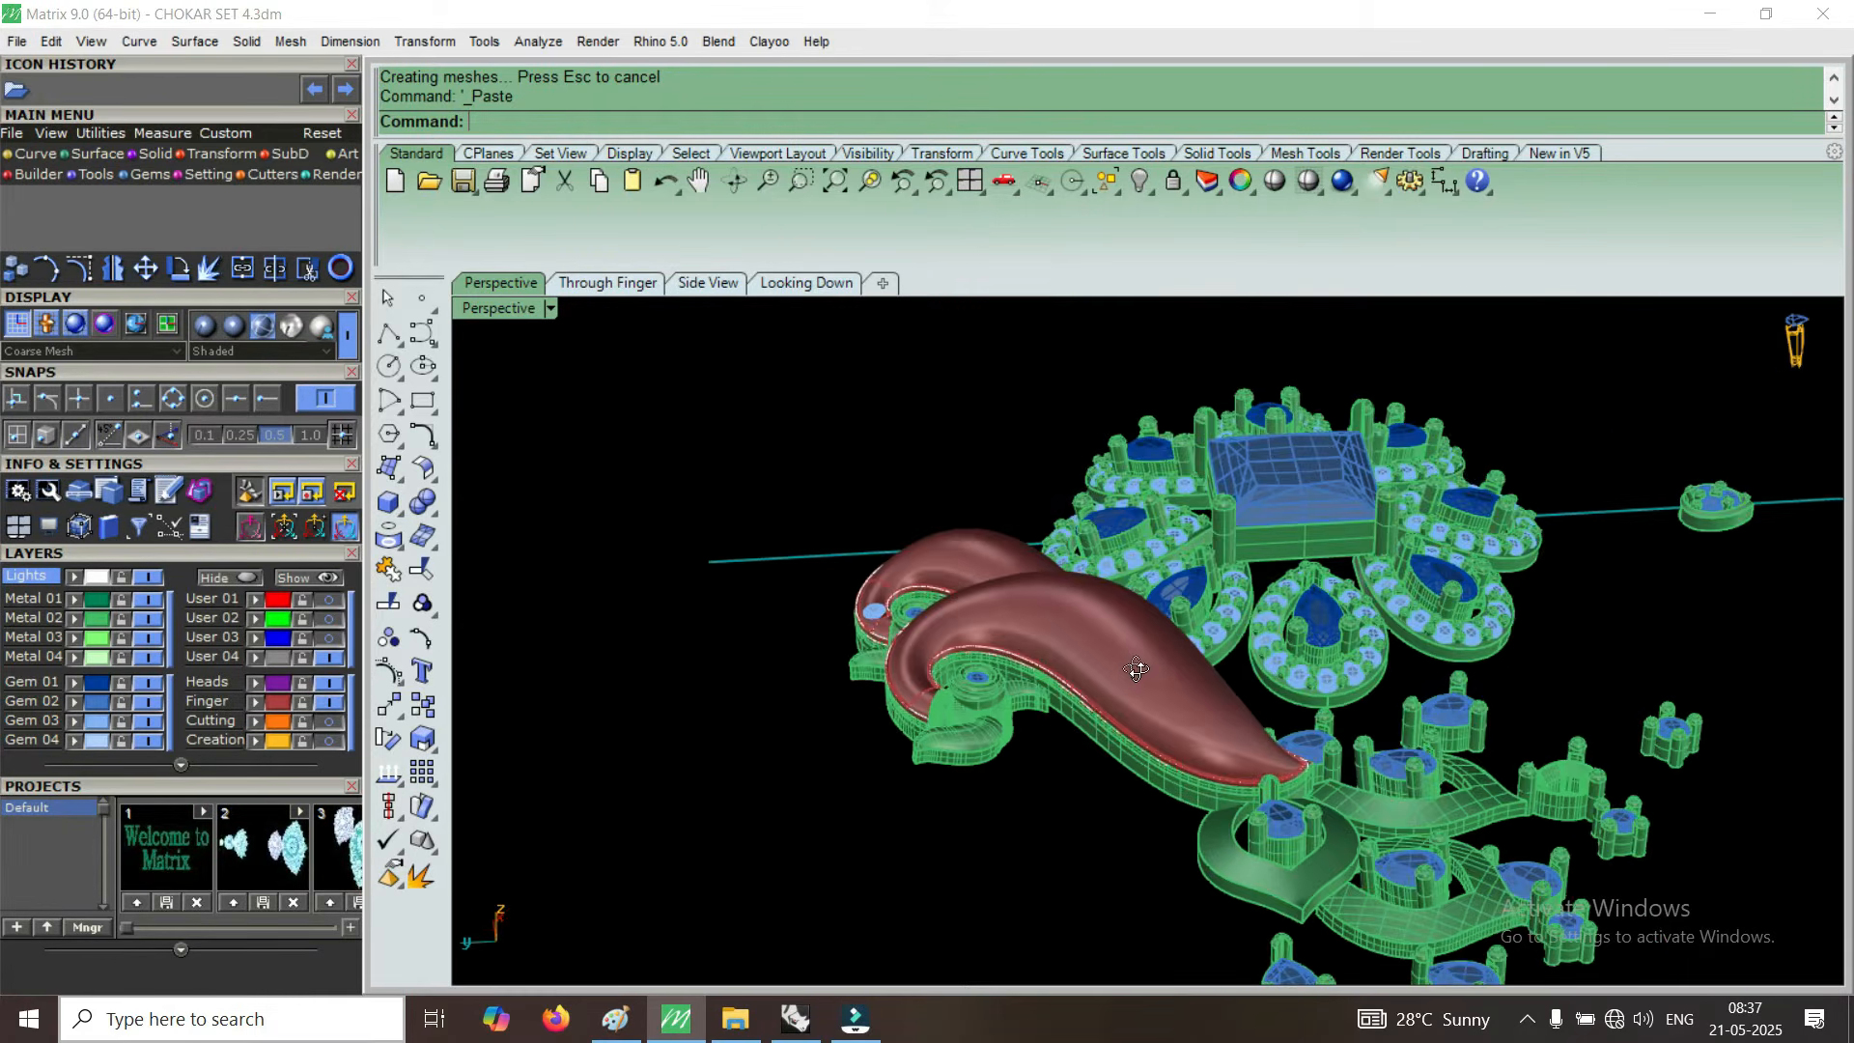
pyautogui.scroll(2, 1125, 669)
pyautogui.scroll(5, 1124, 676)
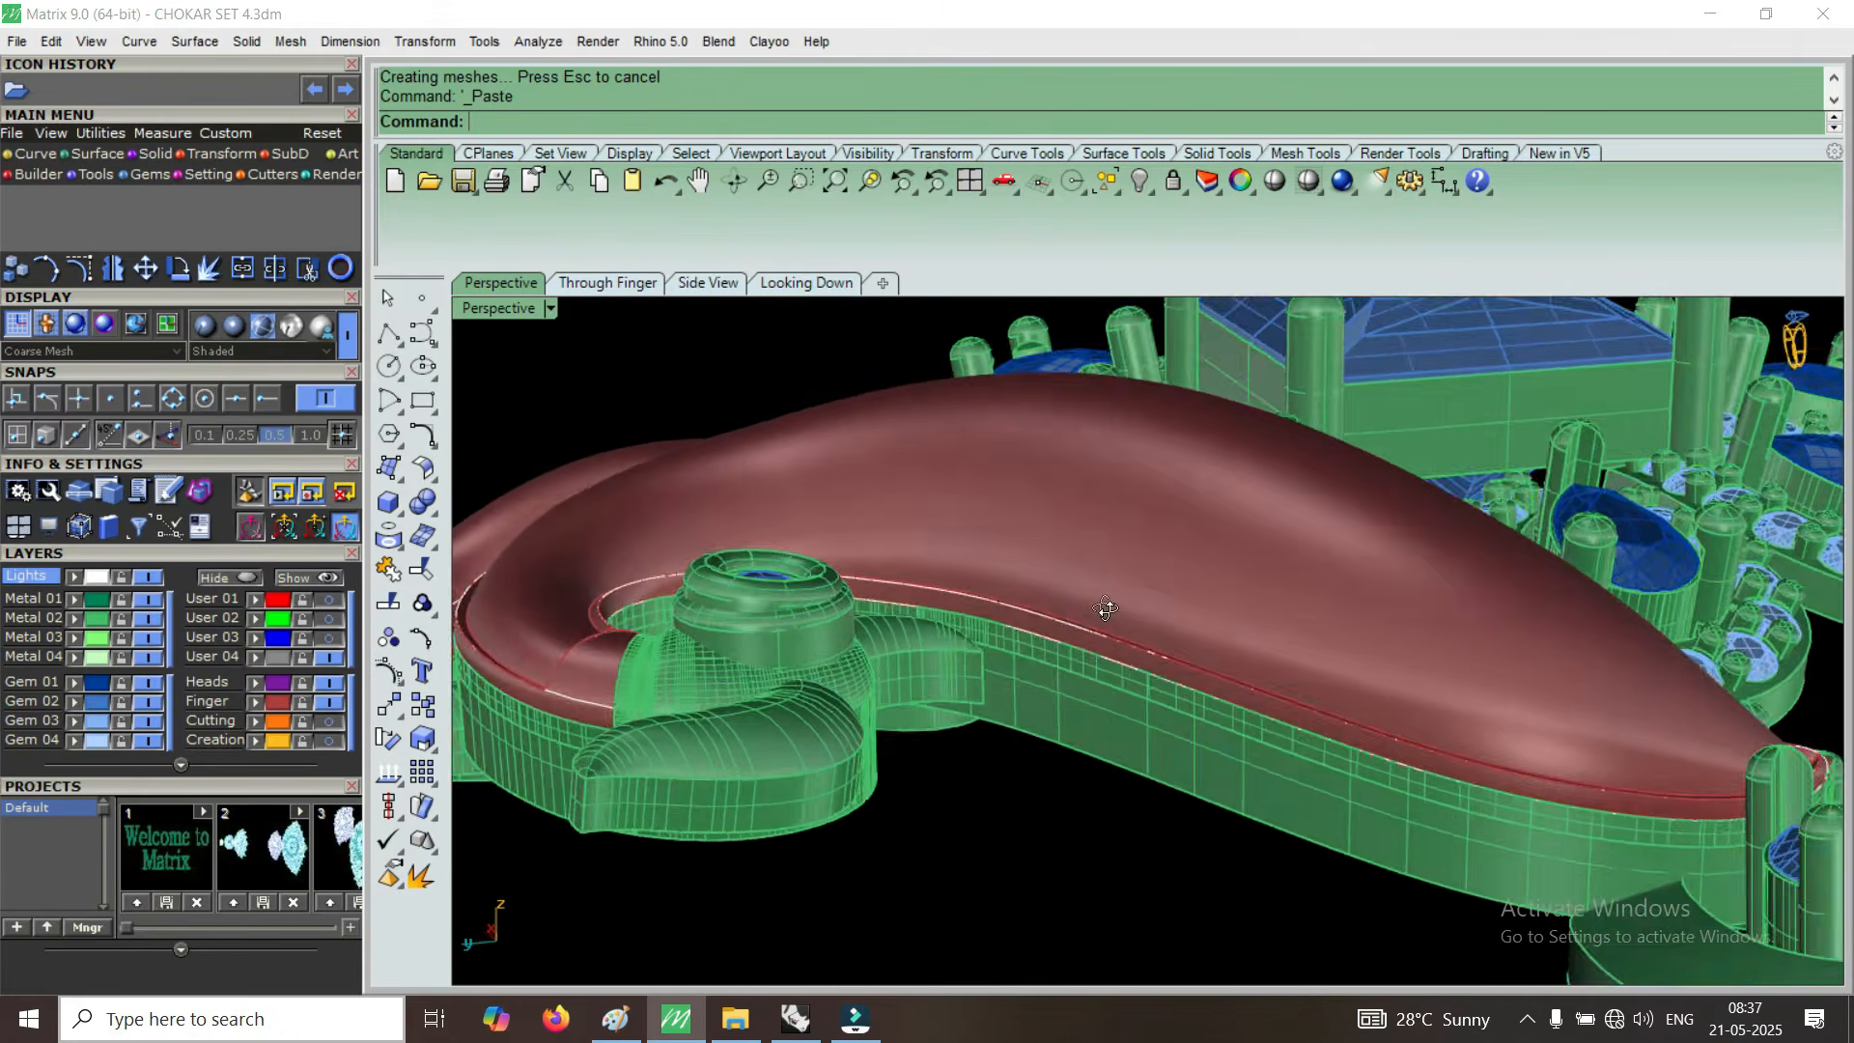
pyautogui.moveTo(1145, 609); pyautogui.dragTo(1419, 543, button='right')
pyautogui.scroll(-4, 1274, 562)
pyautogui.moveTo(1245, 713); pyautogui.dragTo(1027, 786, button='right')
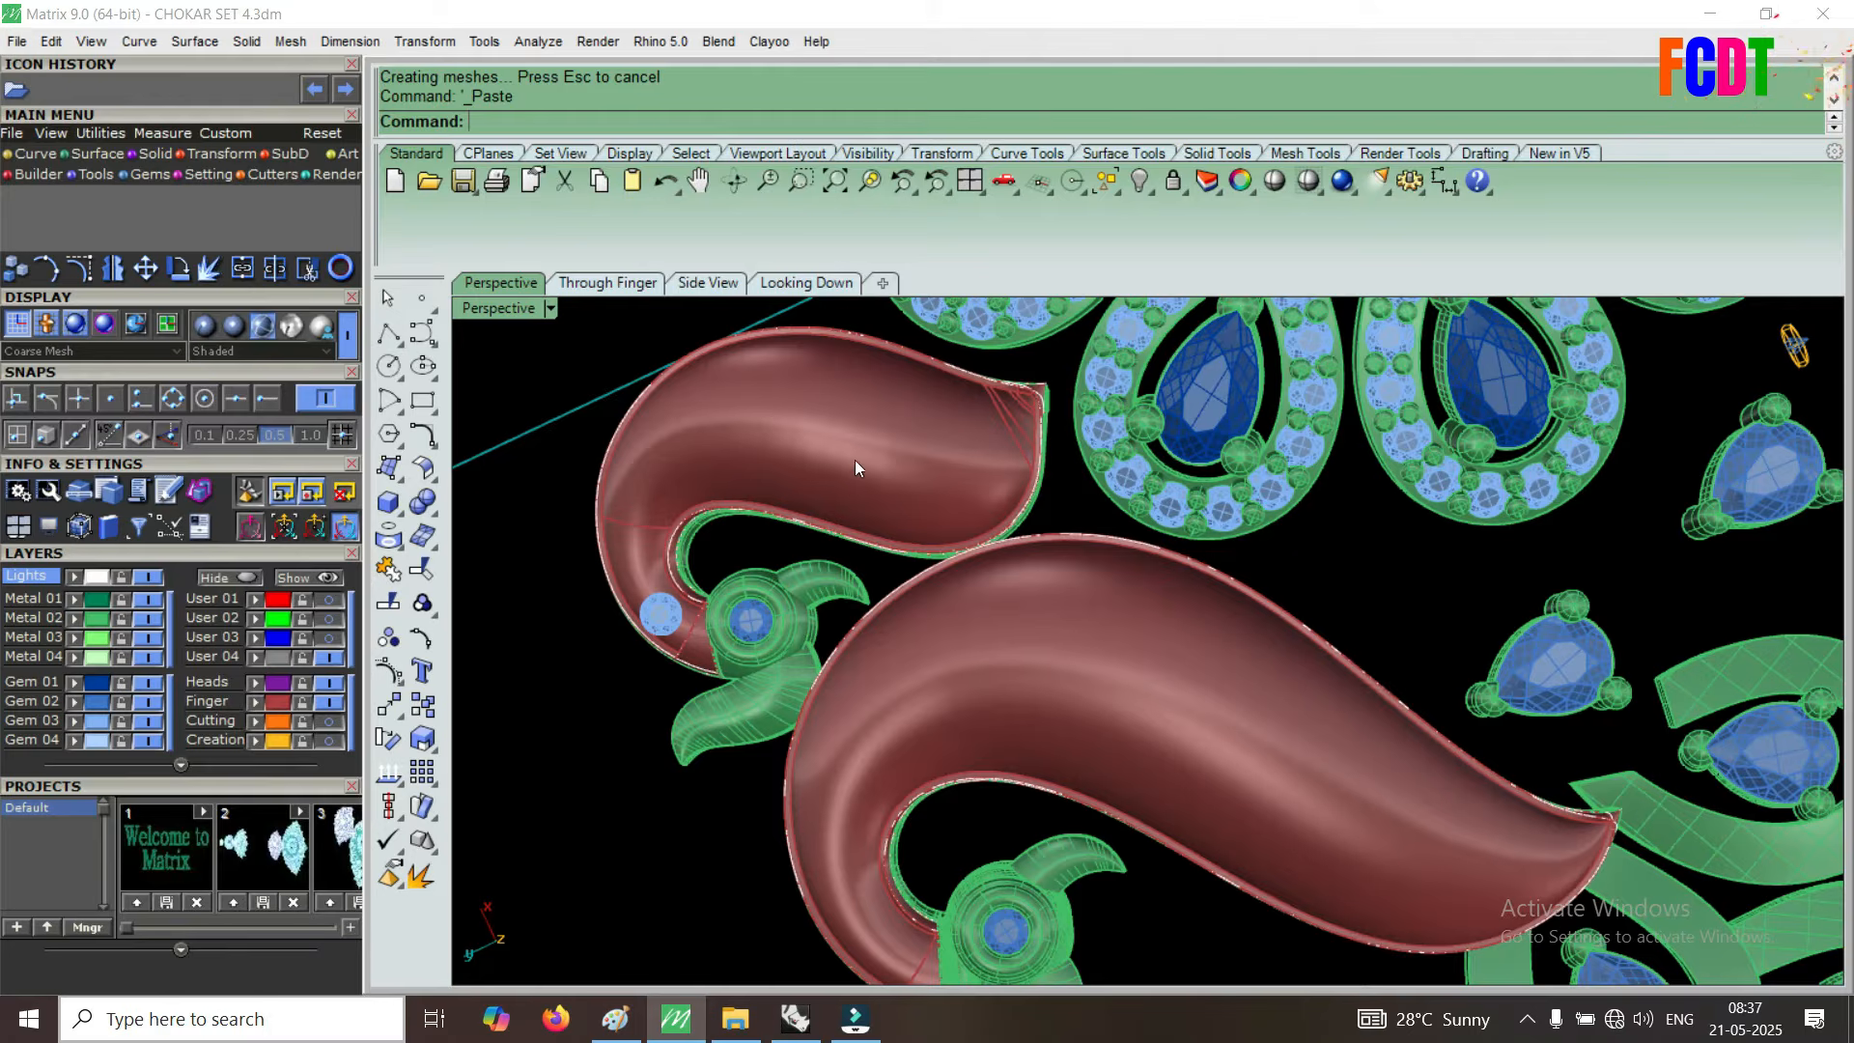
pyautogui.scroll(-4, 855, 464)
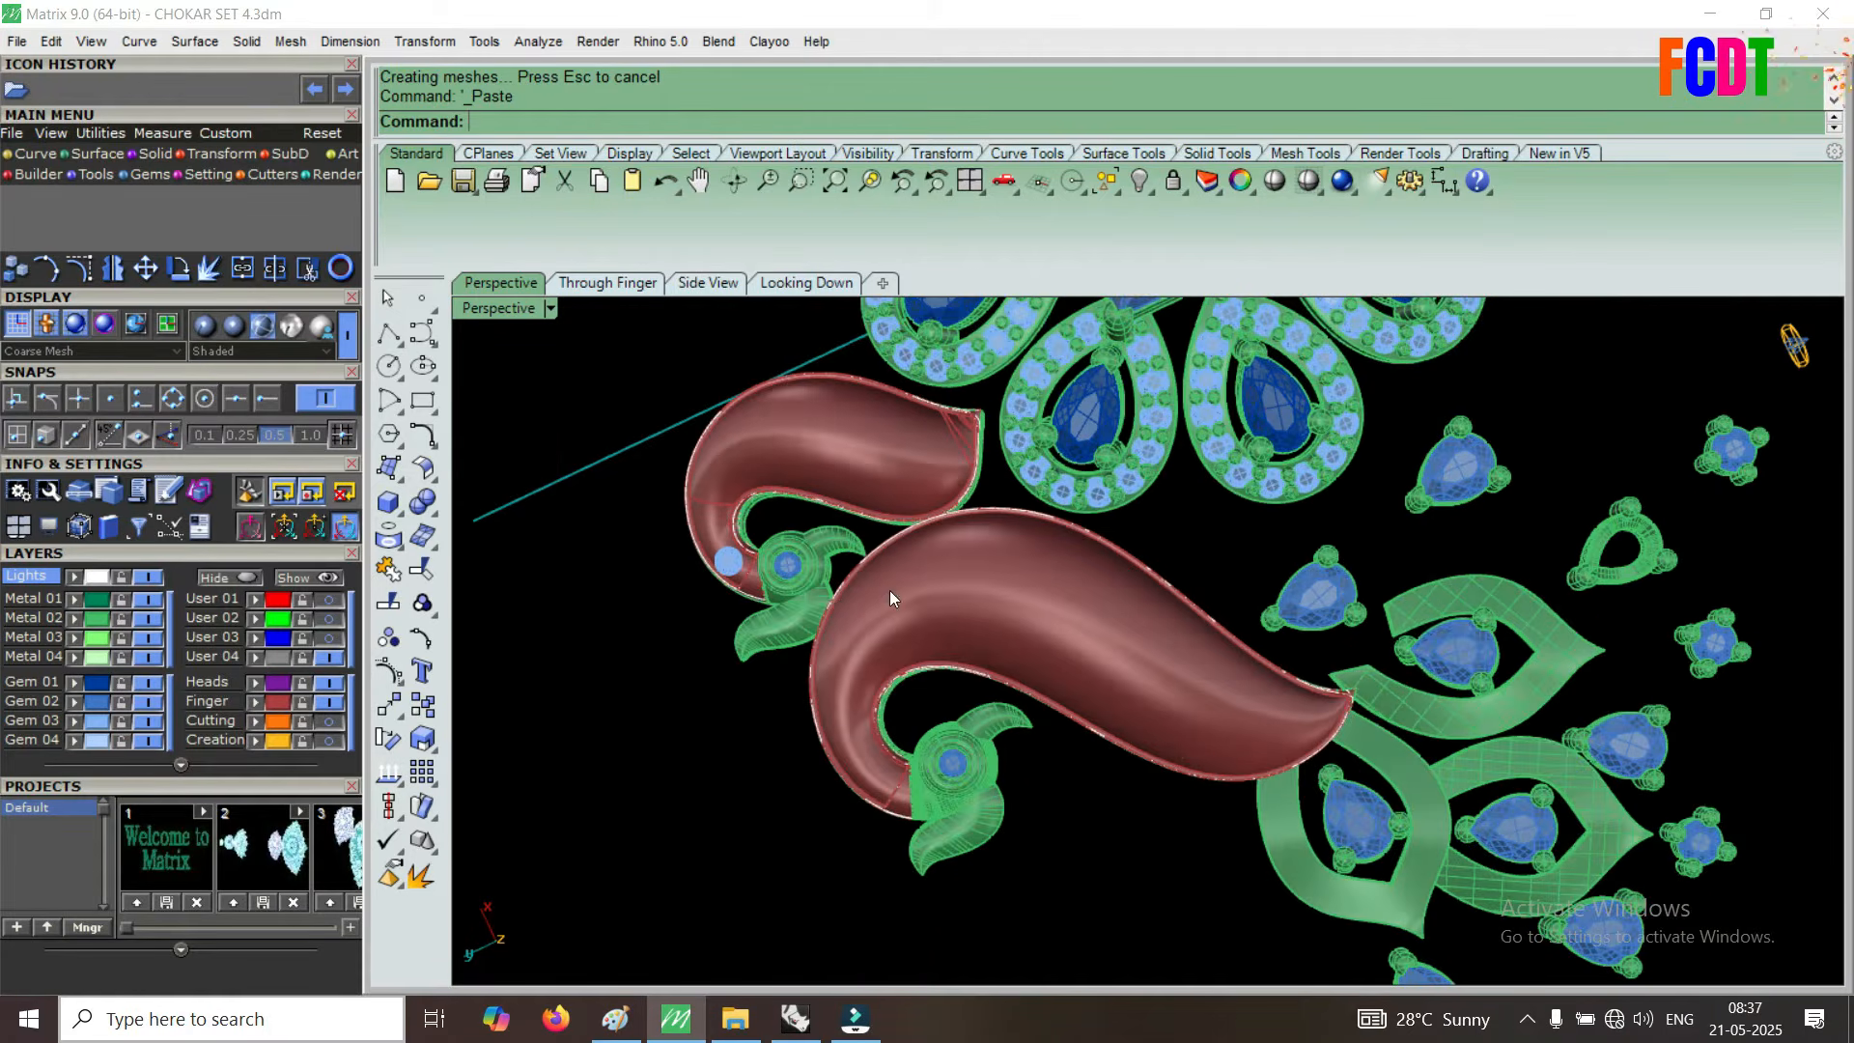
pyautogui.scroll(2, 840, 720)
# Inspect the dome height of both paisleys above their green bases from the side and from above.
pyautogui.moveTo(881, 717); pyautogui.dragTo(1298, 528, button='right')
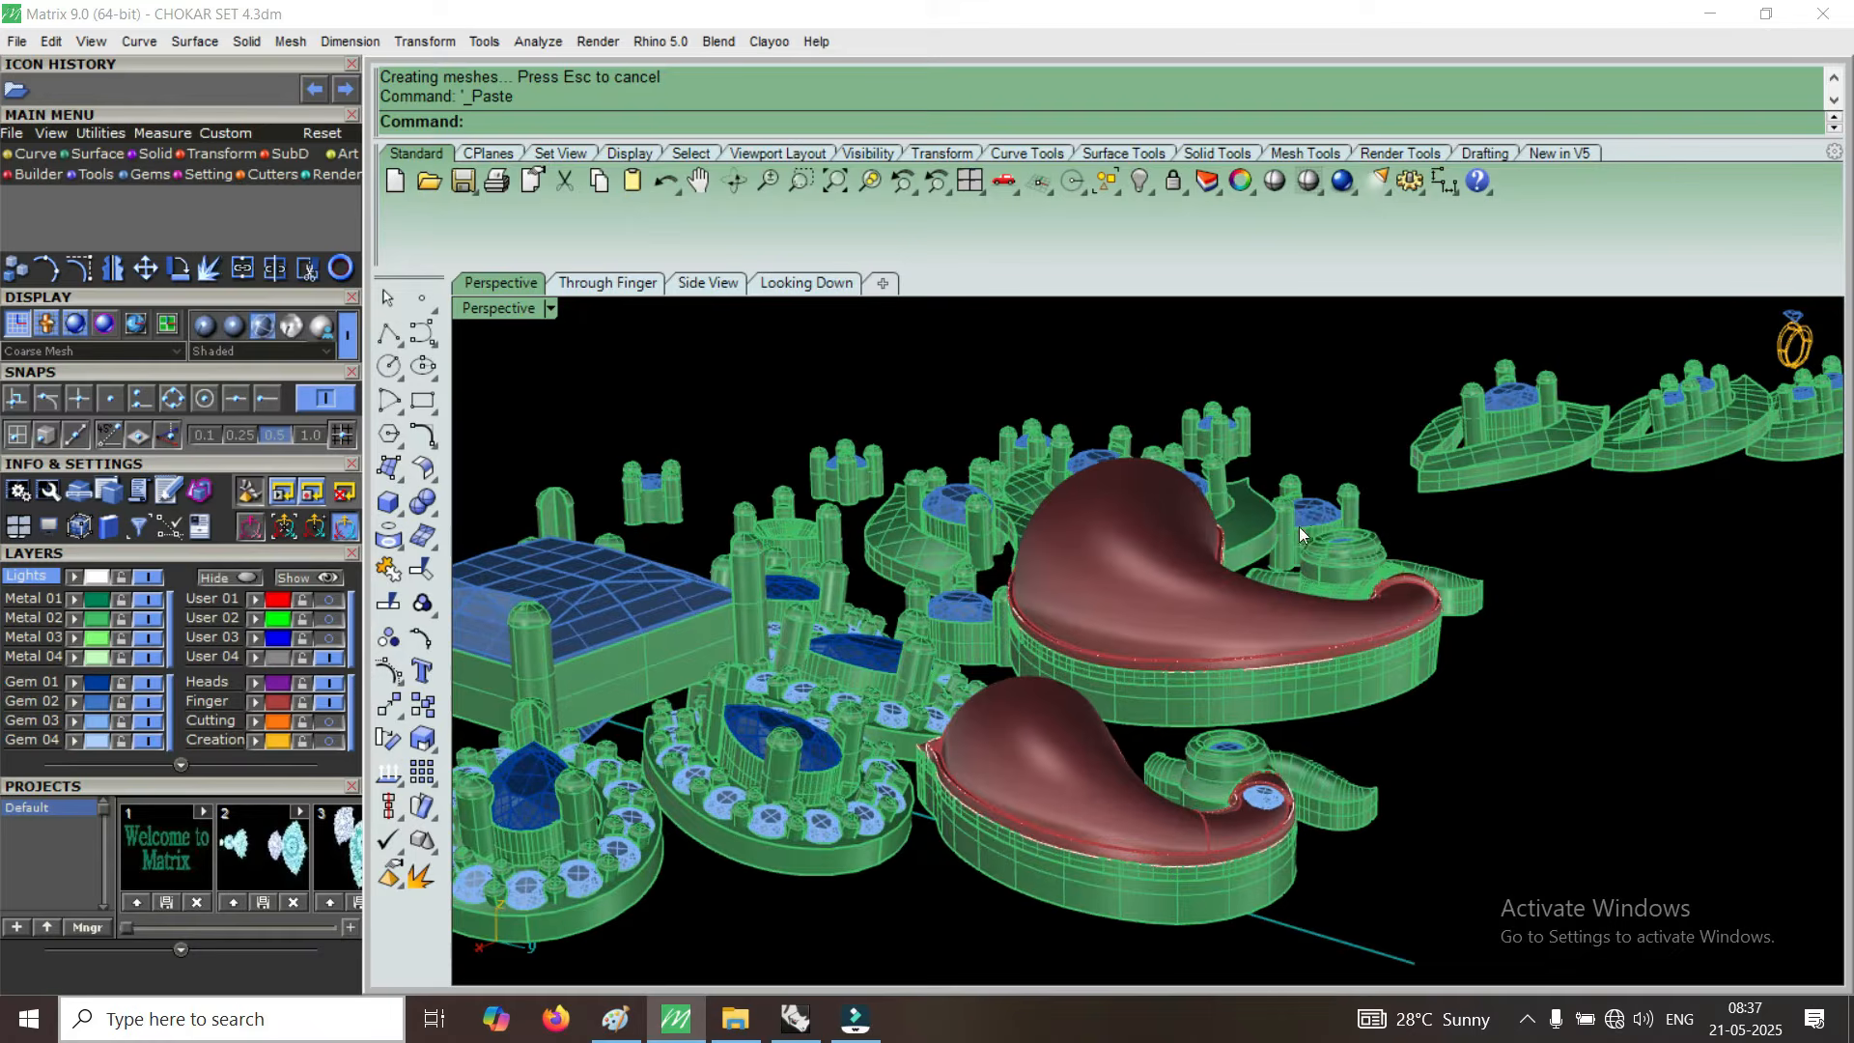
pyautogui.scroll(4, 1139, 566)
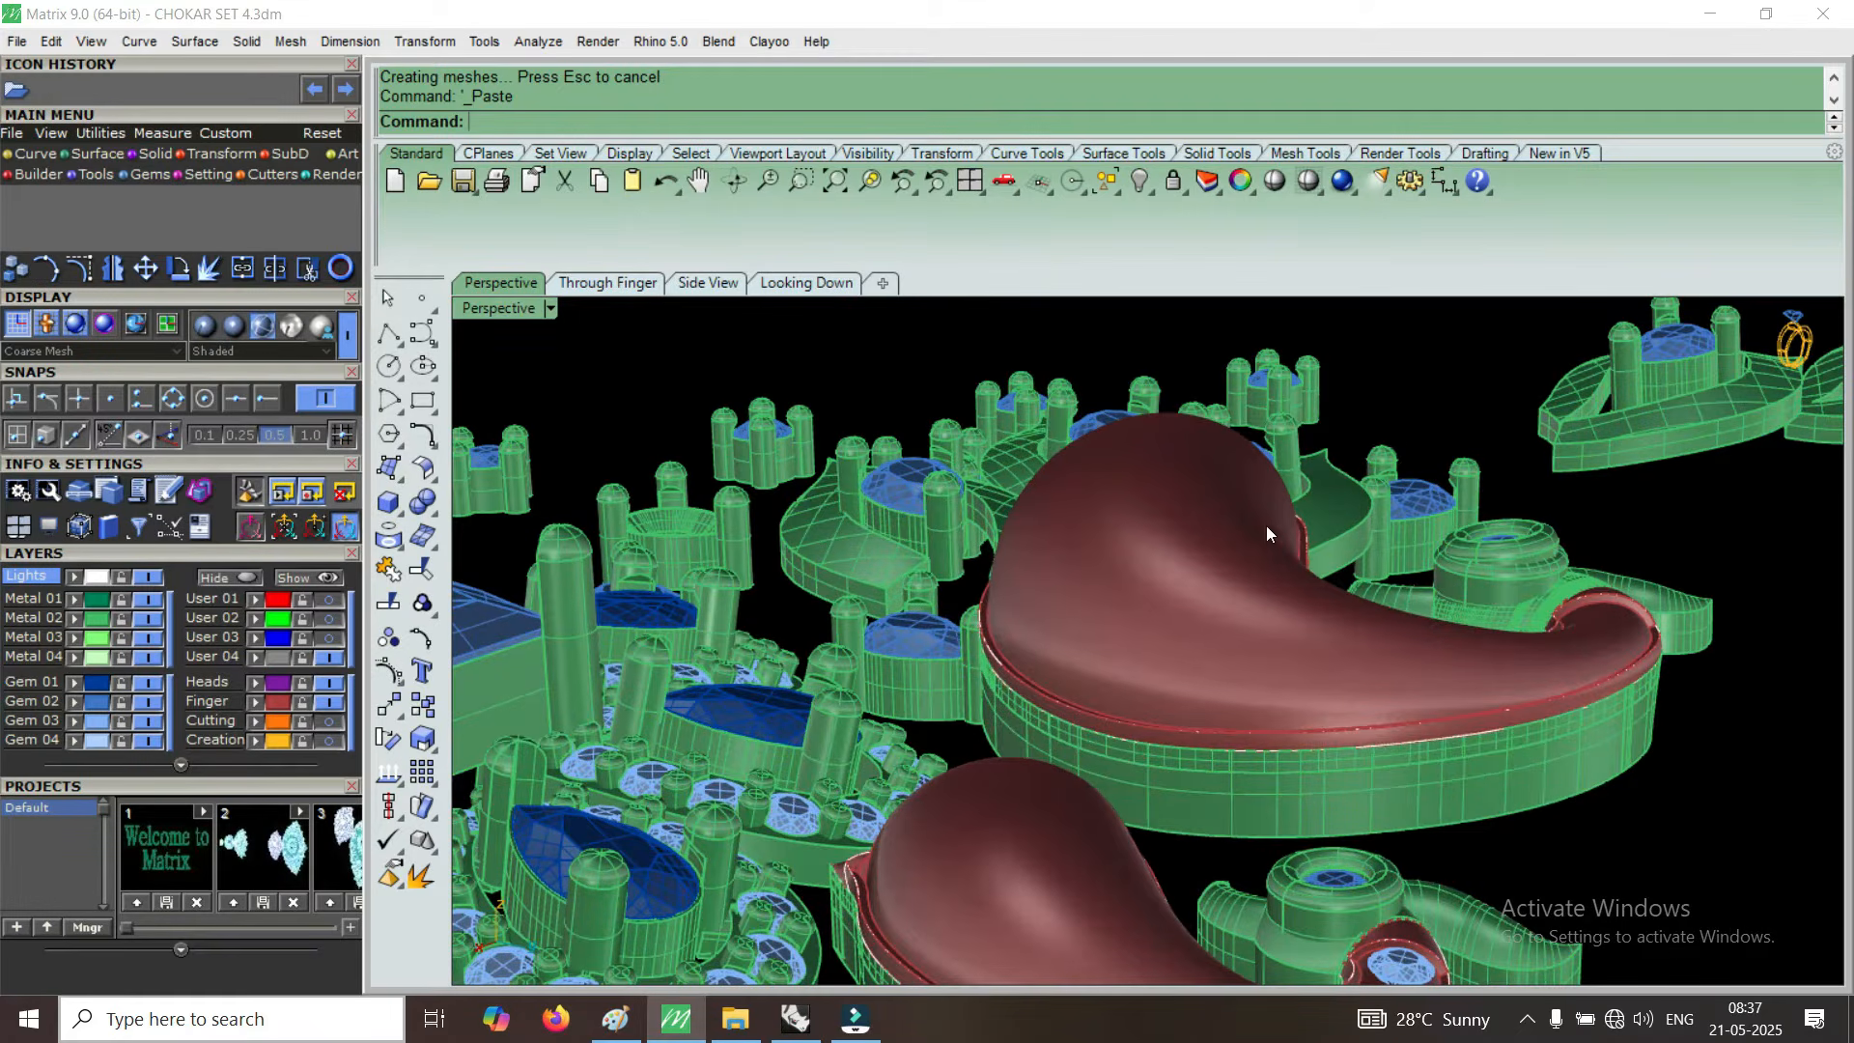
pyautogui.moveTo(1243, 539); pyautogui.dragTo(942, 548, button='right')
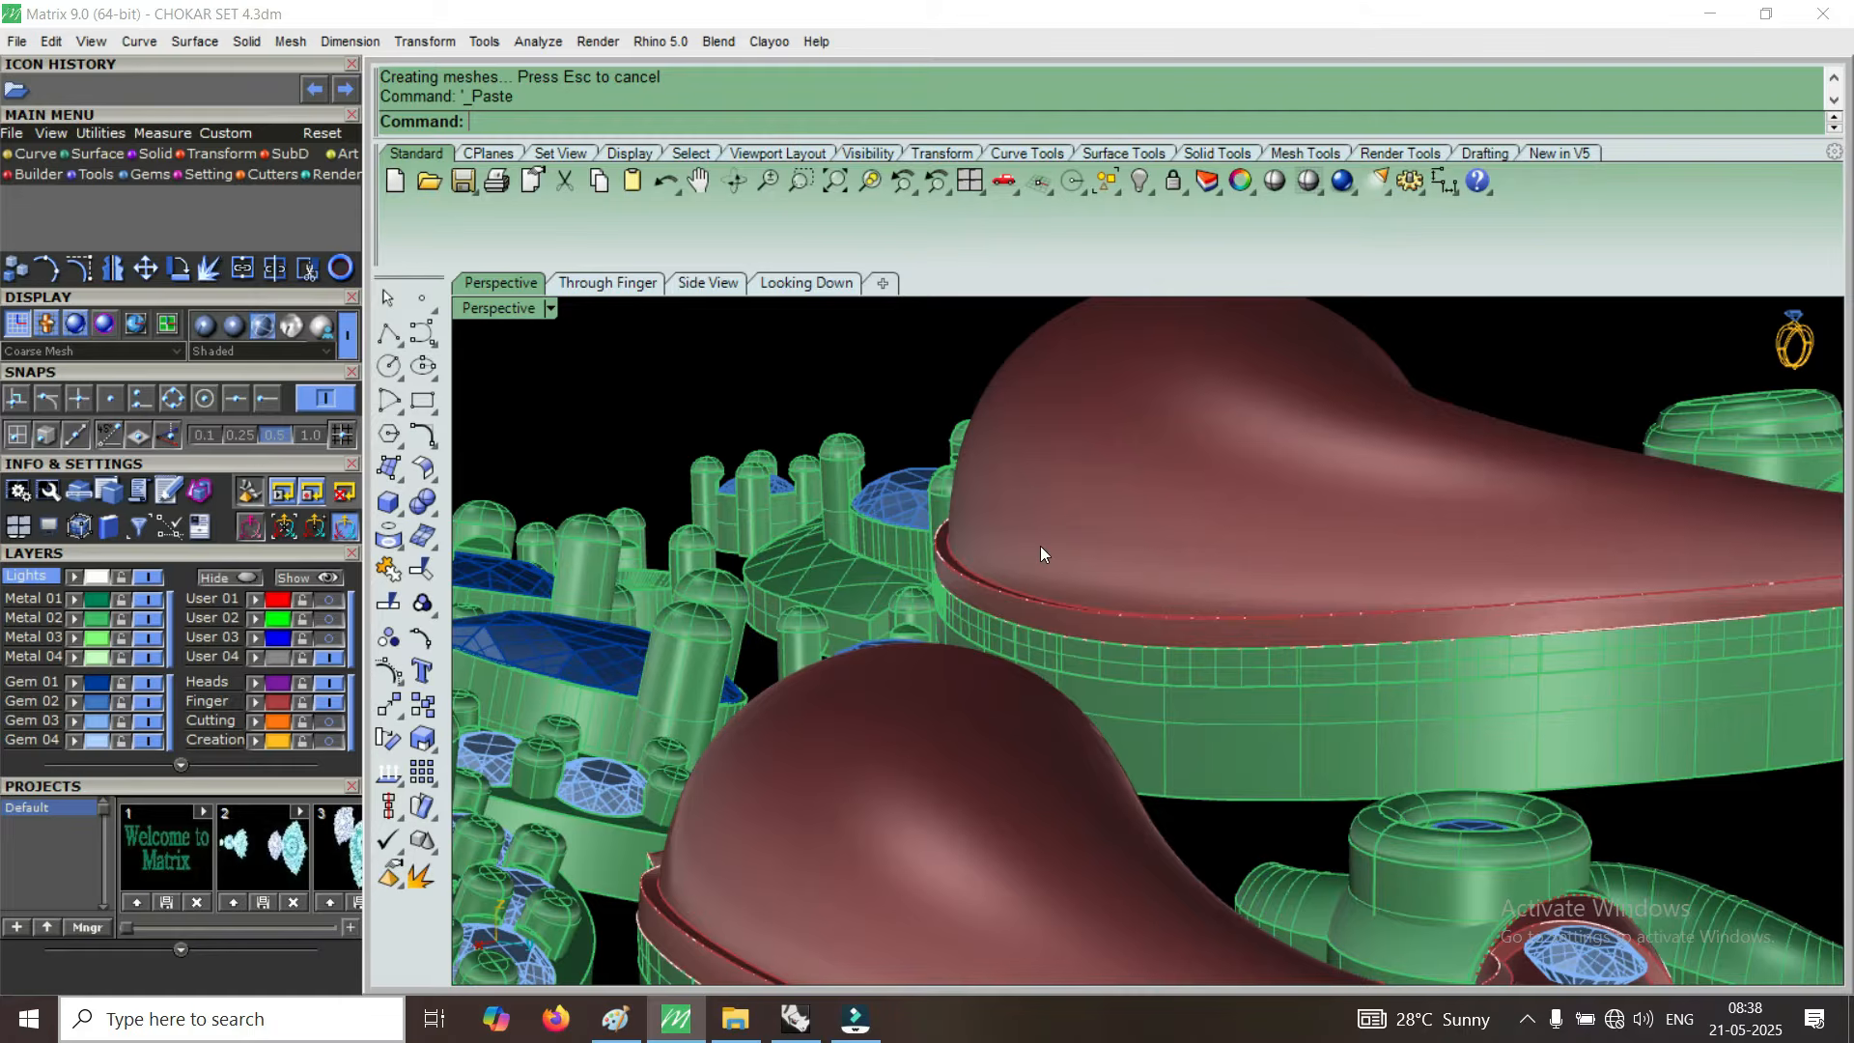
pyautogui.scroll(-3, 1043, 549)
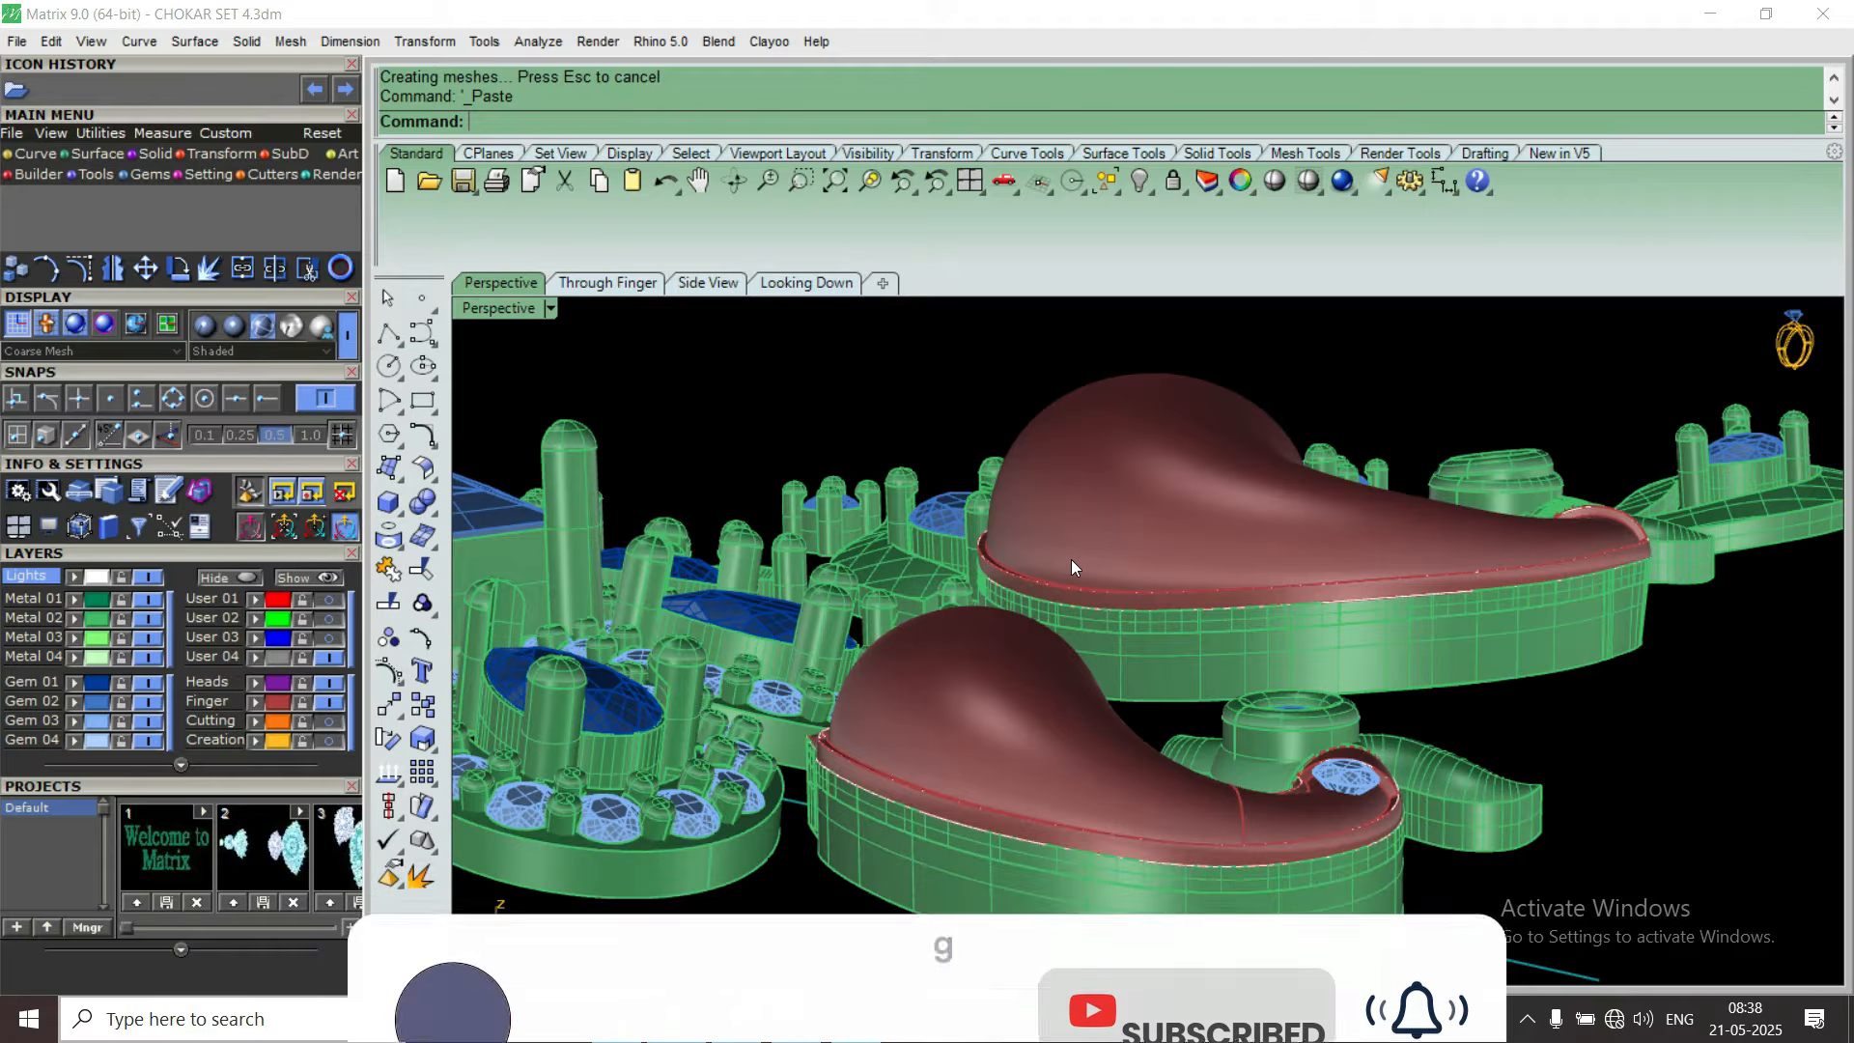
pyautogui.moveTo(1109, 554); pyautogui.dragTo(1109, 620, button='right')
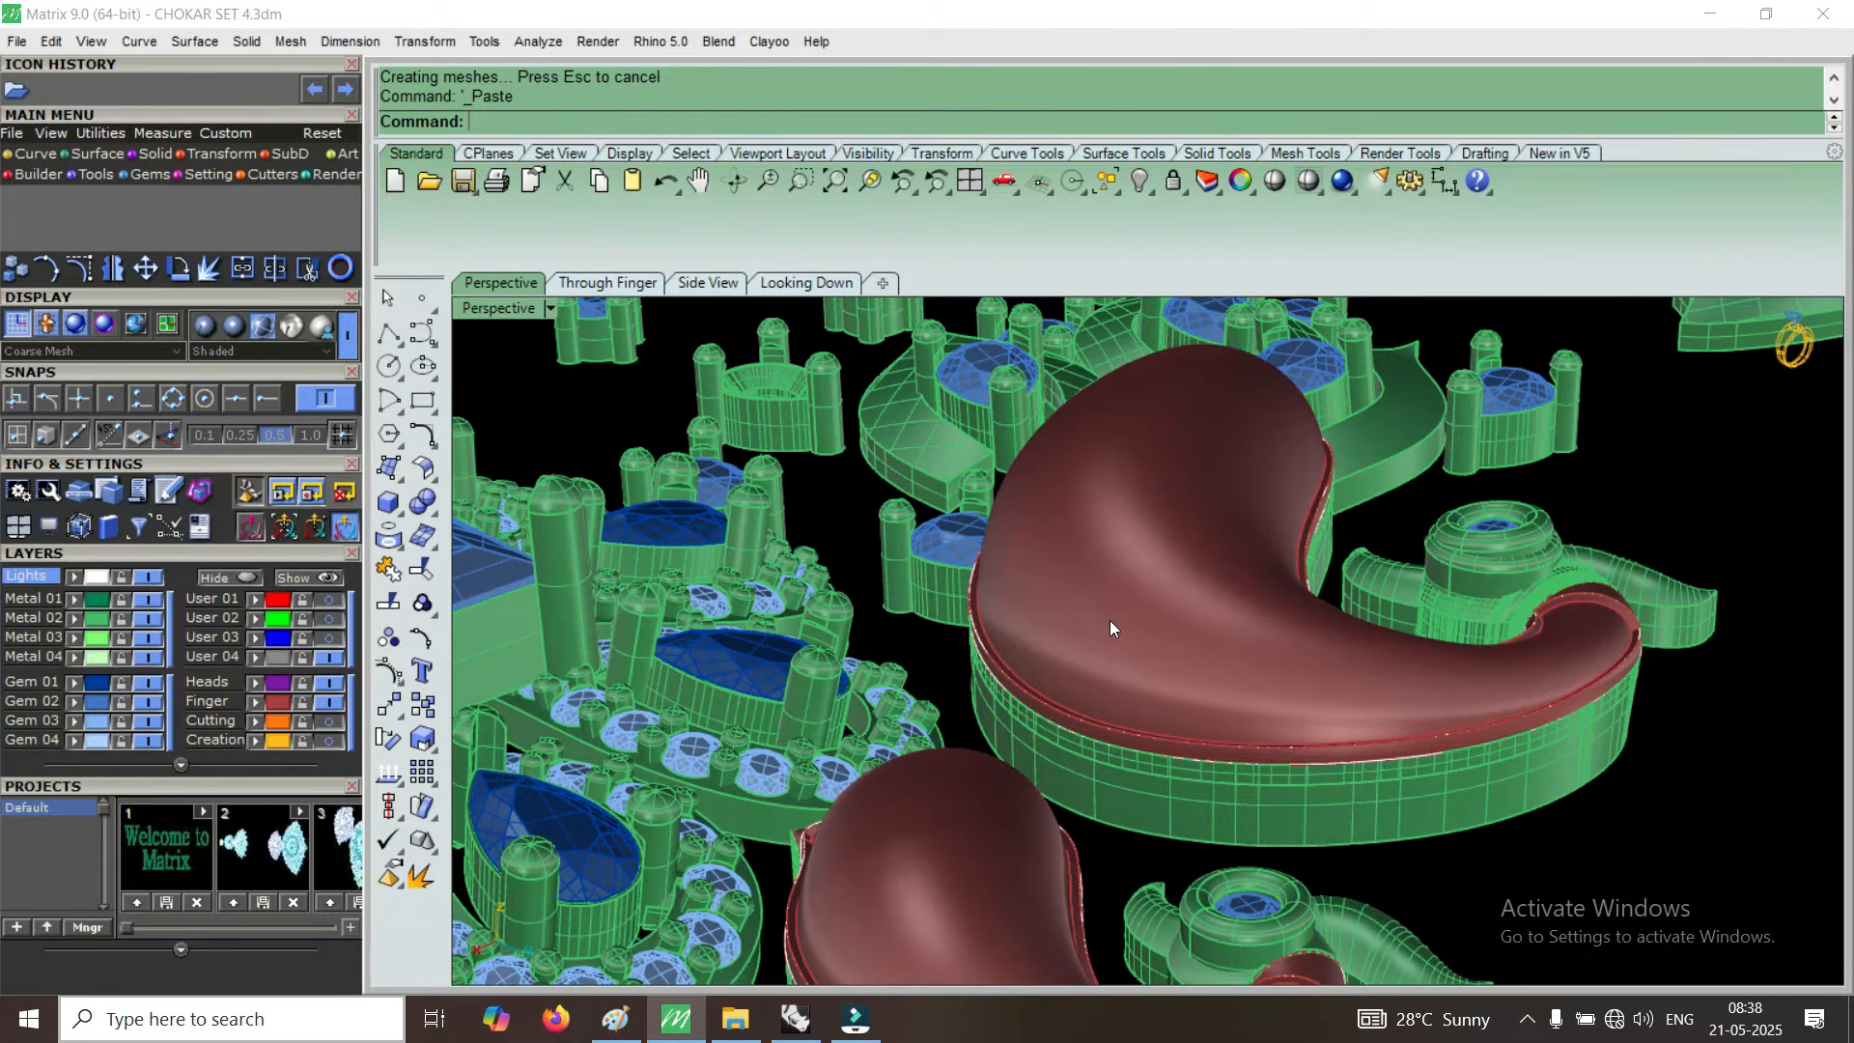
pyautogui.moveTo(1110, 621); pyautogui.dragTo(1189, 403, button='right')
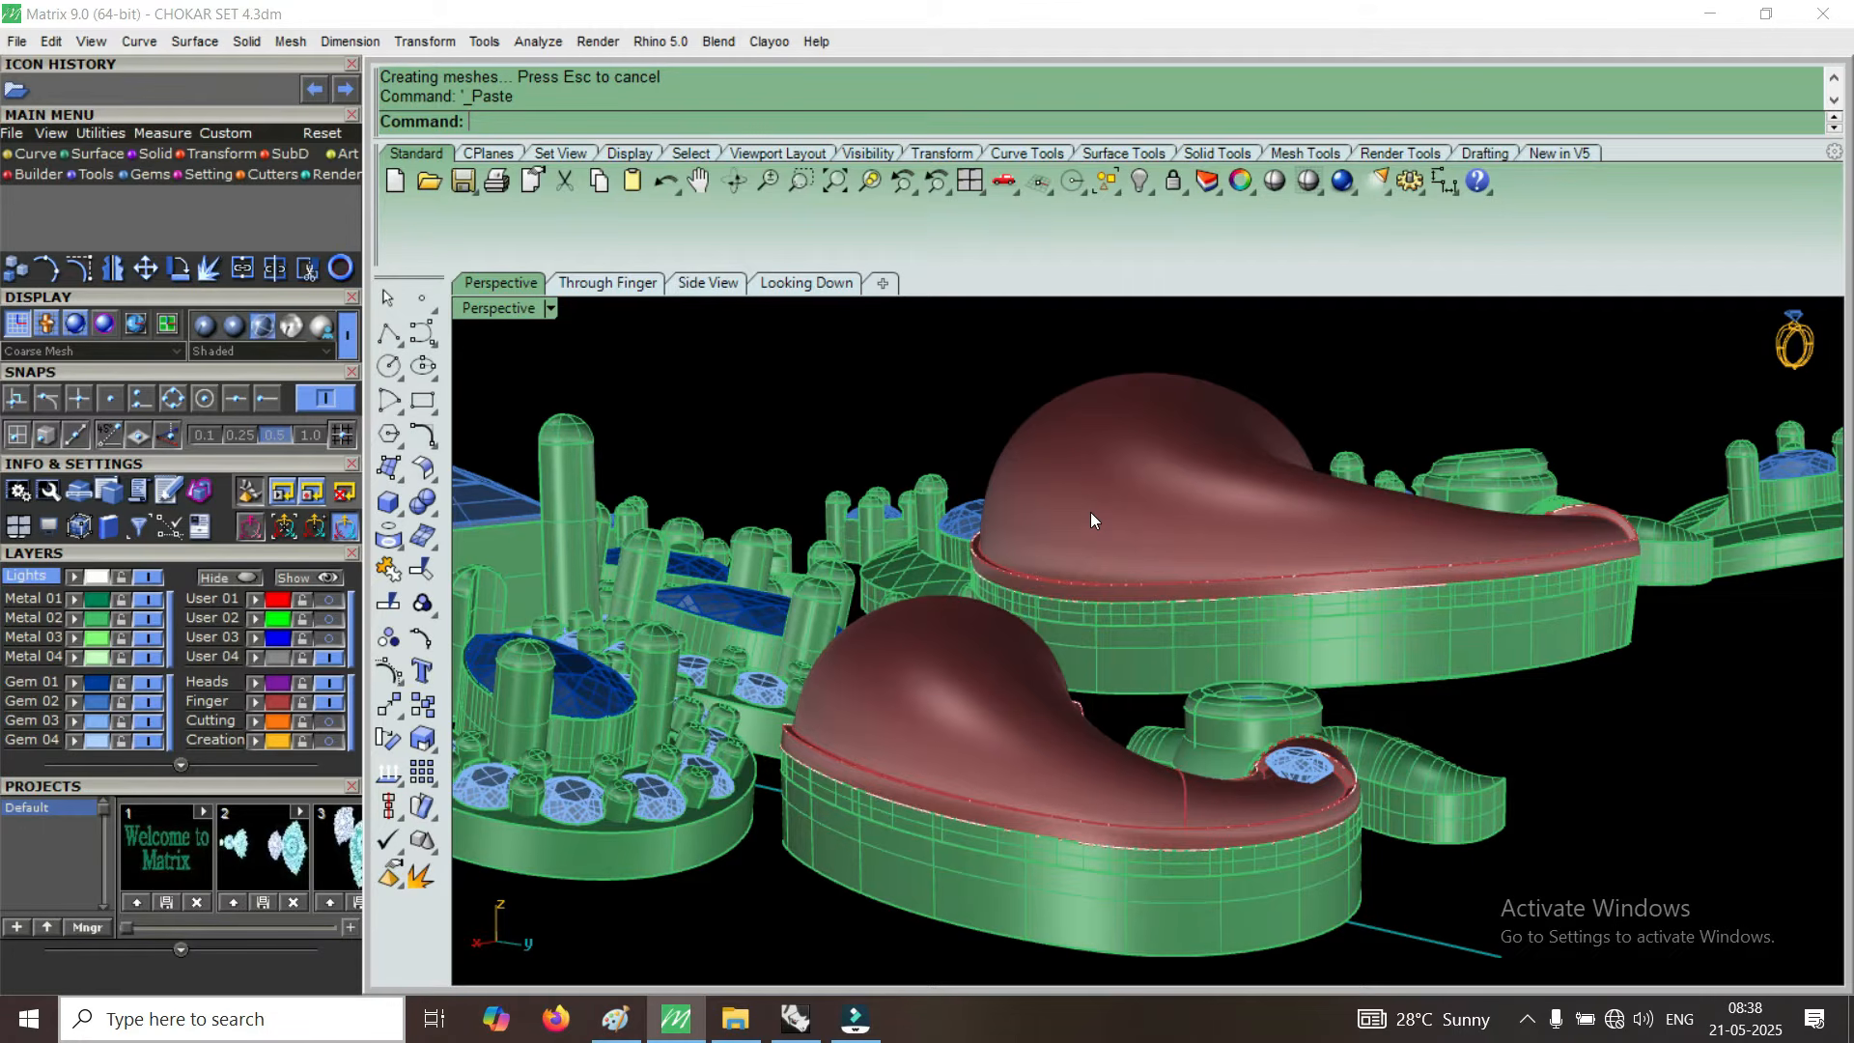
pyautogui.moveTo(1130, 502); pyautogui.dragTo(1080, 526, button='right')
pyautogui.moveTo(628, 801); pyautogui.dragTo(830, 623, button='right')
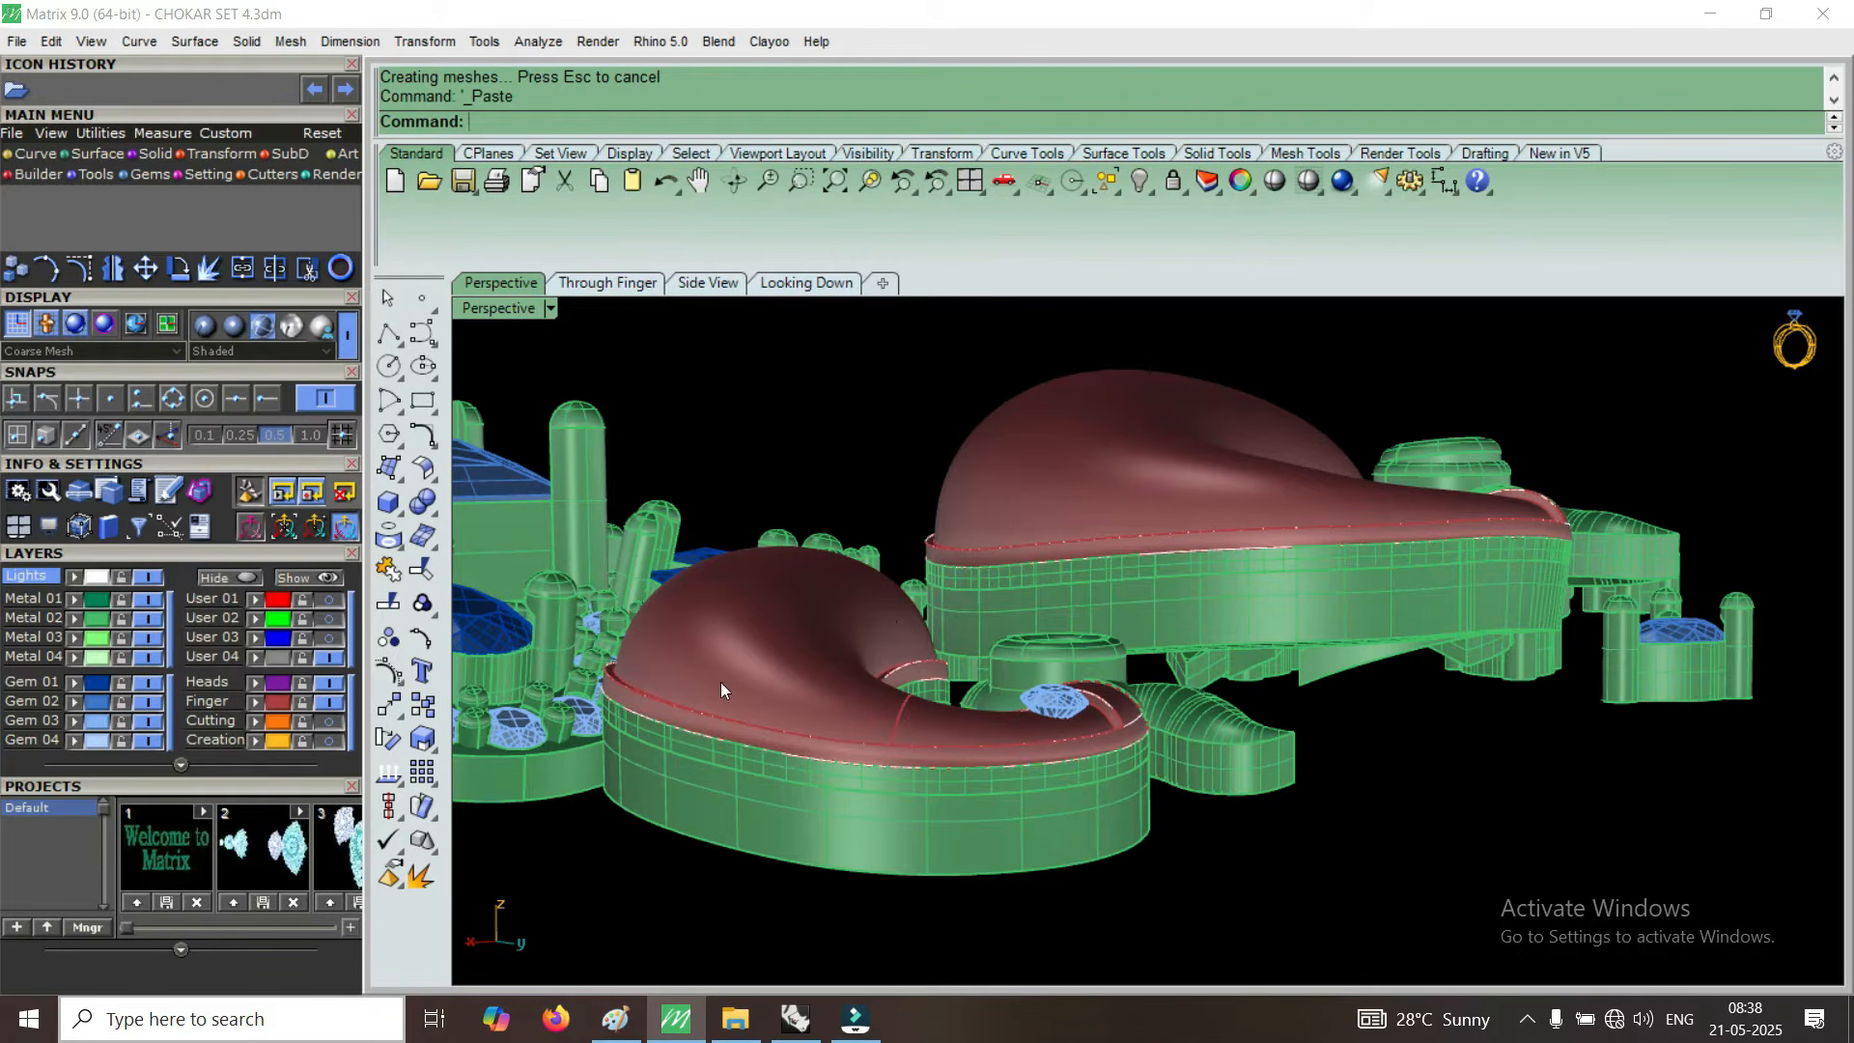
pyautogui.moveTo(1006, 692); pyautogui.dragTo(790, 869, button='right')
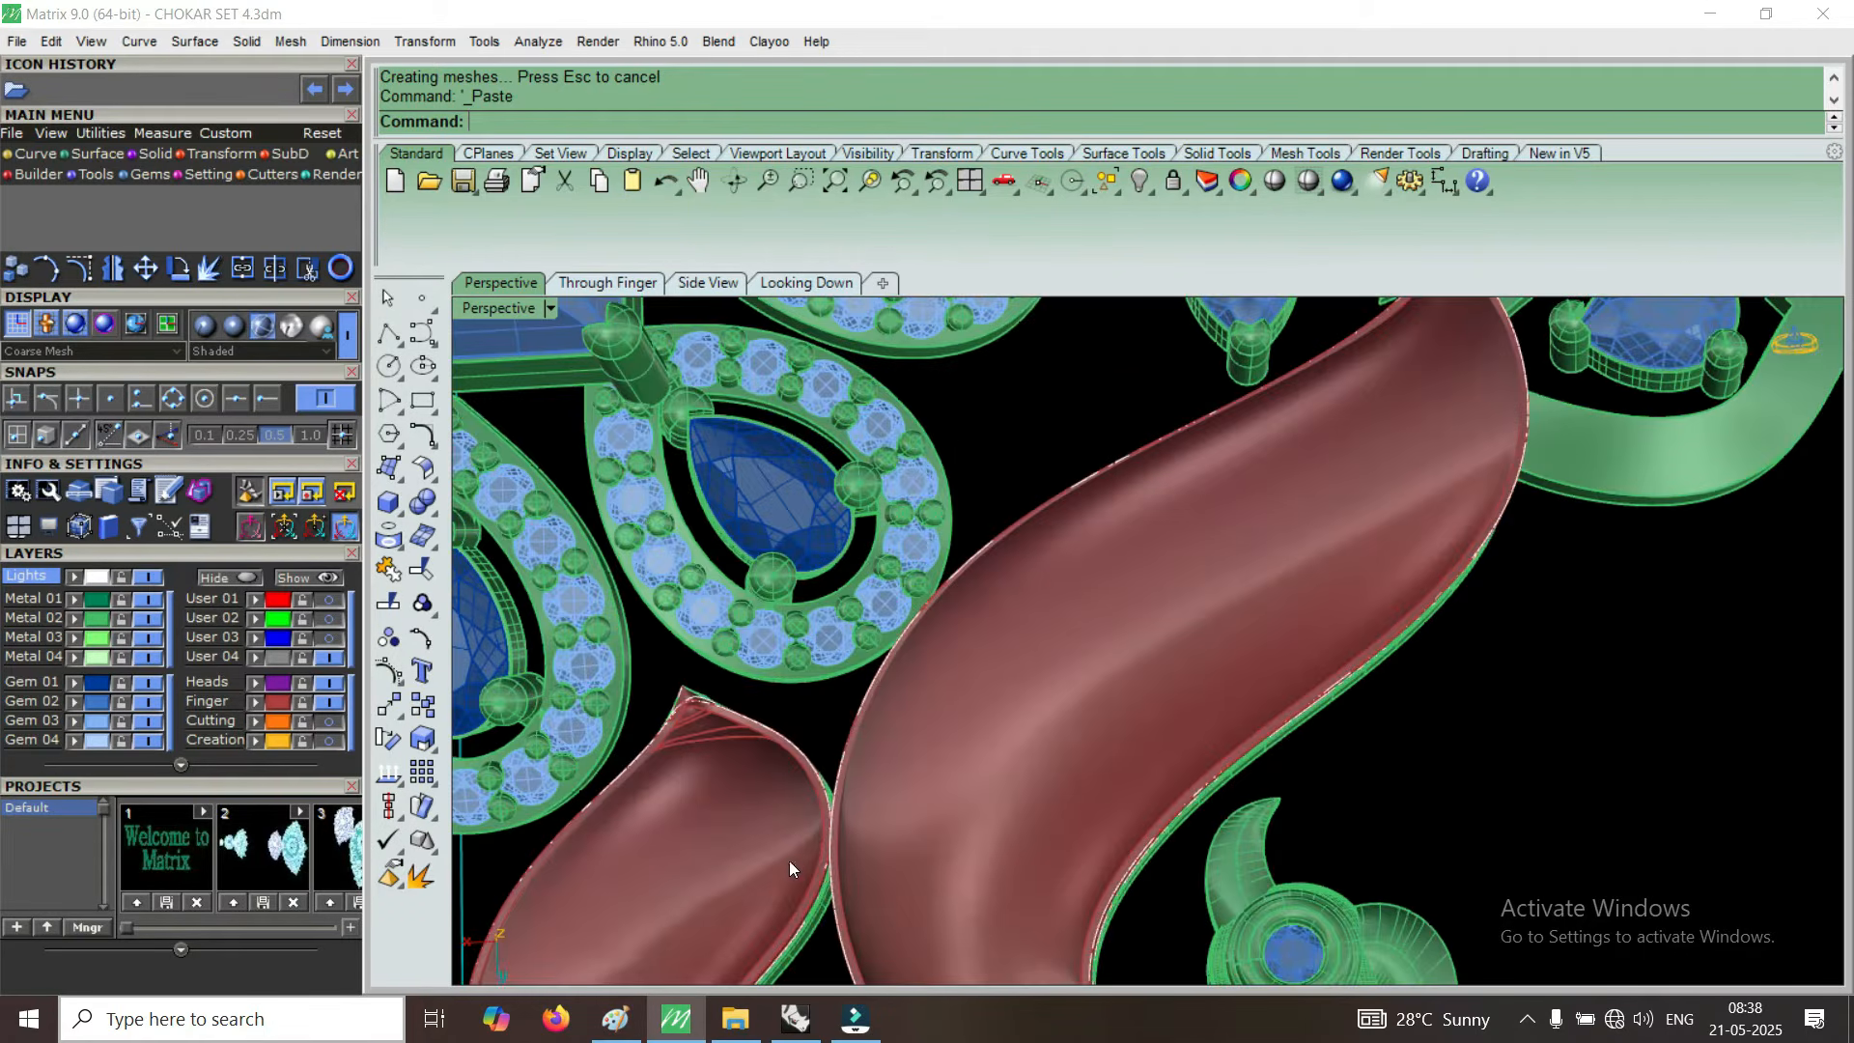
pyautogui.scroll(-2, 1306, 530)
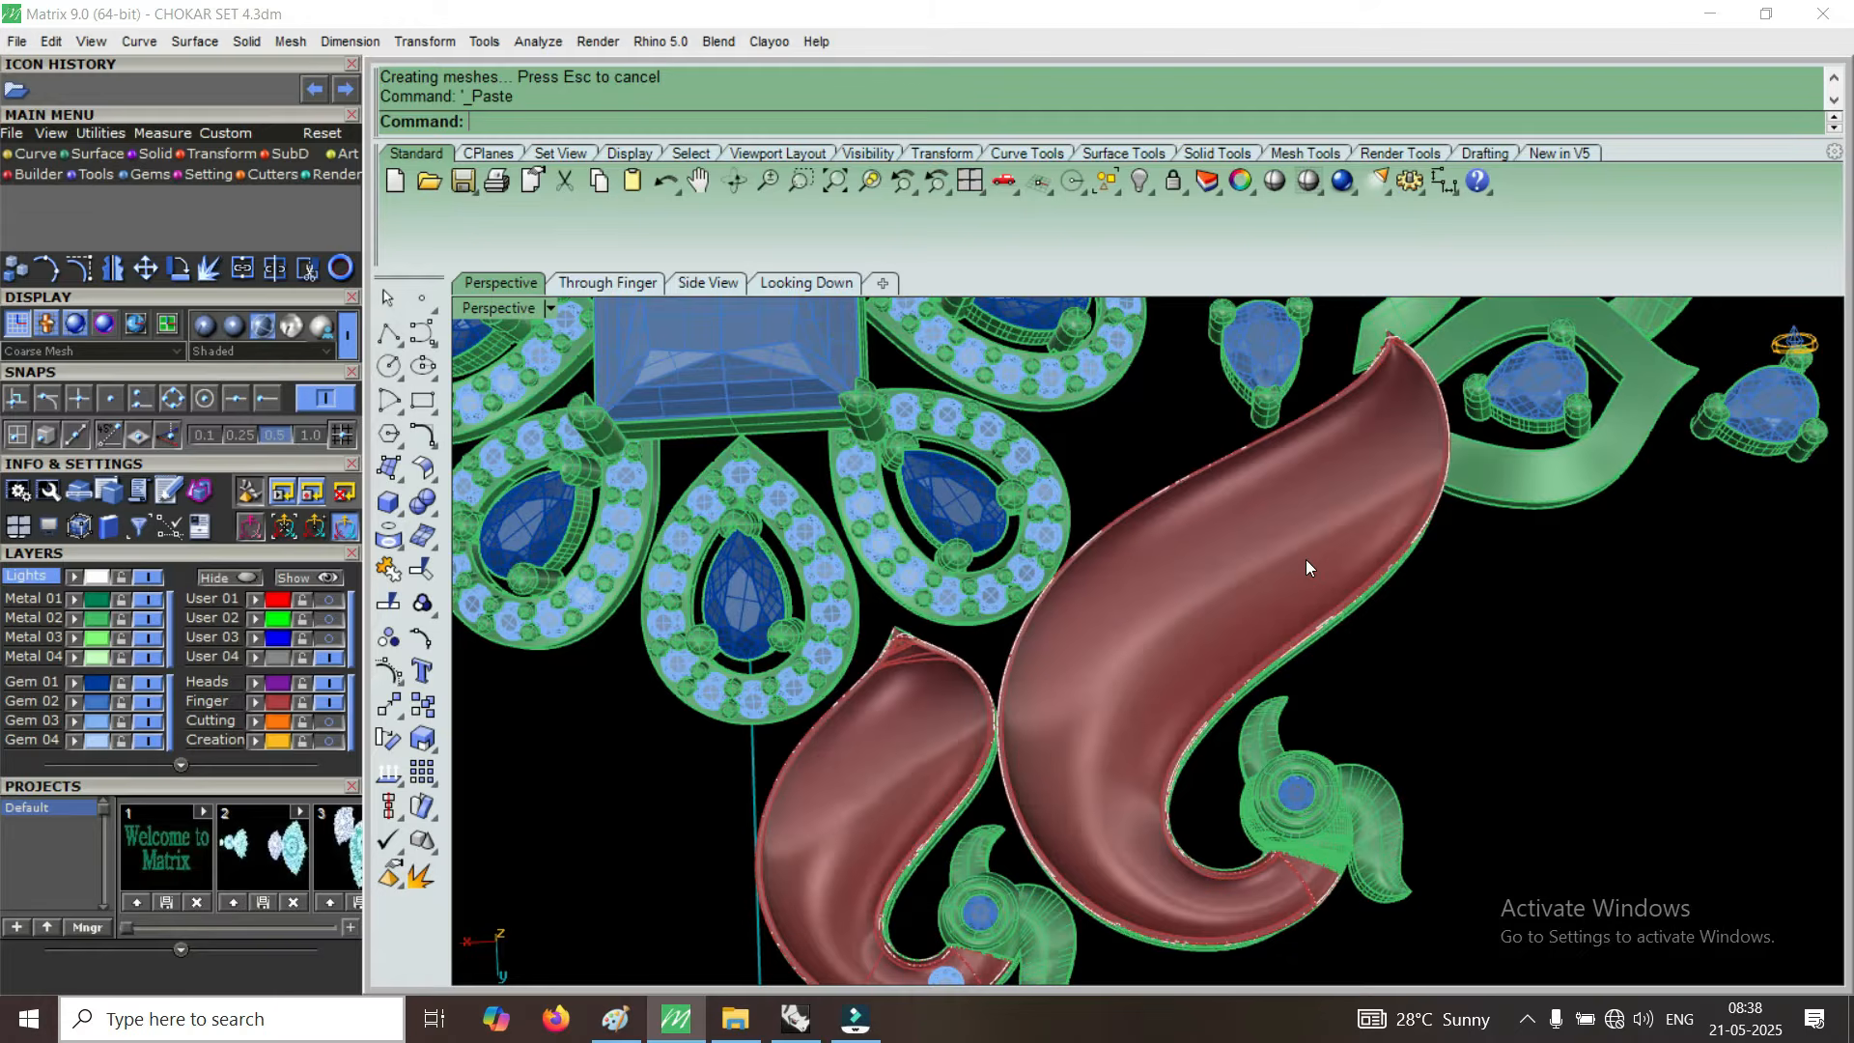
pyautogui.moveTo(1074, 739); pyautogui.dragTo(894, 774, button='right')
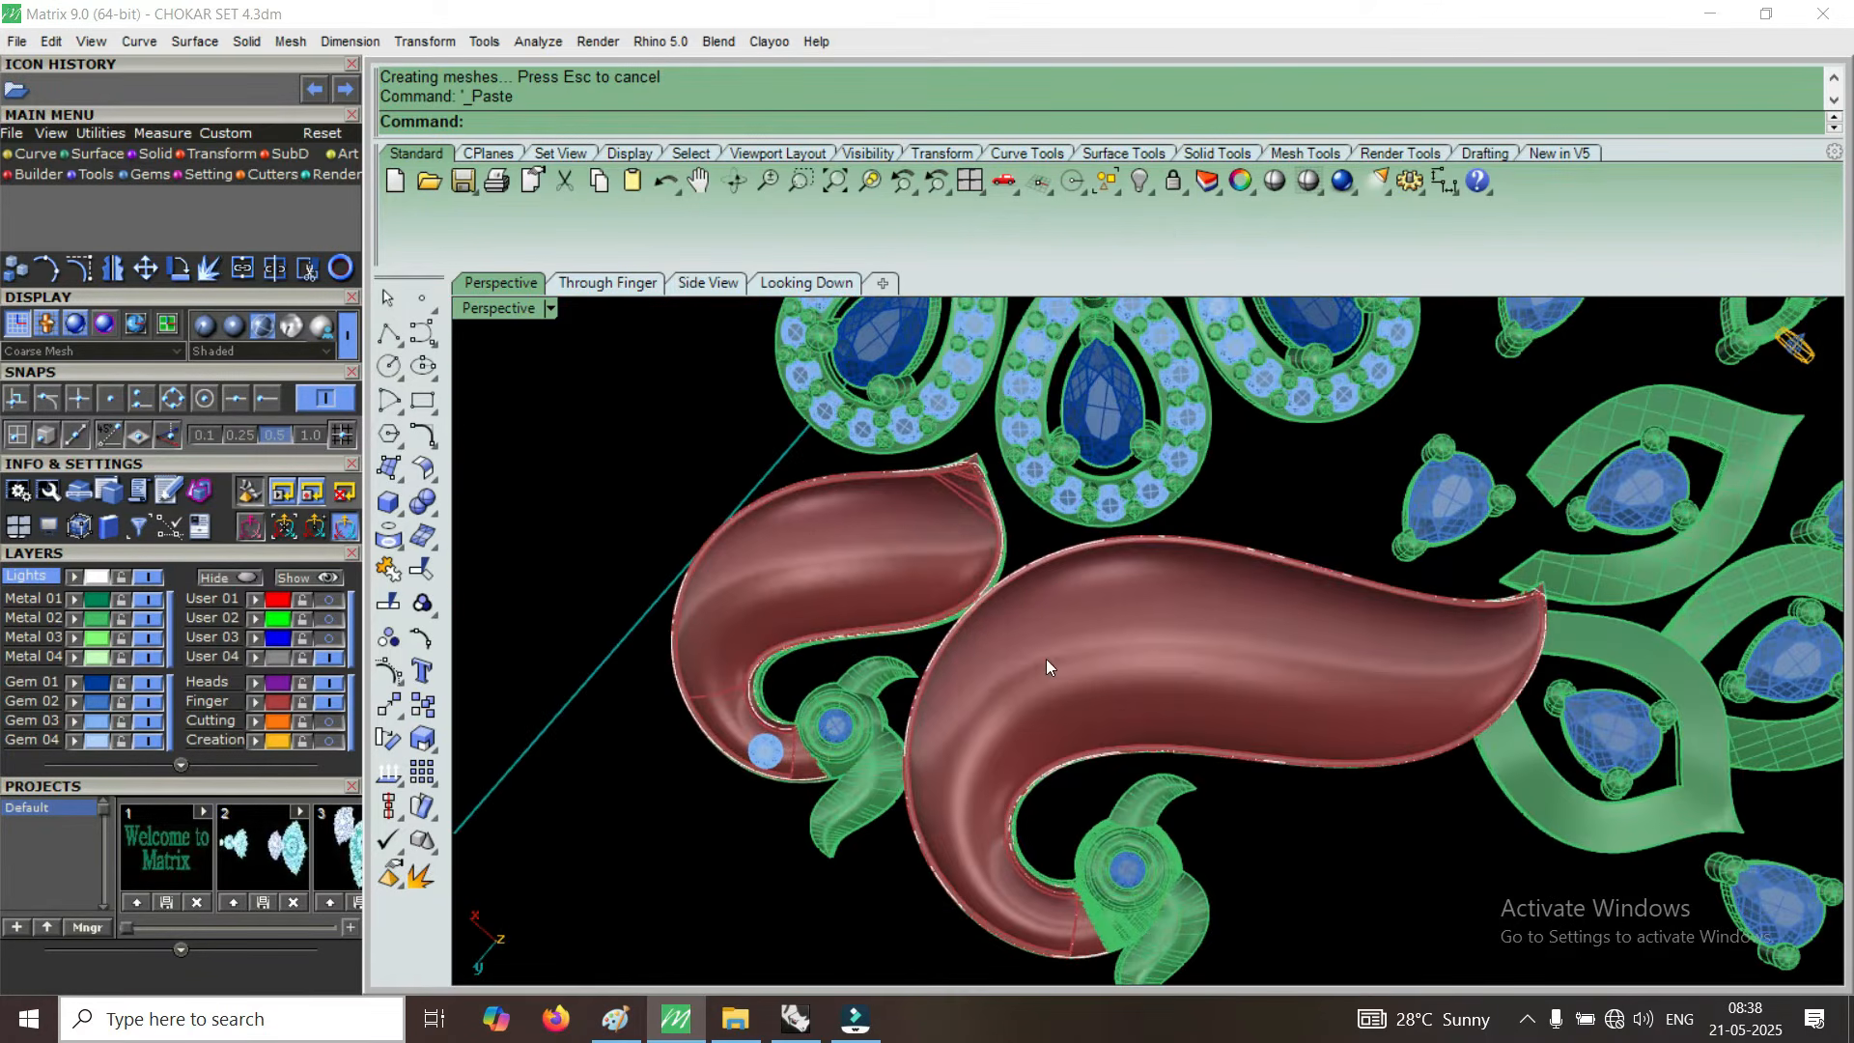
# Start Gem on Surface on the large paisley's domed polysurface and set the gem scale to 1.3.
pyautogui.scroll(4, 1293, 645)
pyautogui.moveTo(1352, 649); pyautogui.dragTo(1192, 649, button='right')
pyautogui.click(1184, 629)
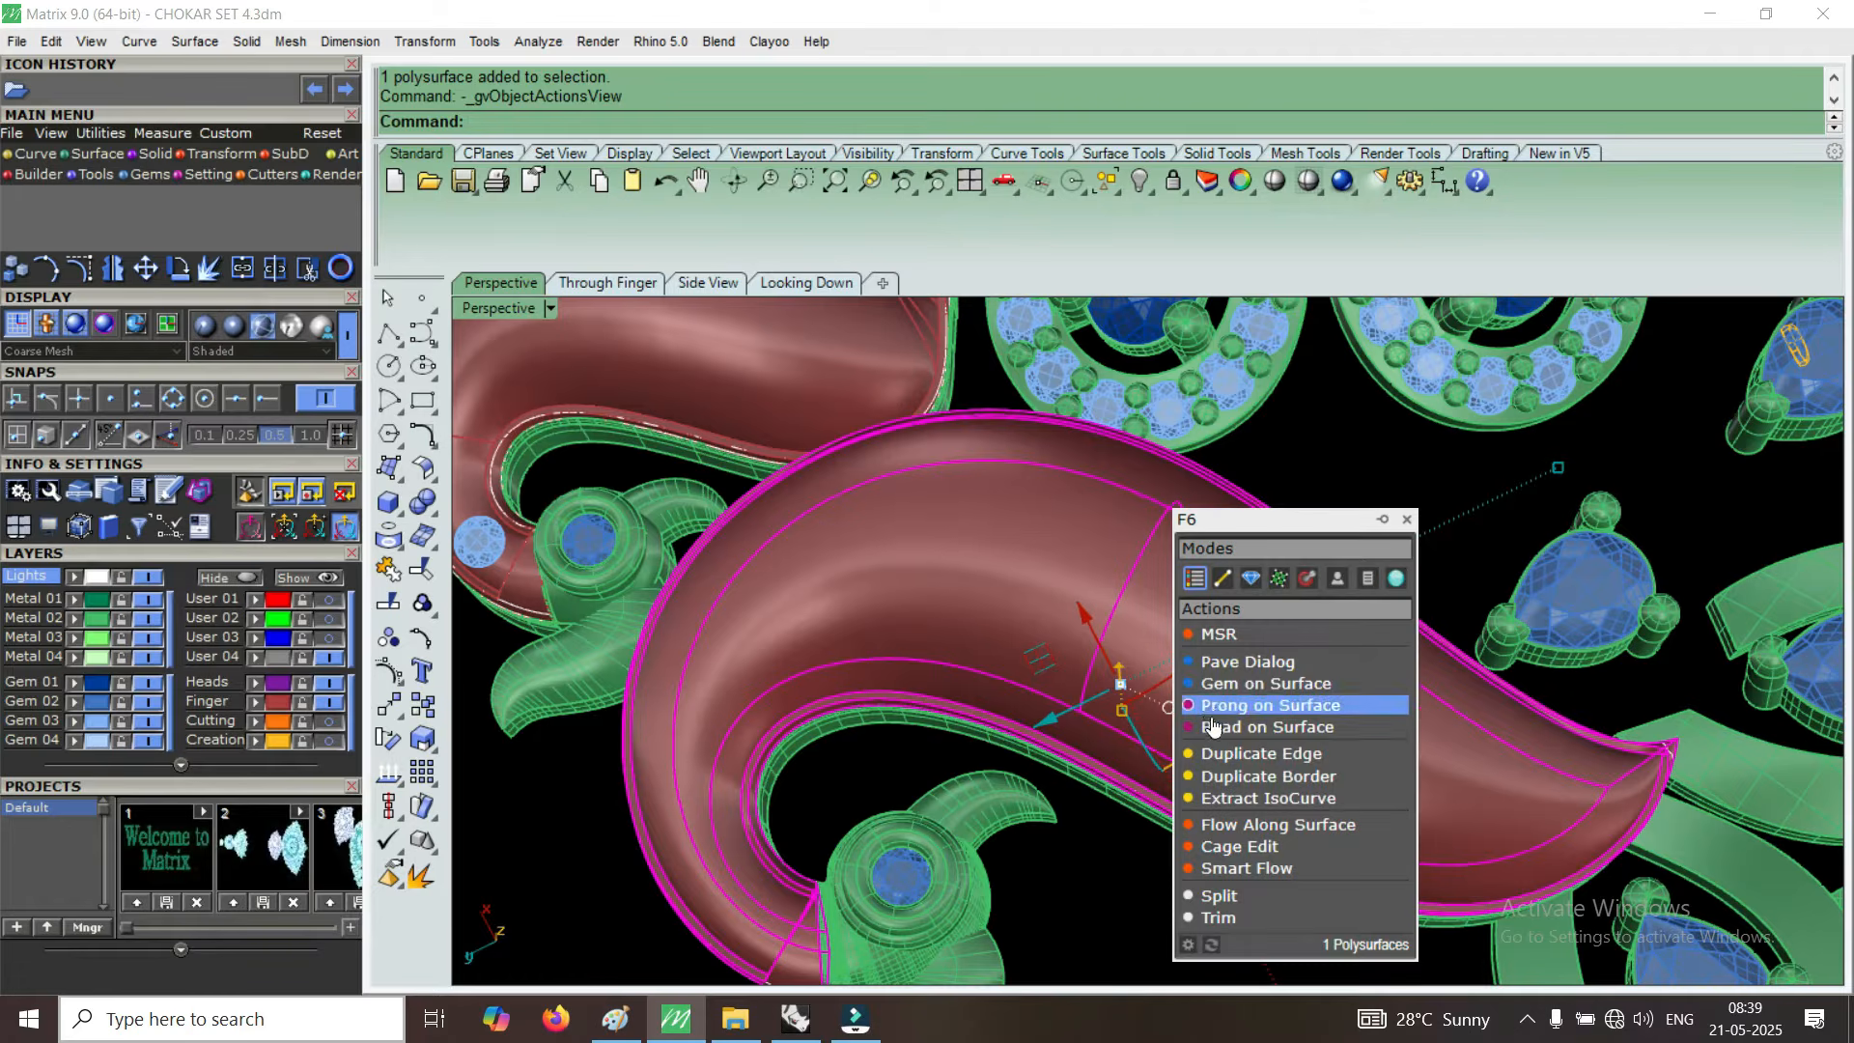
pyautogui.click(1240, 701)
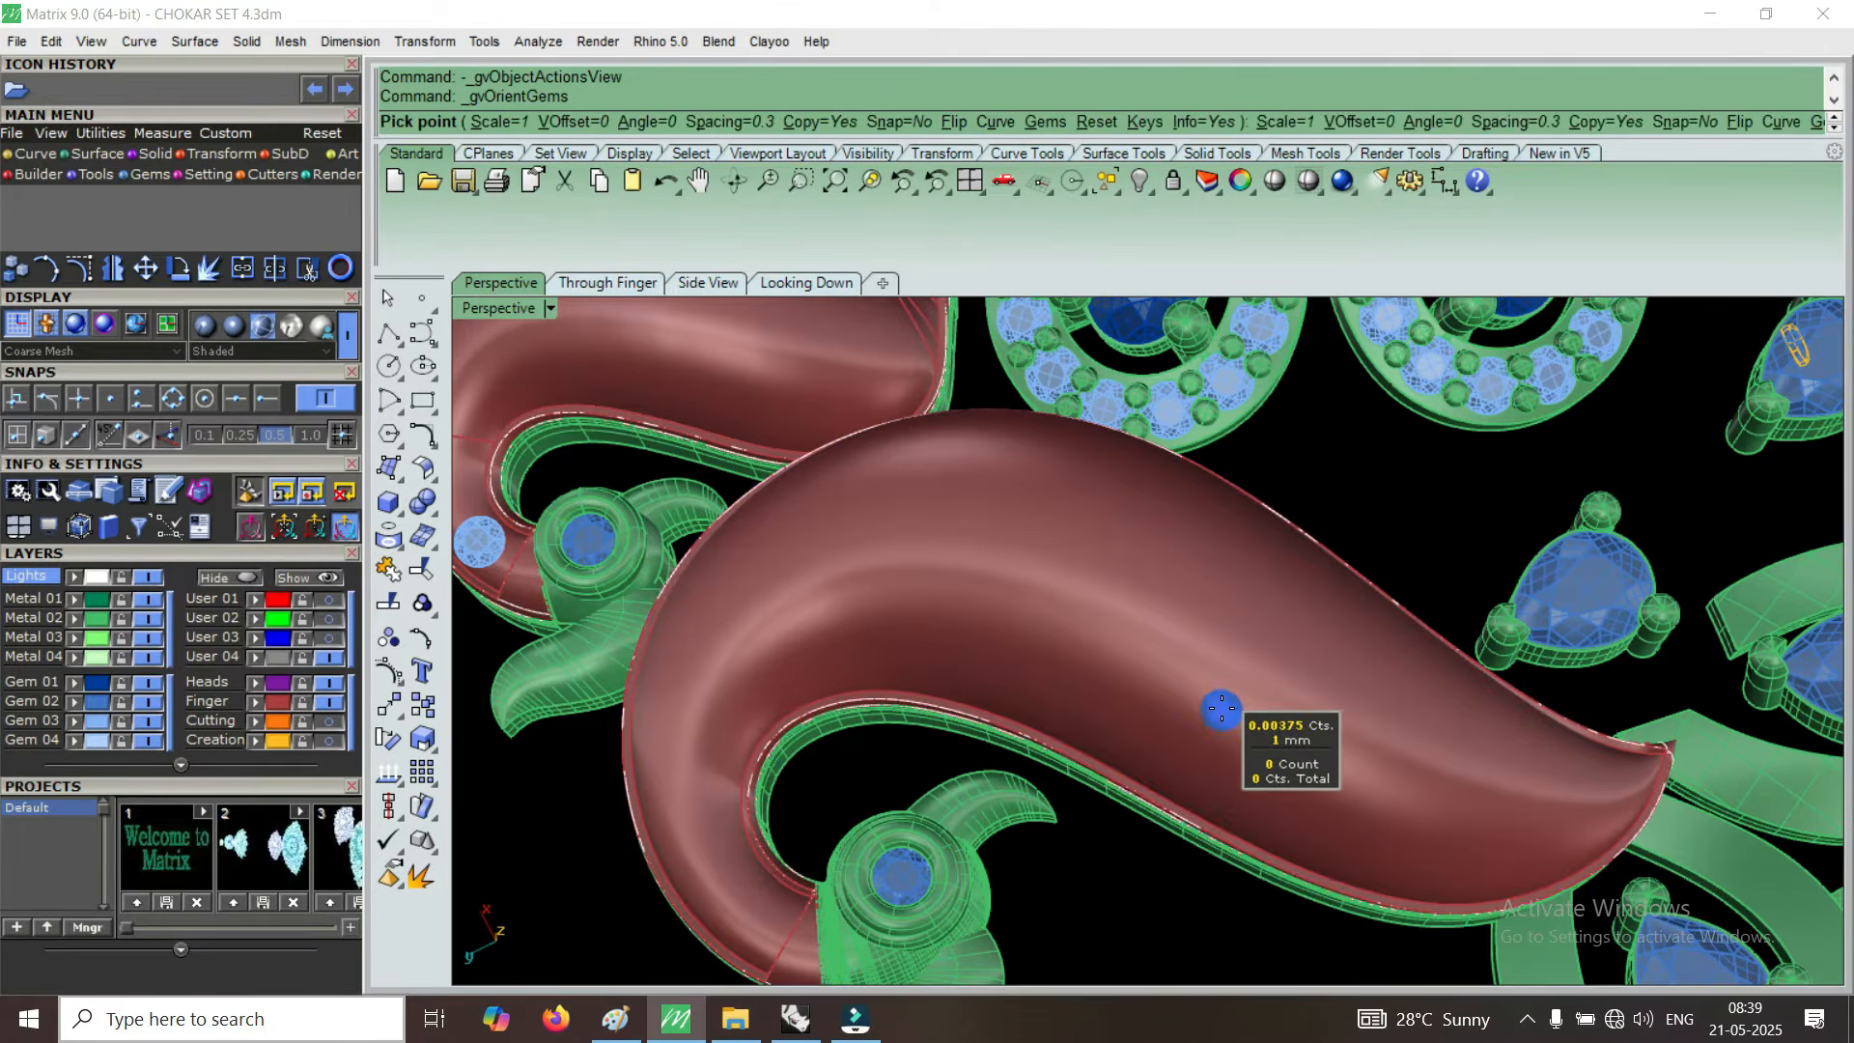
pyautogui.scroll(5, 1222, 709)
pyautogui.scroll(3, 1221, 676)
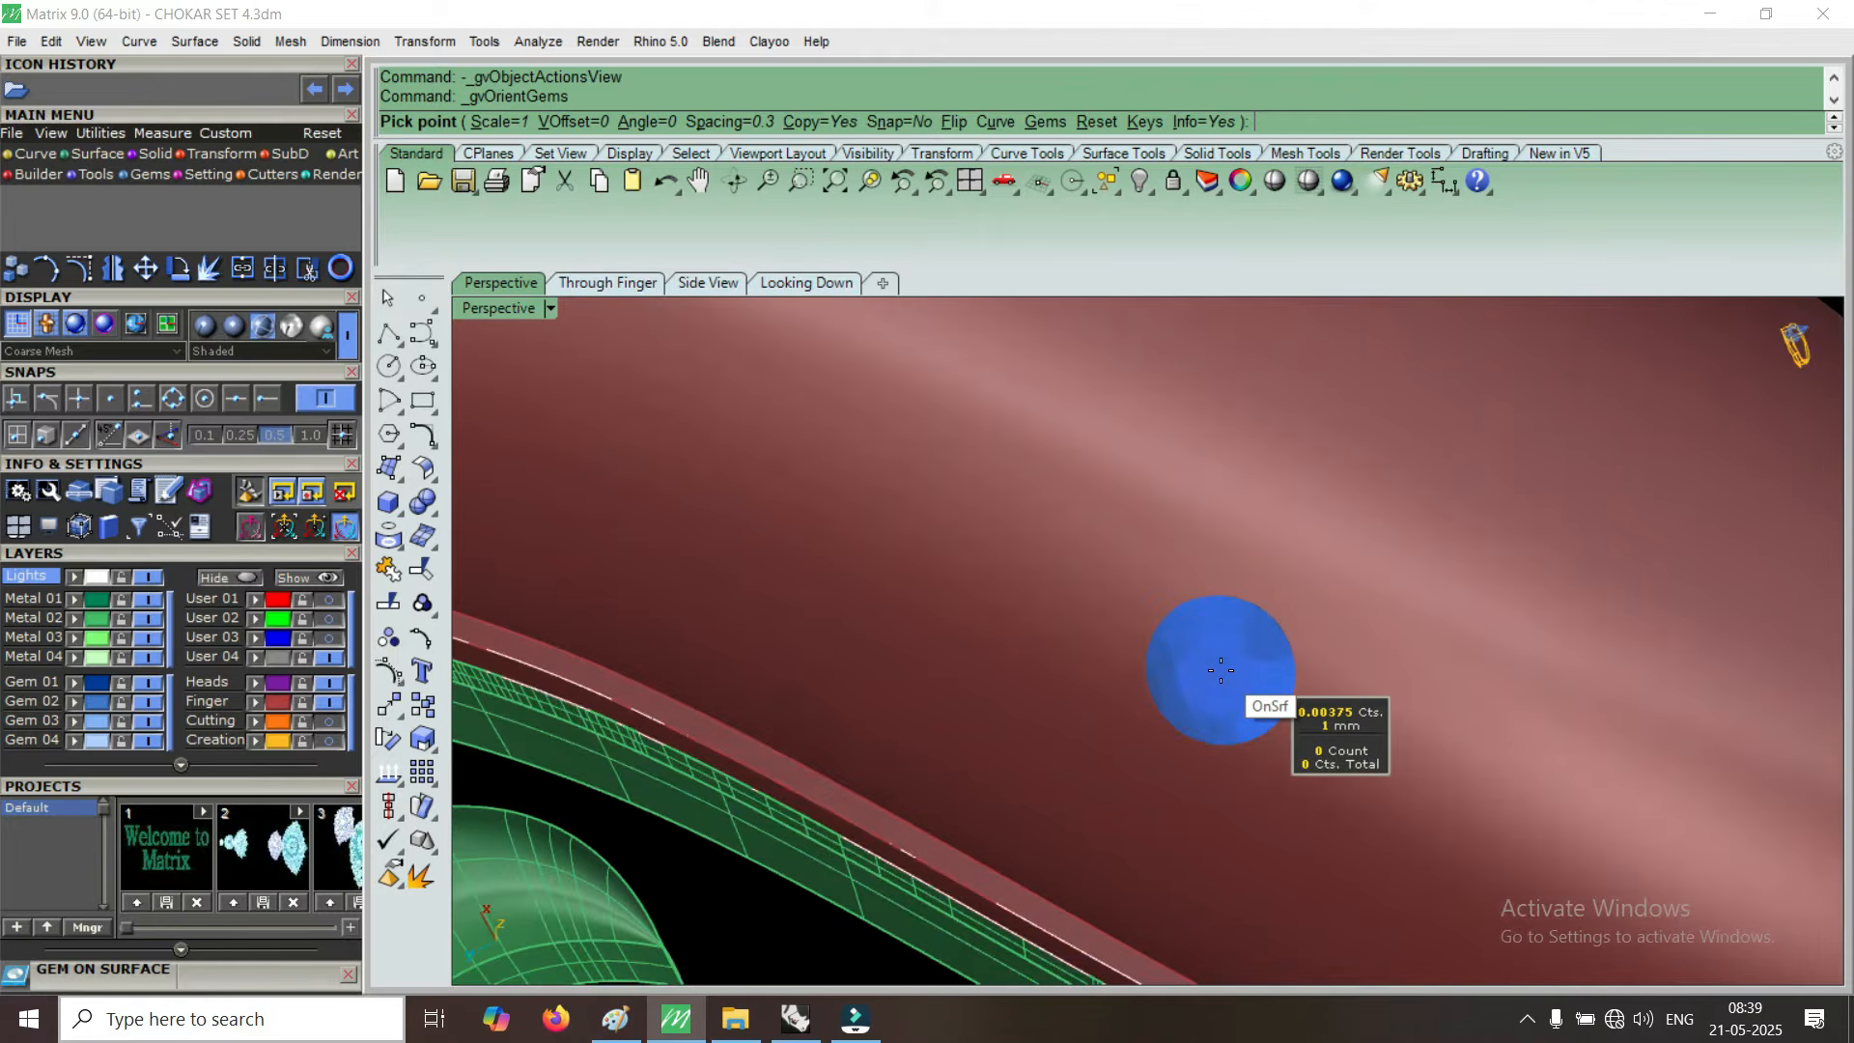
pyautogui.press('Up')
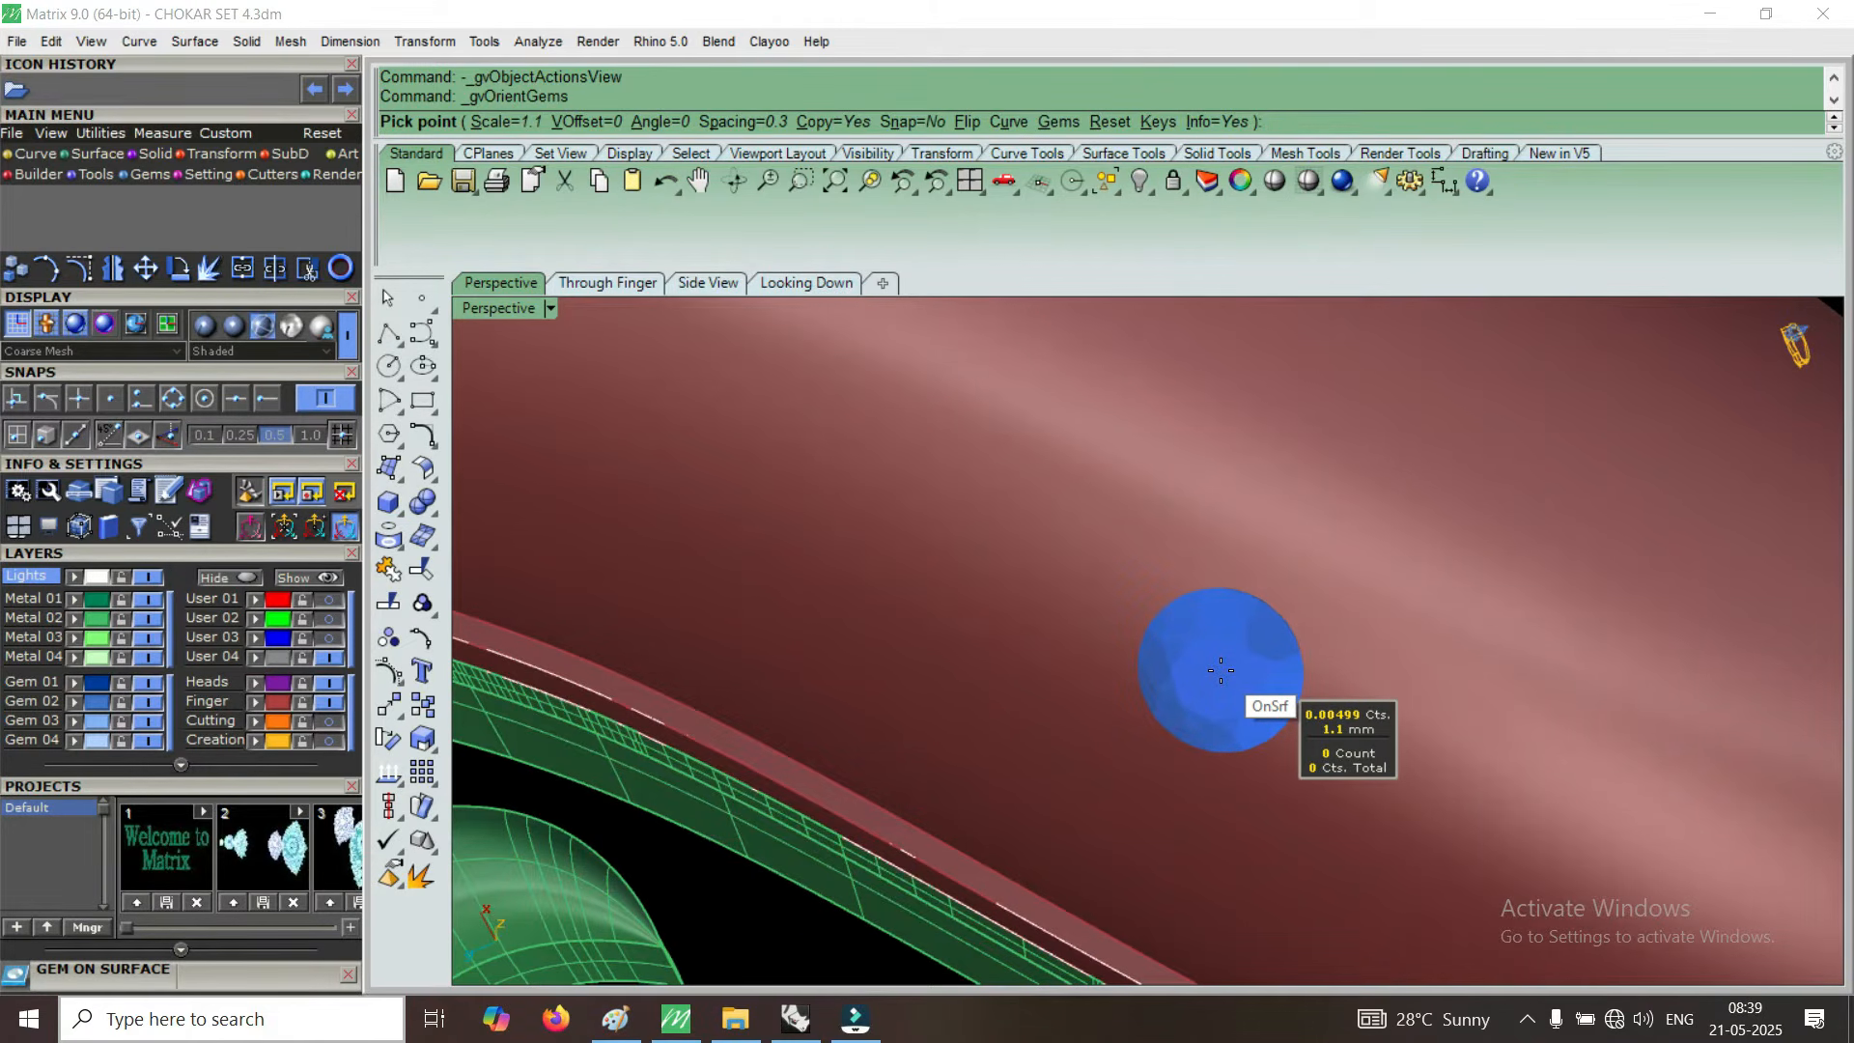
pyautogui.scroll(1, 1221, 670)
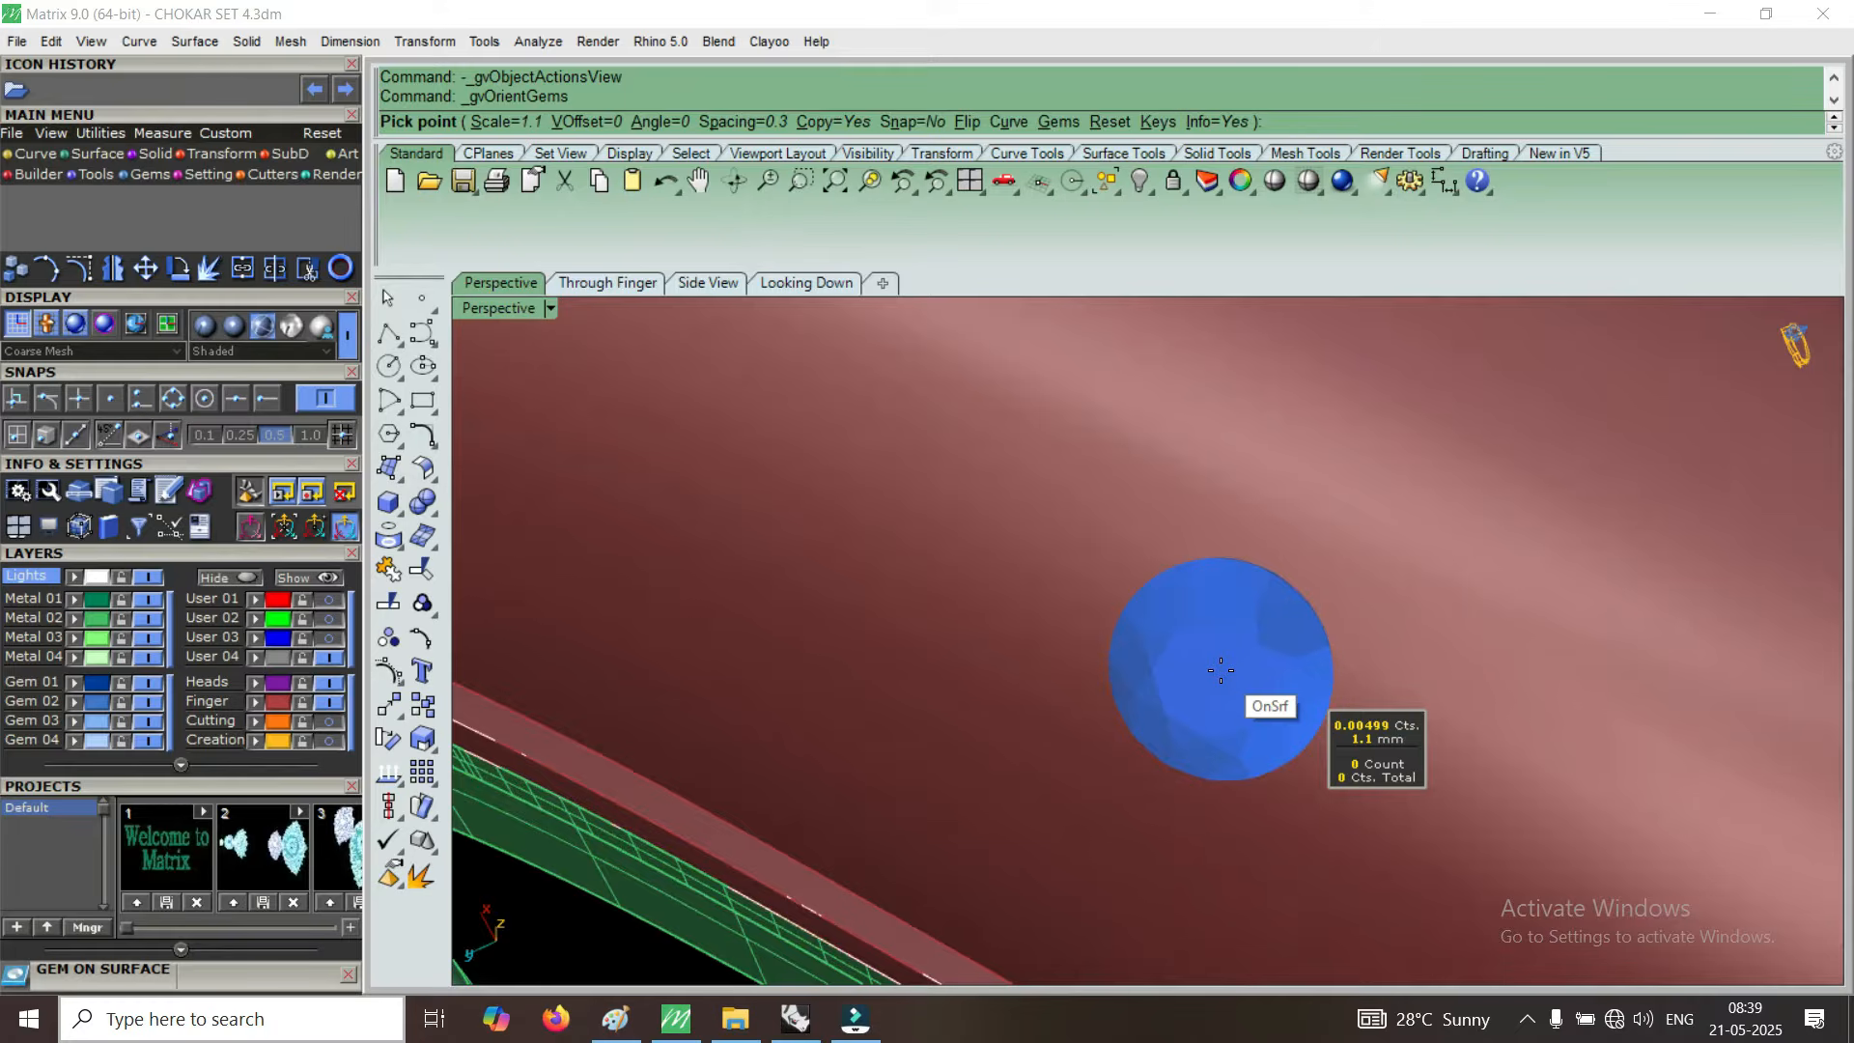
pyautogui.scroll(-1, 1220, 670)
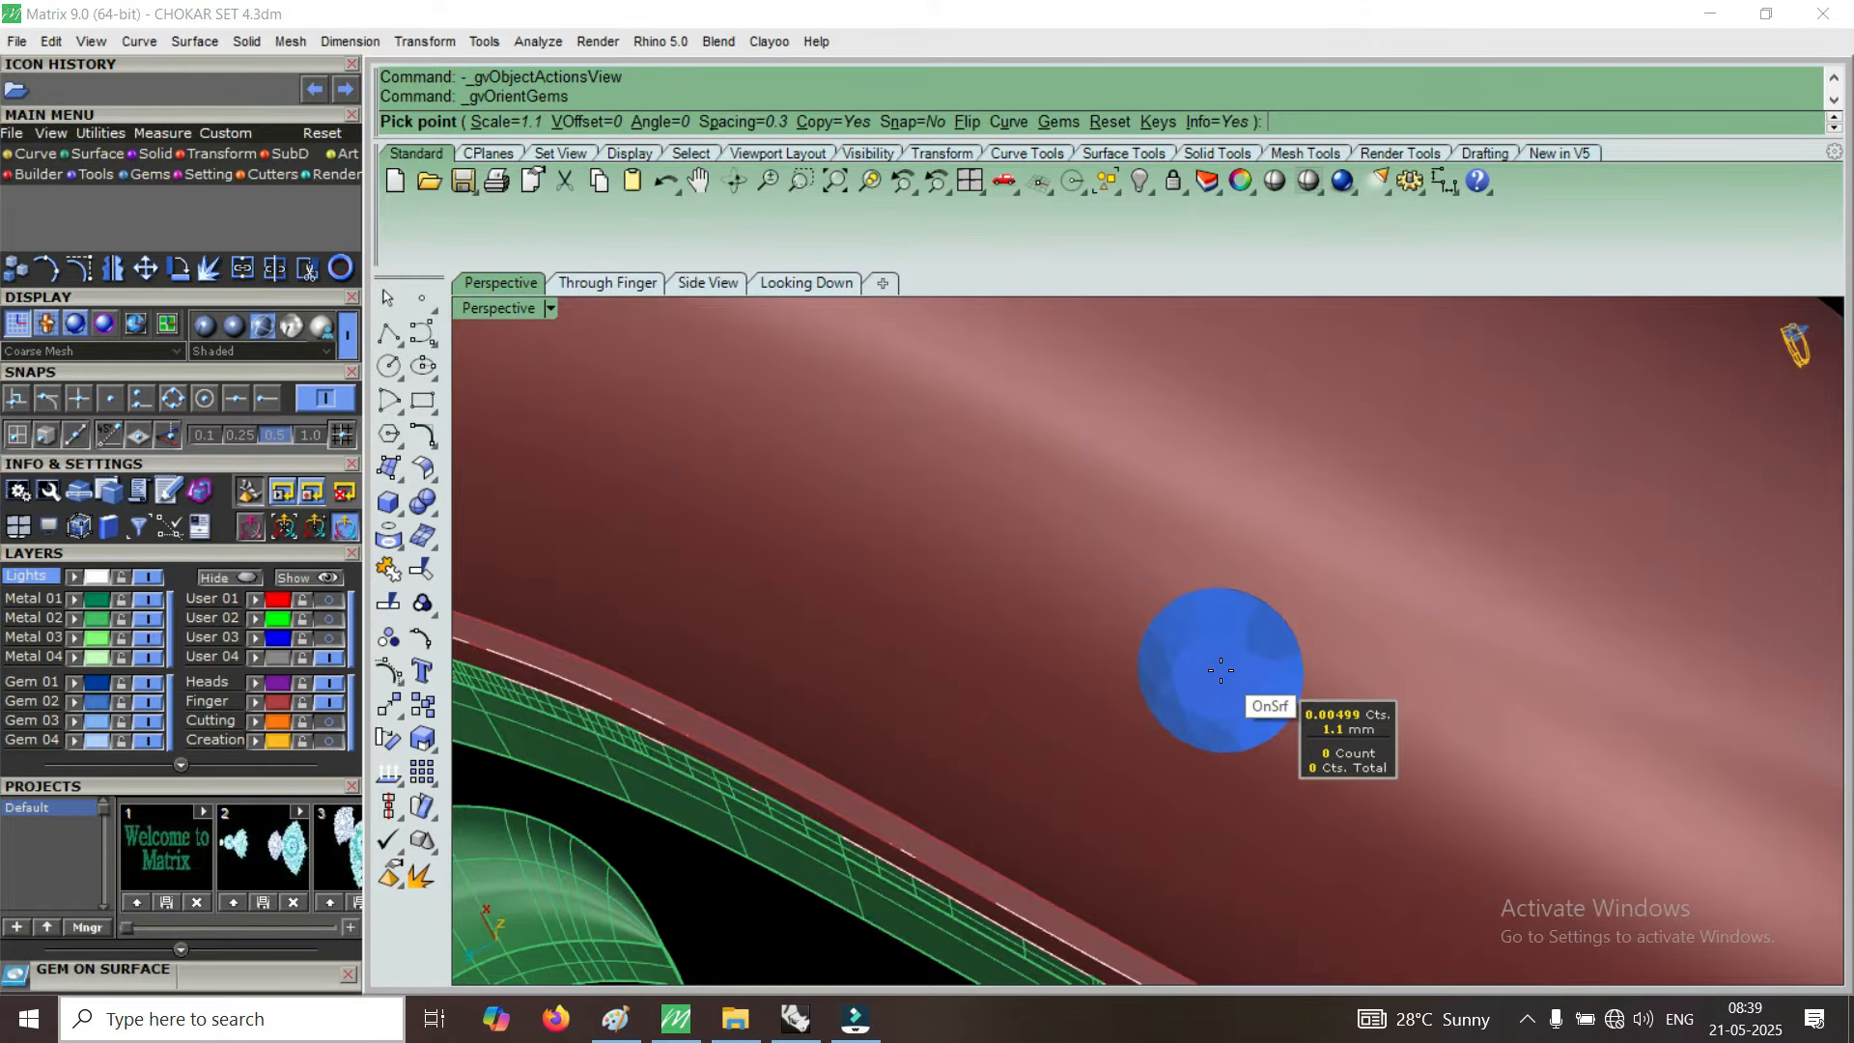
pyautogui.scroll(-3, 1221, 670)
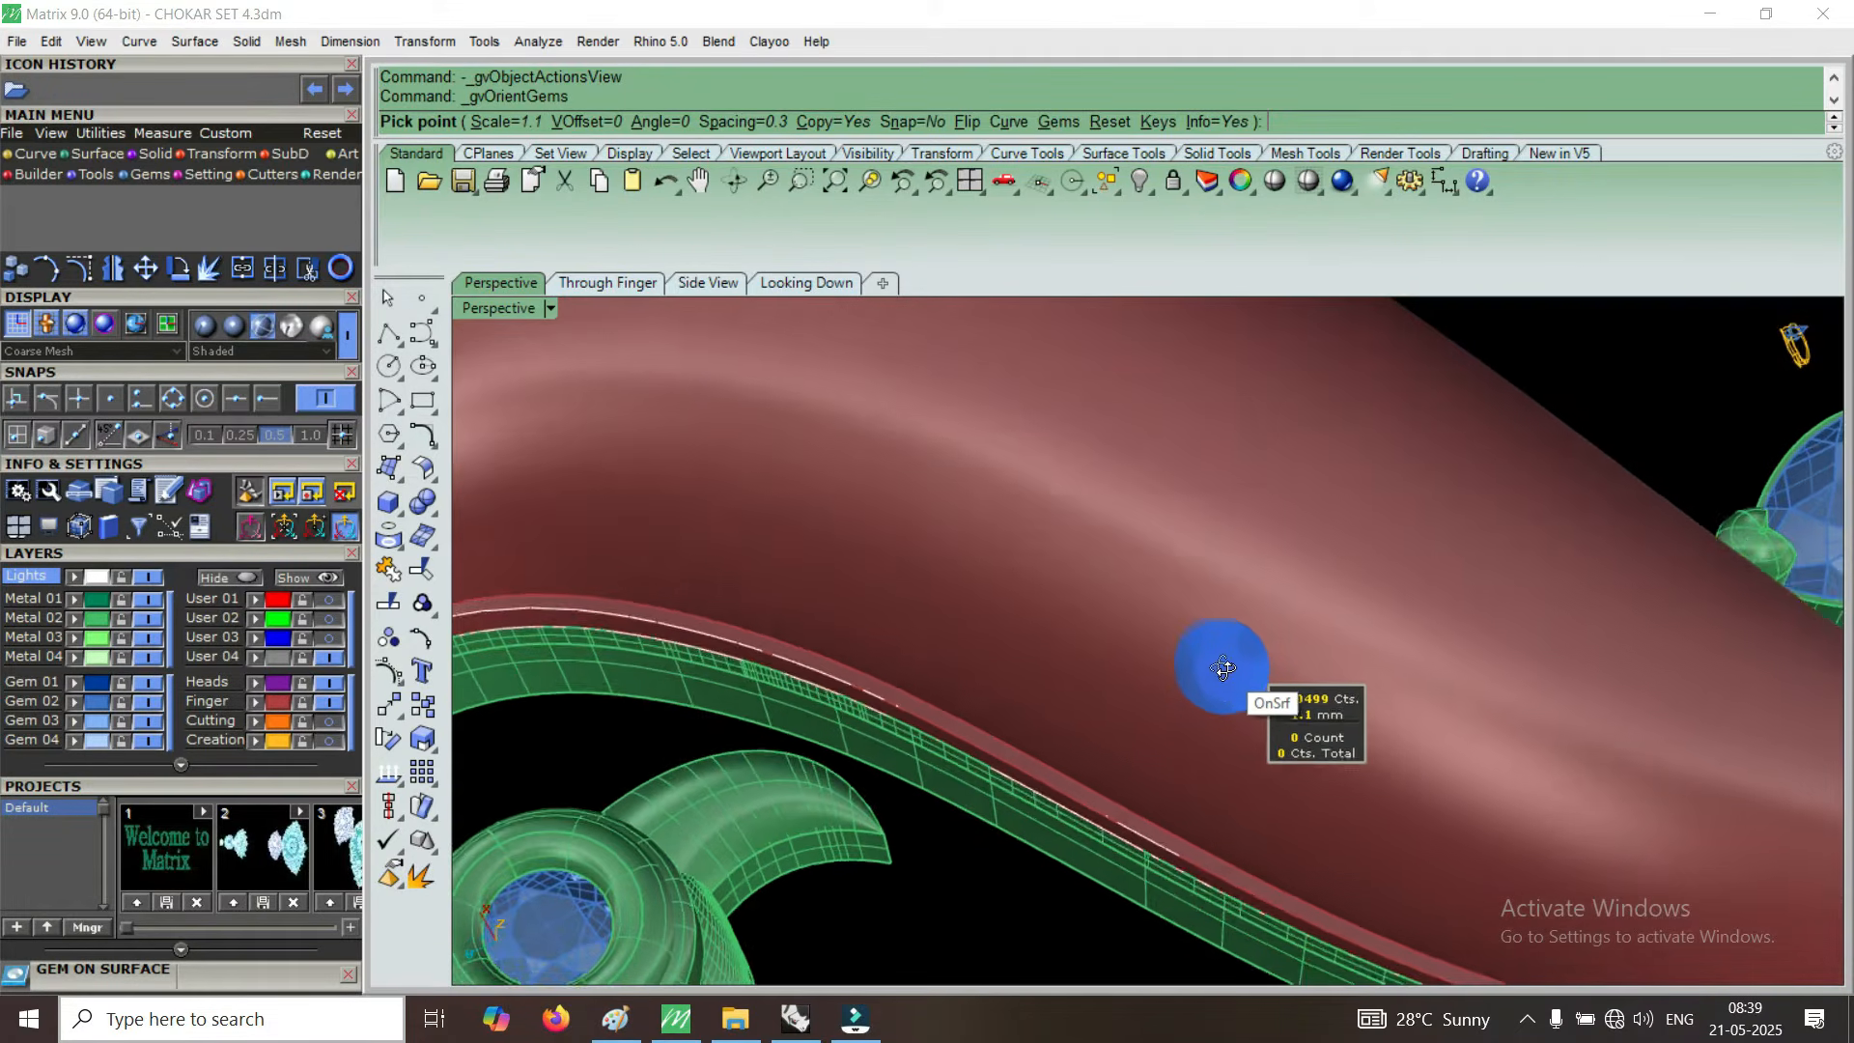
pyautogui.moveTo(1222, 667); pyautogui.dragTo(1226, 596, button='right')
pyautogui.press('Up')
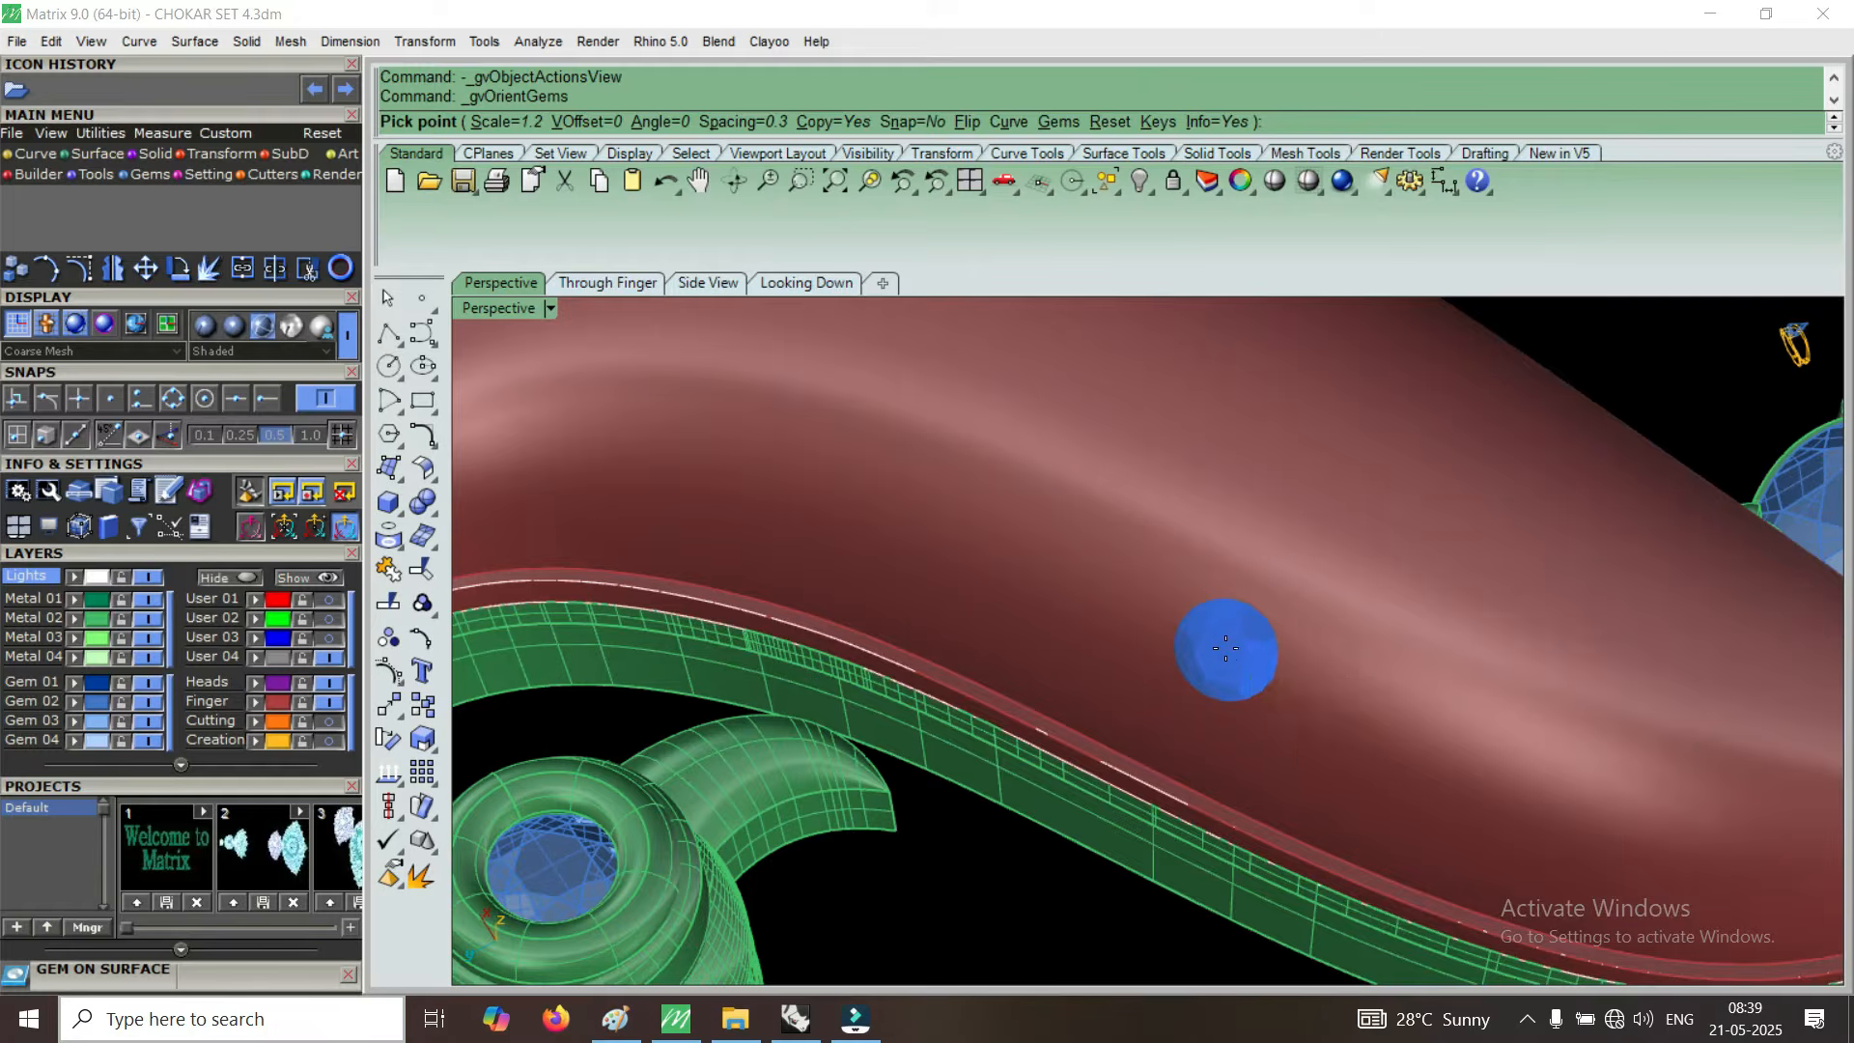
pyautogui.press('Up')
# Place a row of five 1.3 mm gems along the inner curved rim of the large paisley and finish Gem on Surface.
pyautogui.scroll(3, 1227, 649)
pyautogui.scroll(-8, 1128, 723)
pyautogui.scroll(4, 1127, 722)
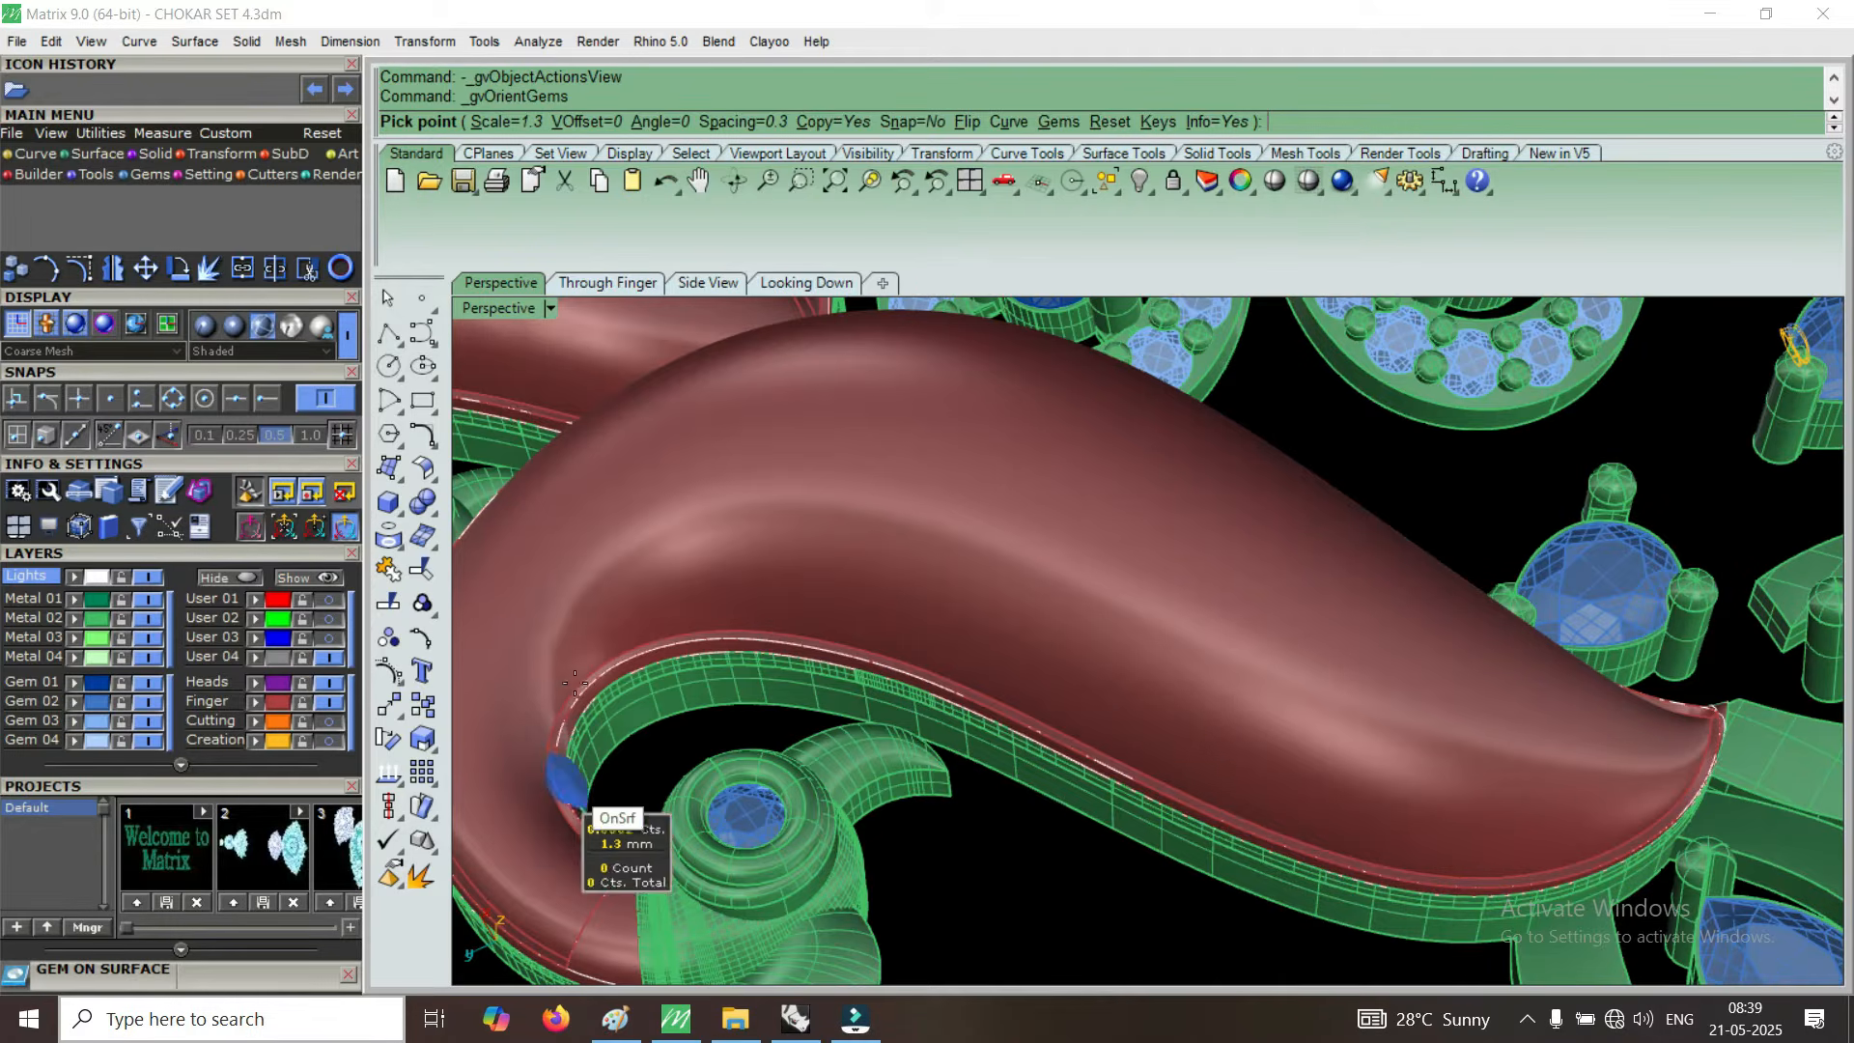
pyautogui.scroll(5, 567, 767)
pyautogui.moveTo(602, 607); pyautogui.dragTo(588, 574, button='right')
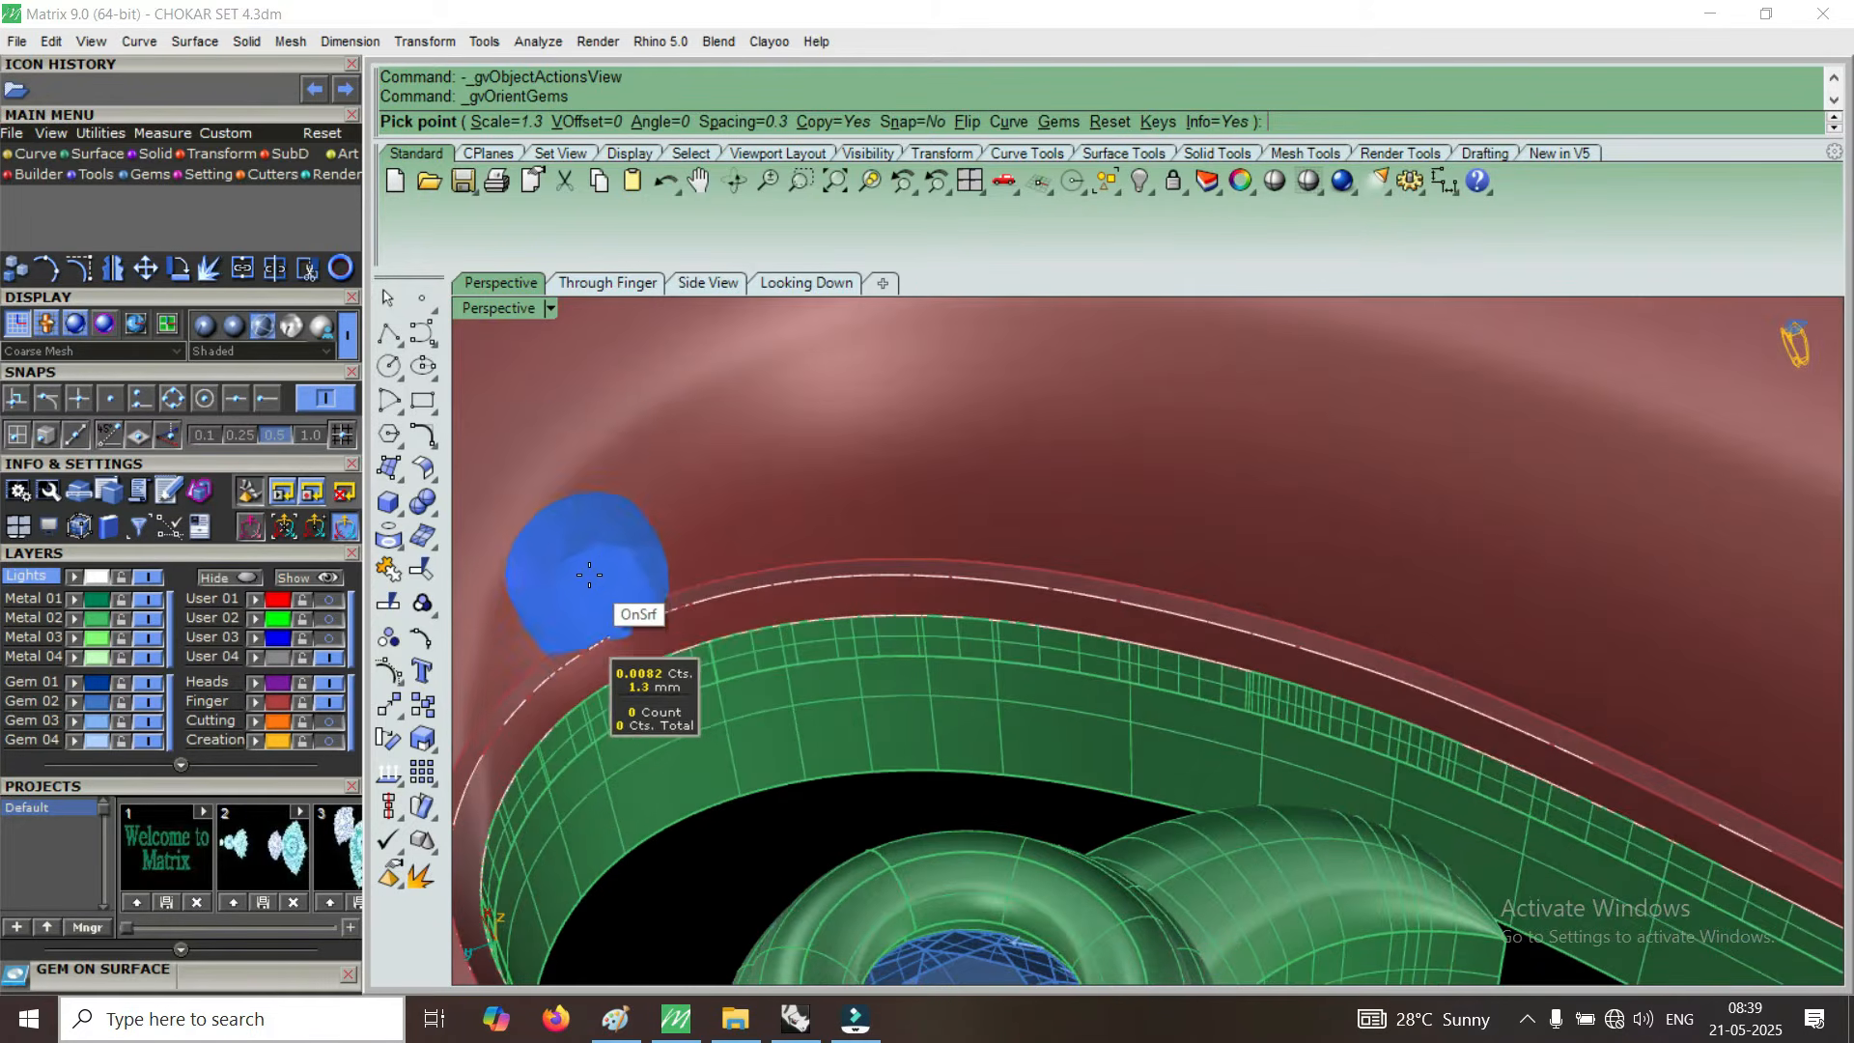
pyautogui.click(642, 499)
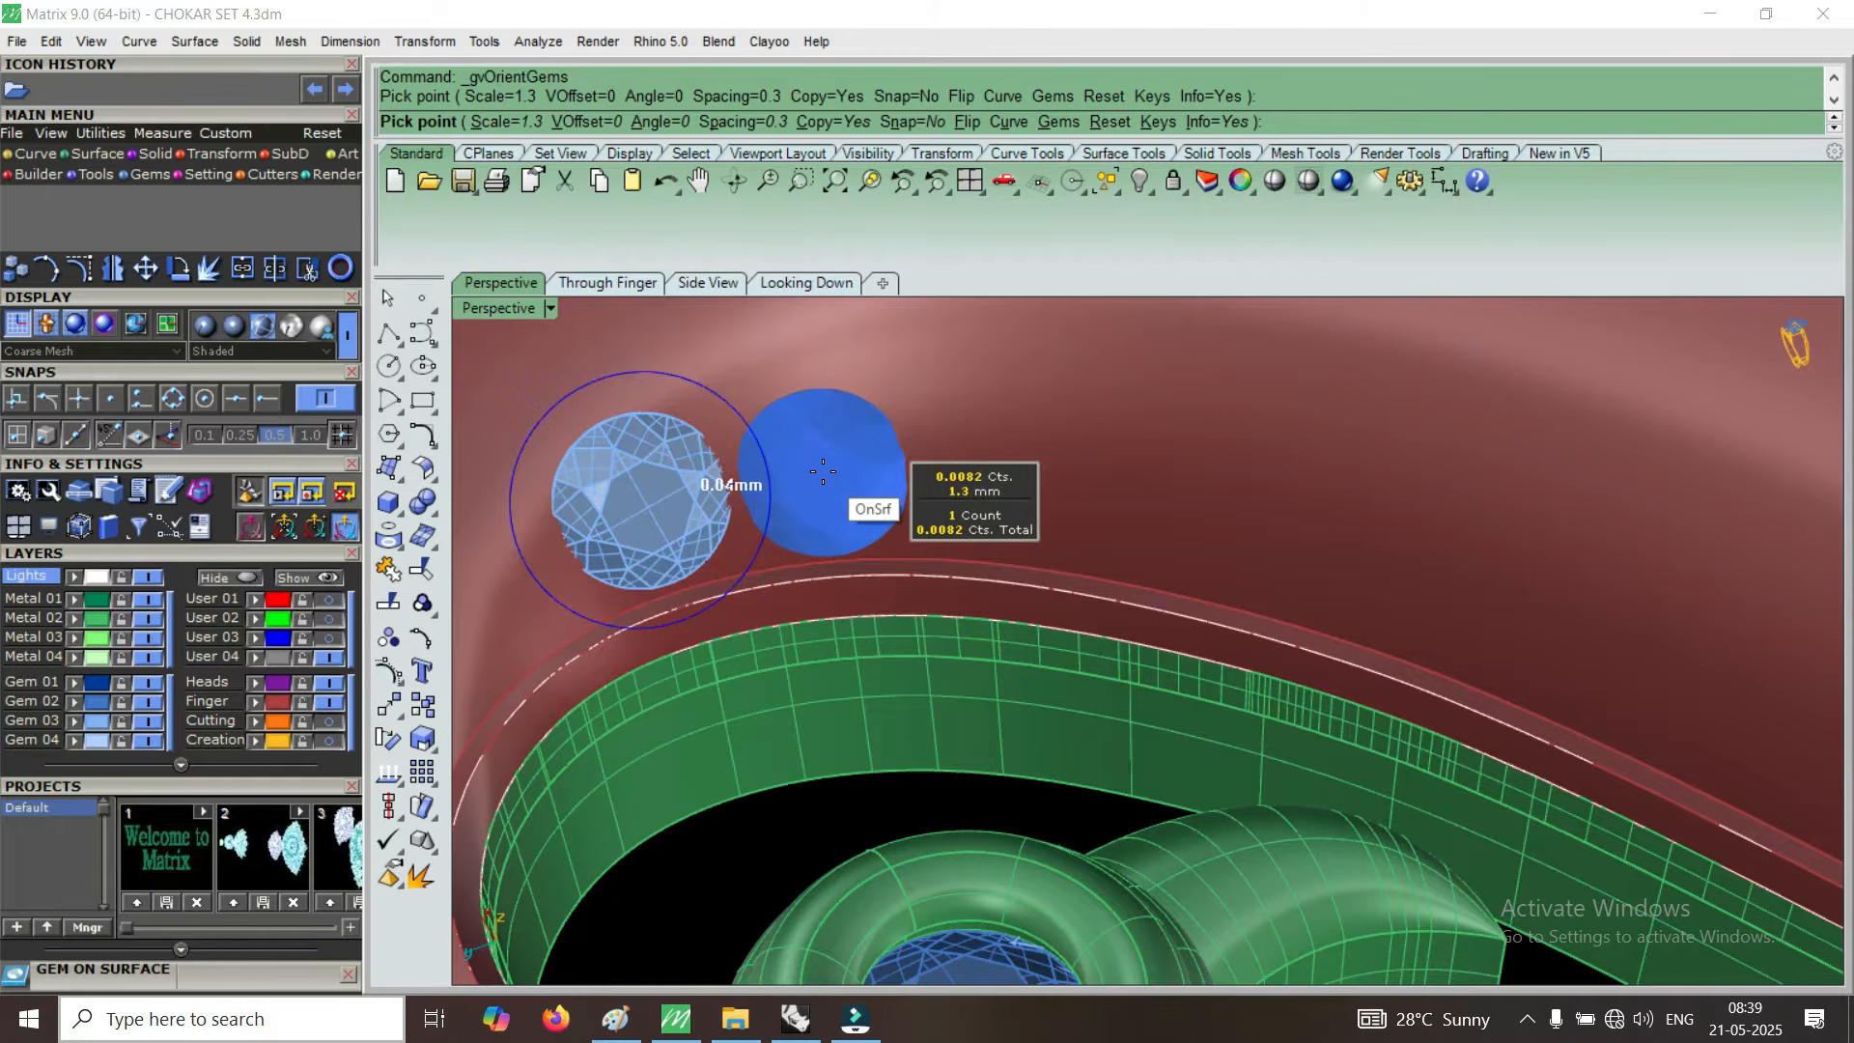
pyautogui.click(823, 472)
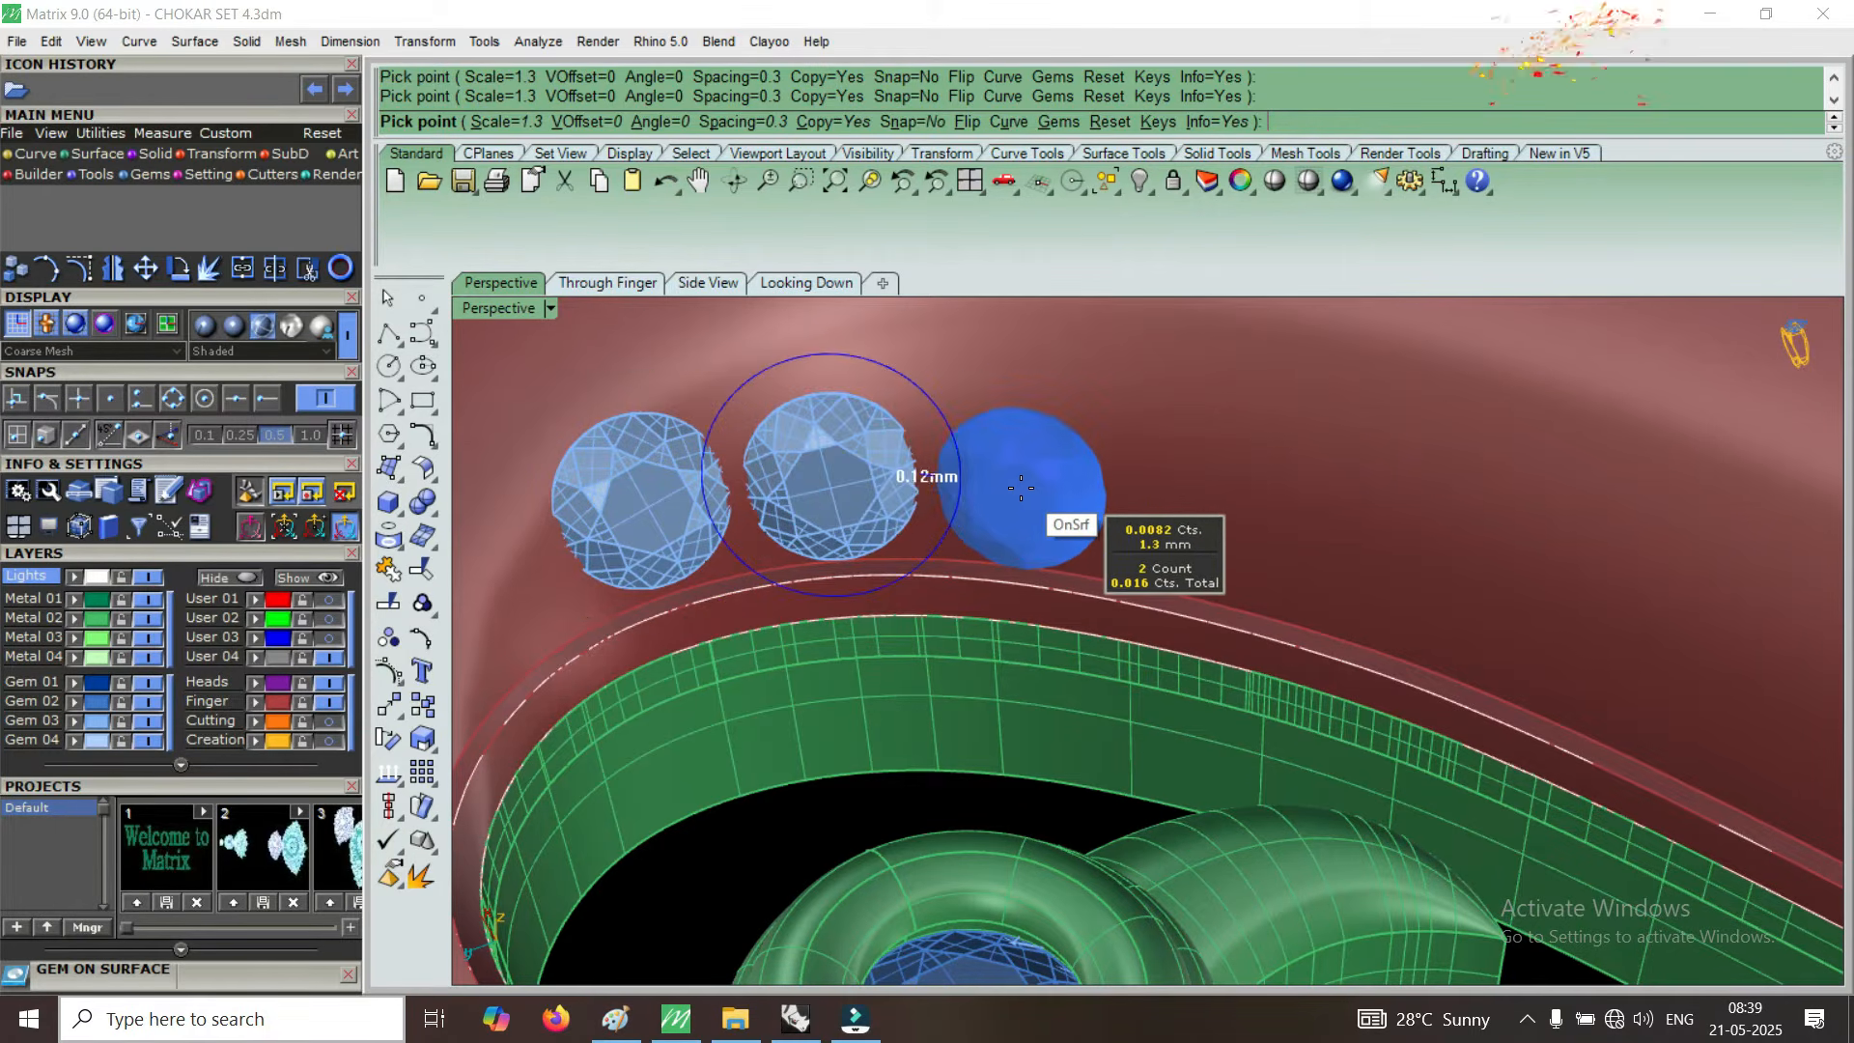
pyautogui.click(1021, 489)
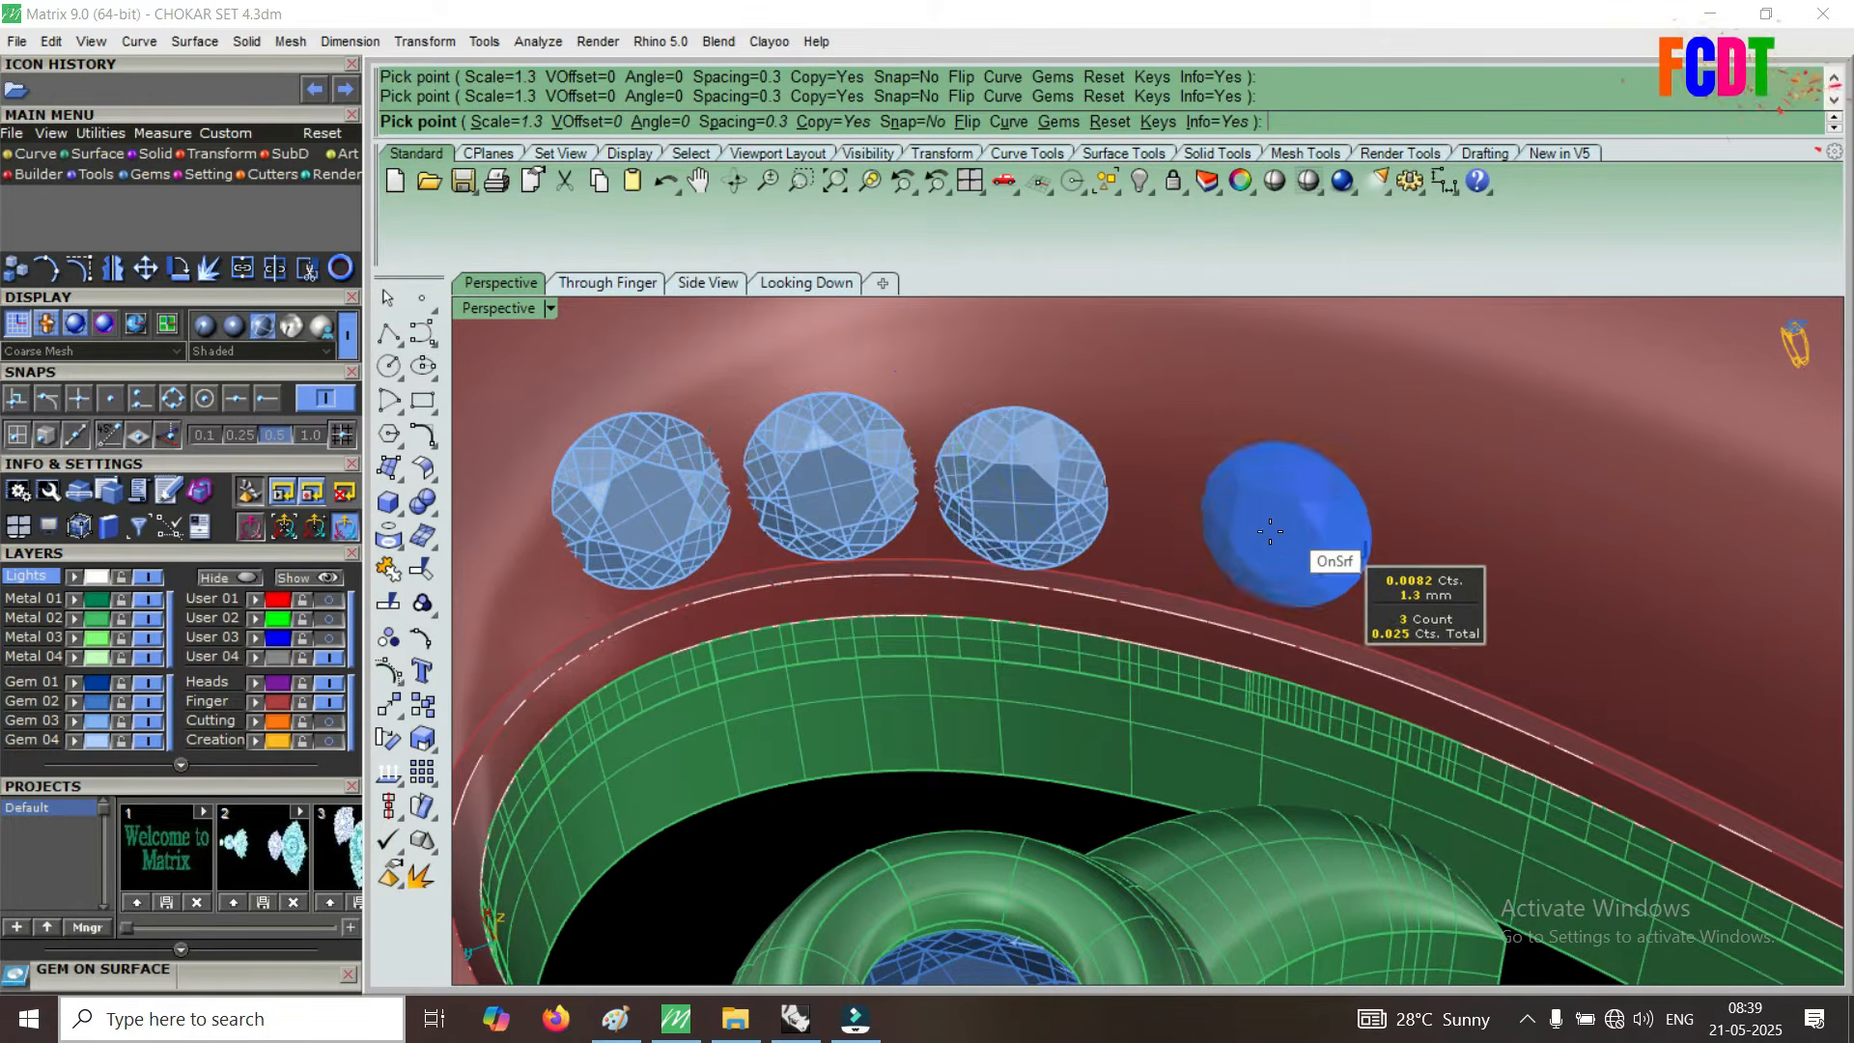
pyautogui.click(1207, 522)
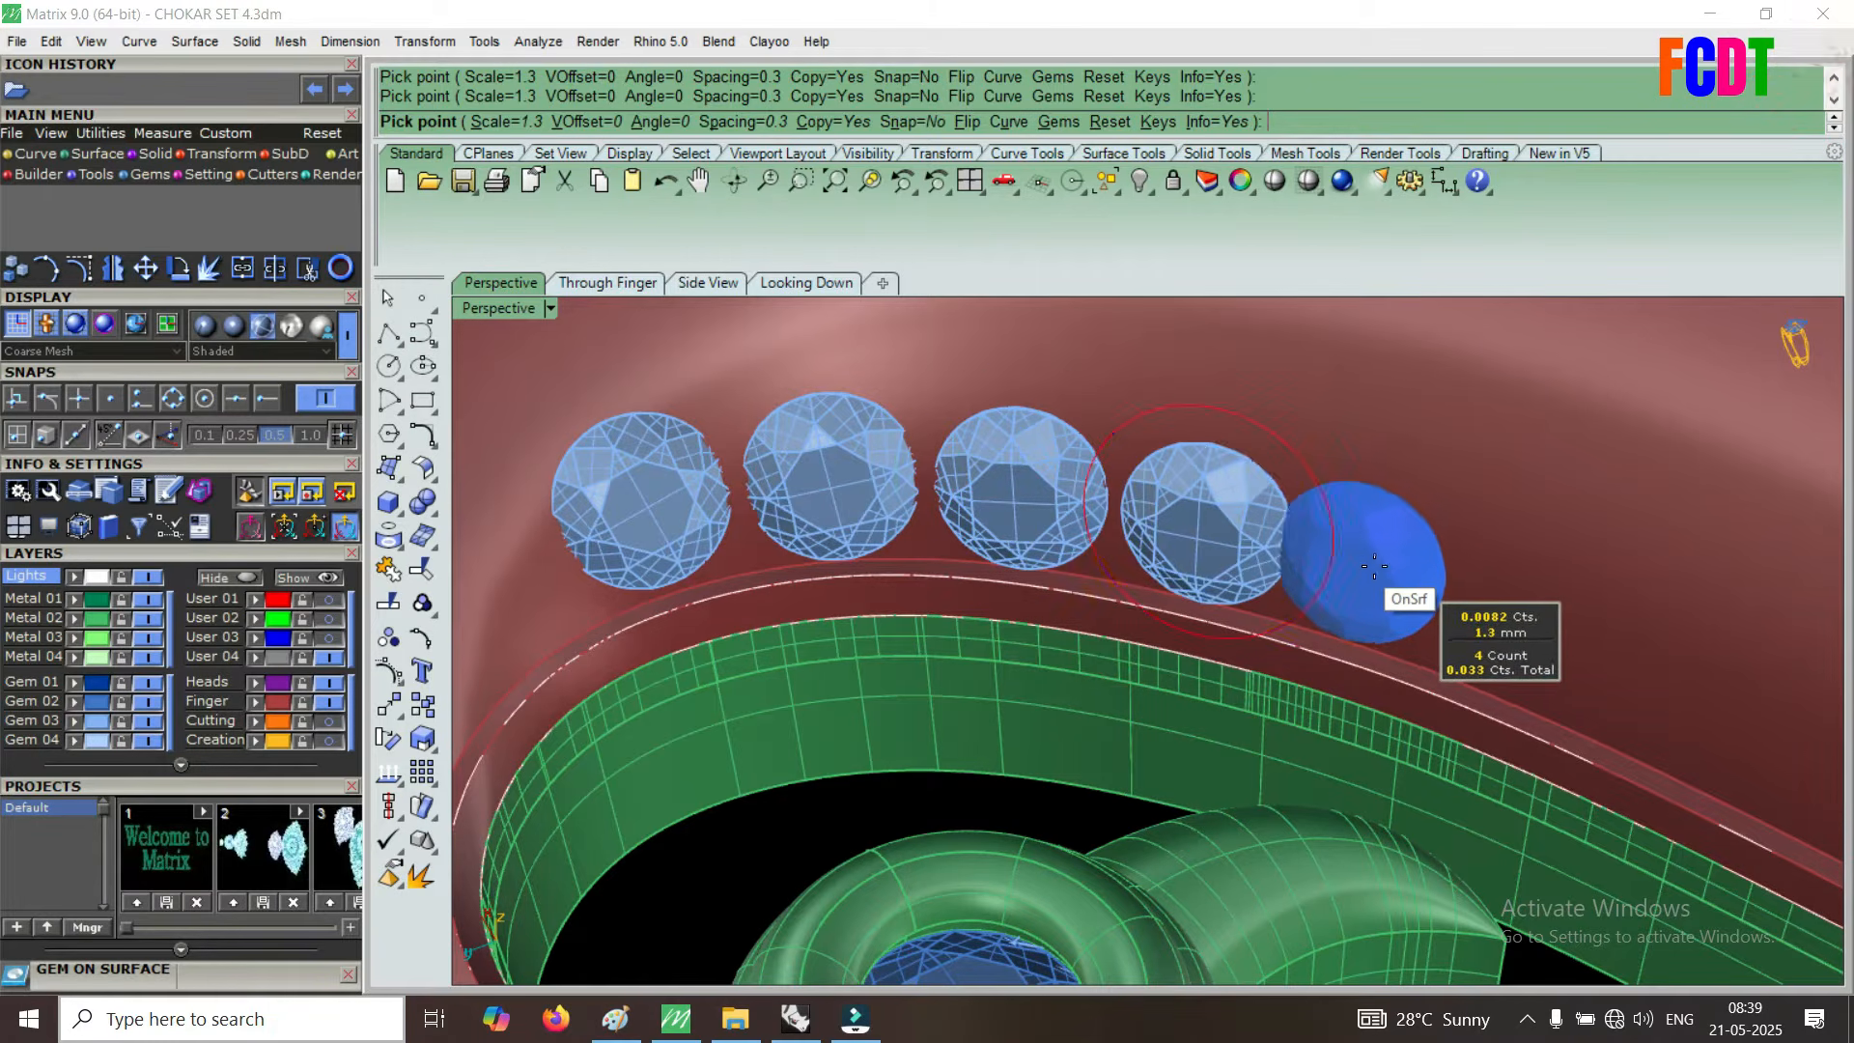
pyautogui.click(1407, 582)
pyautogui.scroll(-5, 1405, 582)
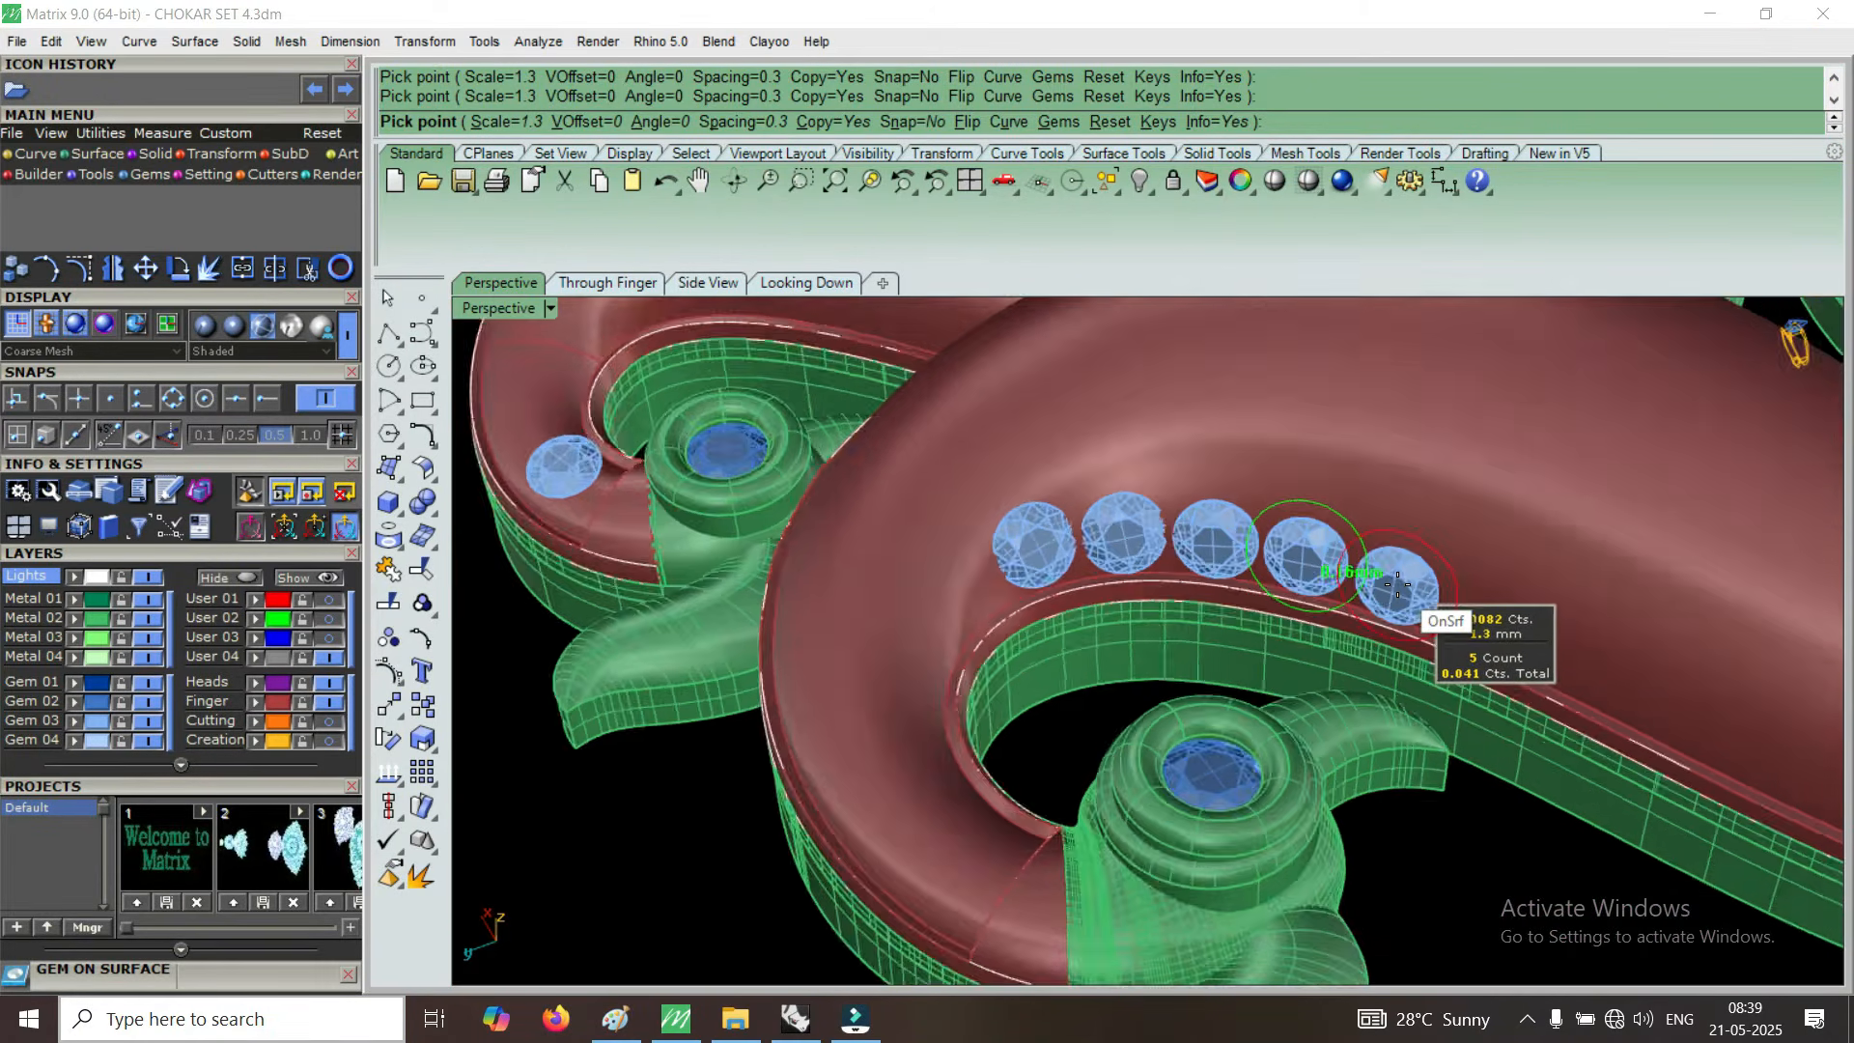
pyautogui.rightClick(1397, 585)
# Restart Gem on Surface on the large paisley and place two 1.3 mm gems across the dome near its pointed tip, starting from the lower rim.
pyautogui.moveTo(1352, 529); pyautogui.dragTo(1265, 607, button='right')
pyautogui.scroll(-4, 1265, 607)
pyautogui.scroll(7, 1460, 665)
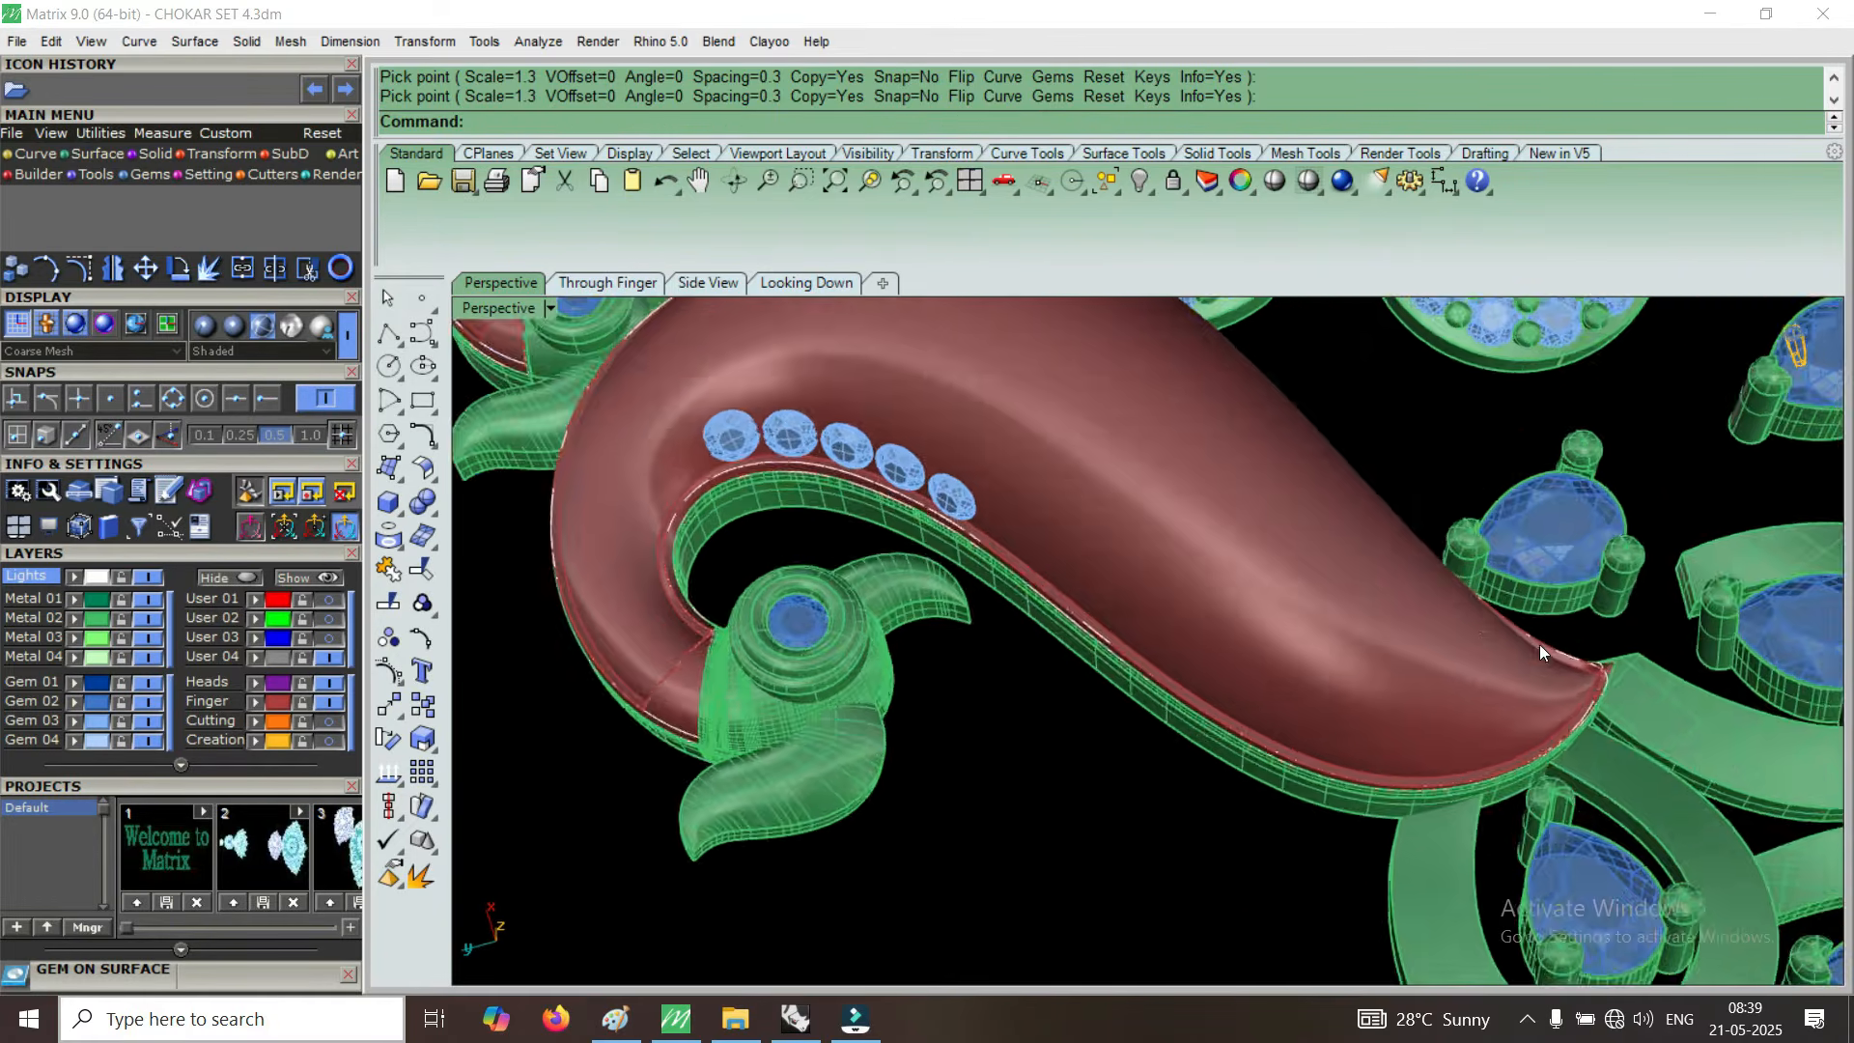
pyautogui.moveTo(1539, 645); pyautogui.dragTo(1326, 703, button='right')
pyautogui.click(1308, 706)
pyautogui.scroll(5, 1275, 723)
pyautogui.rightClick(1224, 728)
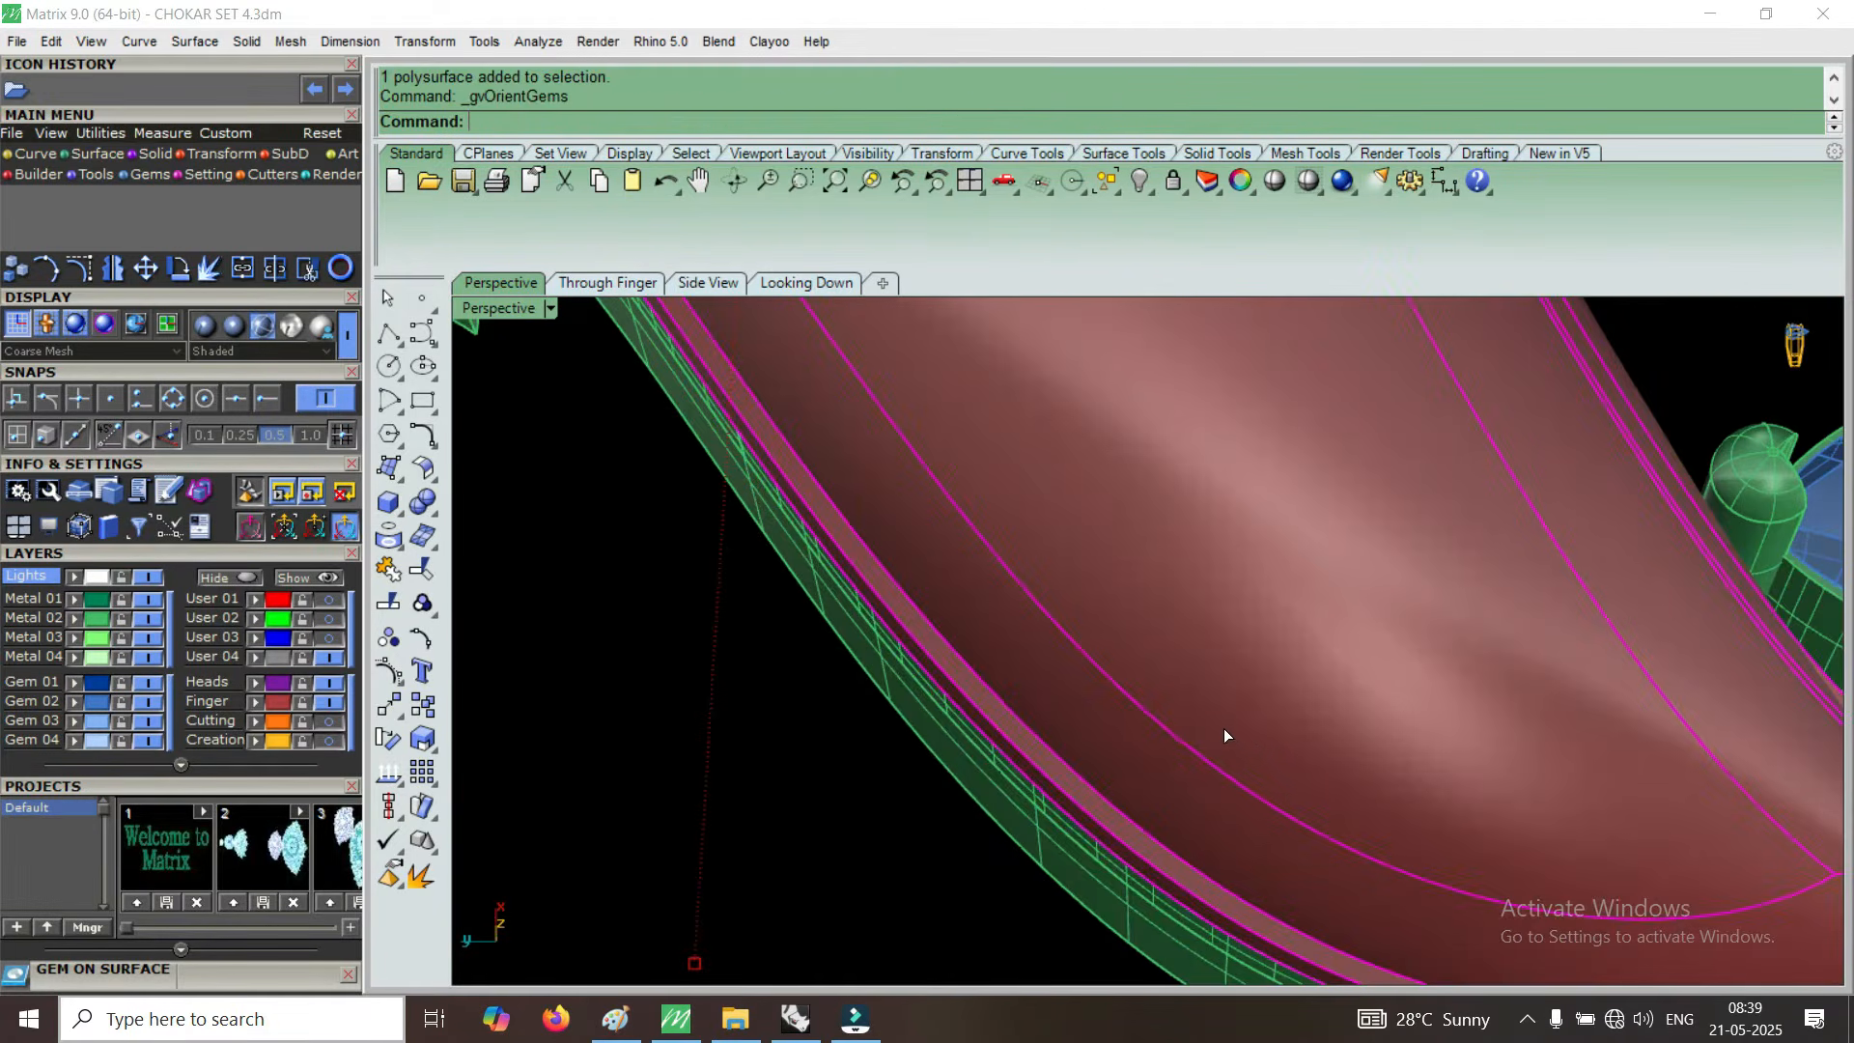
pyautogui.moveTo(1242, 675); pyautogui.dragTo(1265, 619, button='right')
pyautogui.scroll(-5, 1265, 620)
pyautogui.scroll(5, 1304, 538)
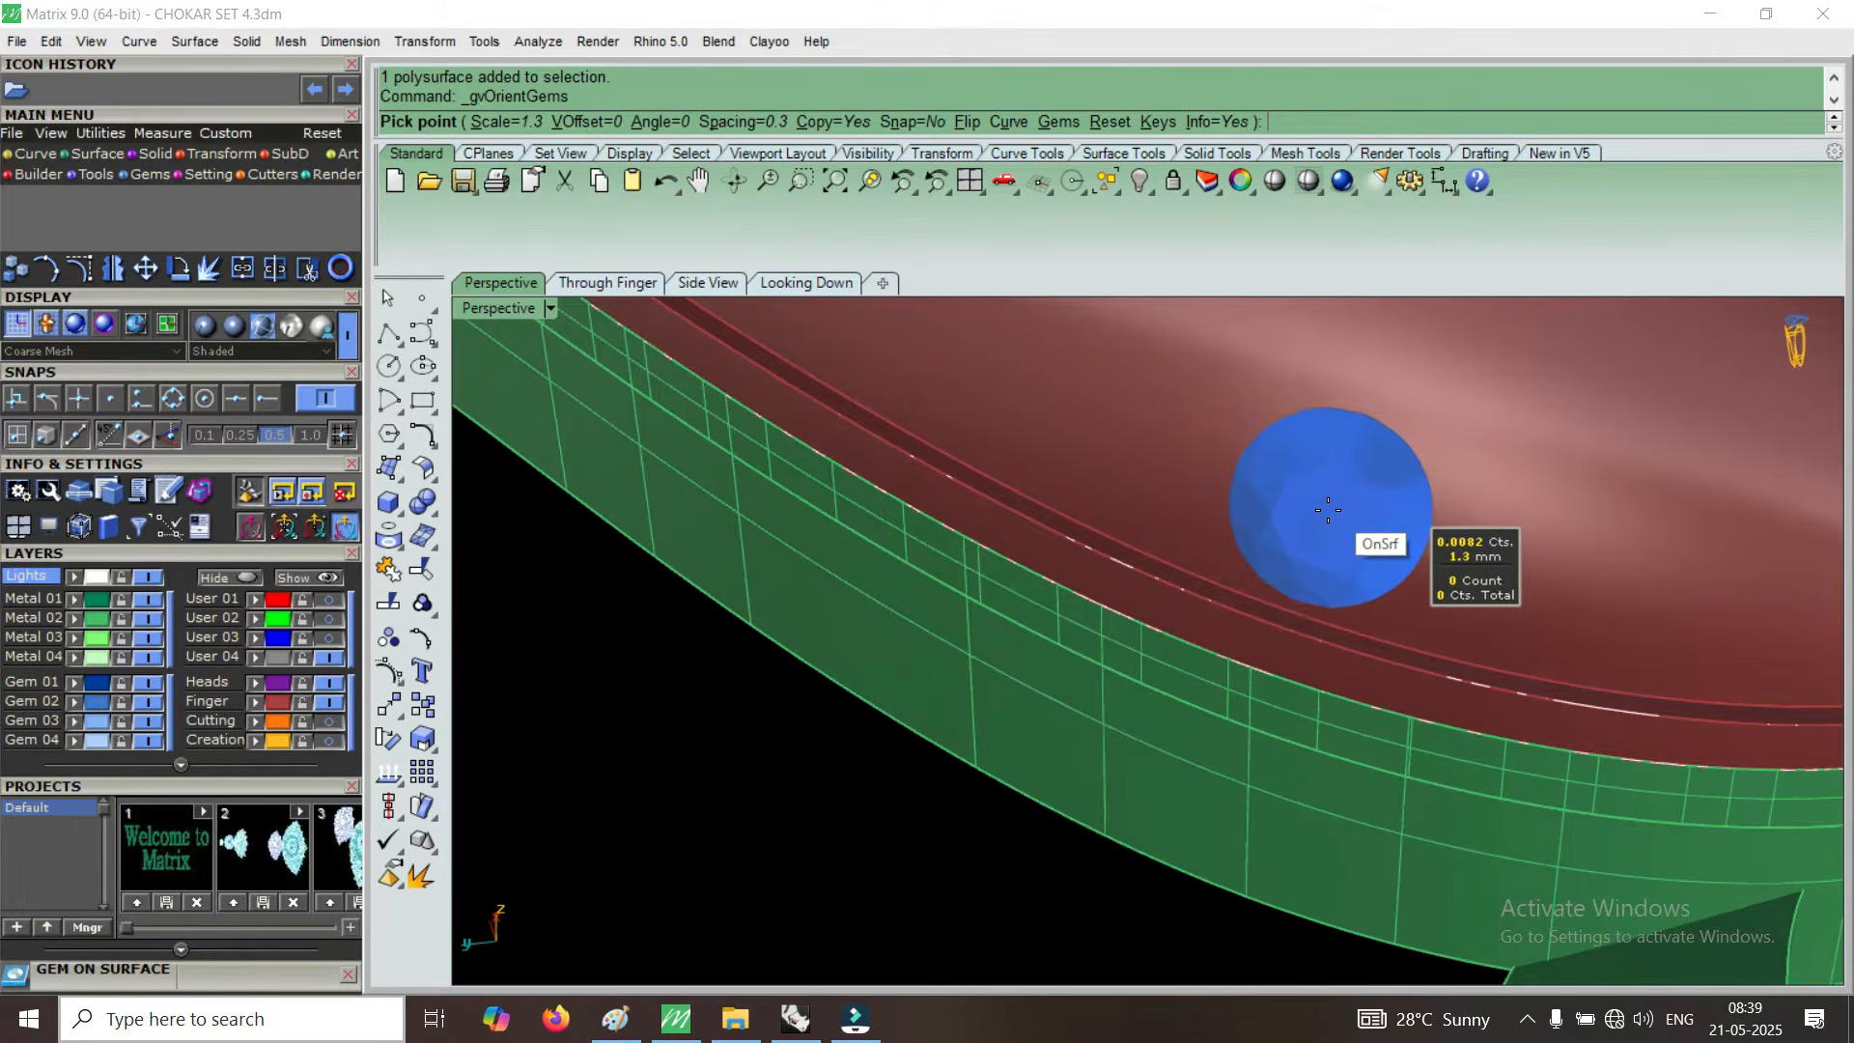
pyautogui.scroll(-3, 1325, 516)
pyautogui.click(1308, 530)
pyautogui.scroll(4, 1407, 434)
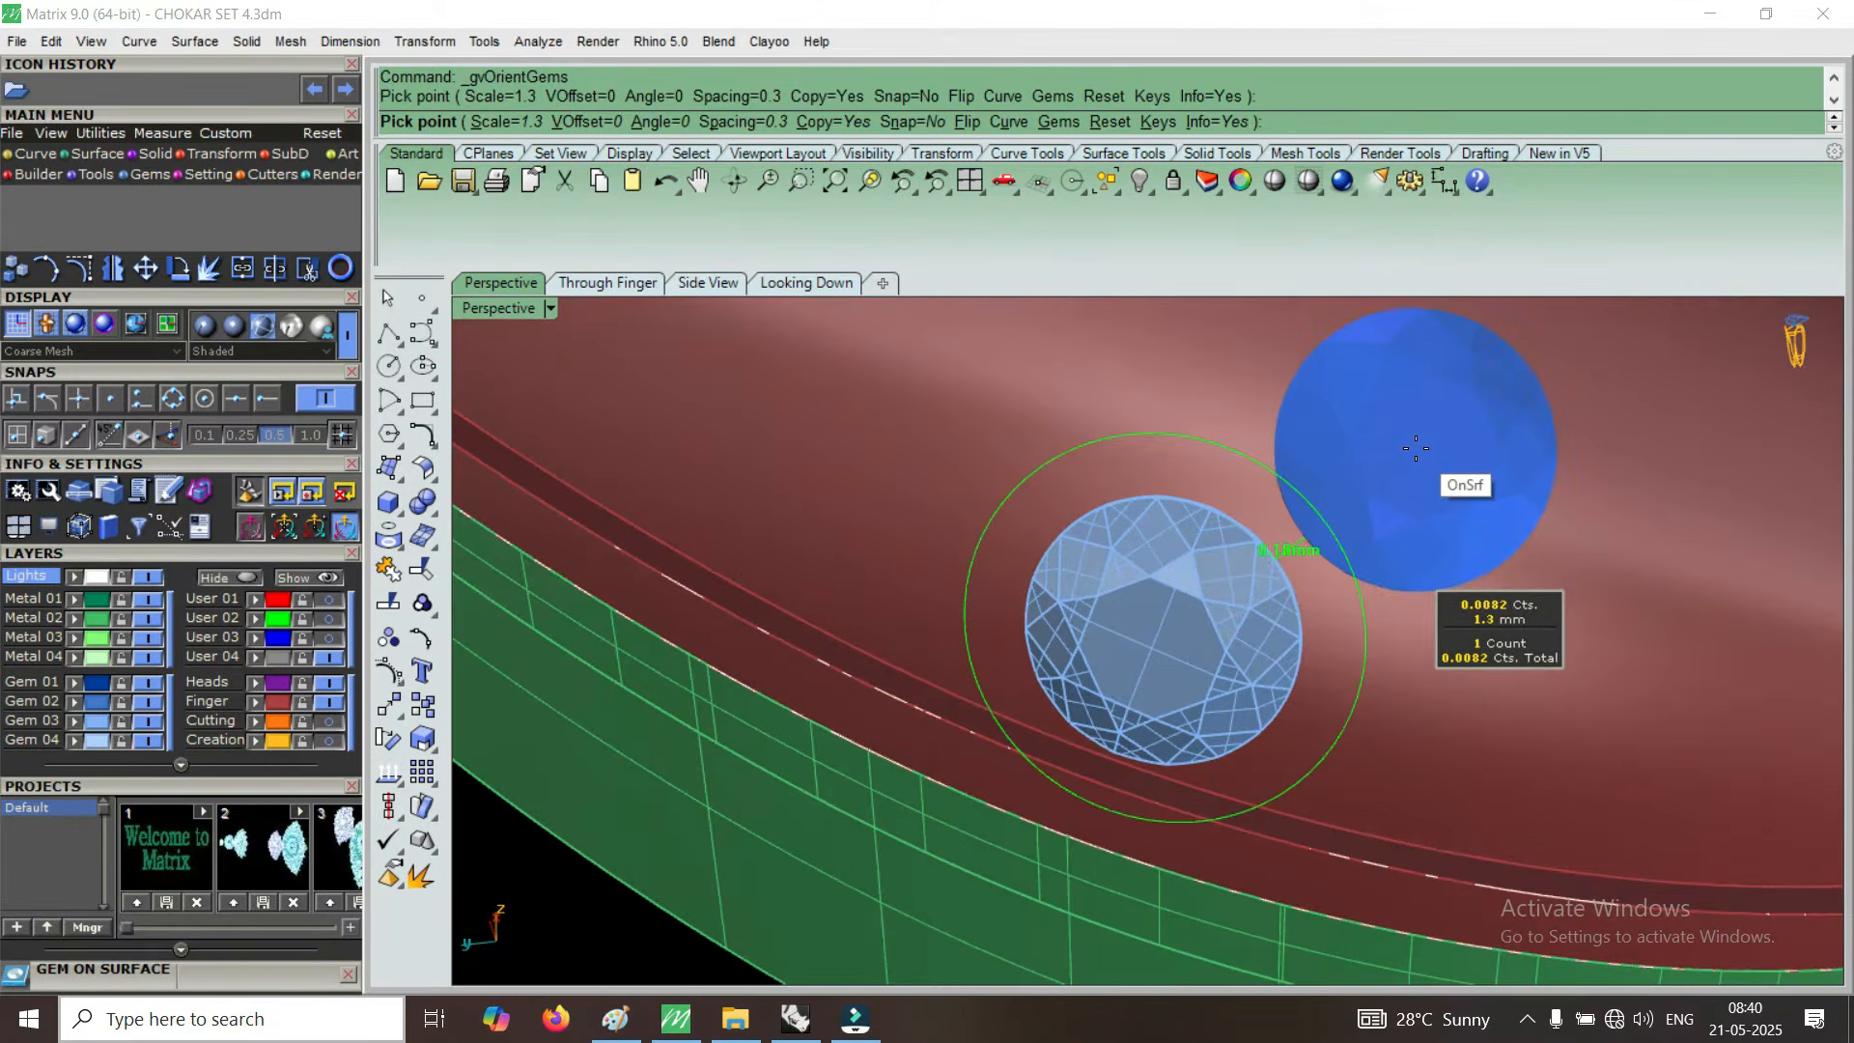
pyautogui.click(1421, 451)
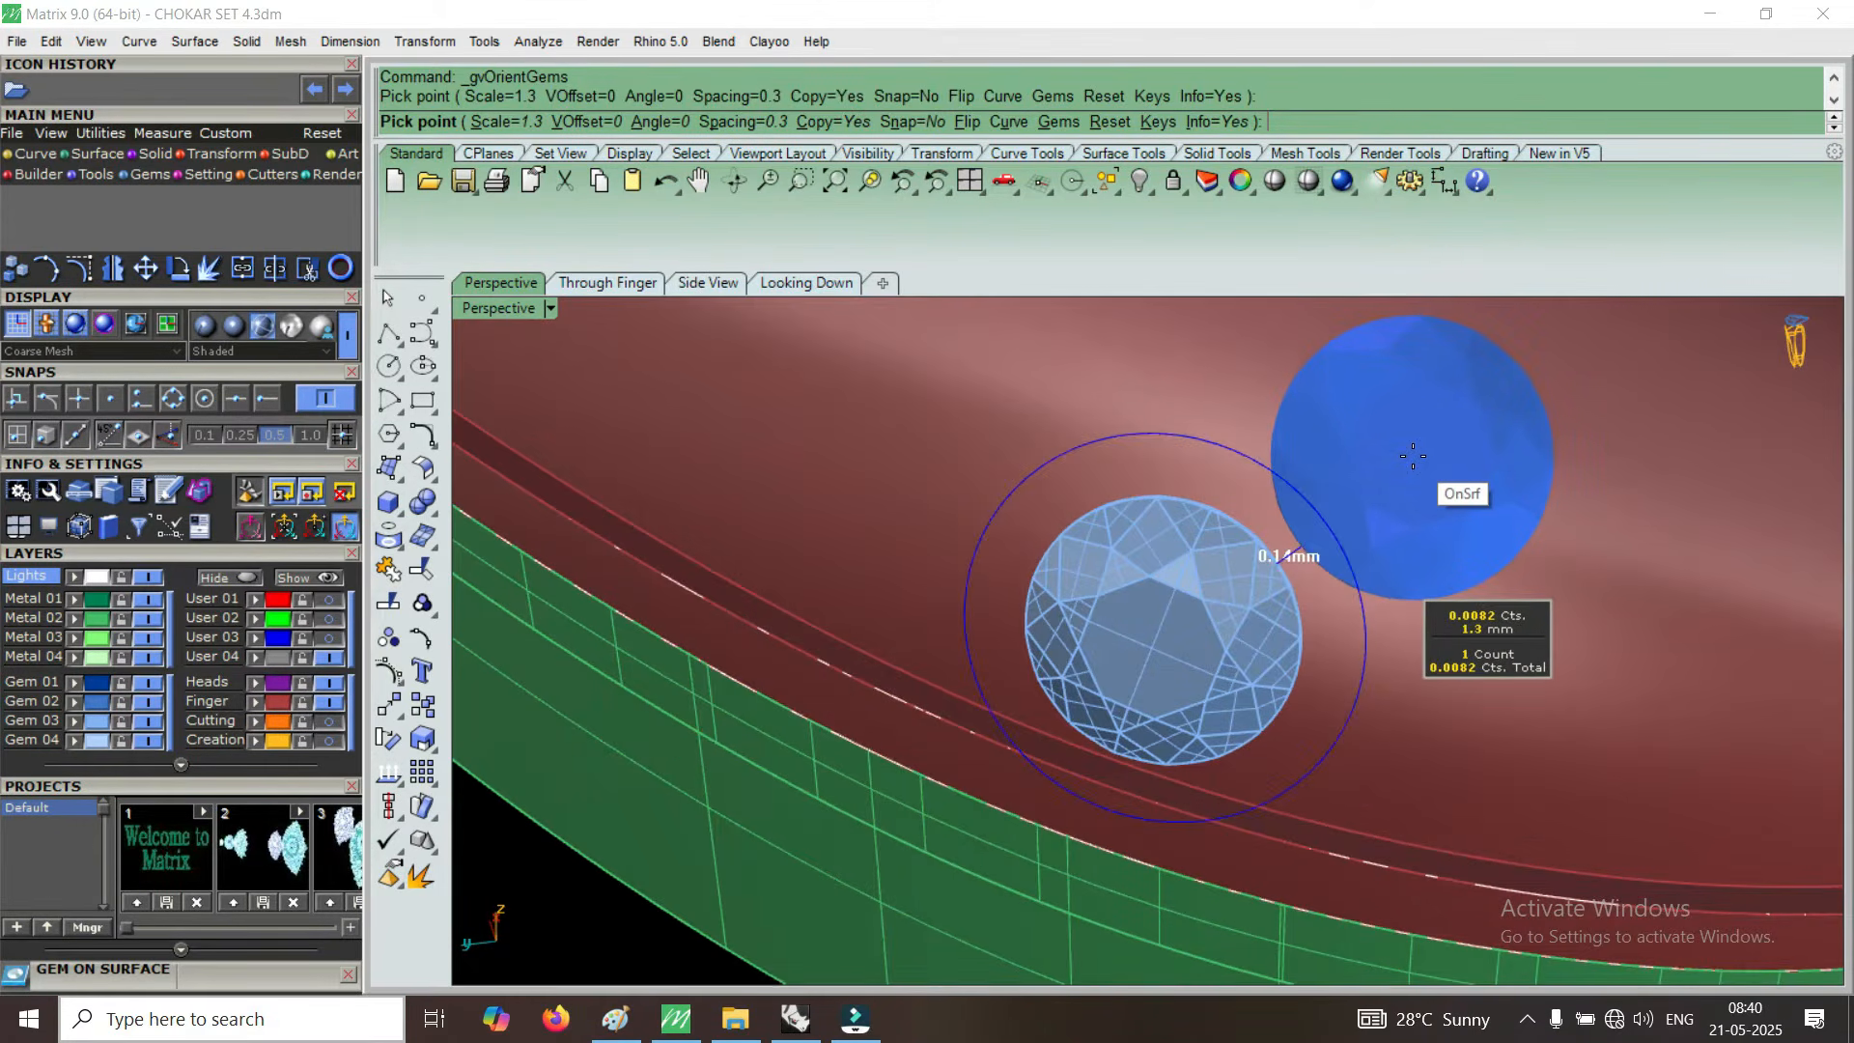
# Continue the row across the large paisley's dome with three more 1.3 mm gems, ending near the opposite rim.
pyautogui.scroll(-3, 1432, 451)
pyautogui.scroll(5, 1439, 450)
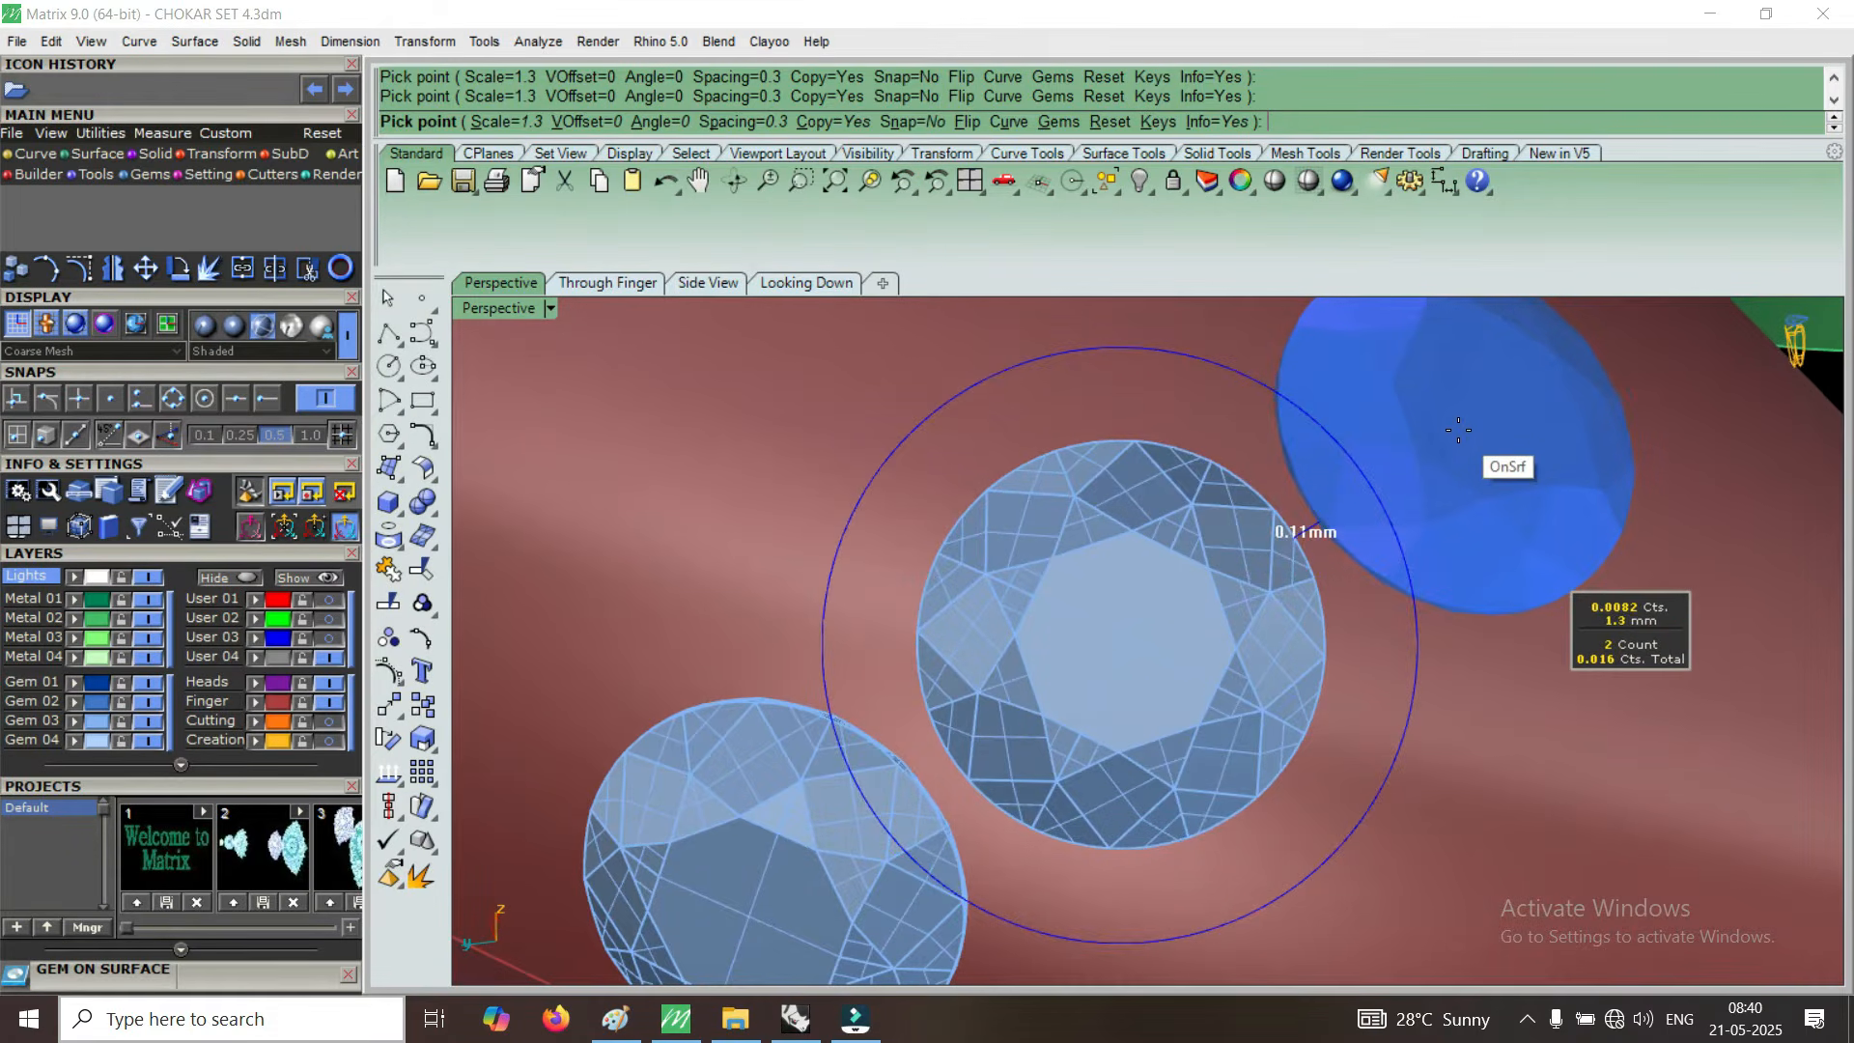
pyautogui.click(1458, 429)
pyautogui.scroll(-6, 962, 804)
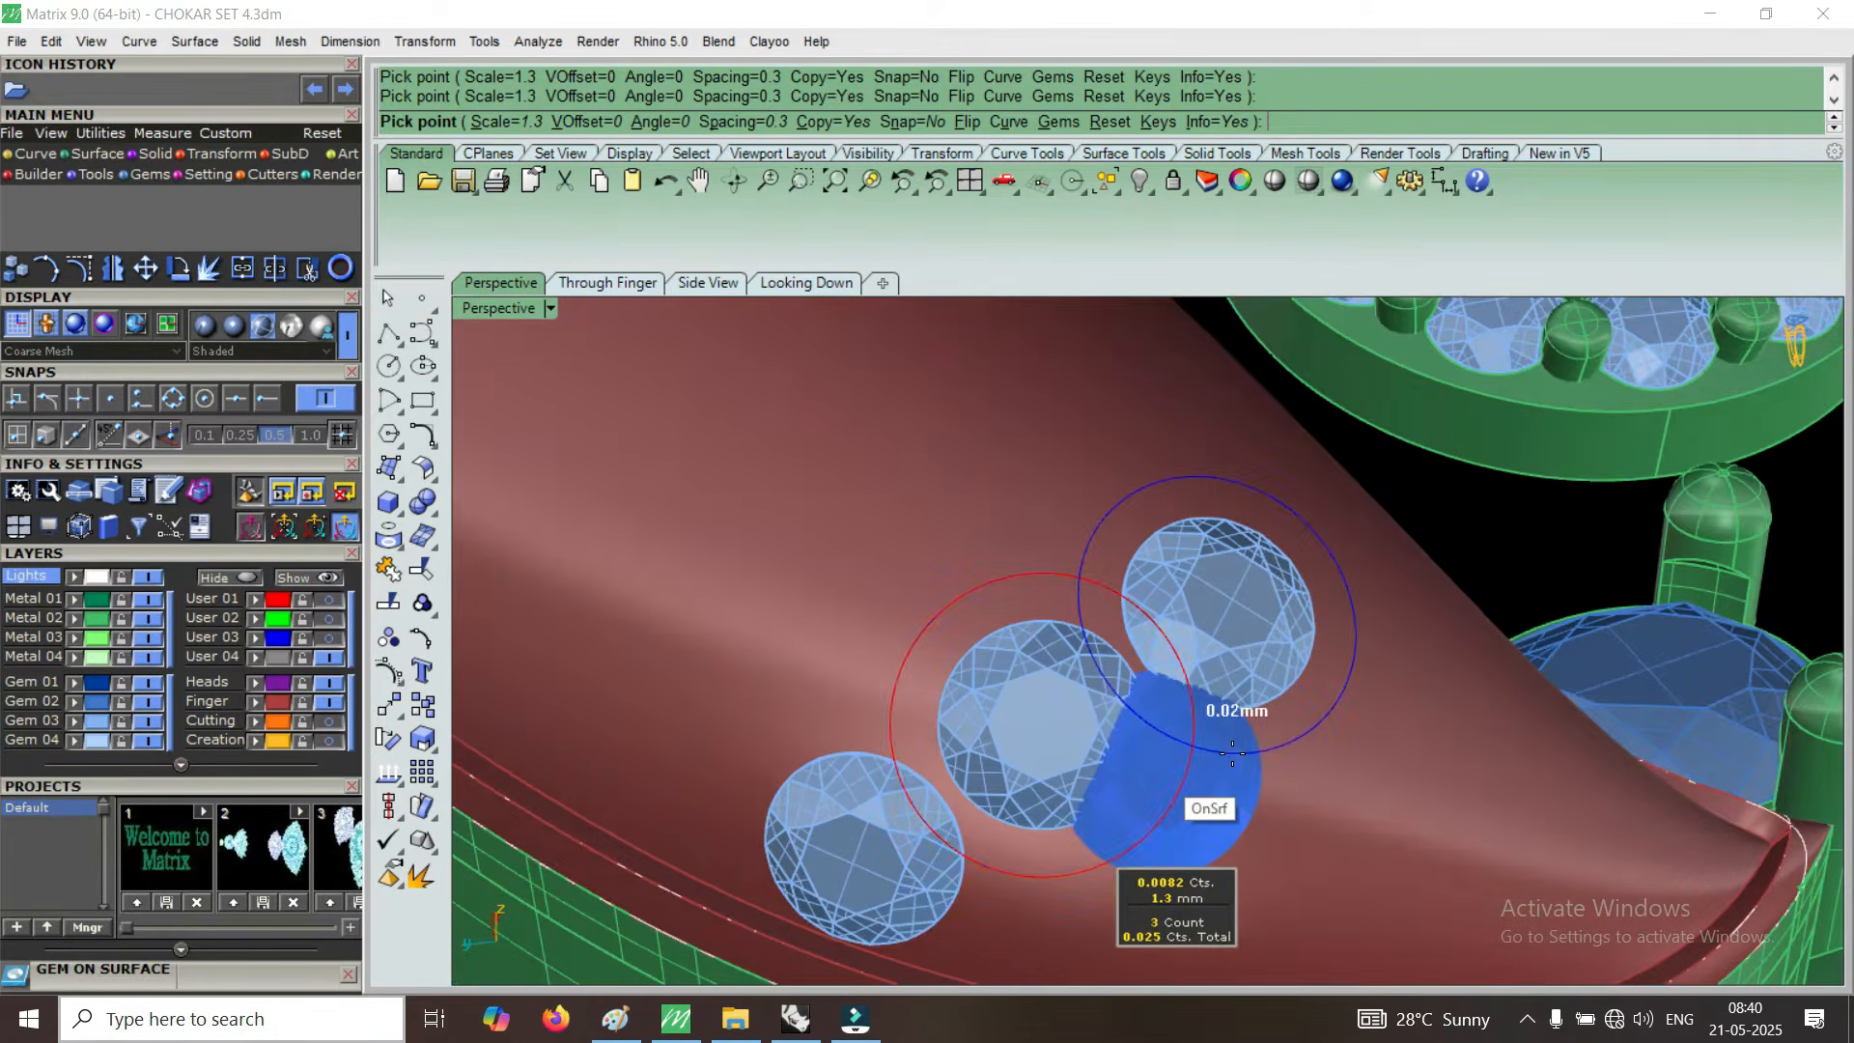
pyautogui.moveTo(1223, 750); pyautogui.dragTo(1013, 788, button='right')
pyautogui.scroll(3, 729, 586)
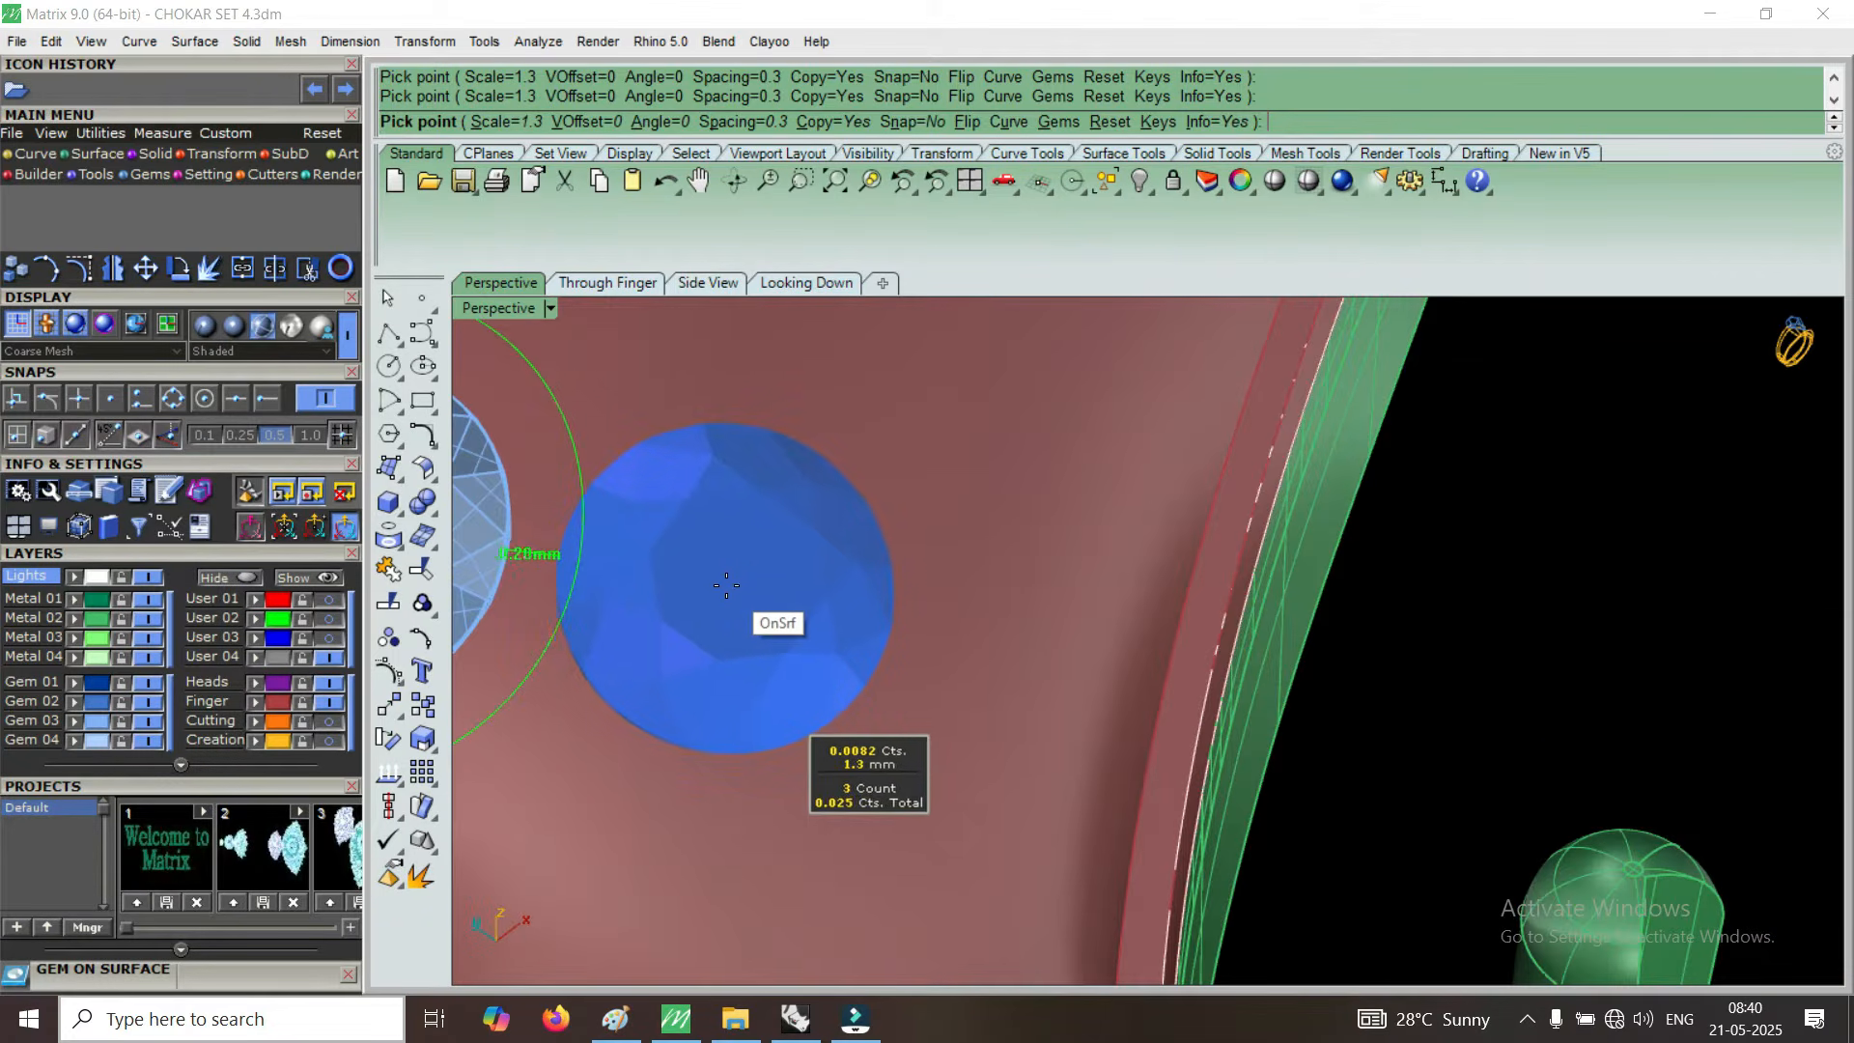
pyautogui.click(715, 586)
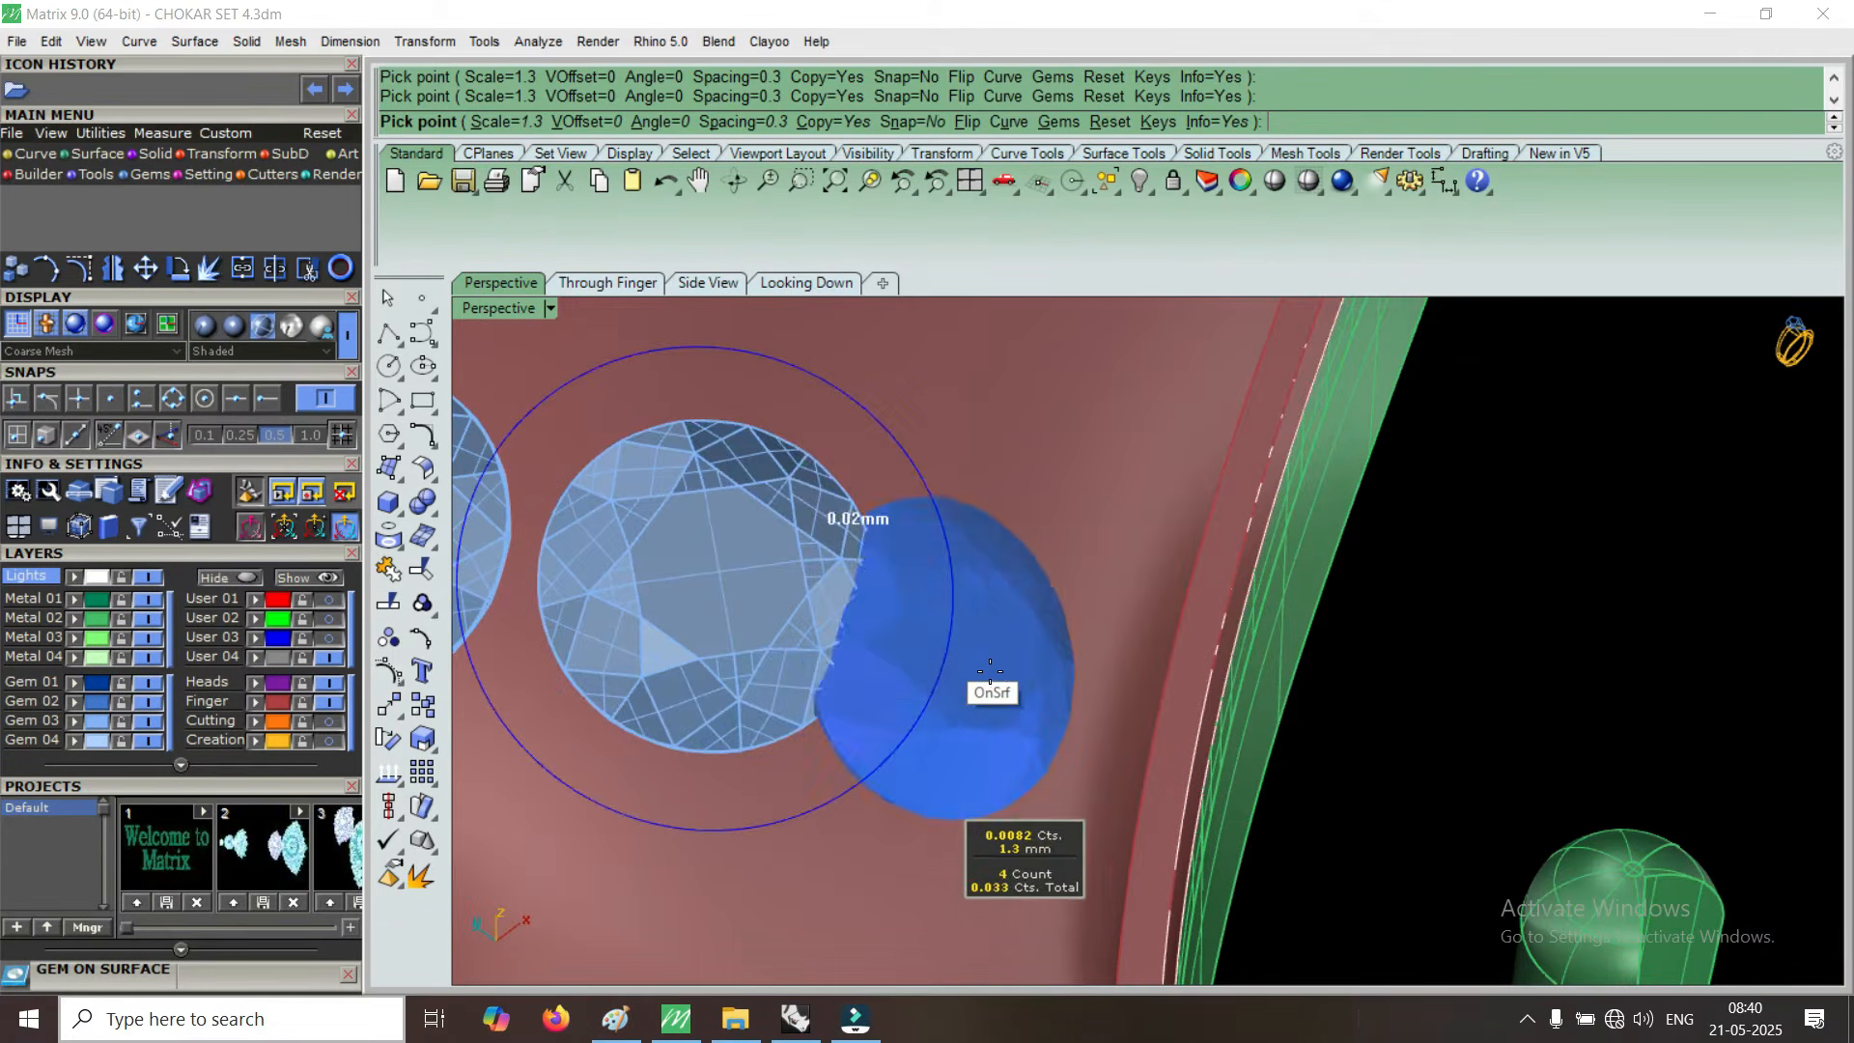
pyautogui.click(1005, 685)
pyautogui.scroll(-3, 1012, 690)
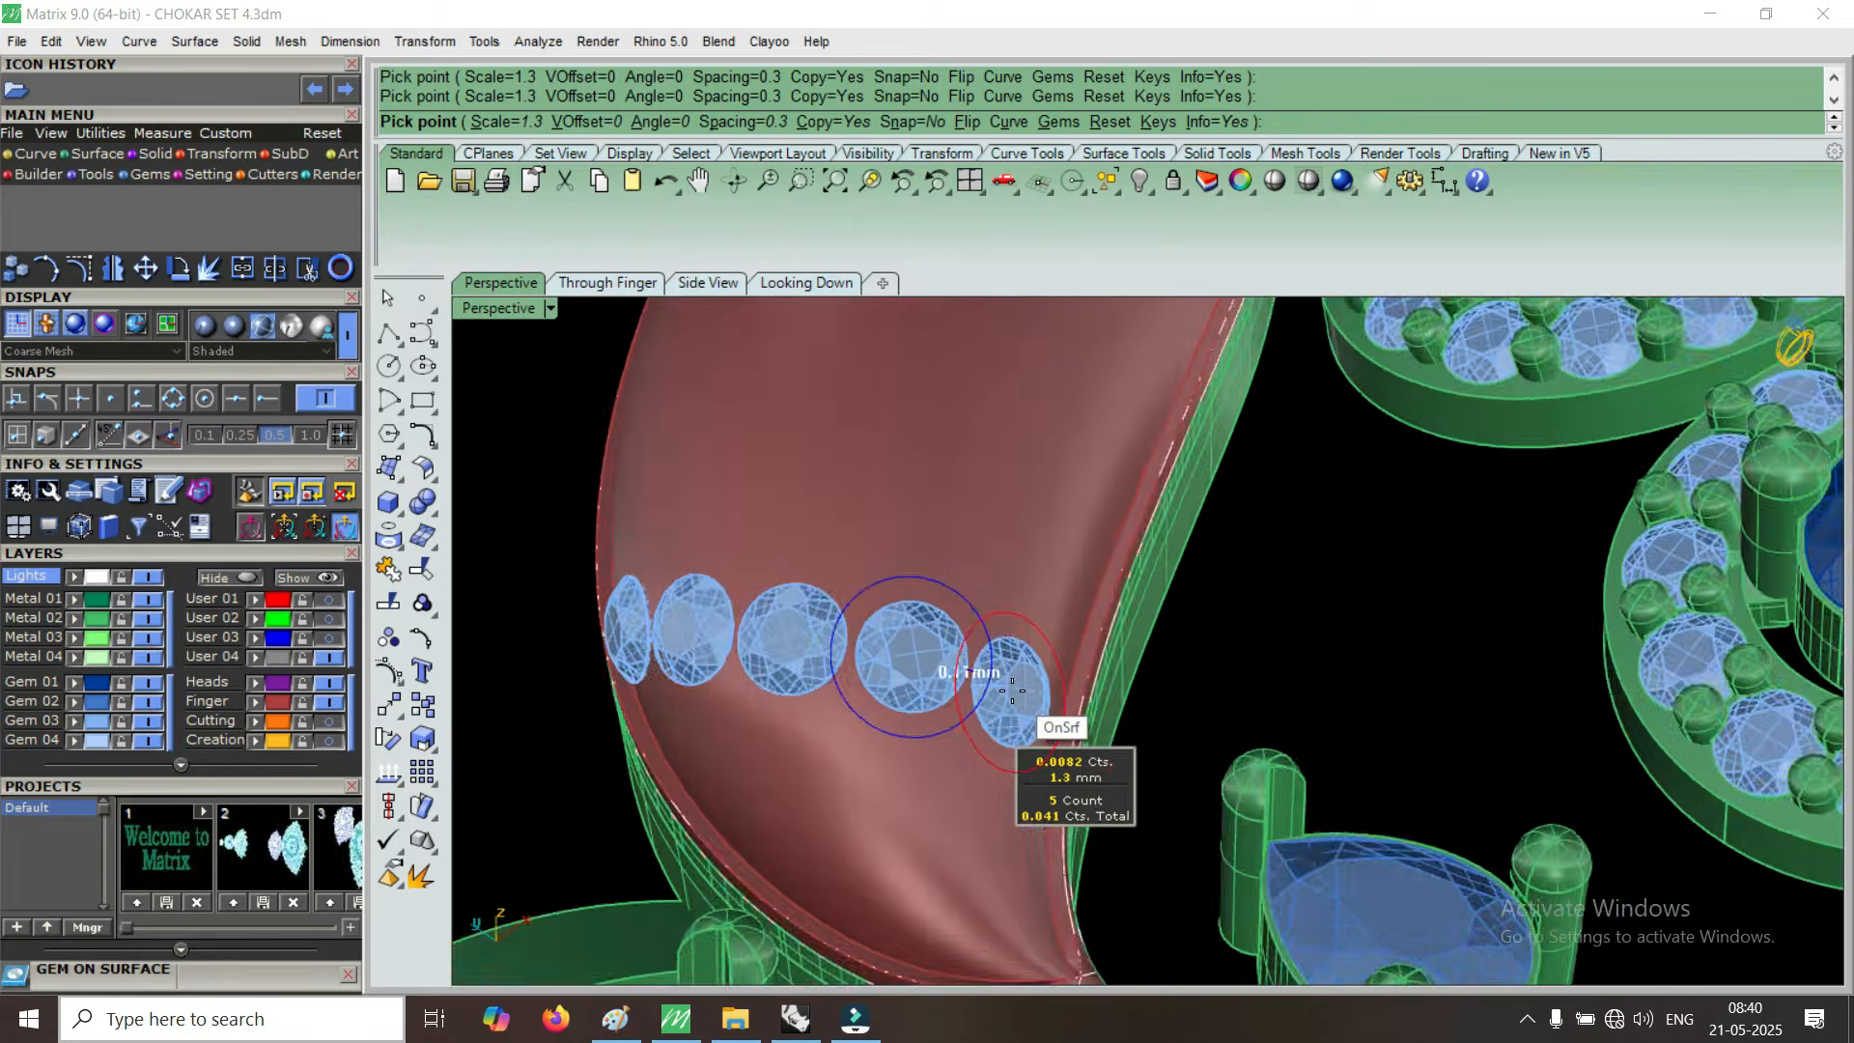
# Start a second row on the tip side of the five-gem cross row, placing two 1.3 mm gems staggered between its stones.
pyautogui.scroll(-2, 1011, 689)
pyautogui.scroll(6, 918, 728)
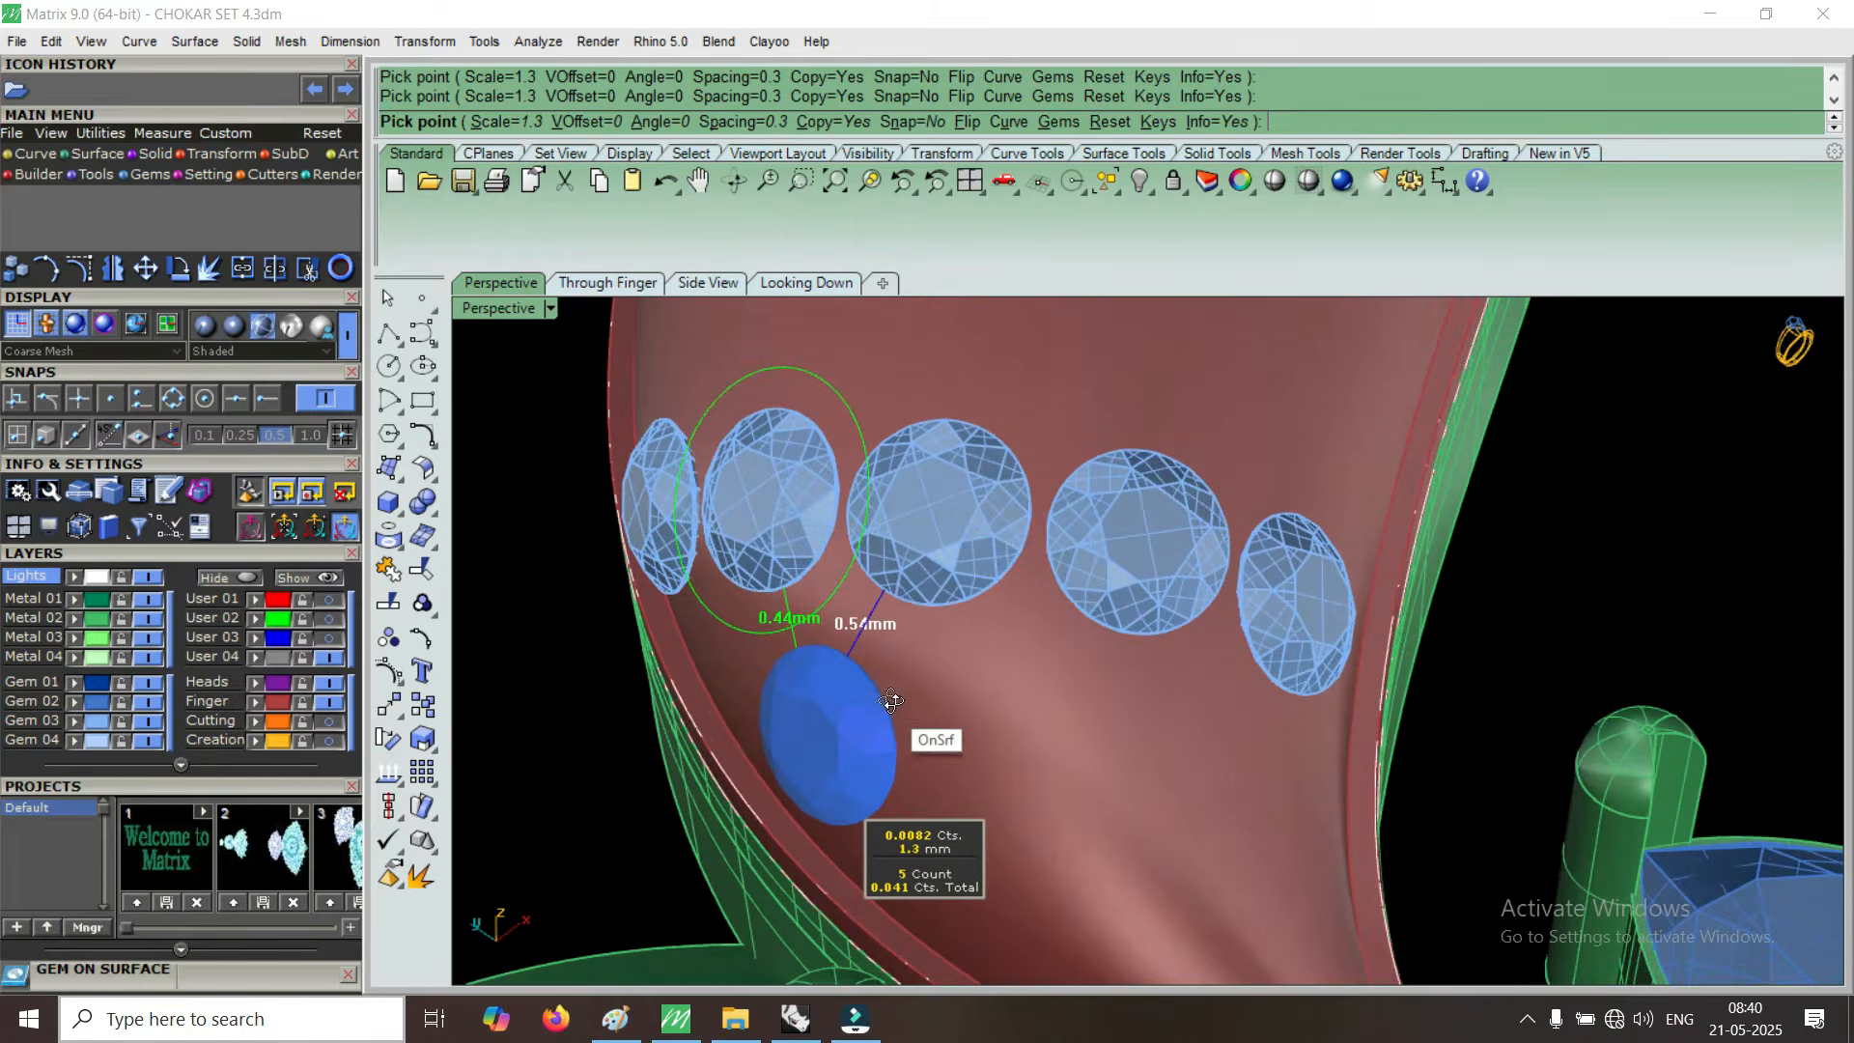
pyautogui.scroll(-3, 892, 702)
pyautogui.scroll(5, 981, 533)
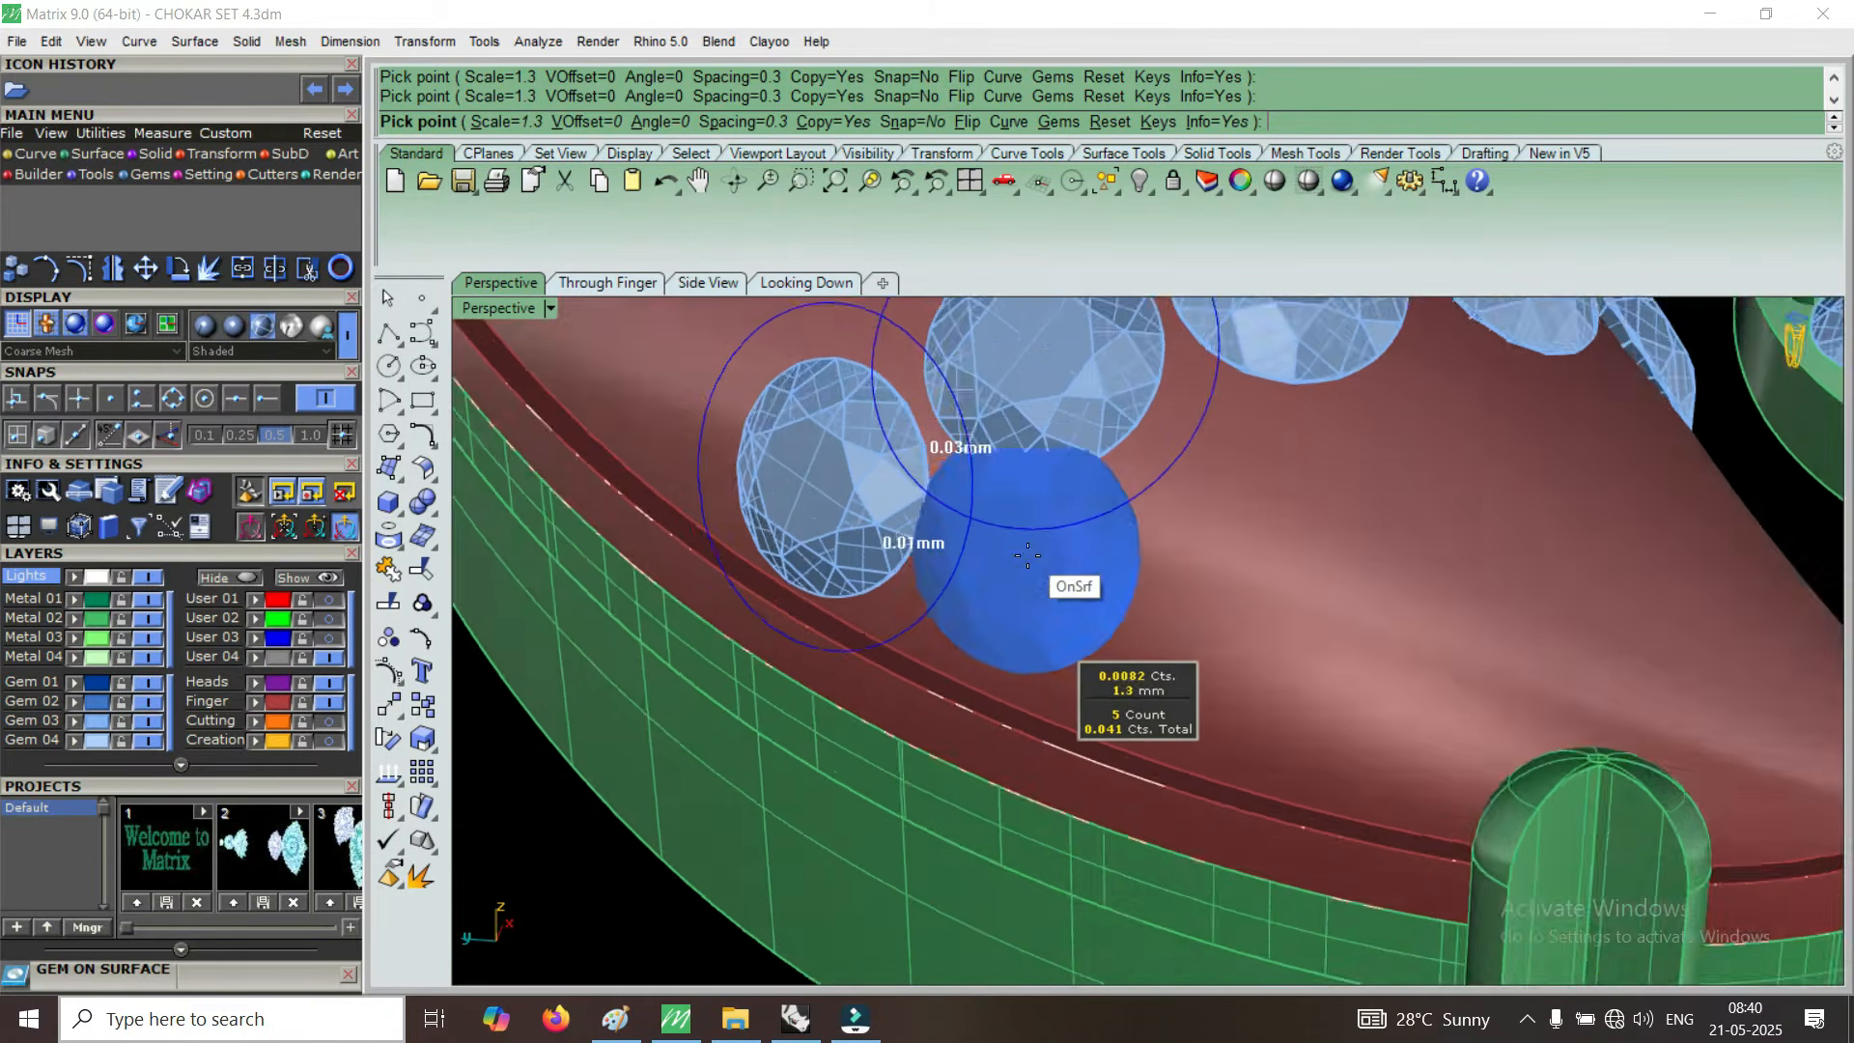
pyautogui.scroll(3, 1027, 556)
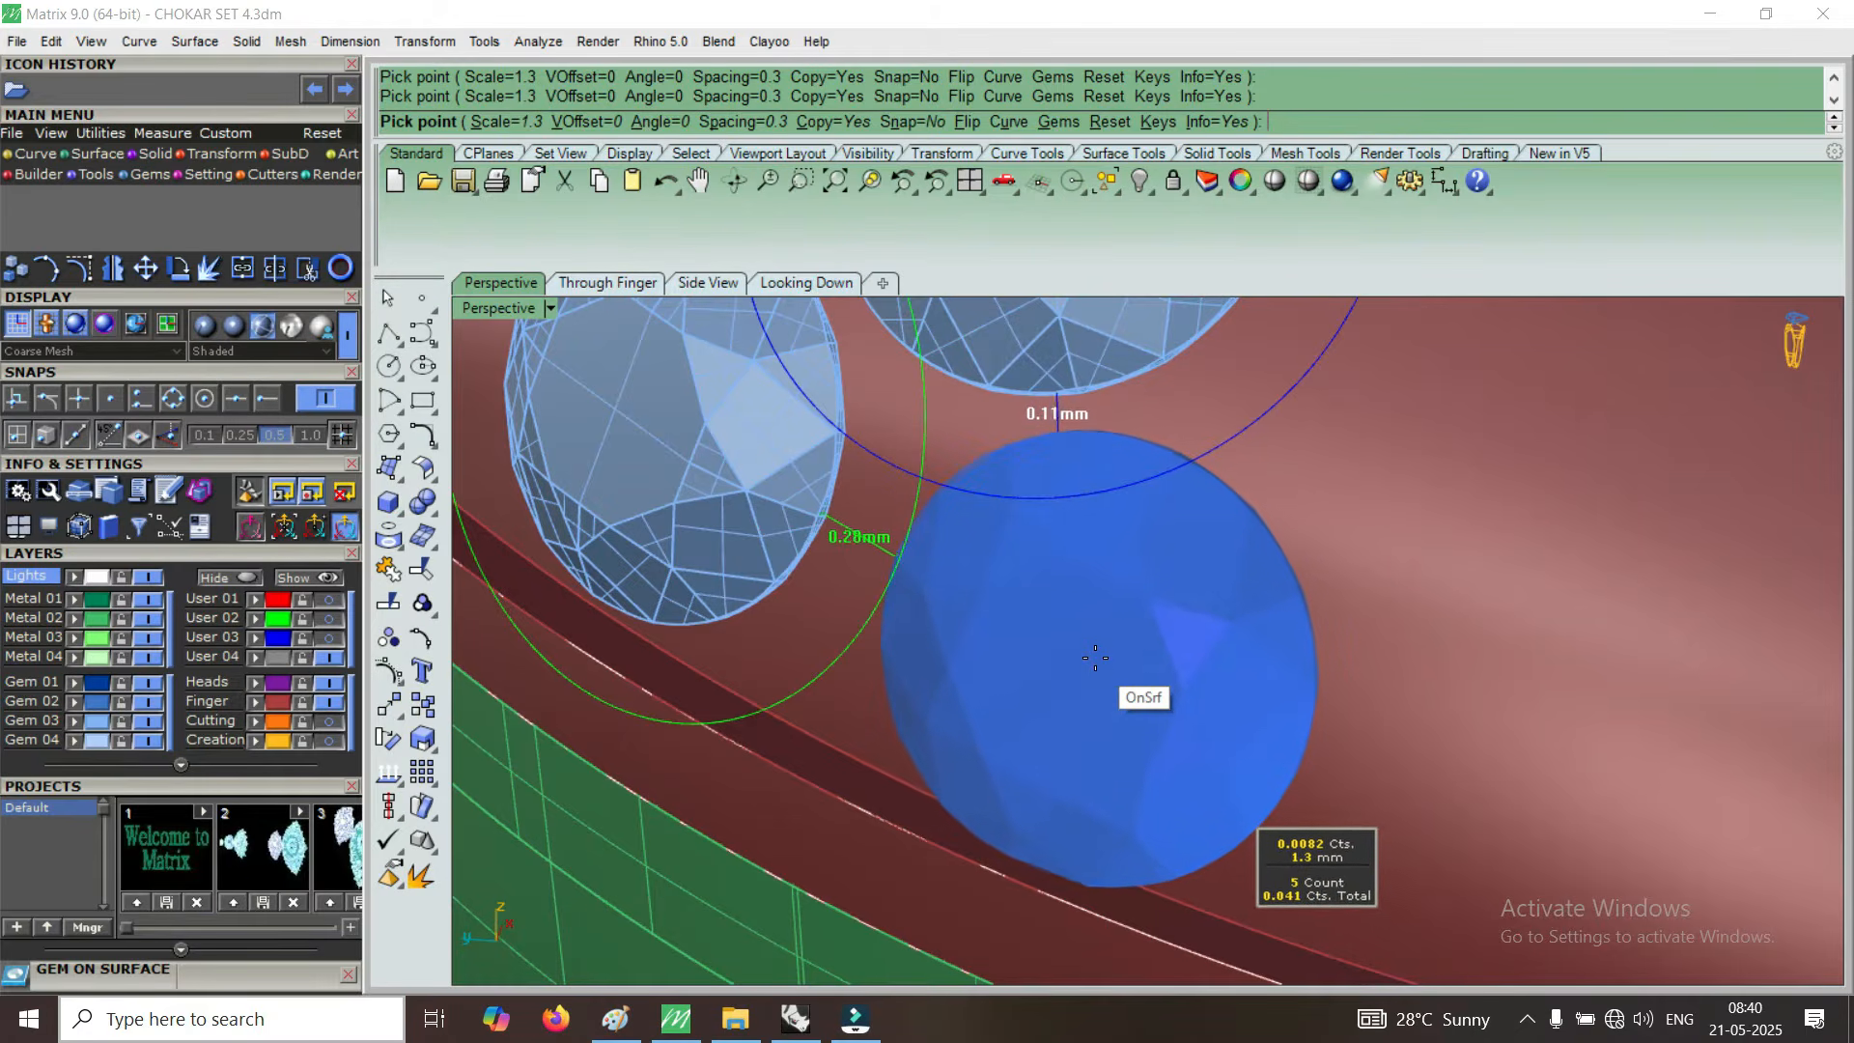
pyautogui.click(1095, 659)
pyautogui.scroll(-5, 1095, 658)
pyautogui.scroll(4, 1085, 618)
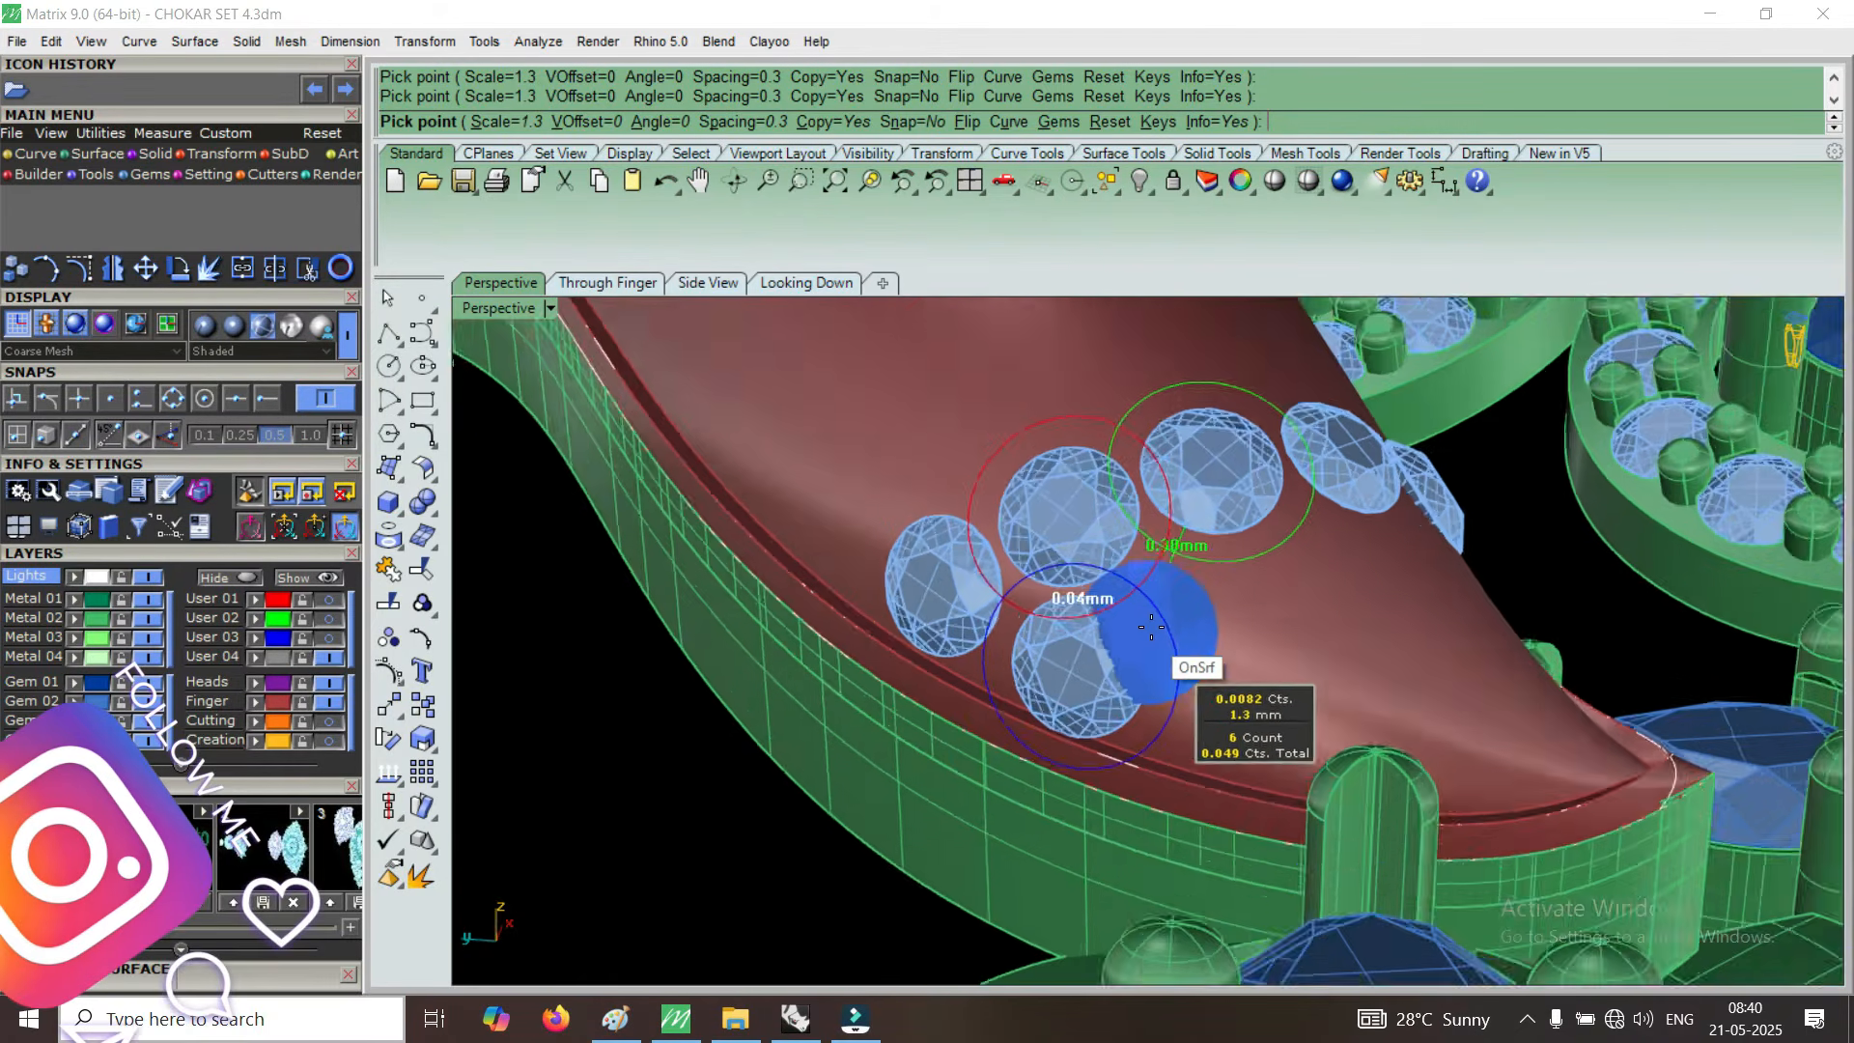
pyautogui.scroll(2, 1258, 581)
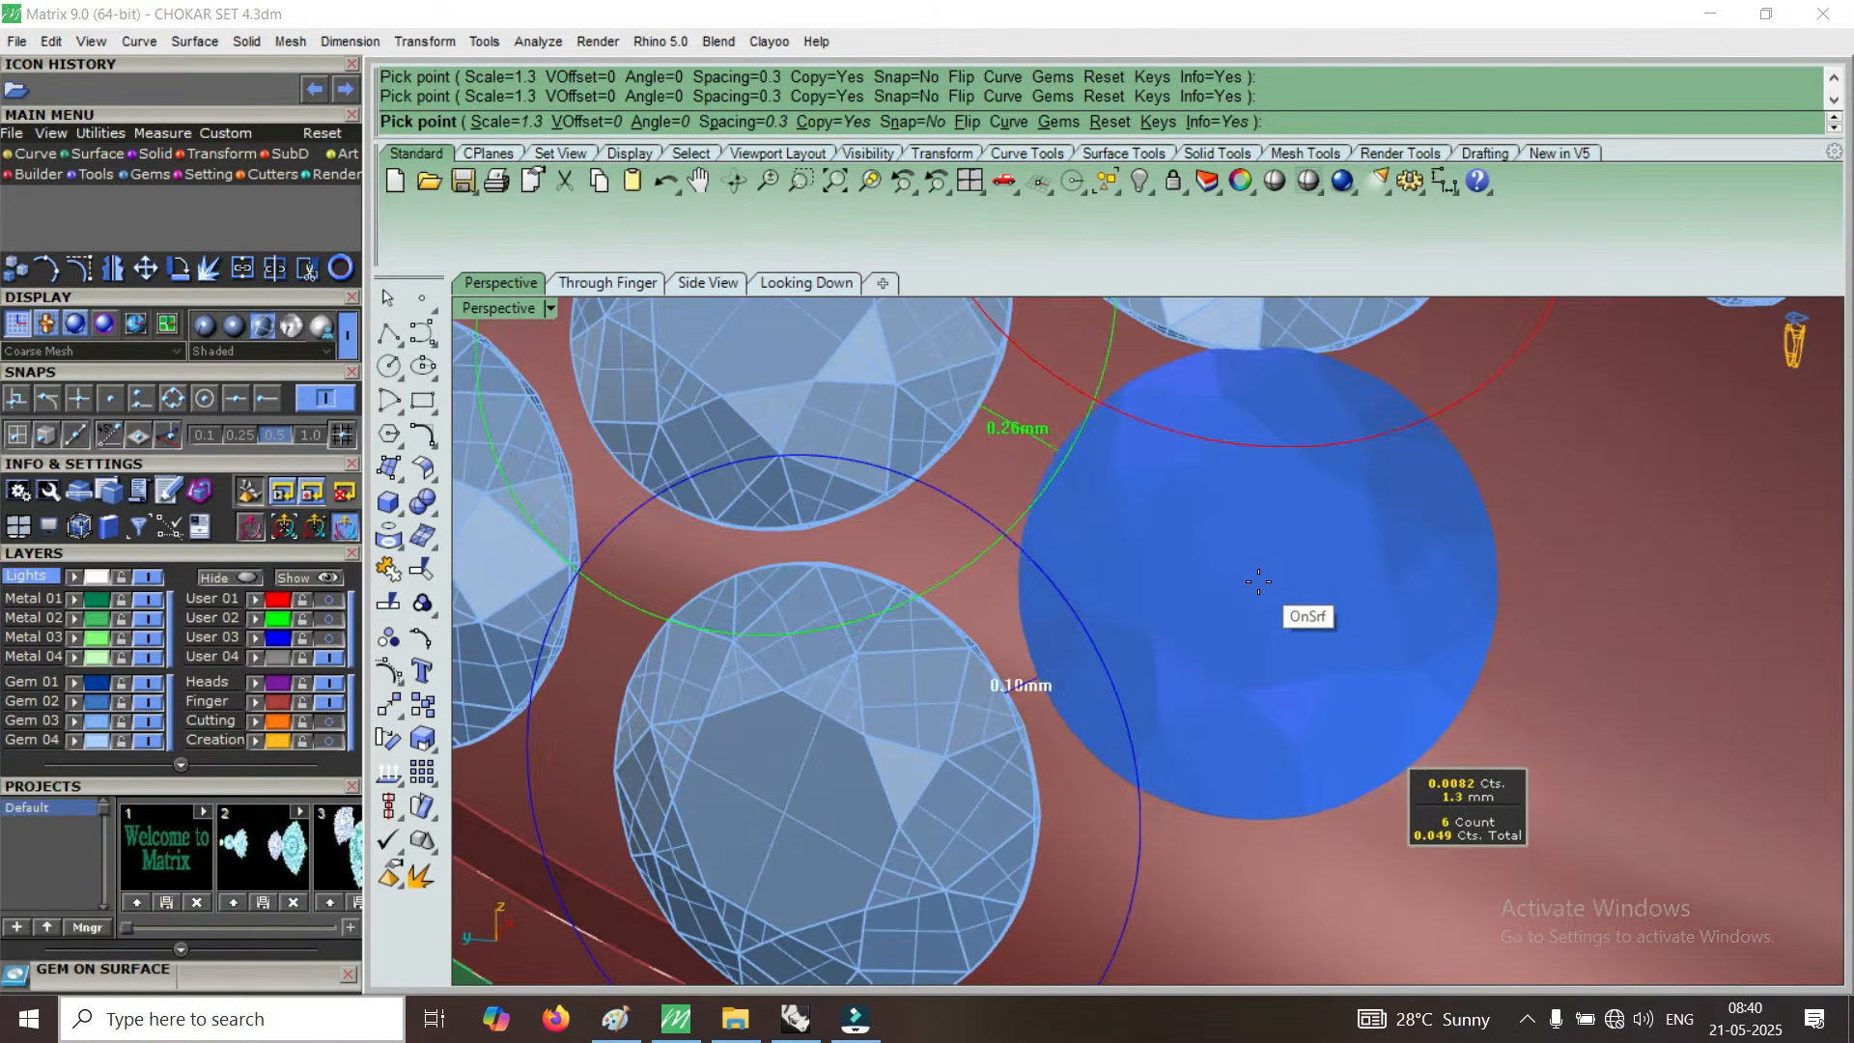
pyautogui.click(1284, 628)
# Complete the second staggered row with two more 1.3 mm gems toward the opposite rim and finish Gem on Surface.
pyautogui.scroll(-4, 1284, 627)
pyautogui.scroll(4, 1337, 610)
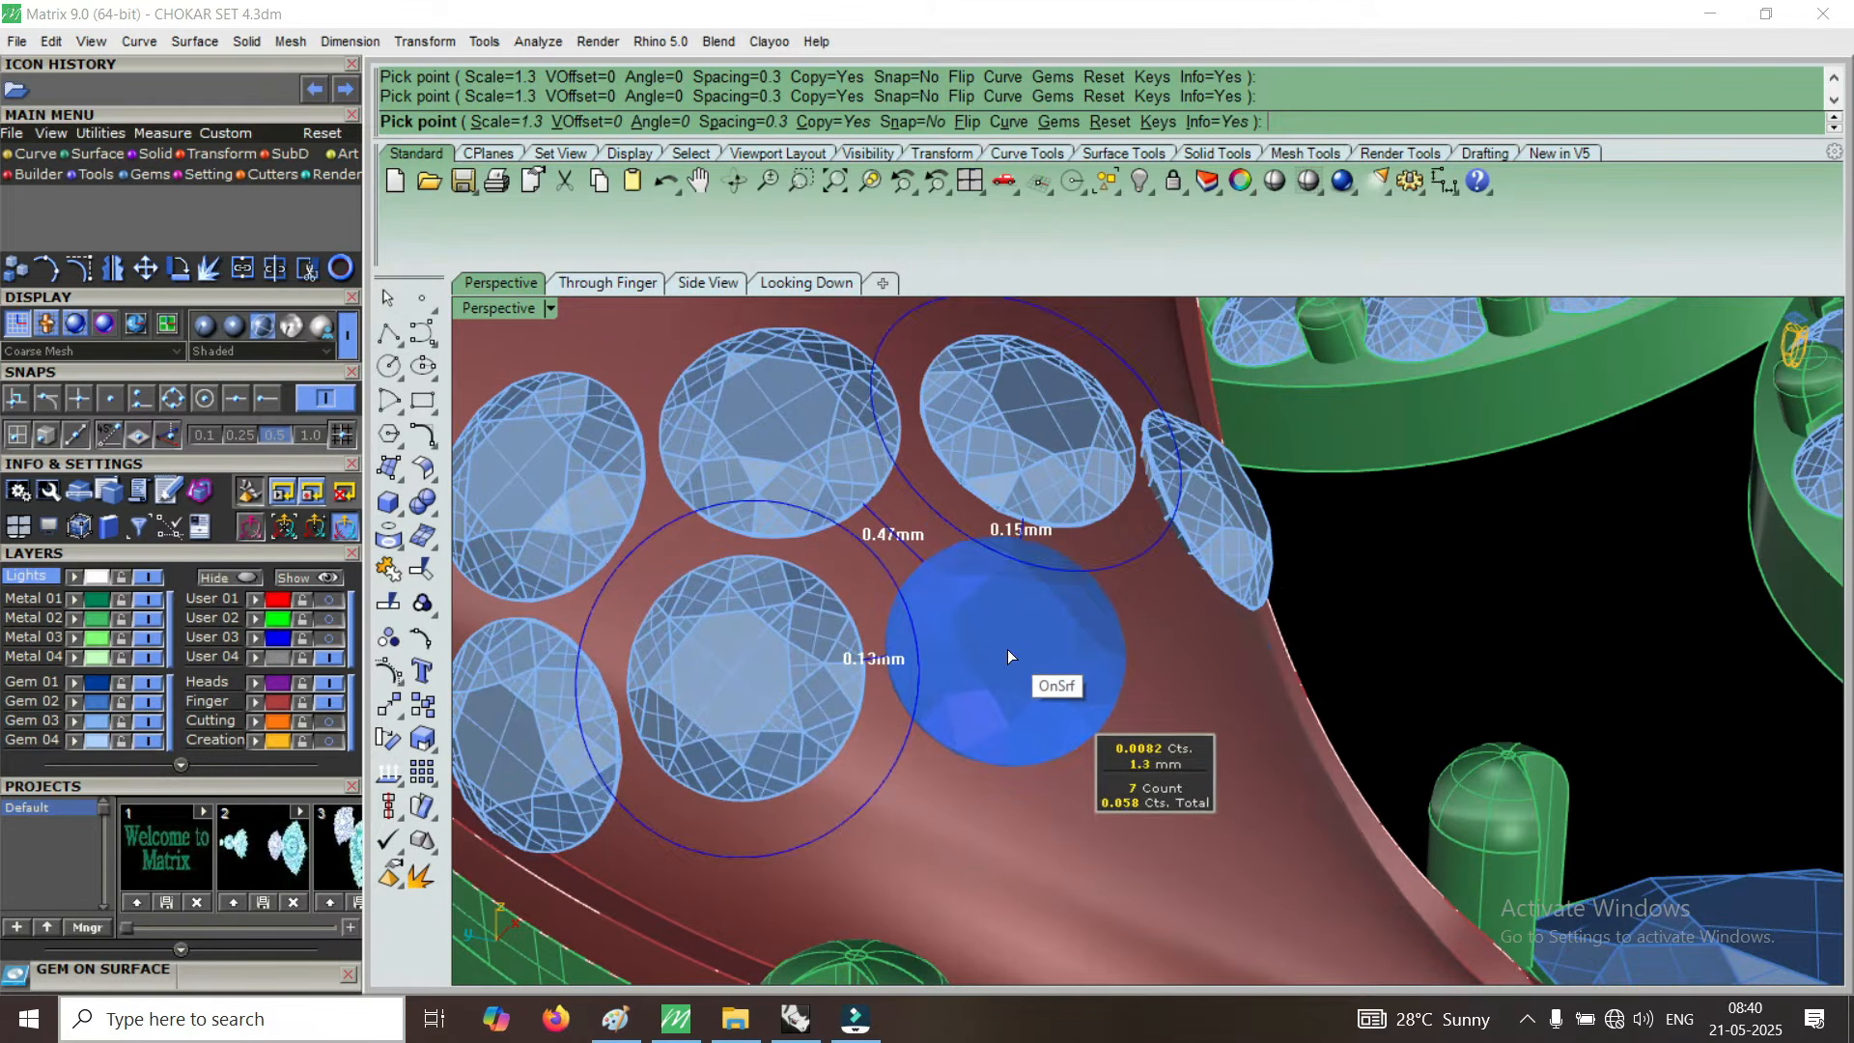
pyautogui.click(1007, 649)
pyautogui.moveTo(1190, 677); pyautogui.dragTo(1038, 639, button='right')
pyautogui.scroll(6, 850, 595)
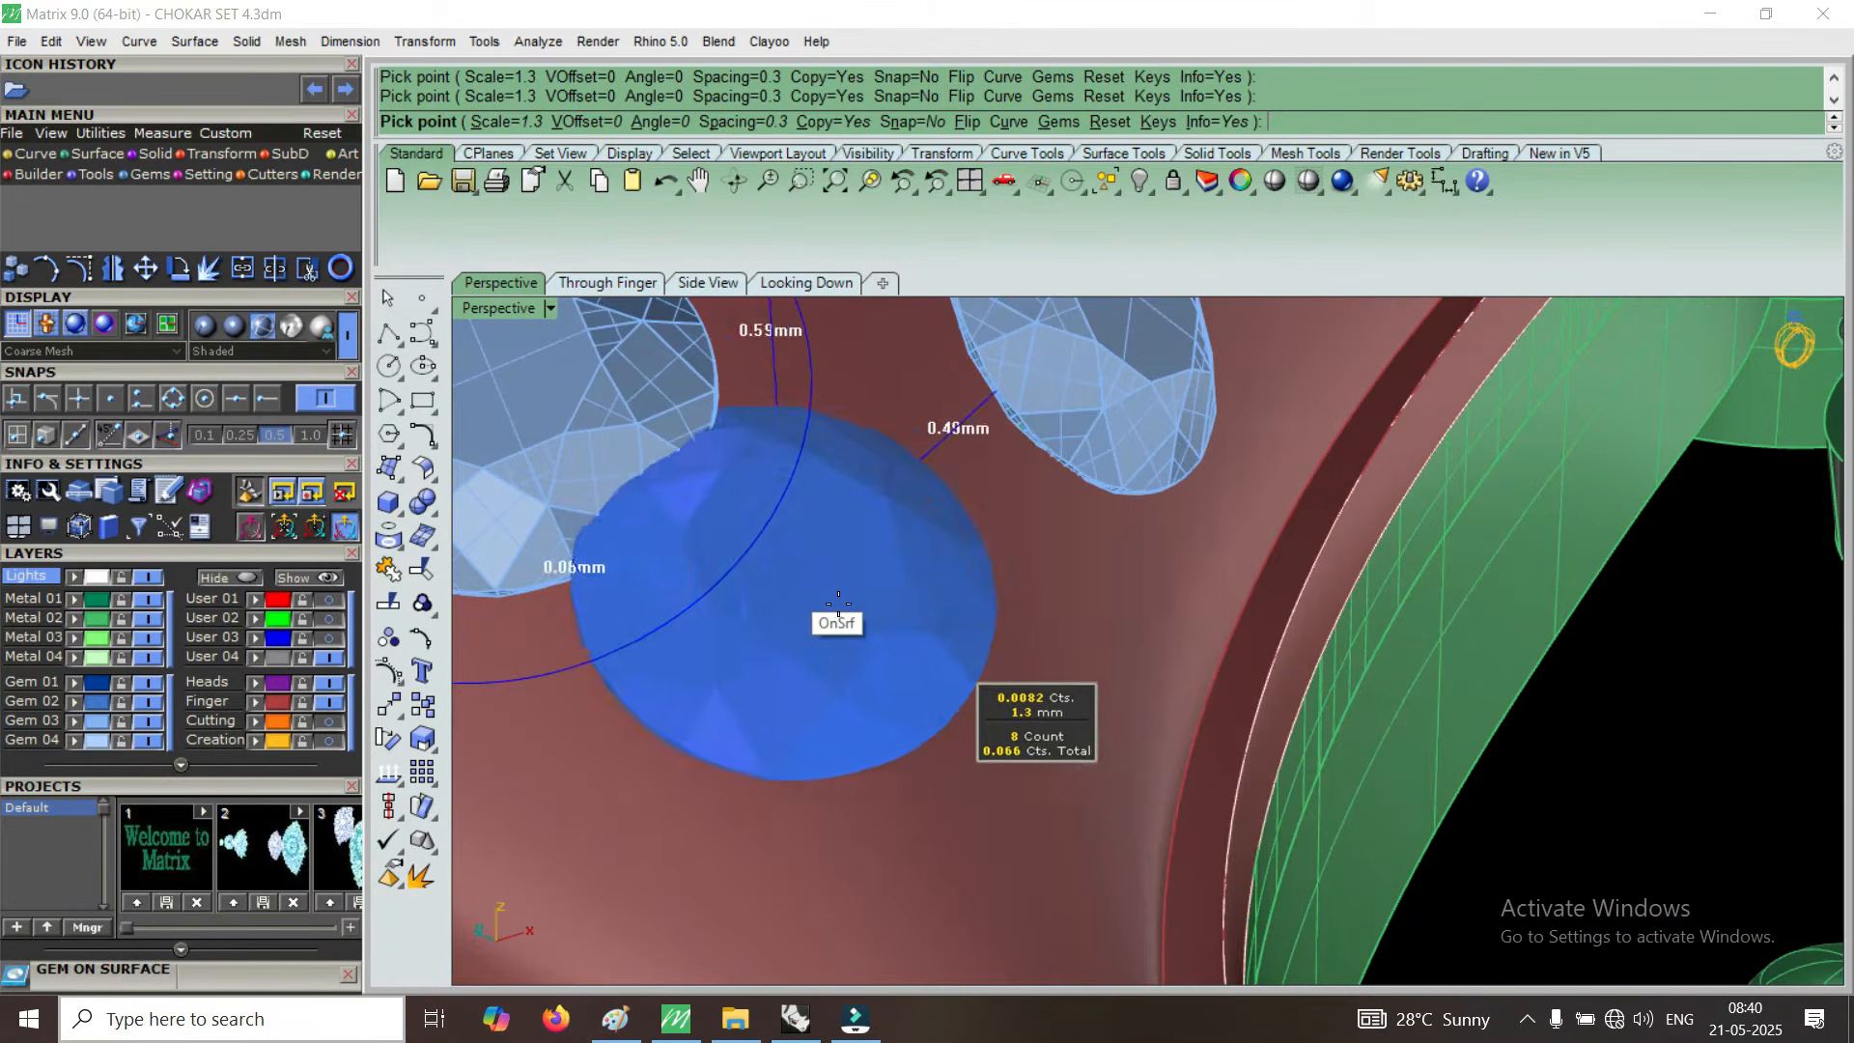
pyautogui.click(917, 572)
pyautogui.scroll(-5, 918, 572)
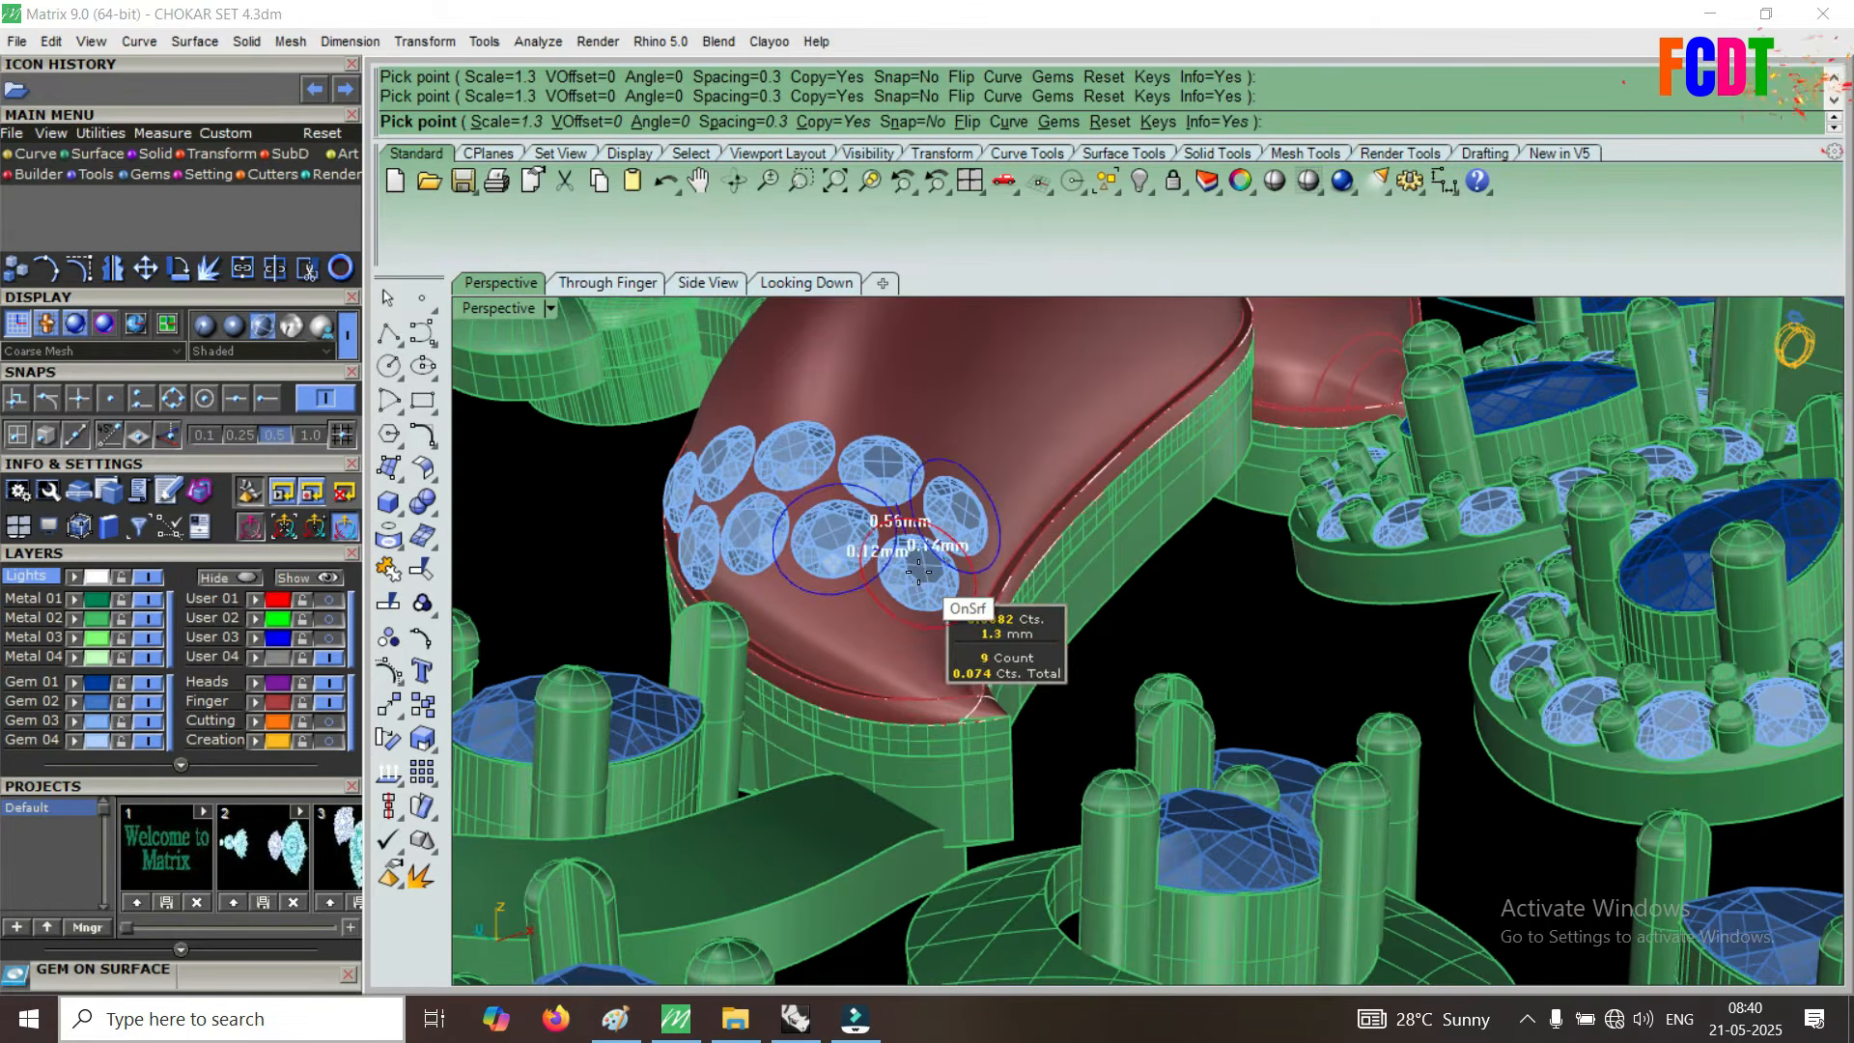
pyautogui.rightClick(712, 570)
# Review the gem rows on the large paisley from above, relative to the rest of the choker.
pyautogui.moveTo(712, 571); pyautogui.dragTo(977, 668, button='right')
pyautogui.scroll(-4, 1096, 620)
pyautogui.moveTo(1096, 619); pyautogui.dragTo(1146, 709, button='right')
pyautogui.scroll(-6, 1157, 689)
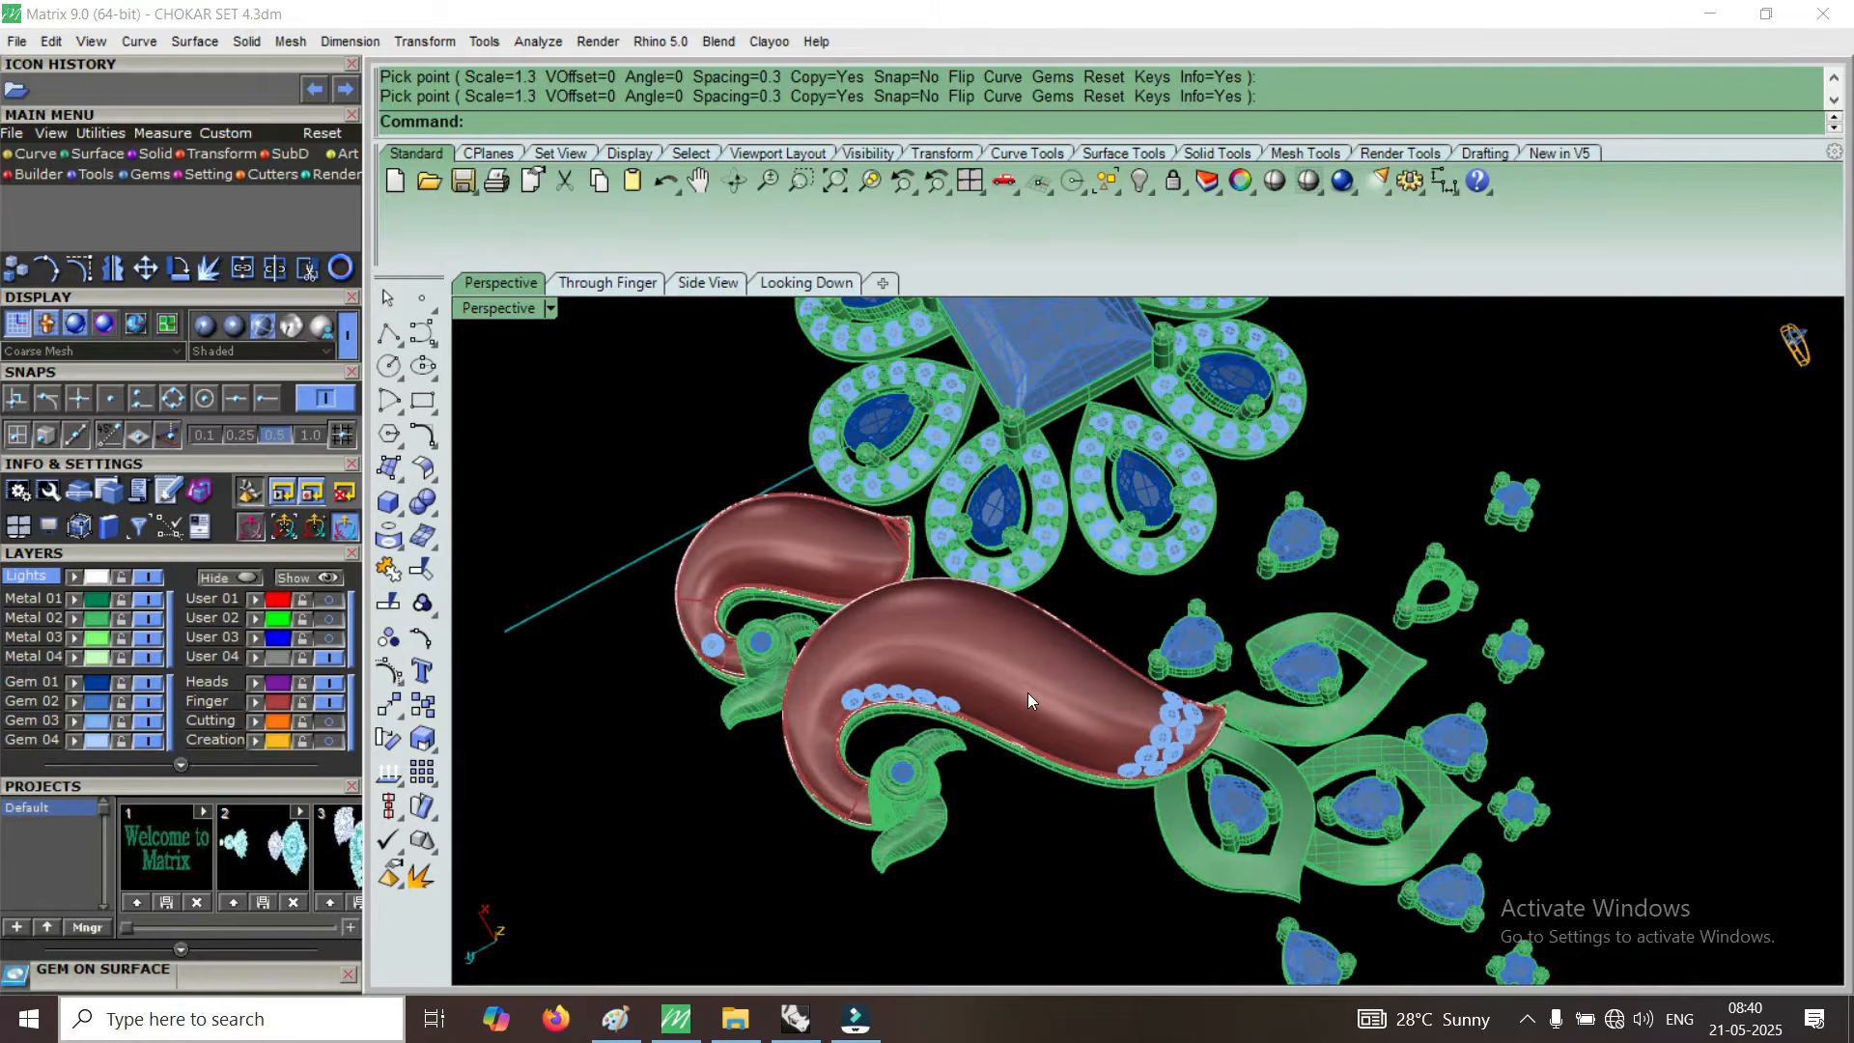
pyautogui.scroll(2, 1027, 693)
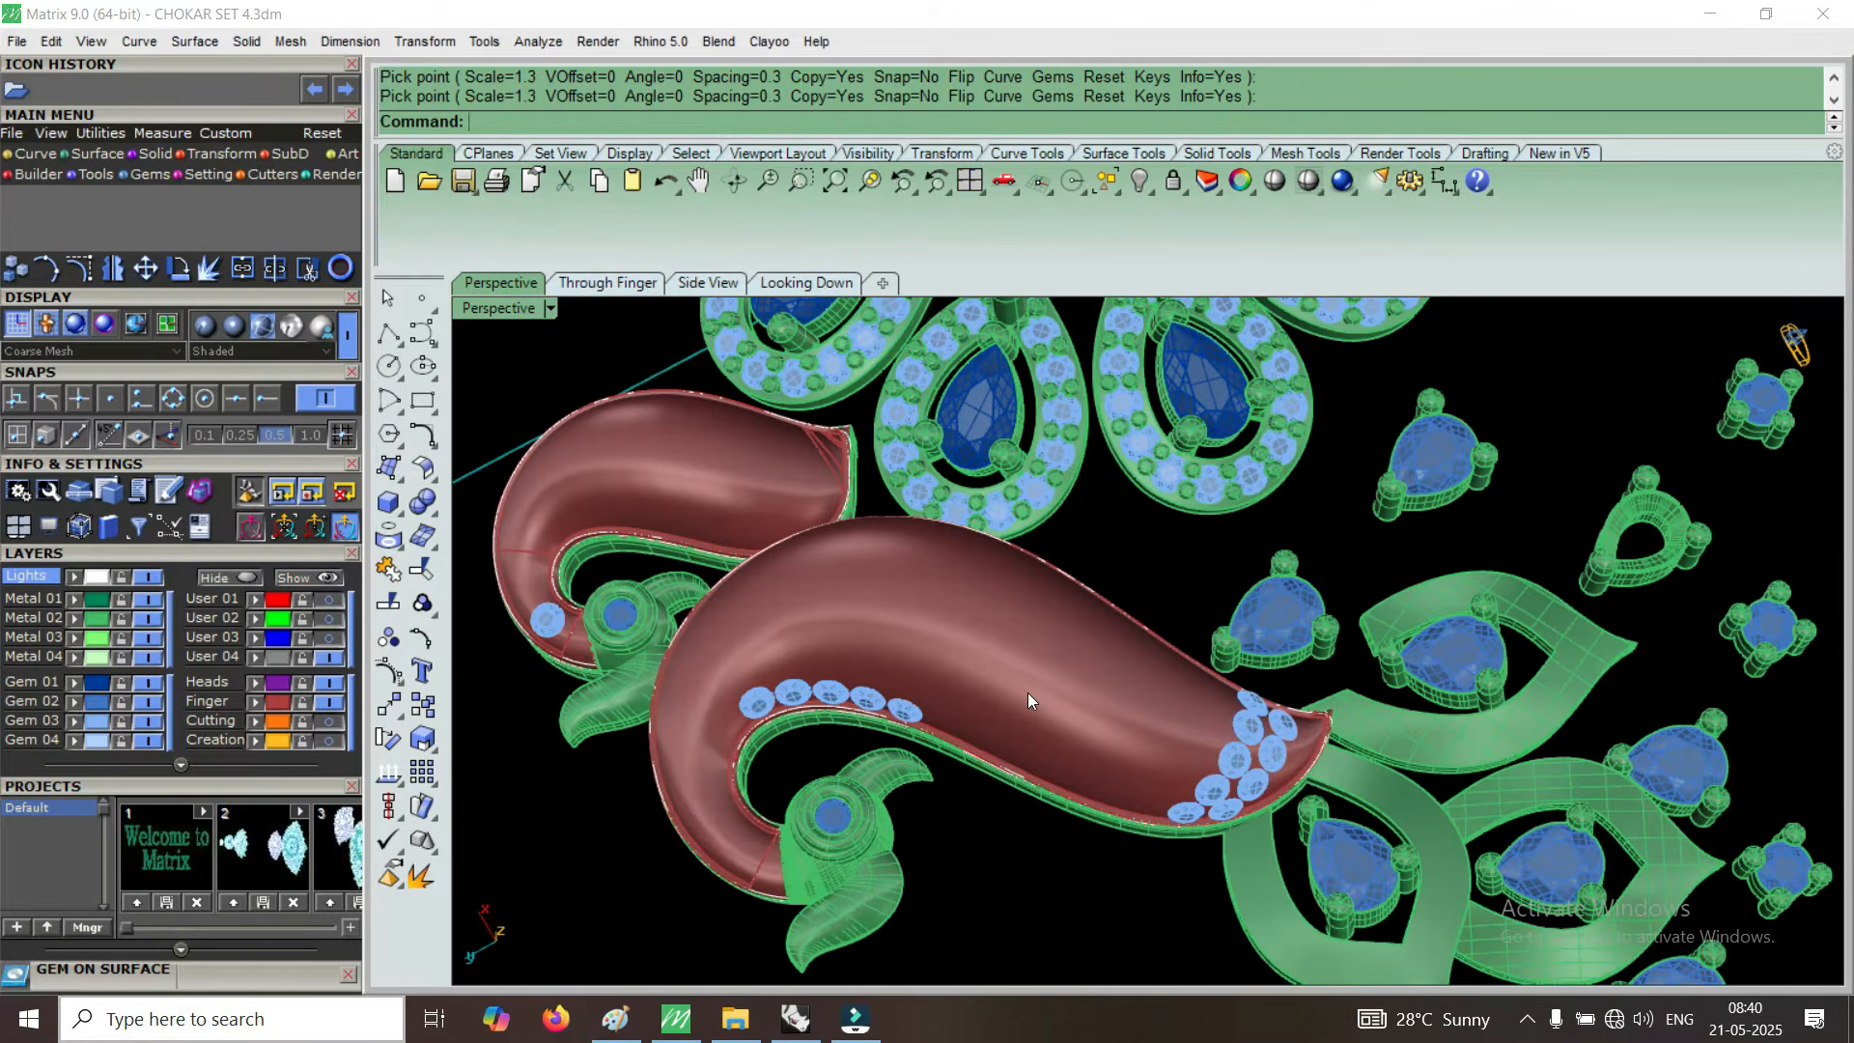
pyautogui.scroll(1, 1025, 692)
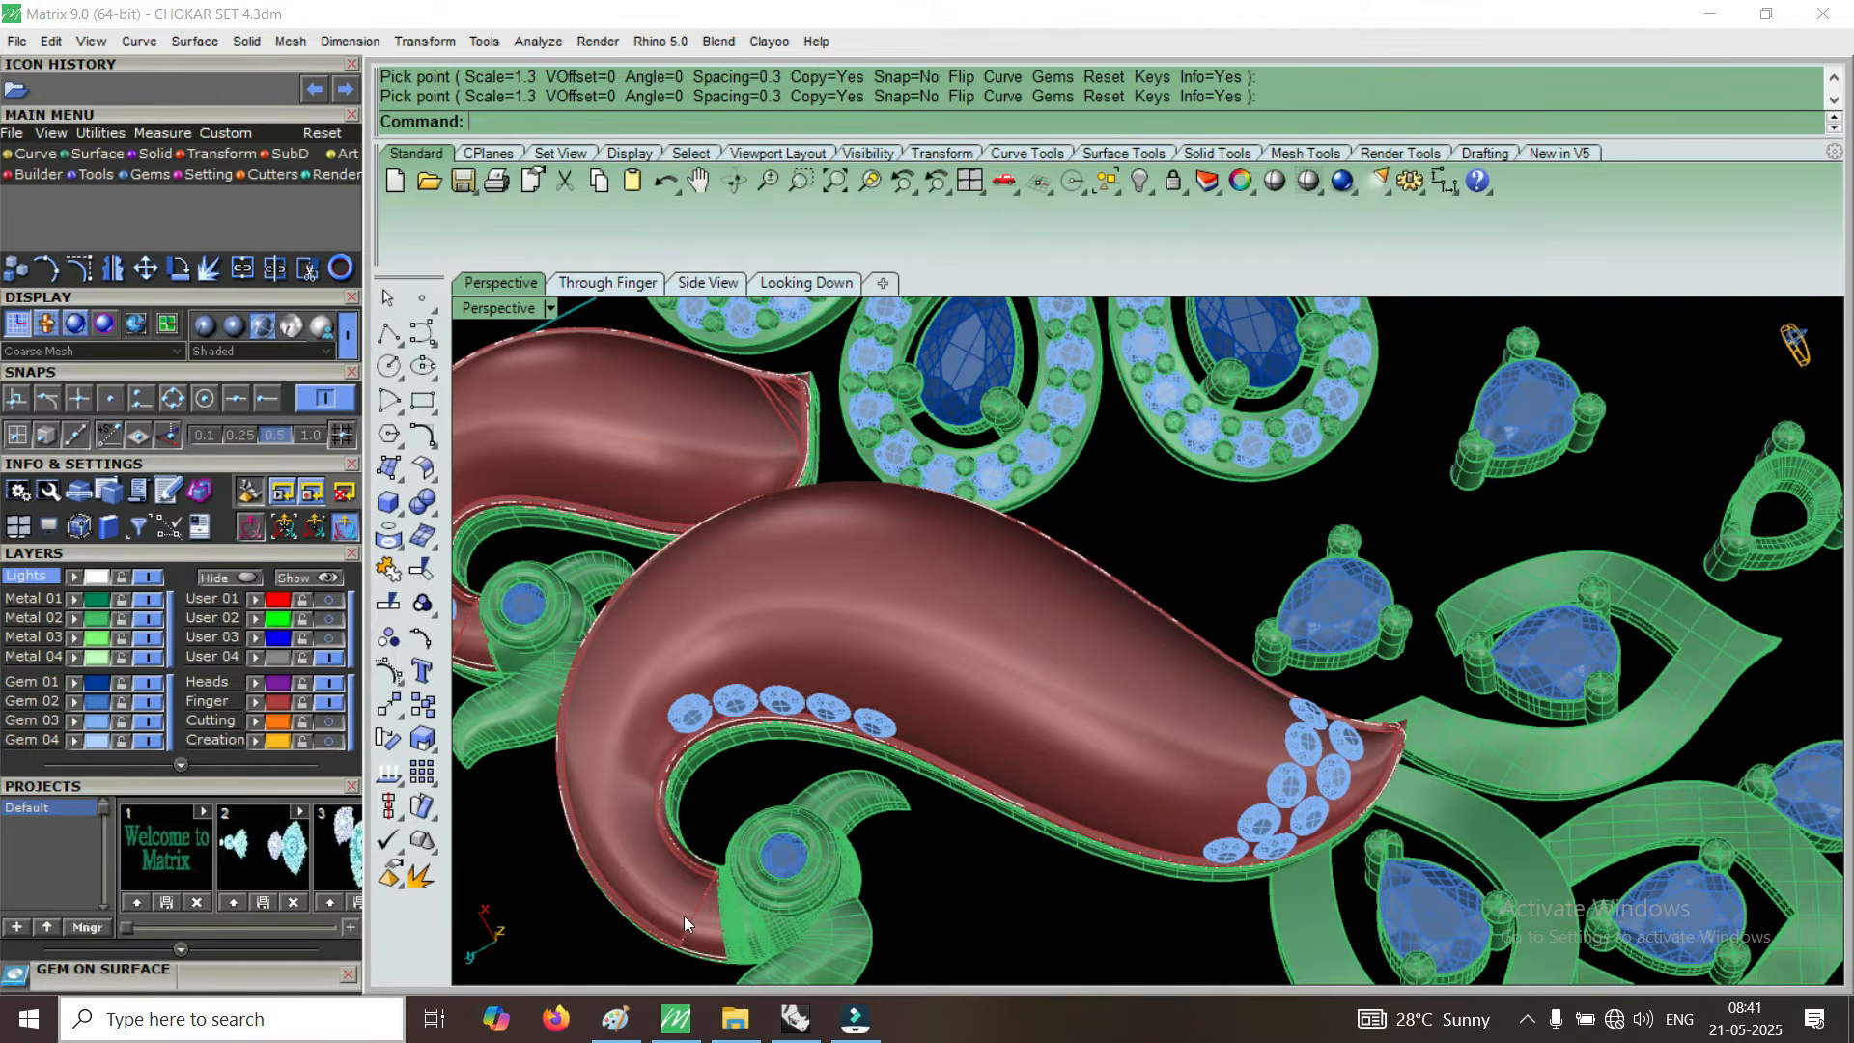
# Examine the raised rim and the gem spacing around the large paisley's inner curl from close, low angles.
pyautogui.scroll(6, 684, 915)
pyautogui.moveTo(683, 916); pyautogui.dragTo(993, 745, button='right')
pyautogui.scroll(5, 949, 913)
pyautogui.scroll(3, 1027, 838)
pyautogui.scroll(-6, 946, 752)
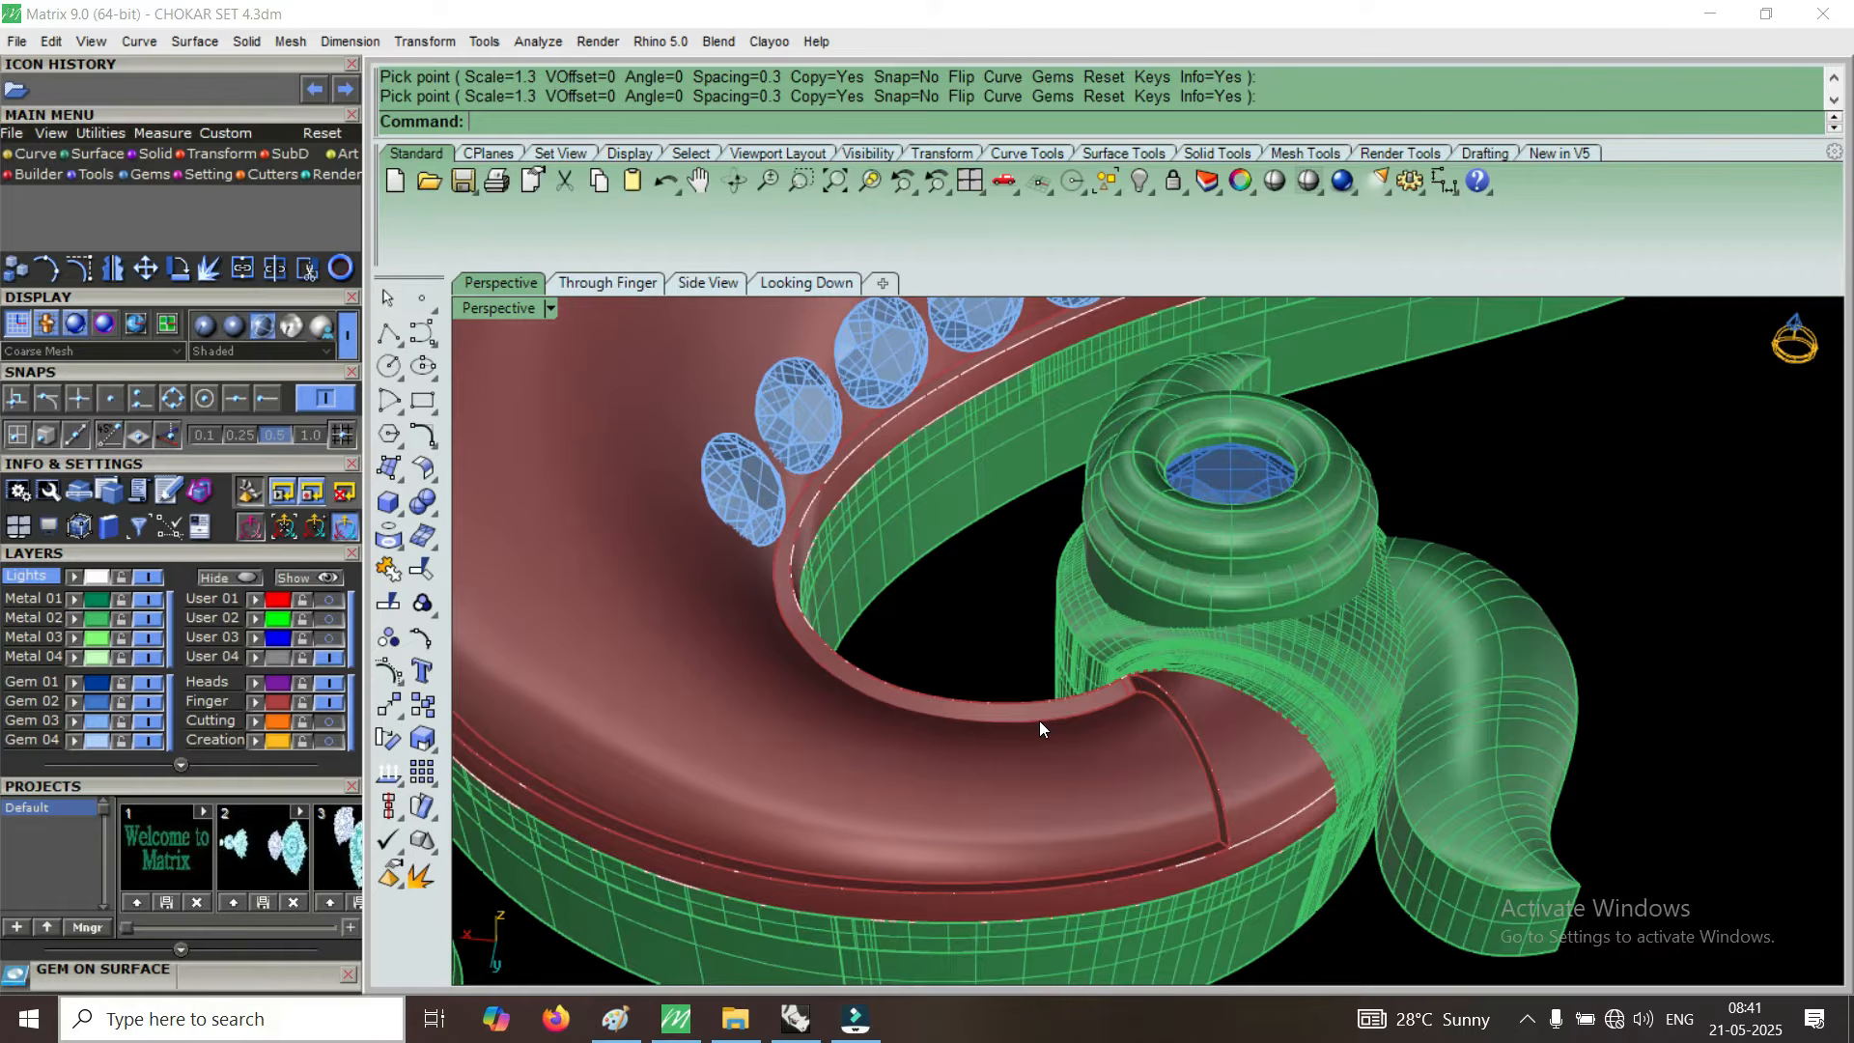
pyautogui.moveTo(1111, 770); pyautogui.dragTo(1090, 766, button='right')
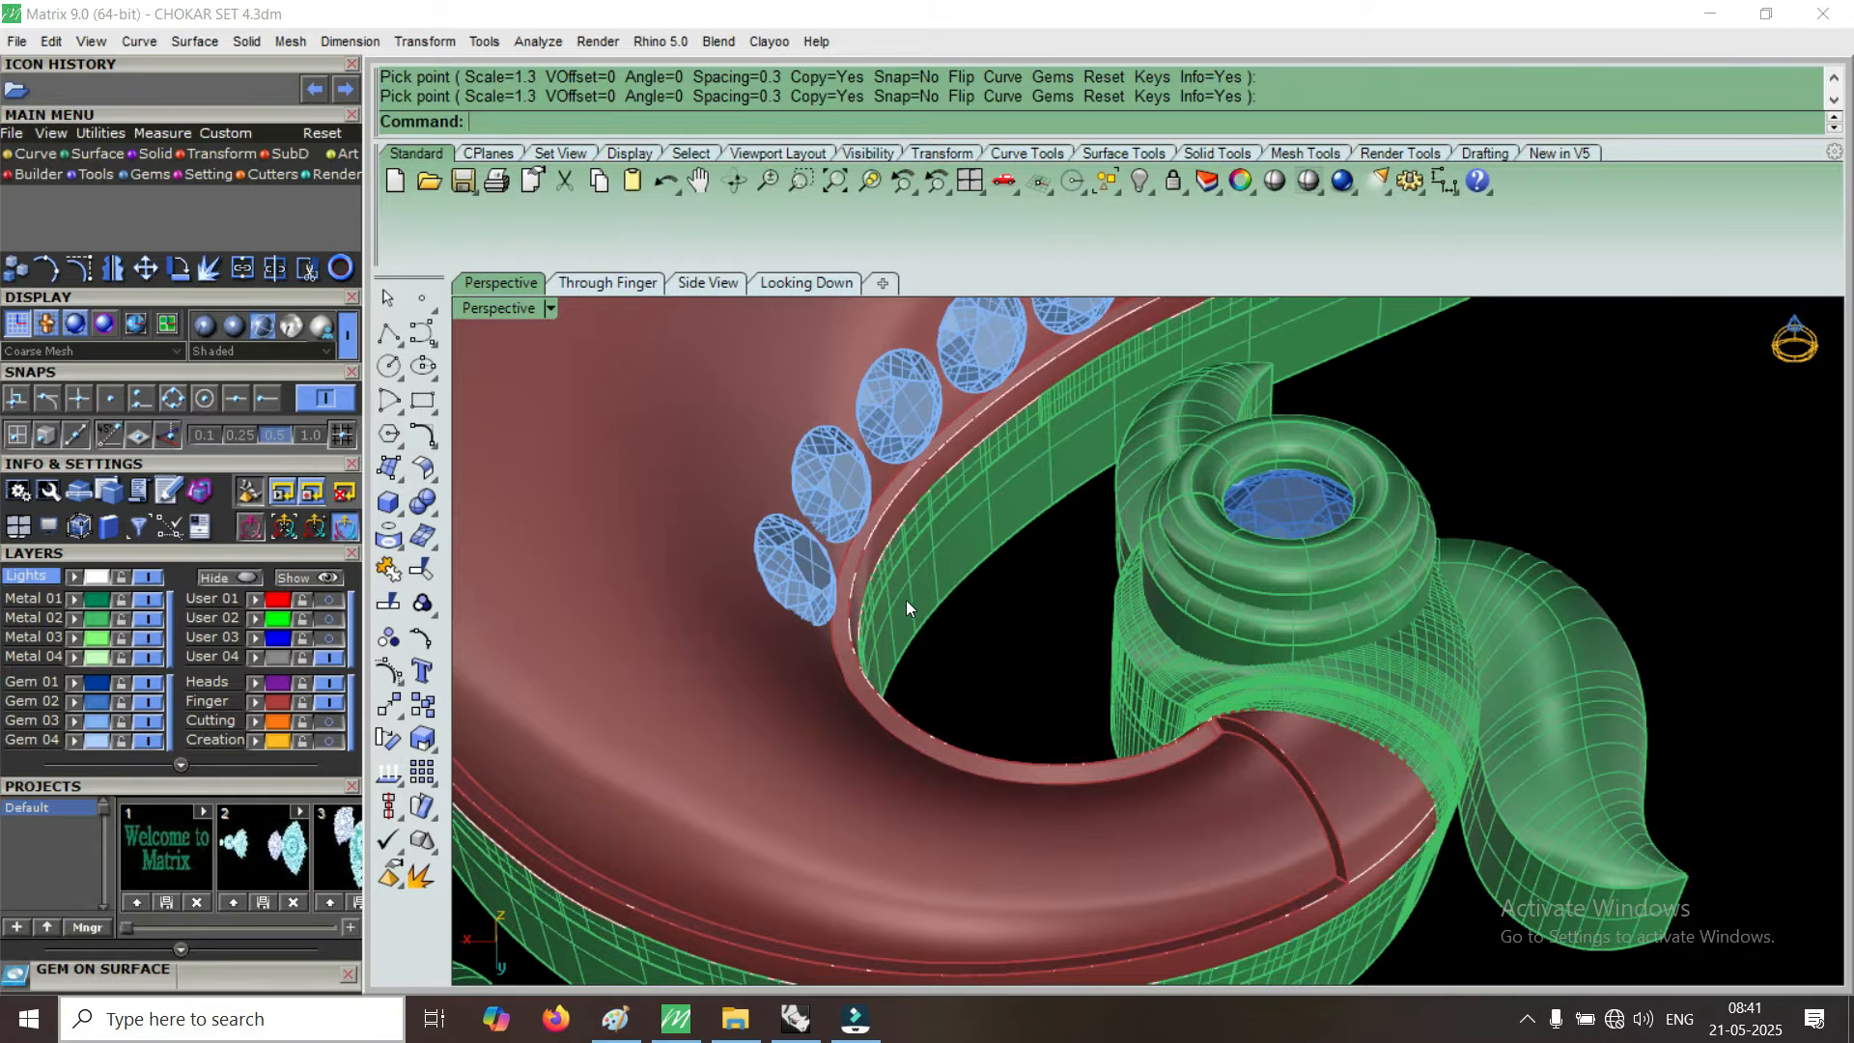
pyautogui.scroll(-5, 898, 640)
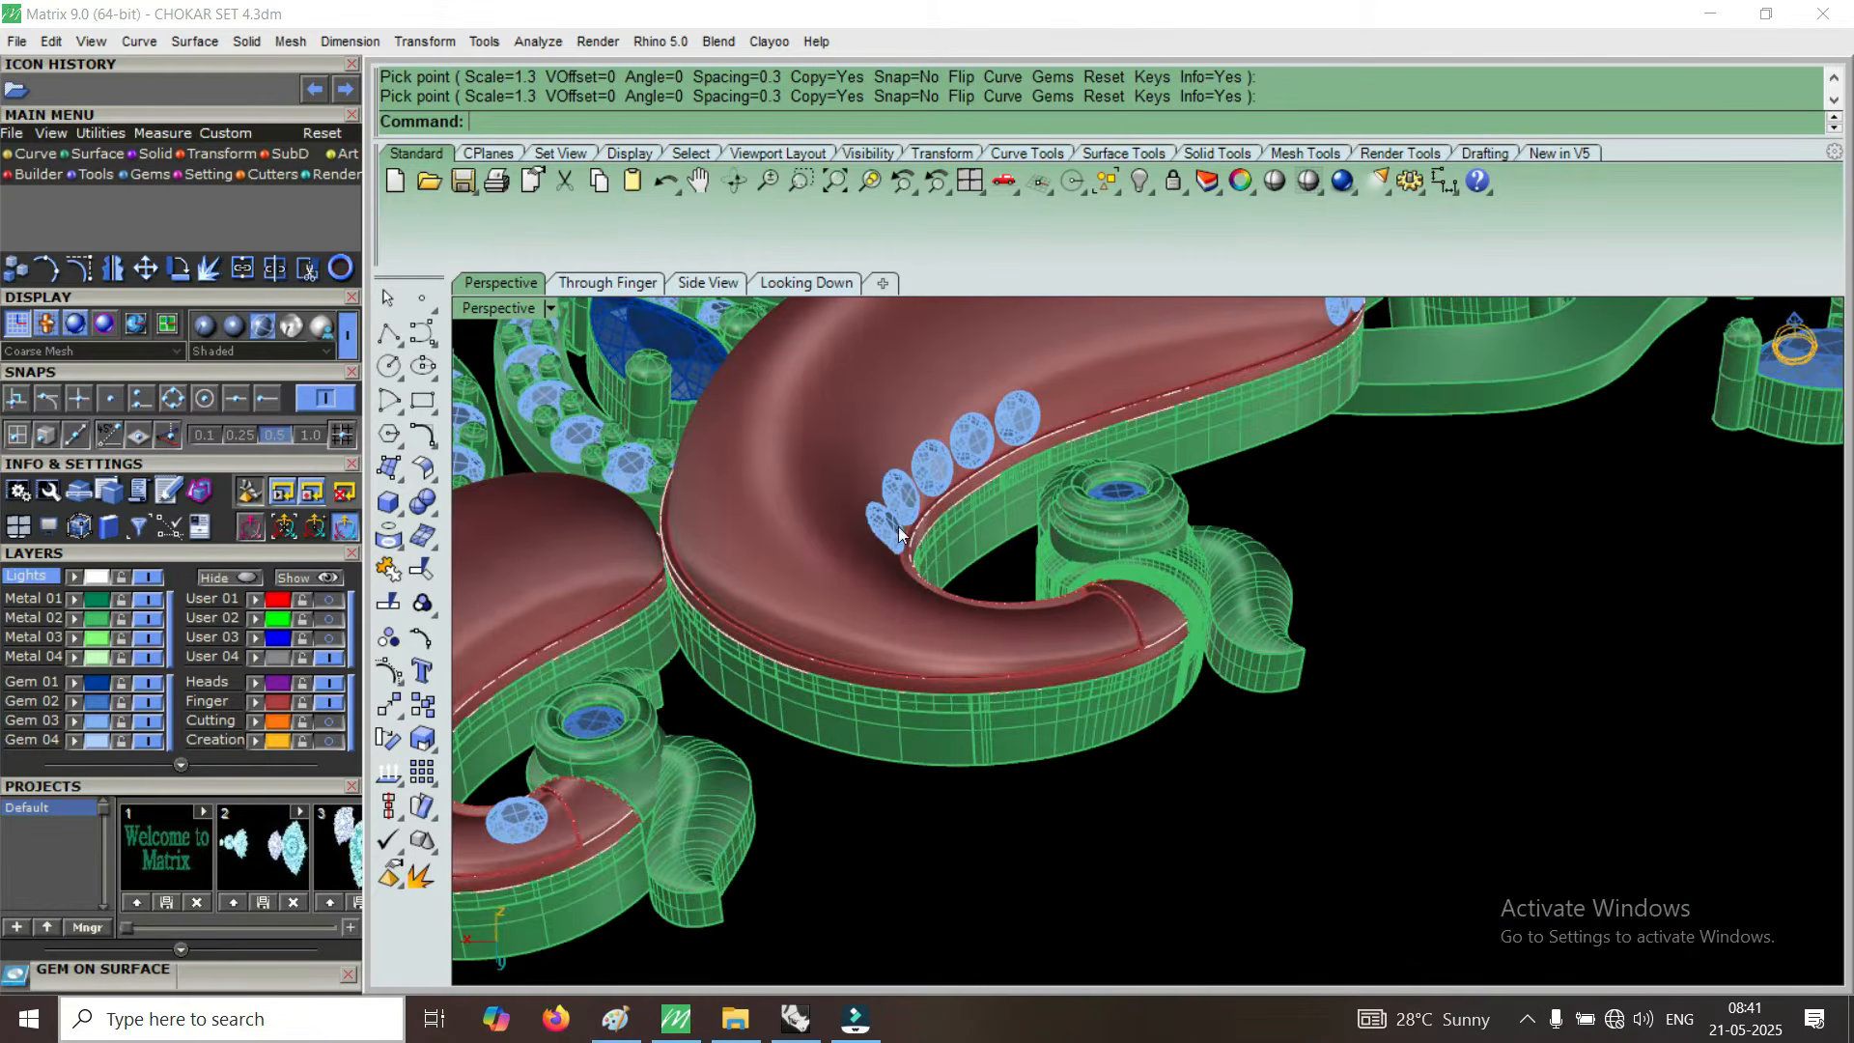
pyautogui.scroll(6, 962, 501)
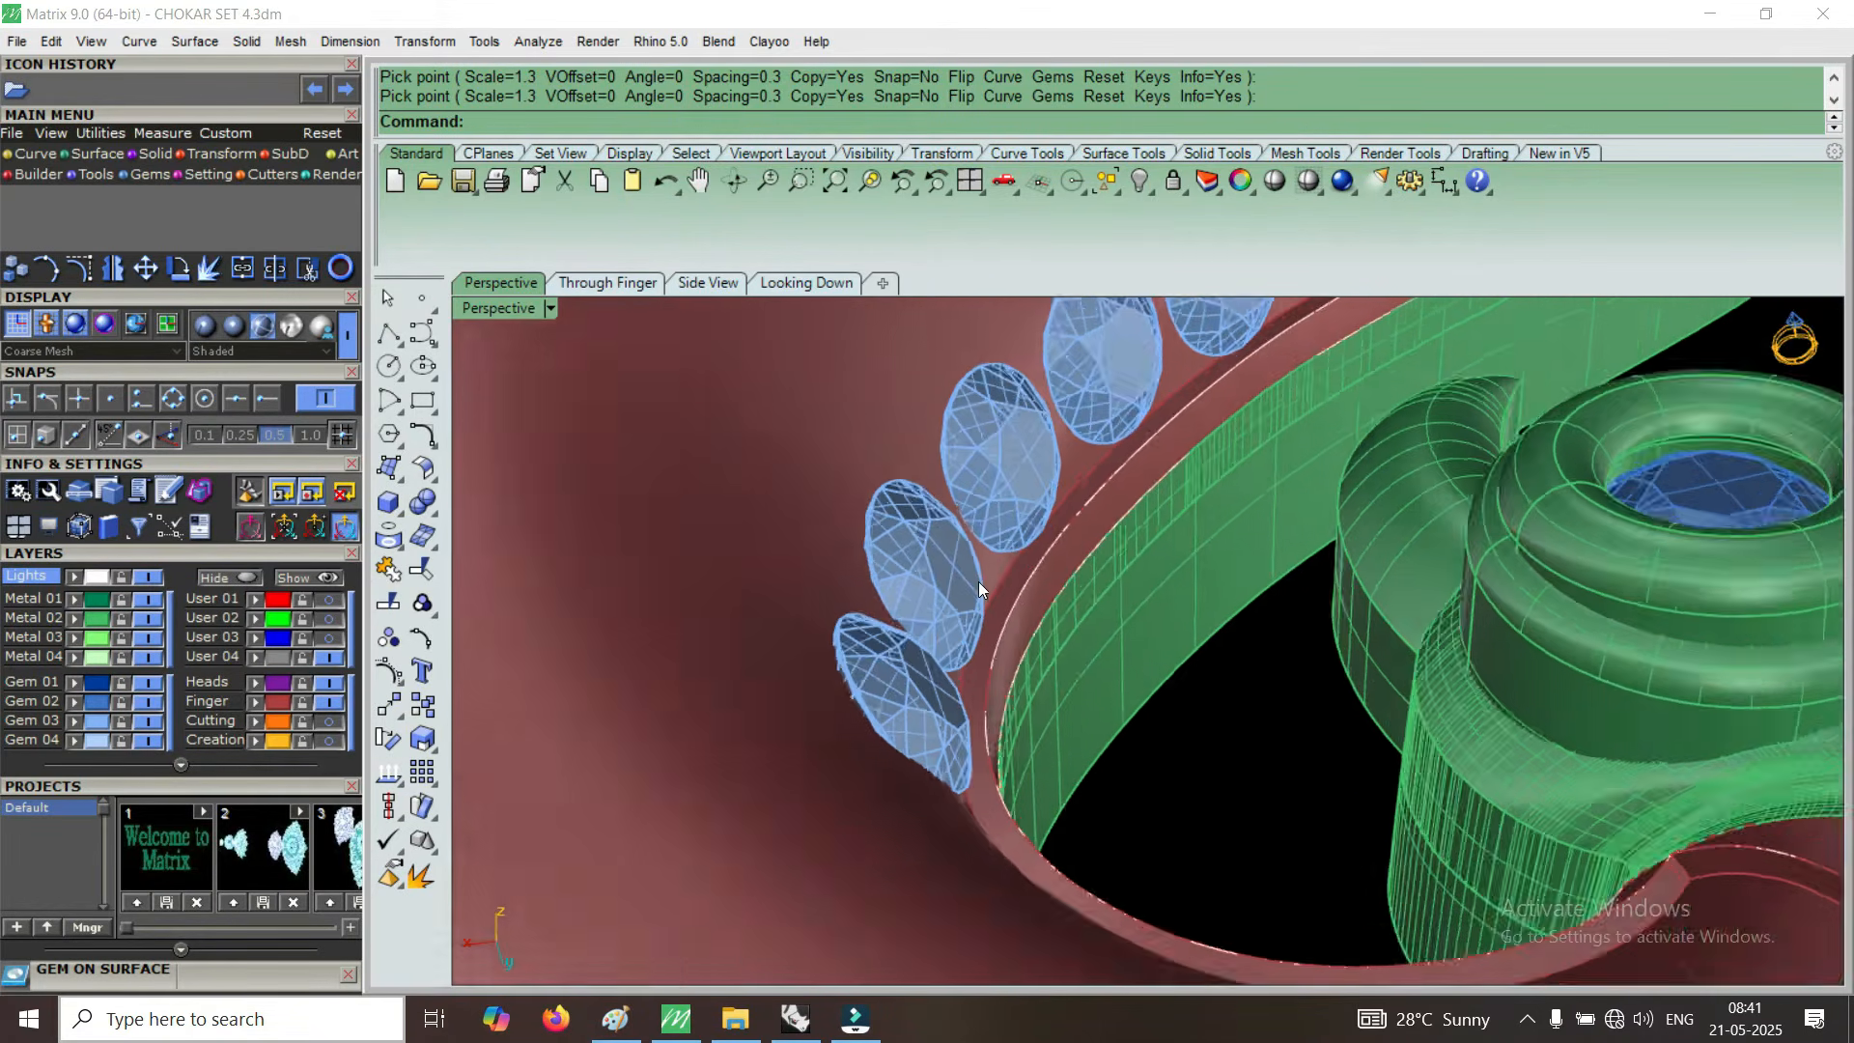
pyautogui.scroll(-2, 979, 579)
pyautogui.moveTo(1034, 641); pyautogui.dragTo(924, 589, button='right')
pyautogui.scroll(5, 838, 634)
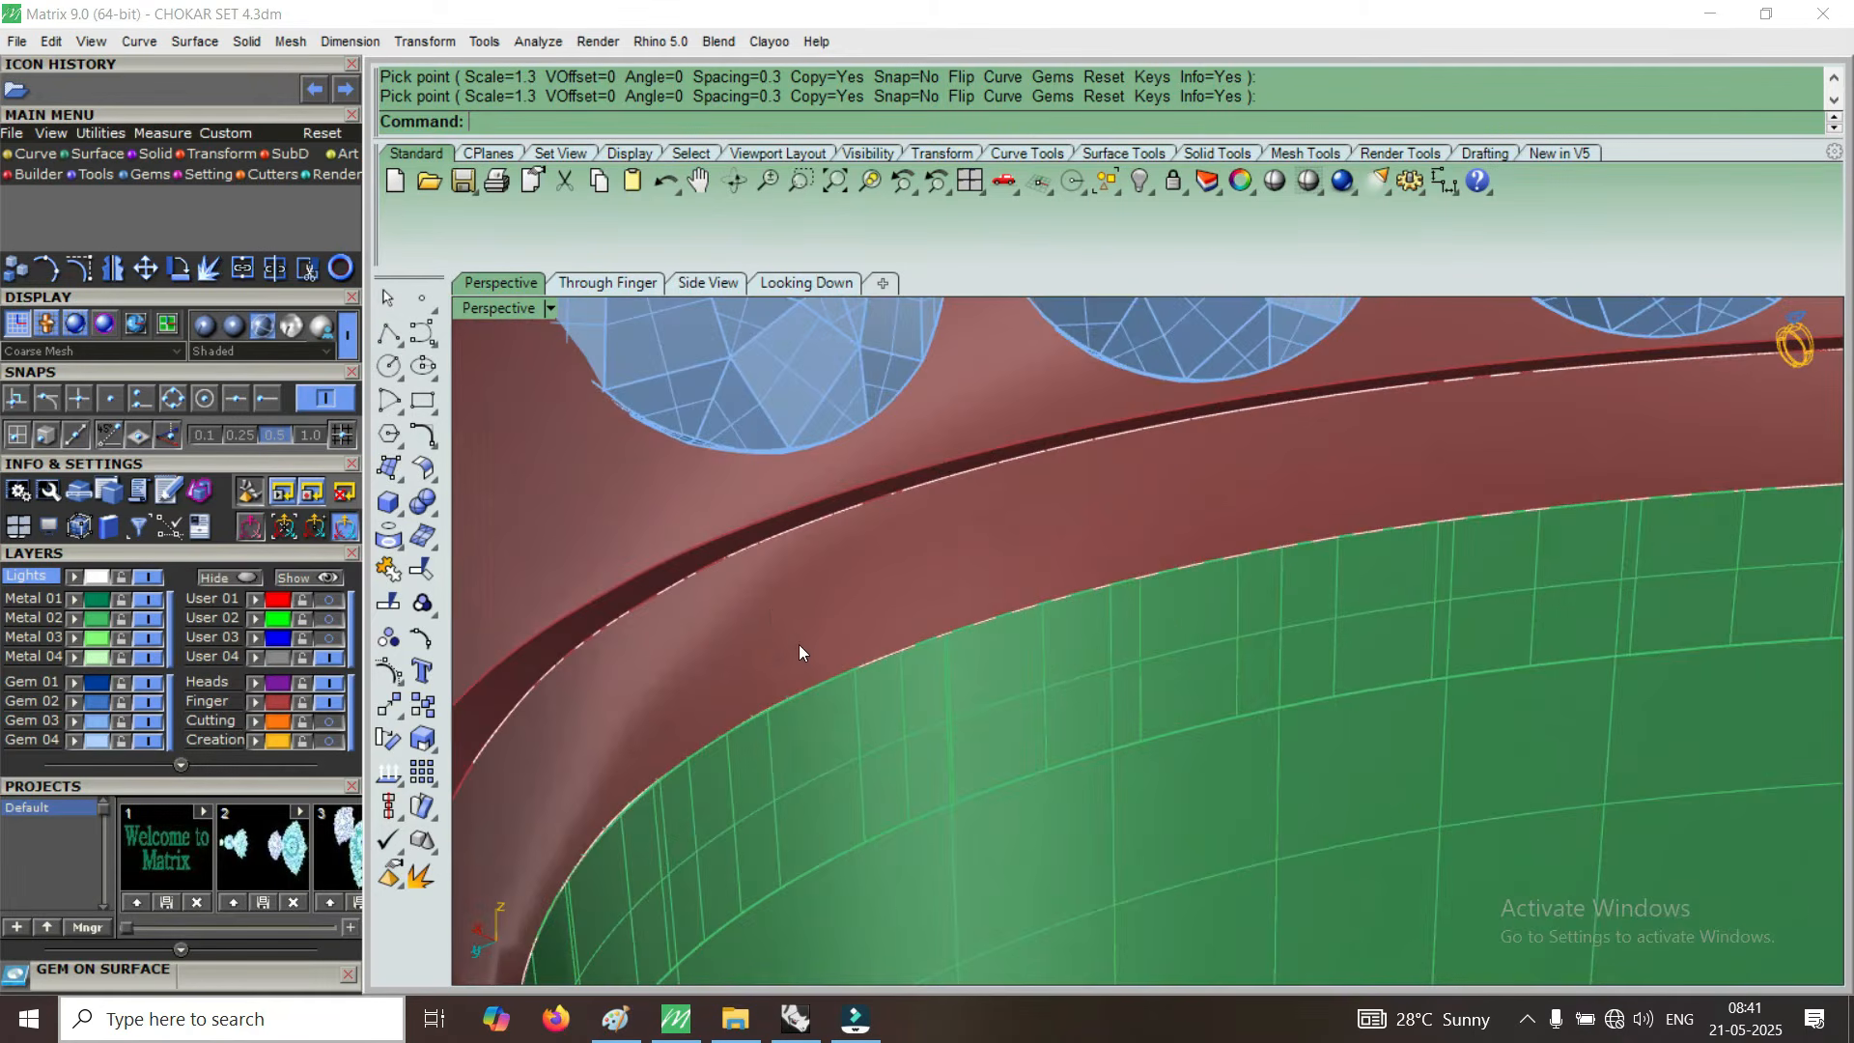
pyautogui.scroll(-4, 808, 573)
pyautogui.scroll(5, 736, 624)
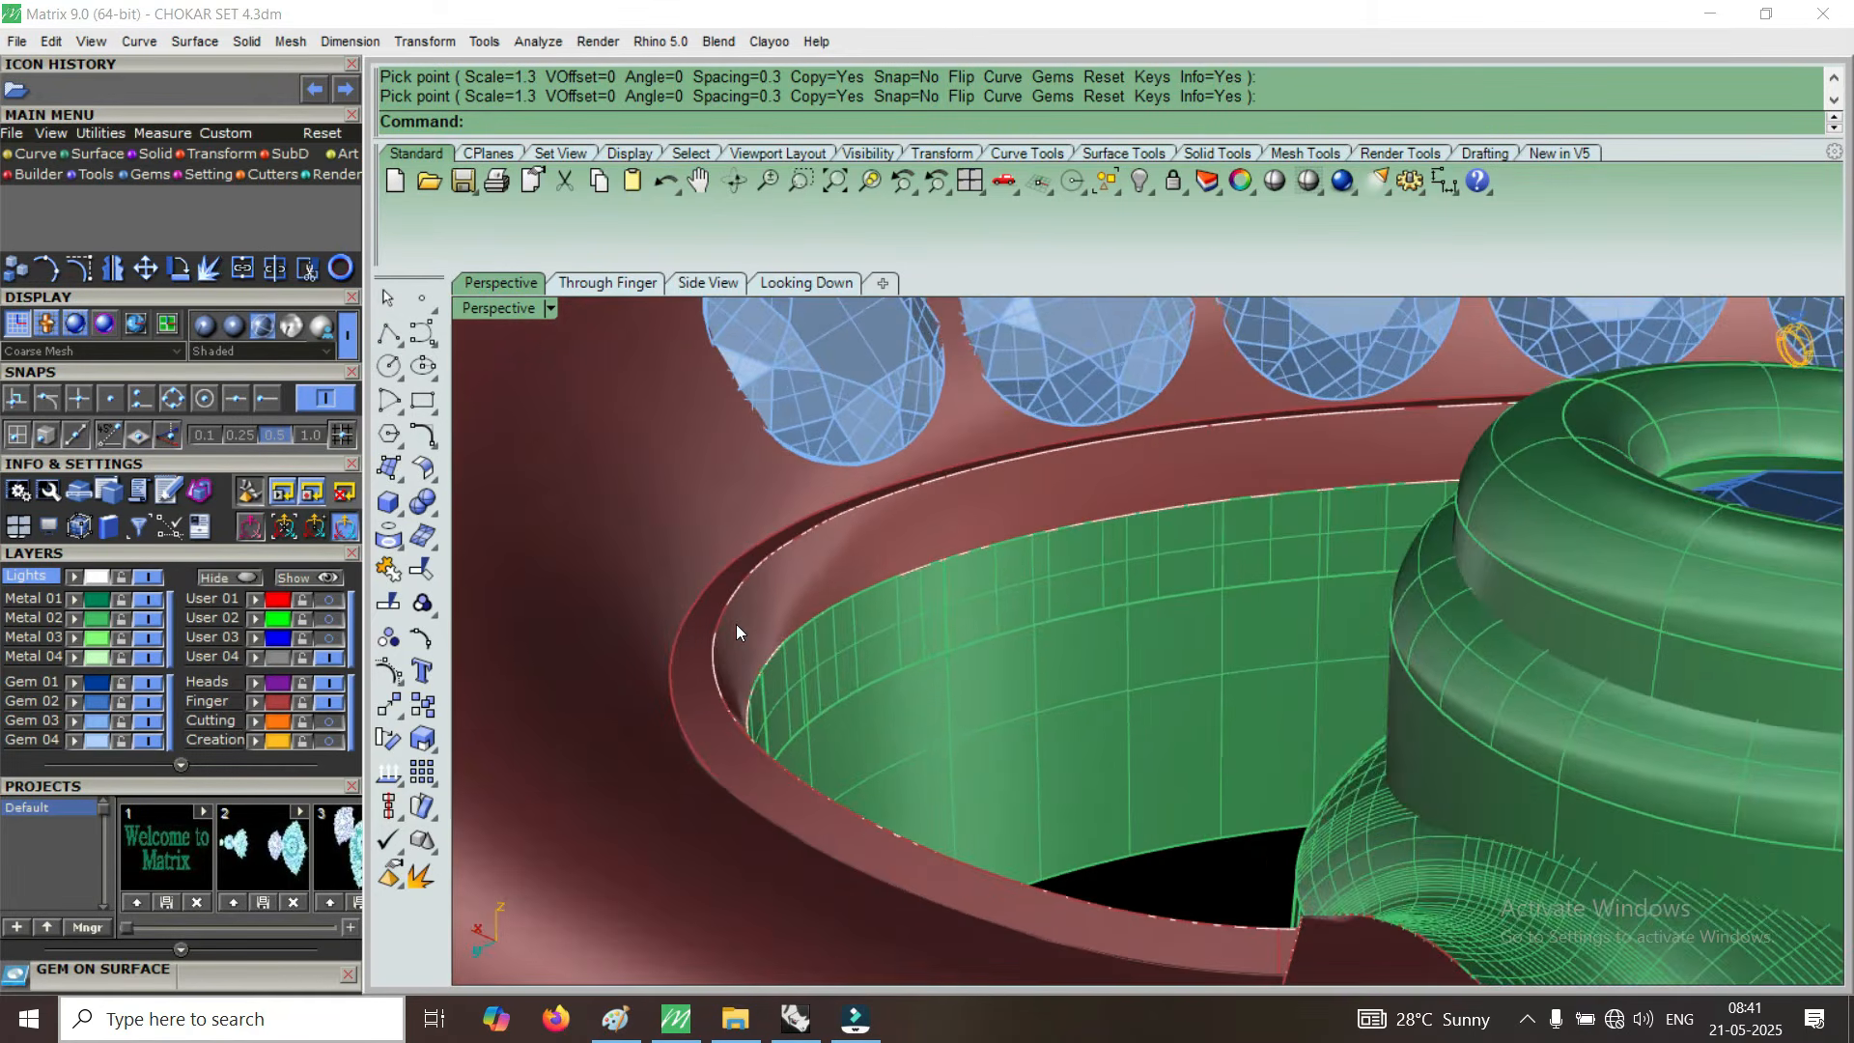
pyautogui.scroll(-3, 761, 558)
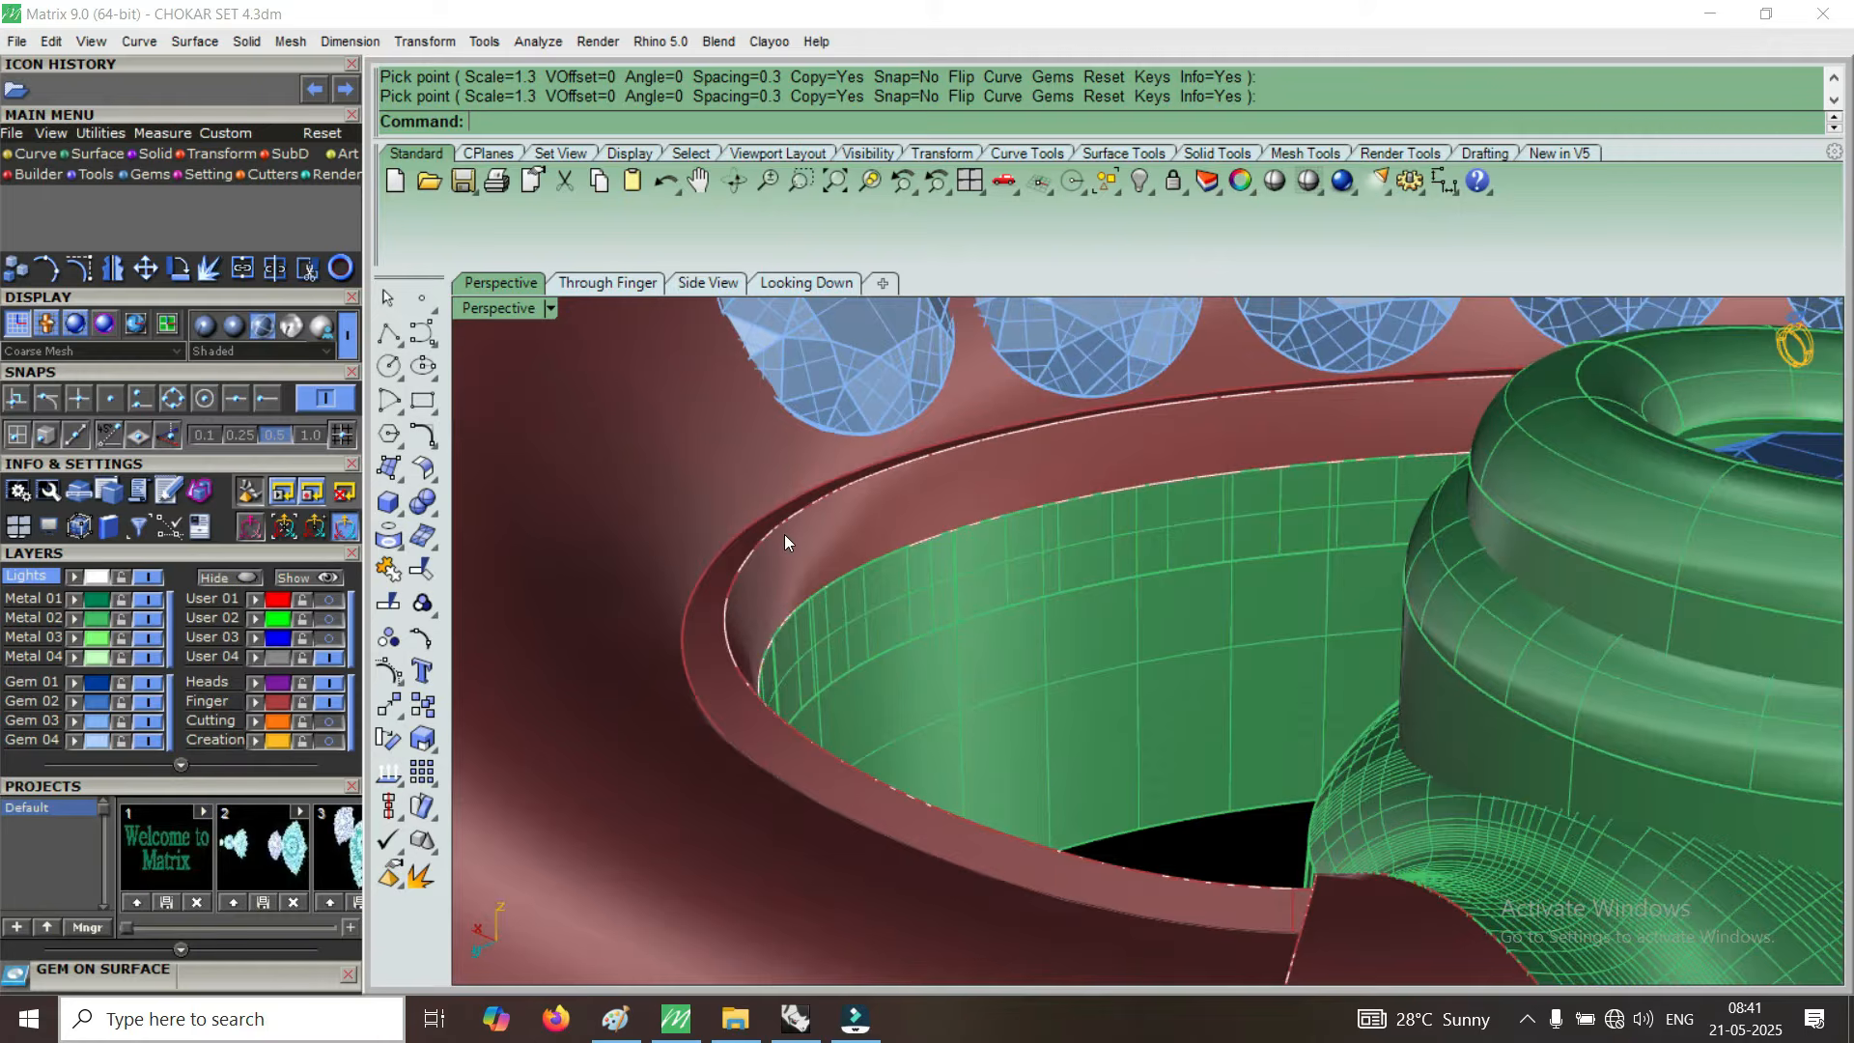
# Examine the rim's edge and side wall at the large paisley's inner curl and around its rounded outer end from close up.
pyautogui.scroll(3, 784, 533)
pyautogui.moveTo(730, 545); pyautogui.dragTo(842, 581, button='right')
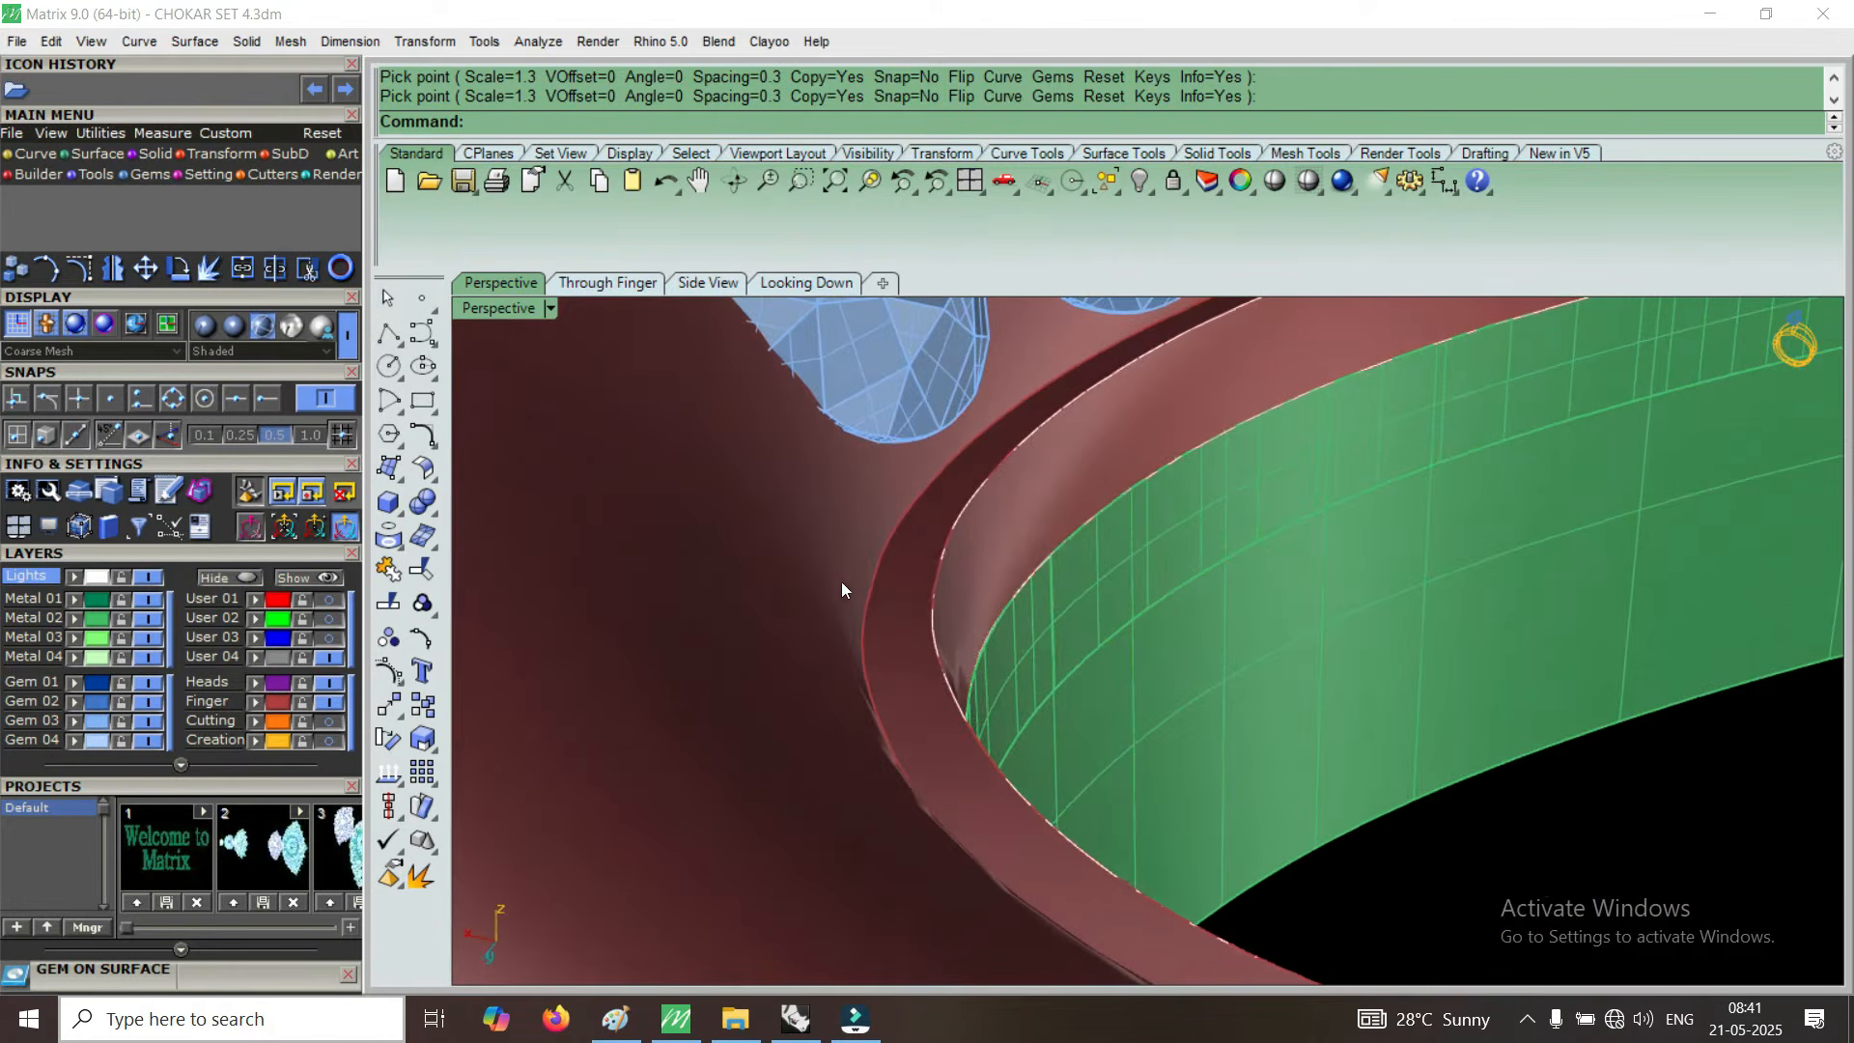
pyautogui.scroll(-4, 913, 594)
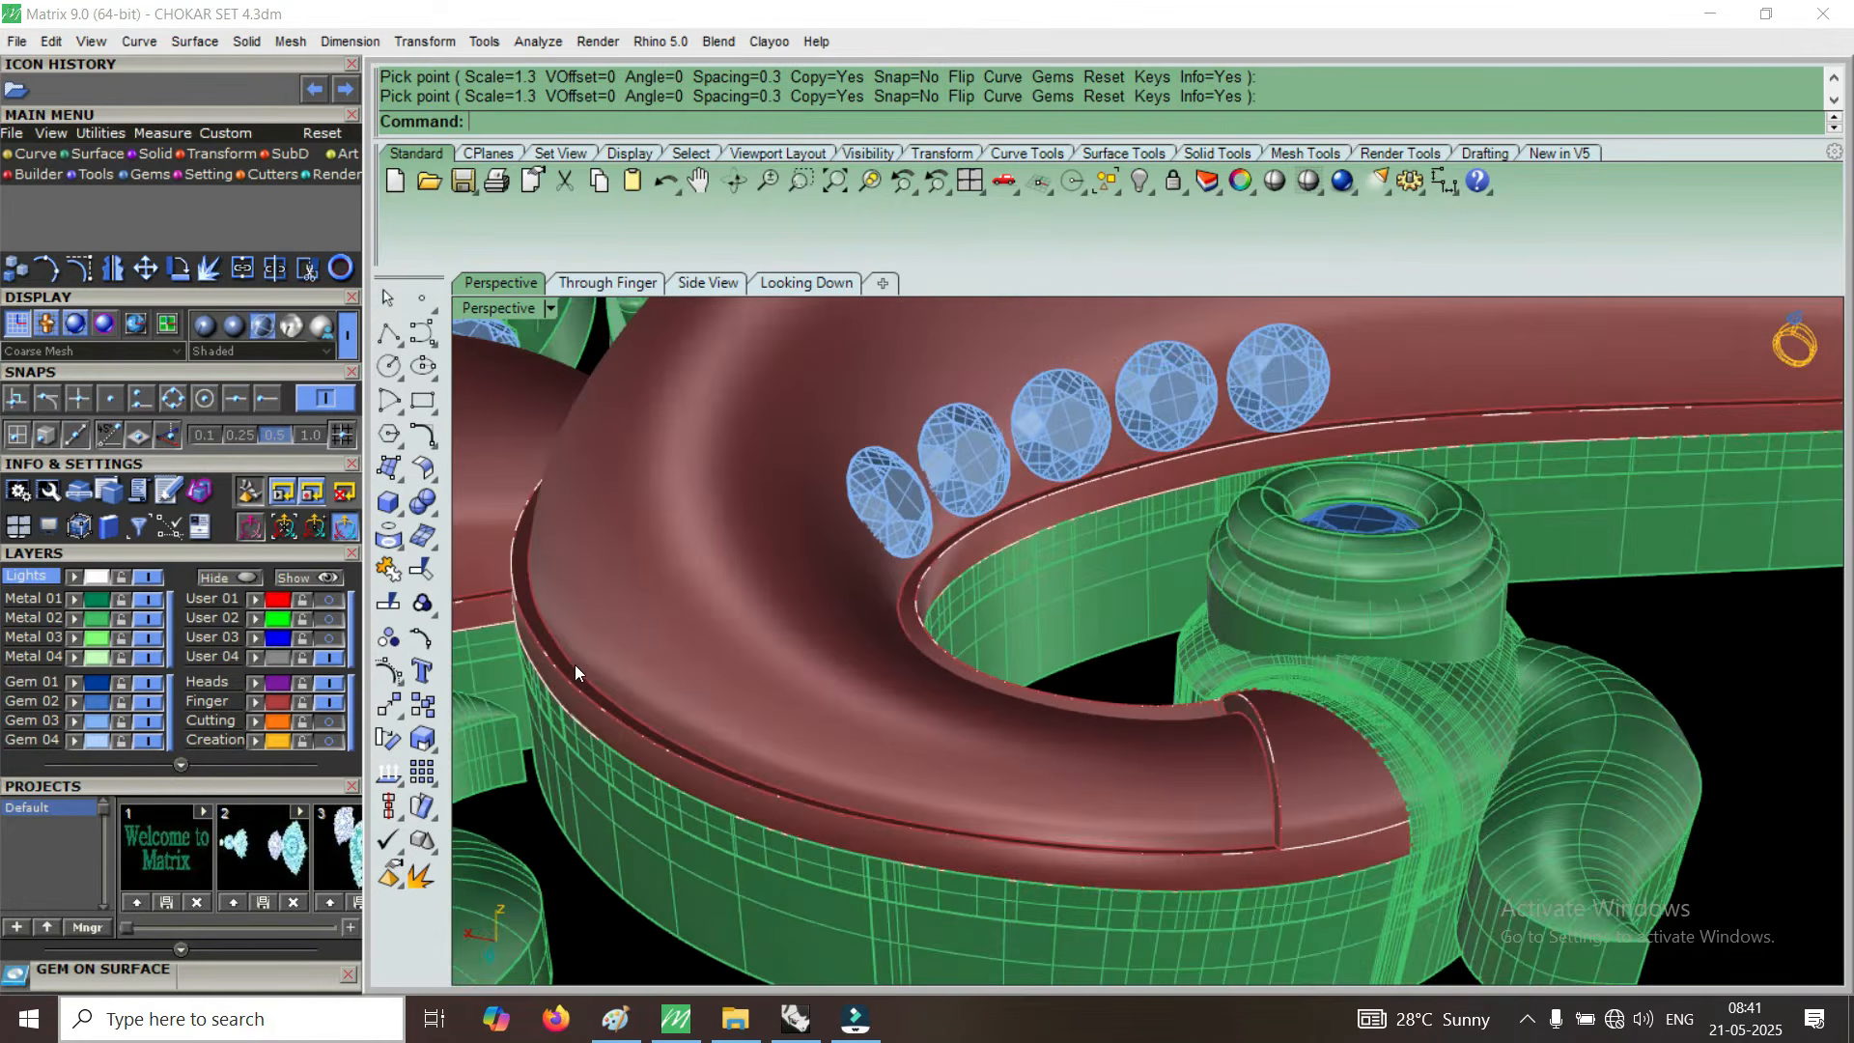
pyautogui.scroll(5, 572, 667)
pyautogui.scroll(-4, 689, 755)
pyautogui.moveTo(689, 756); pyautogui.dragTo(546, 635, button='right')
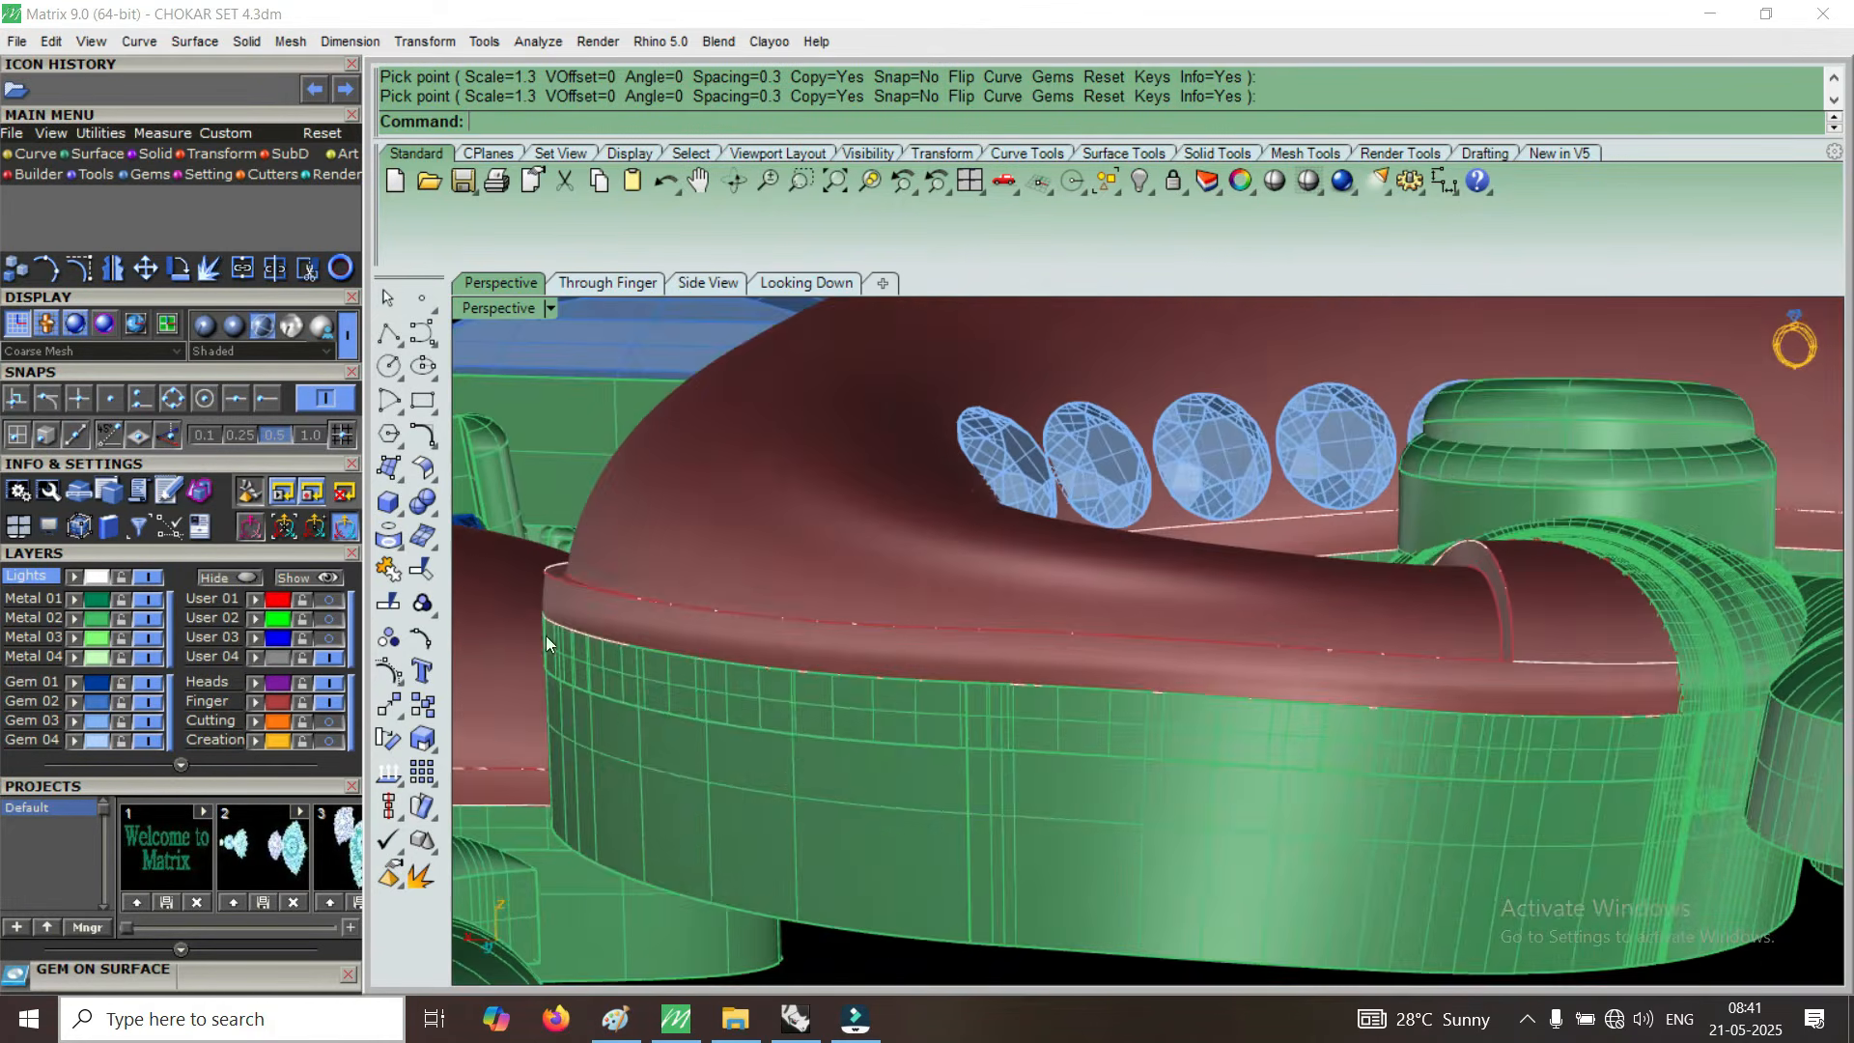
pyautogui.scroll(5, 546, 635)
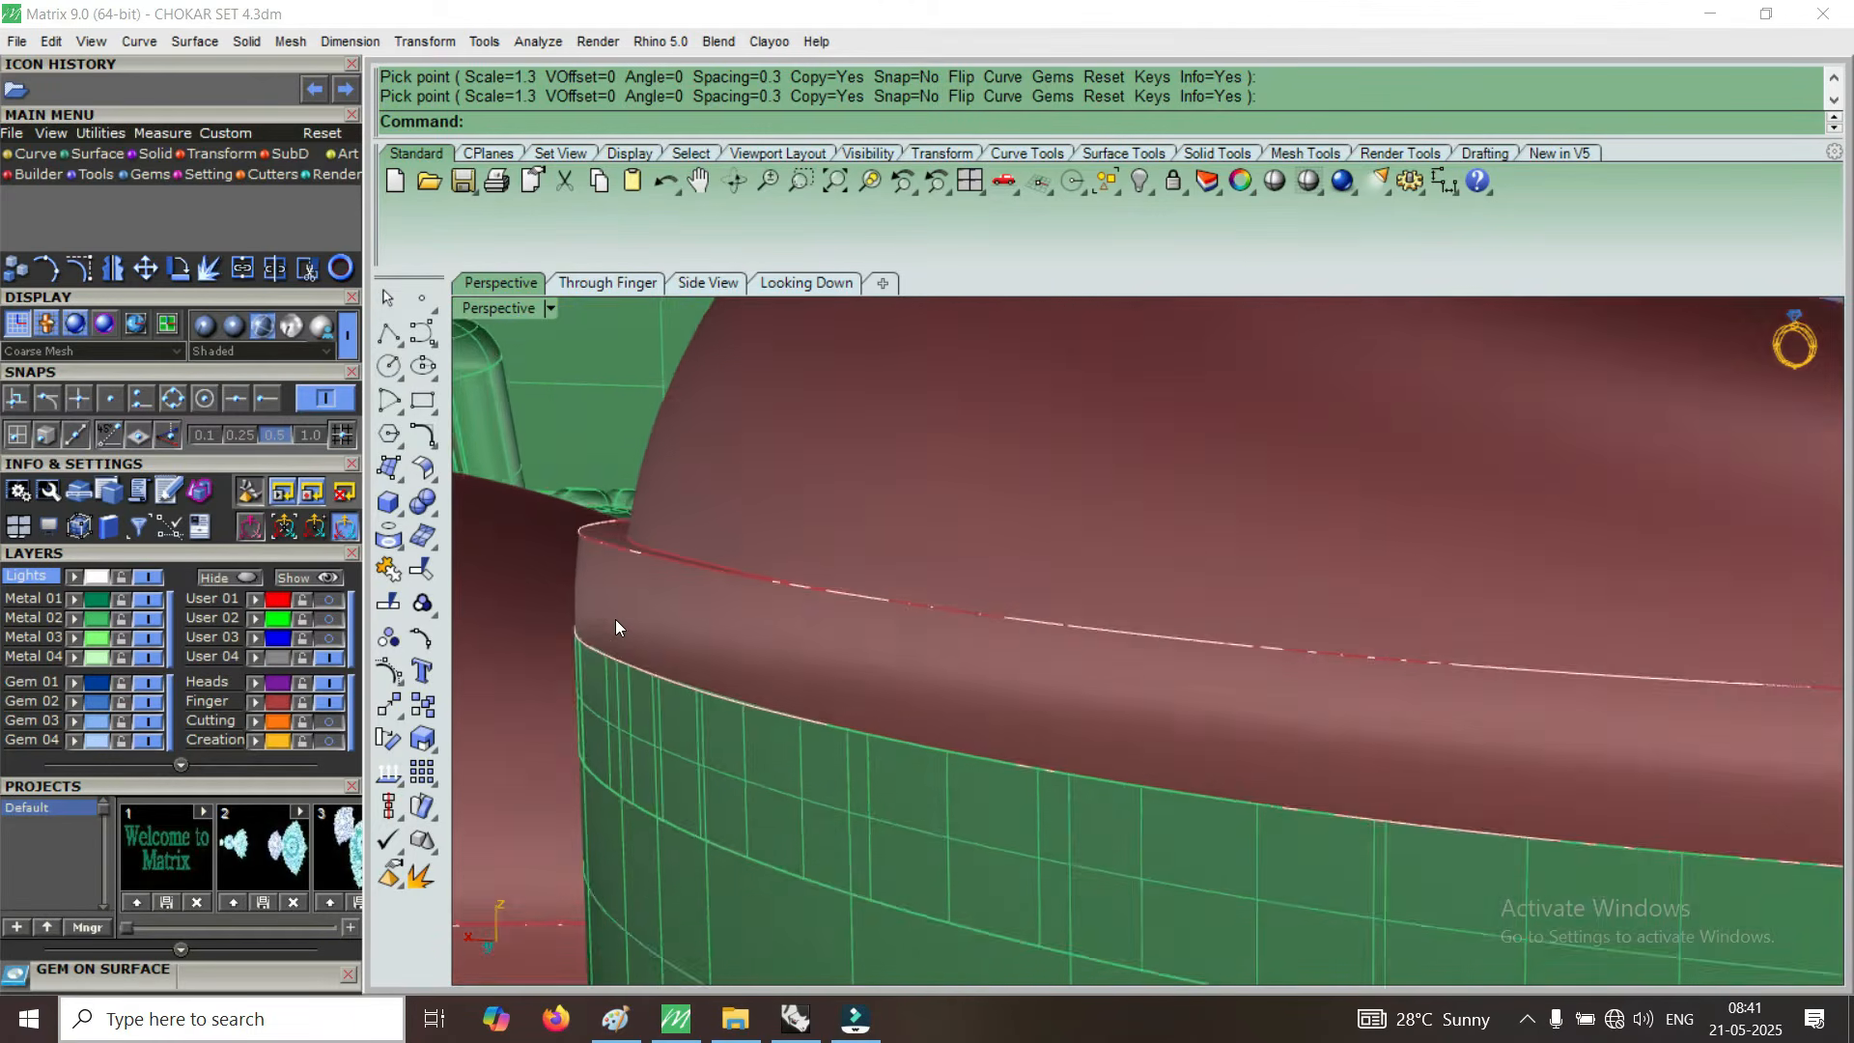
pyautogui.scroll(-2, 616, 625)
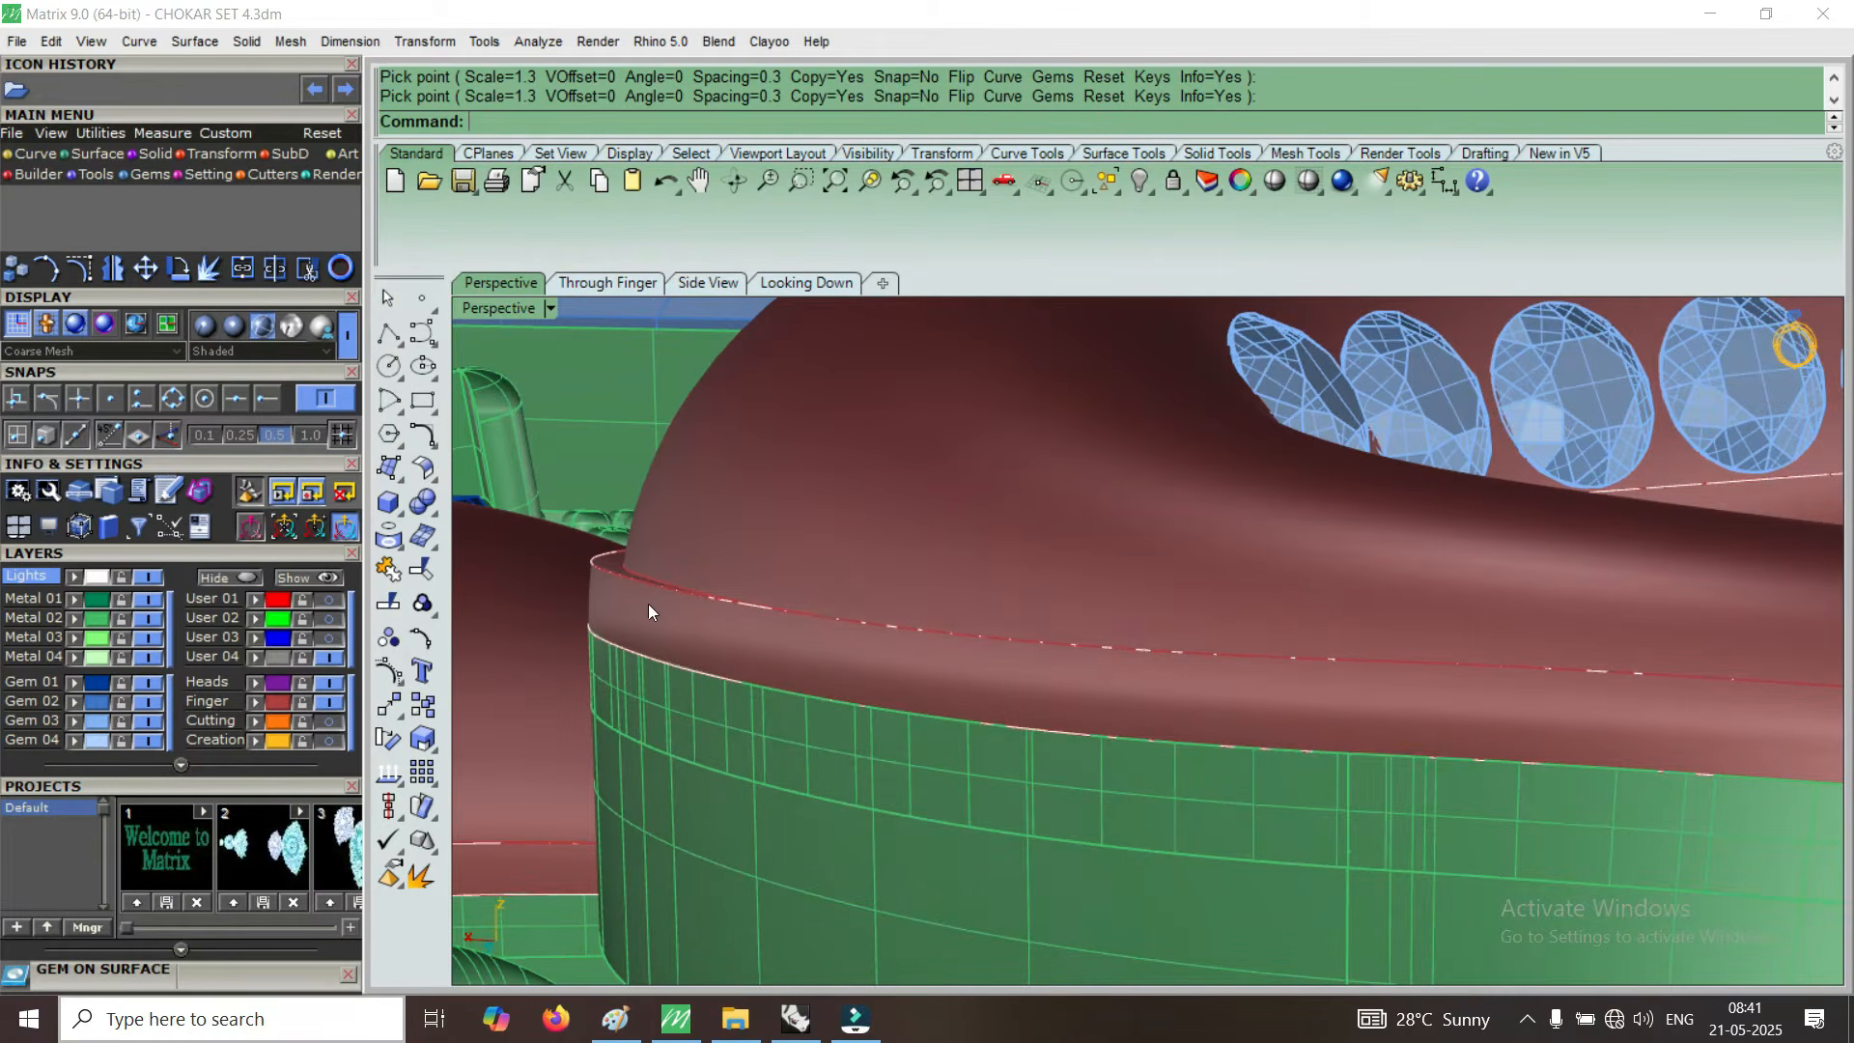
pyautogui.moveTo(693, 620); pyautogui.dragTo(1115, 589, button='right')
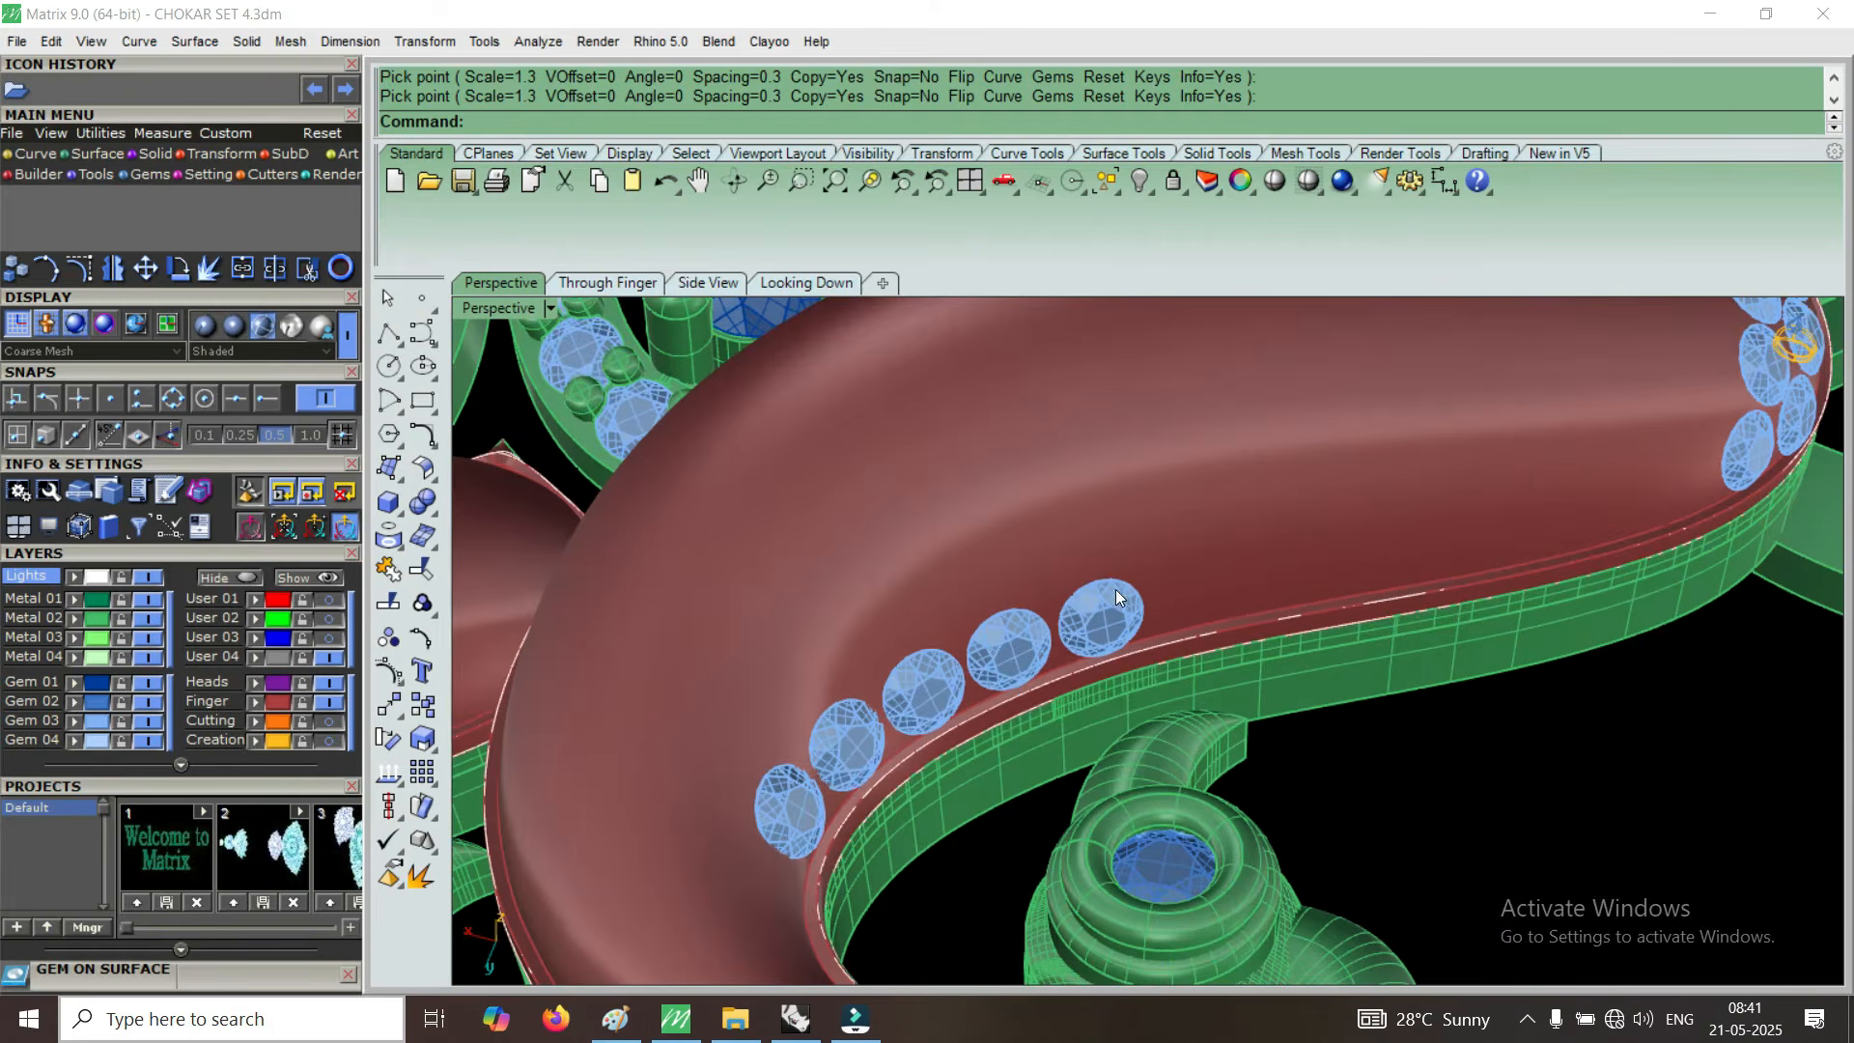
# Compare the gem row along the large paisley's inner curl with the staggered rows near its tip from several angles.
pyautogui.scroll(-3, 1018, 647)
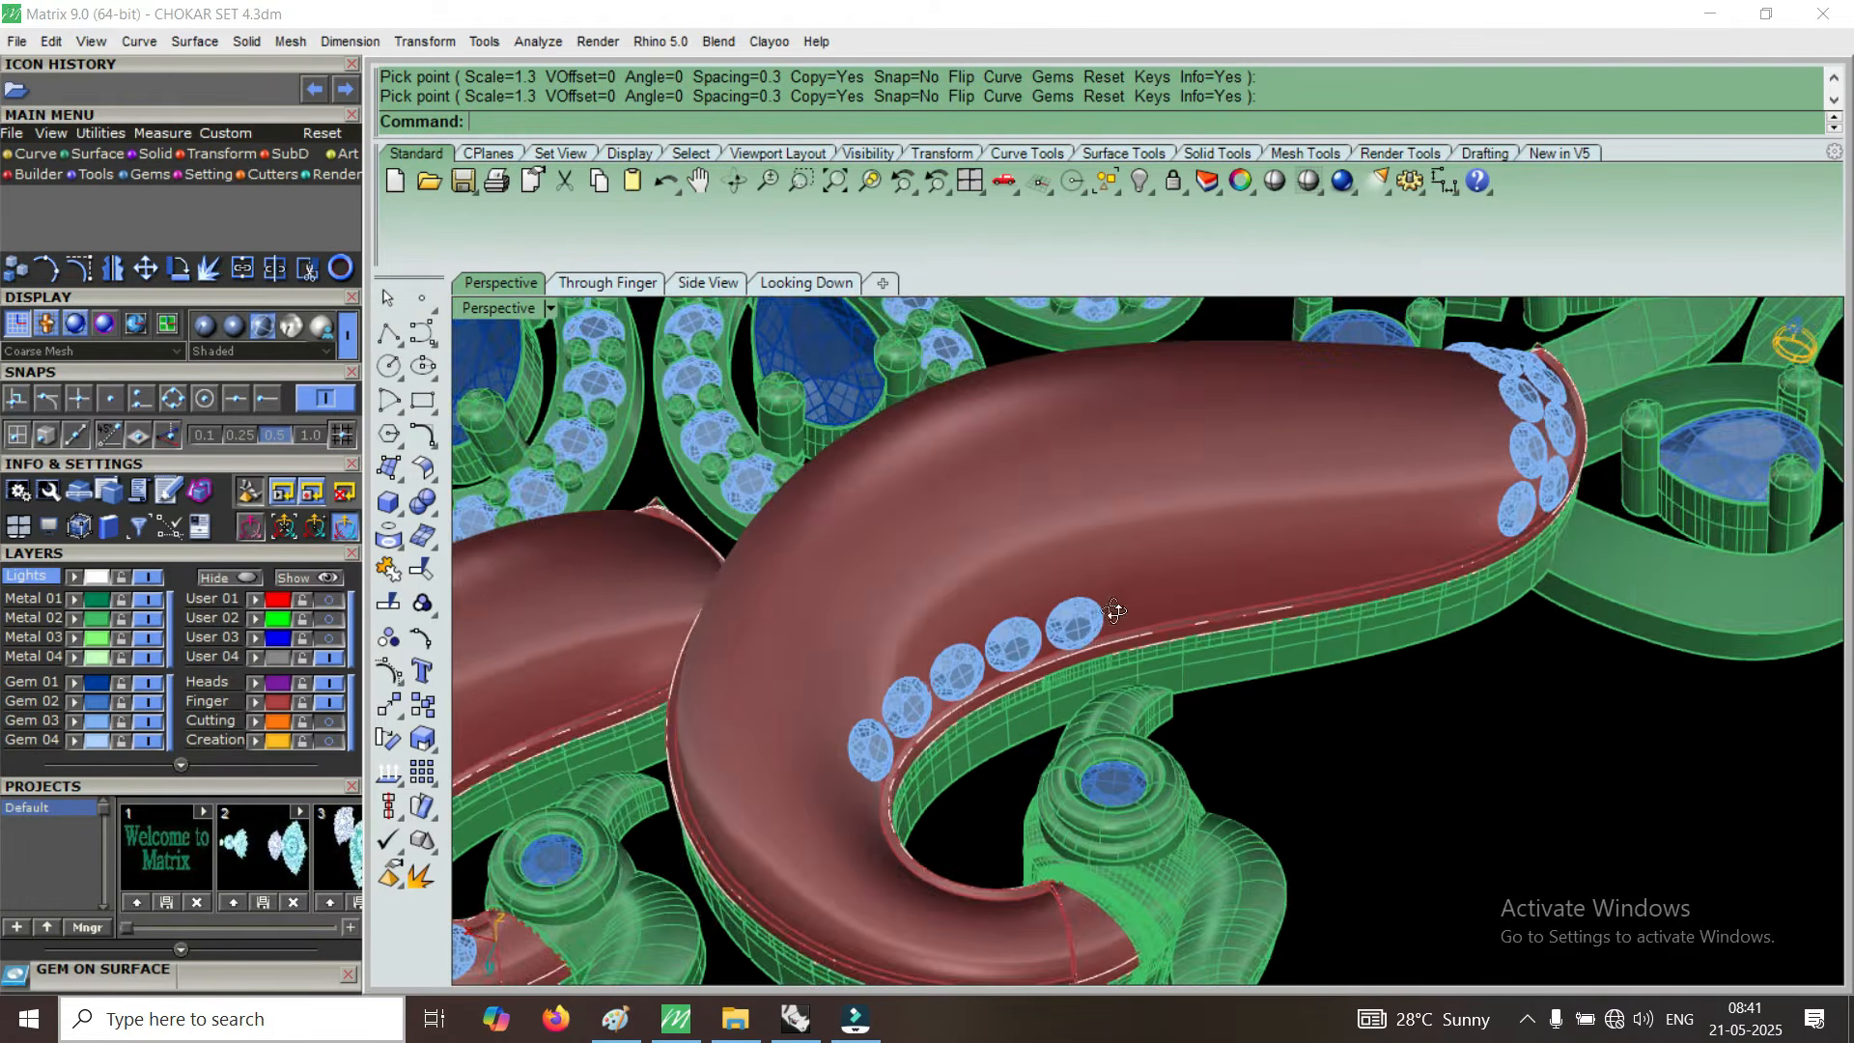
pyautogui.scroll(2, 1080, 682)
pyautogui.moveTo(1079, 682); pyautogui.dragTo(1066, 698, button='right')
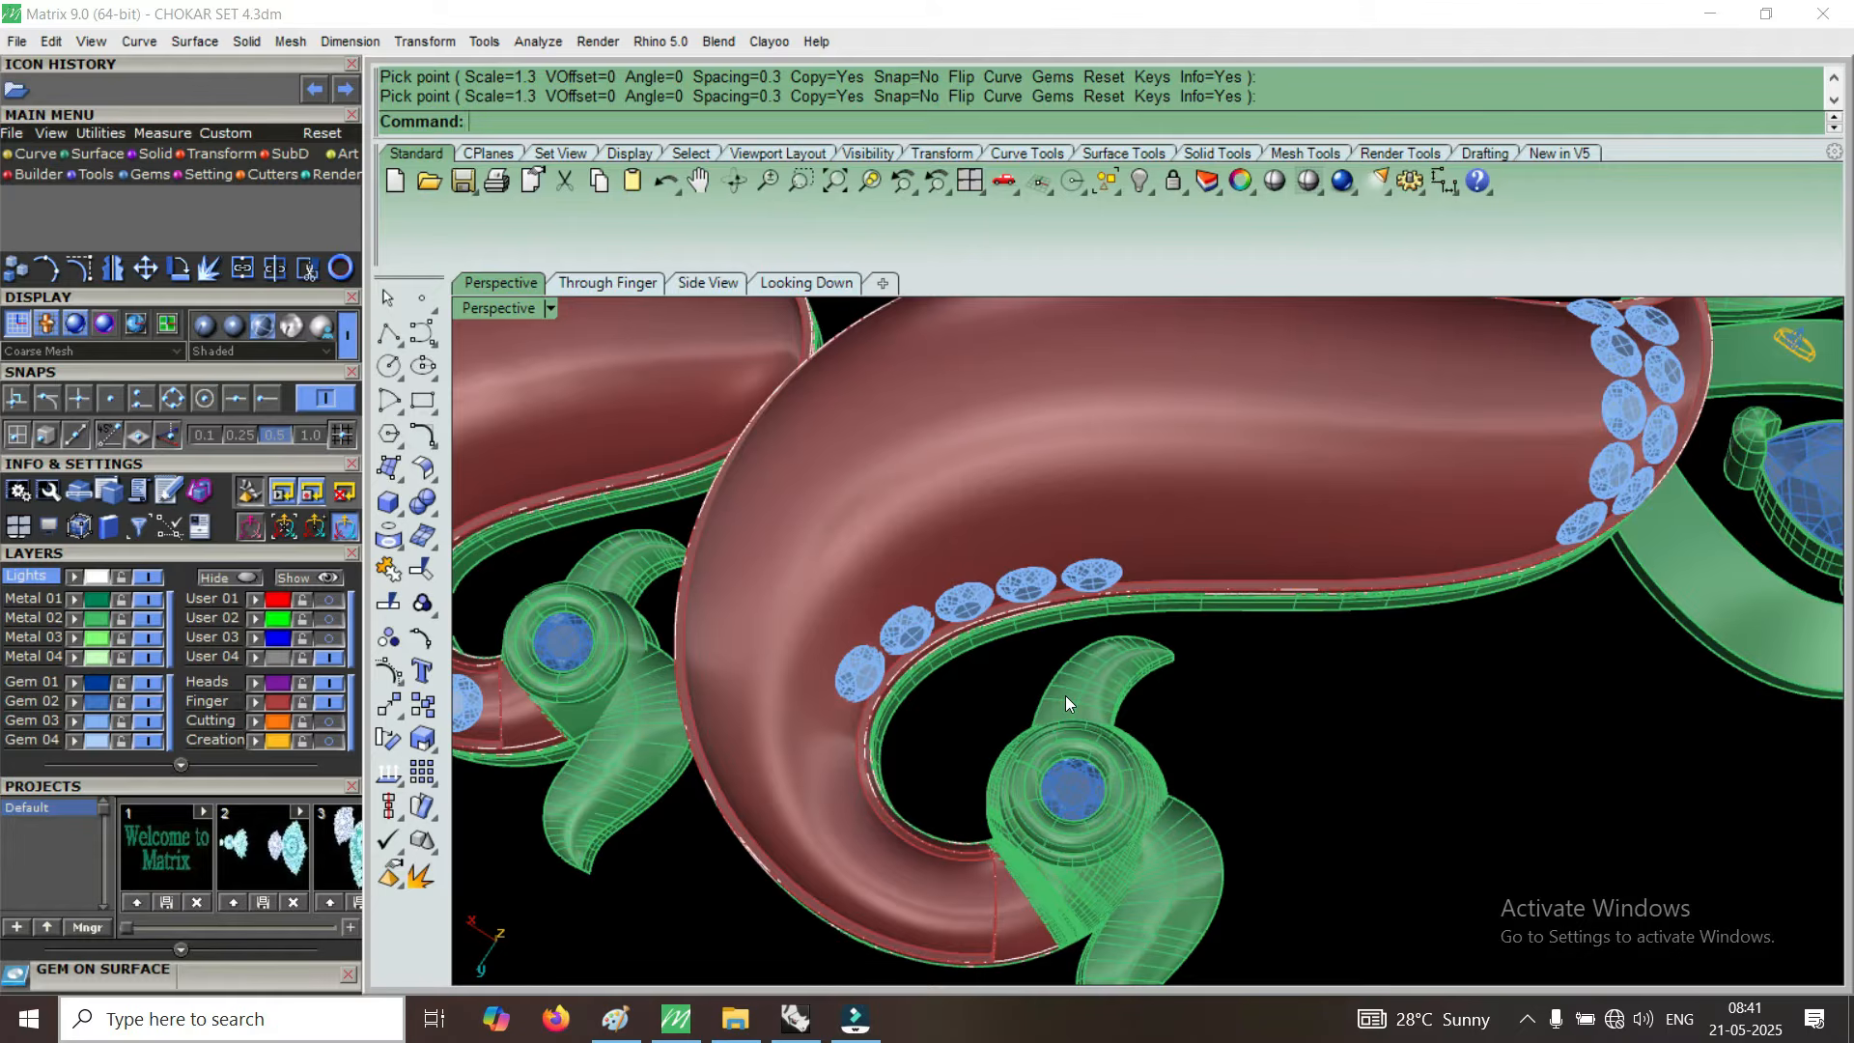
pyautogui.moveTo(1019, 755); pyautogui.dragTo(1050, 582, button='right')
pyautogui.scroll(2, 1050, 582)
pyautogui.scroll(-3, 1053, 579)
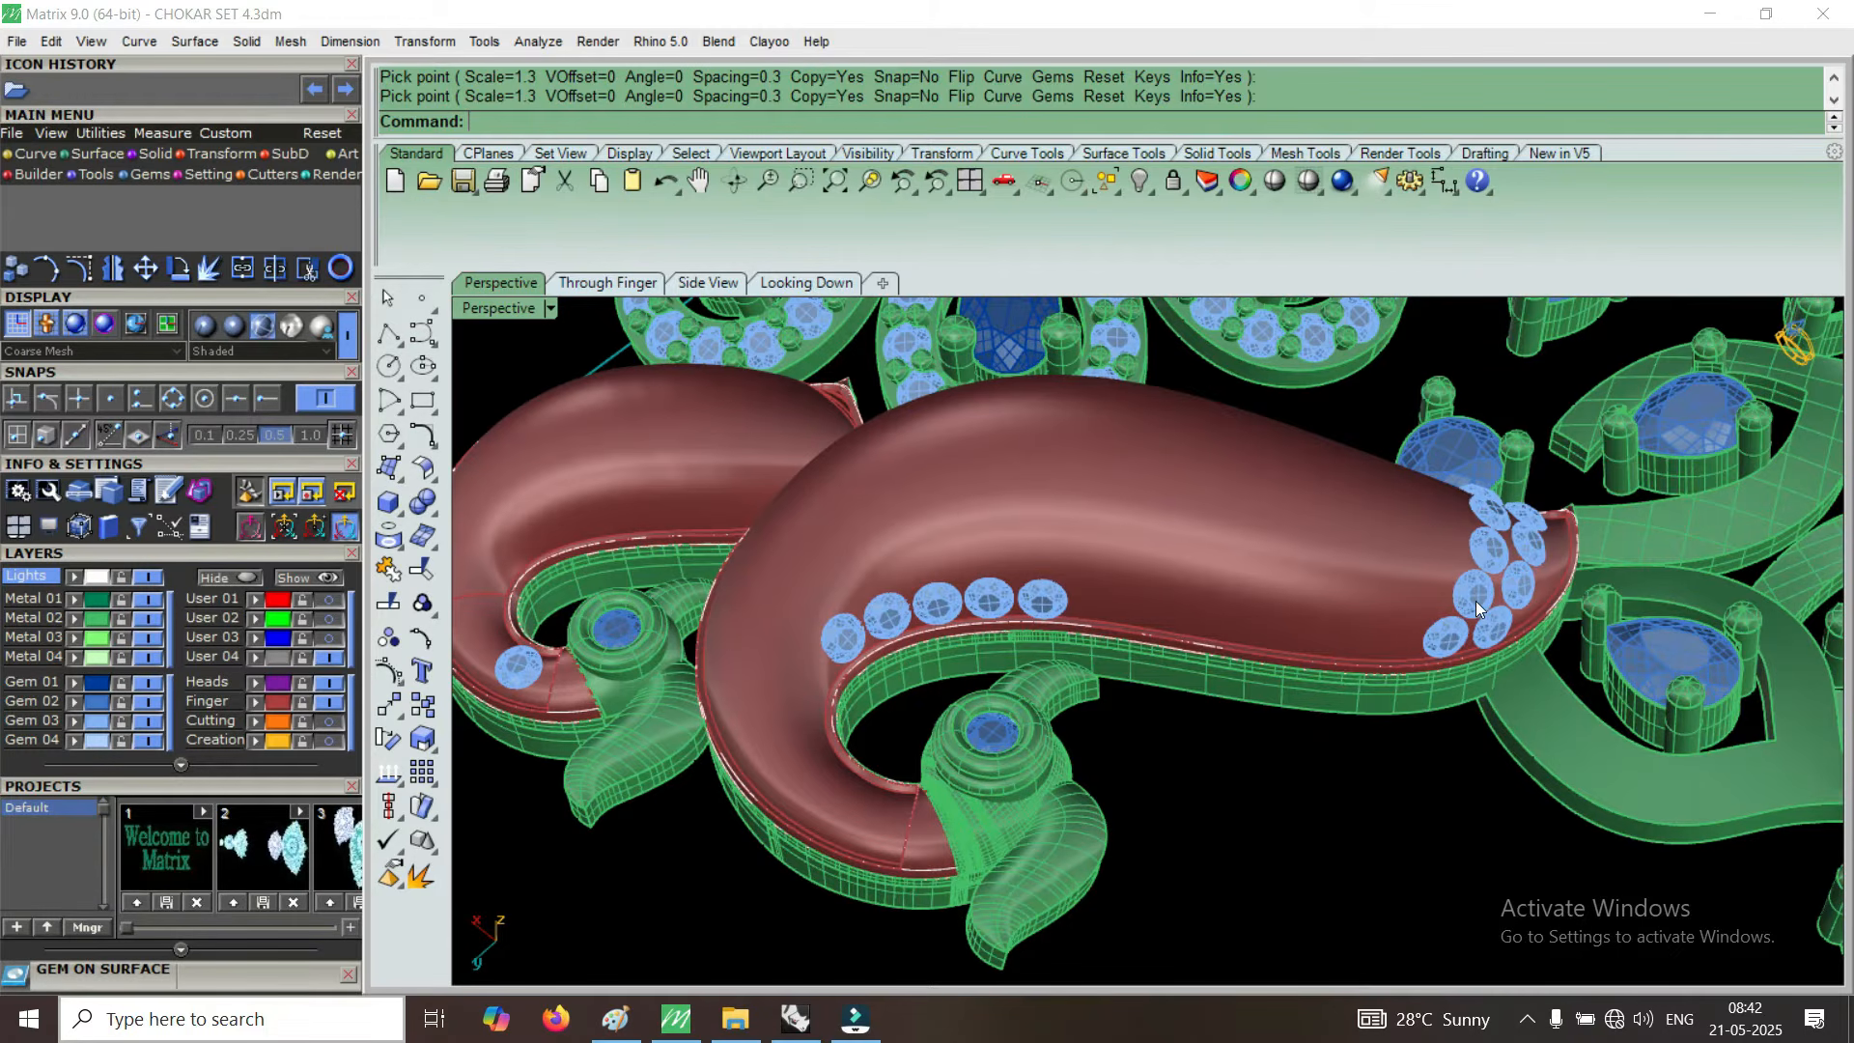
pyautogui.moveTo(1431, 591); pyautogui.dragTo(1230, 674, button='right')
pyautogui.scroll(-2, 1230, 674)
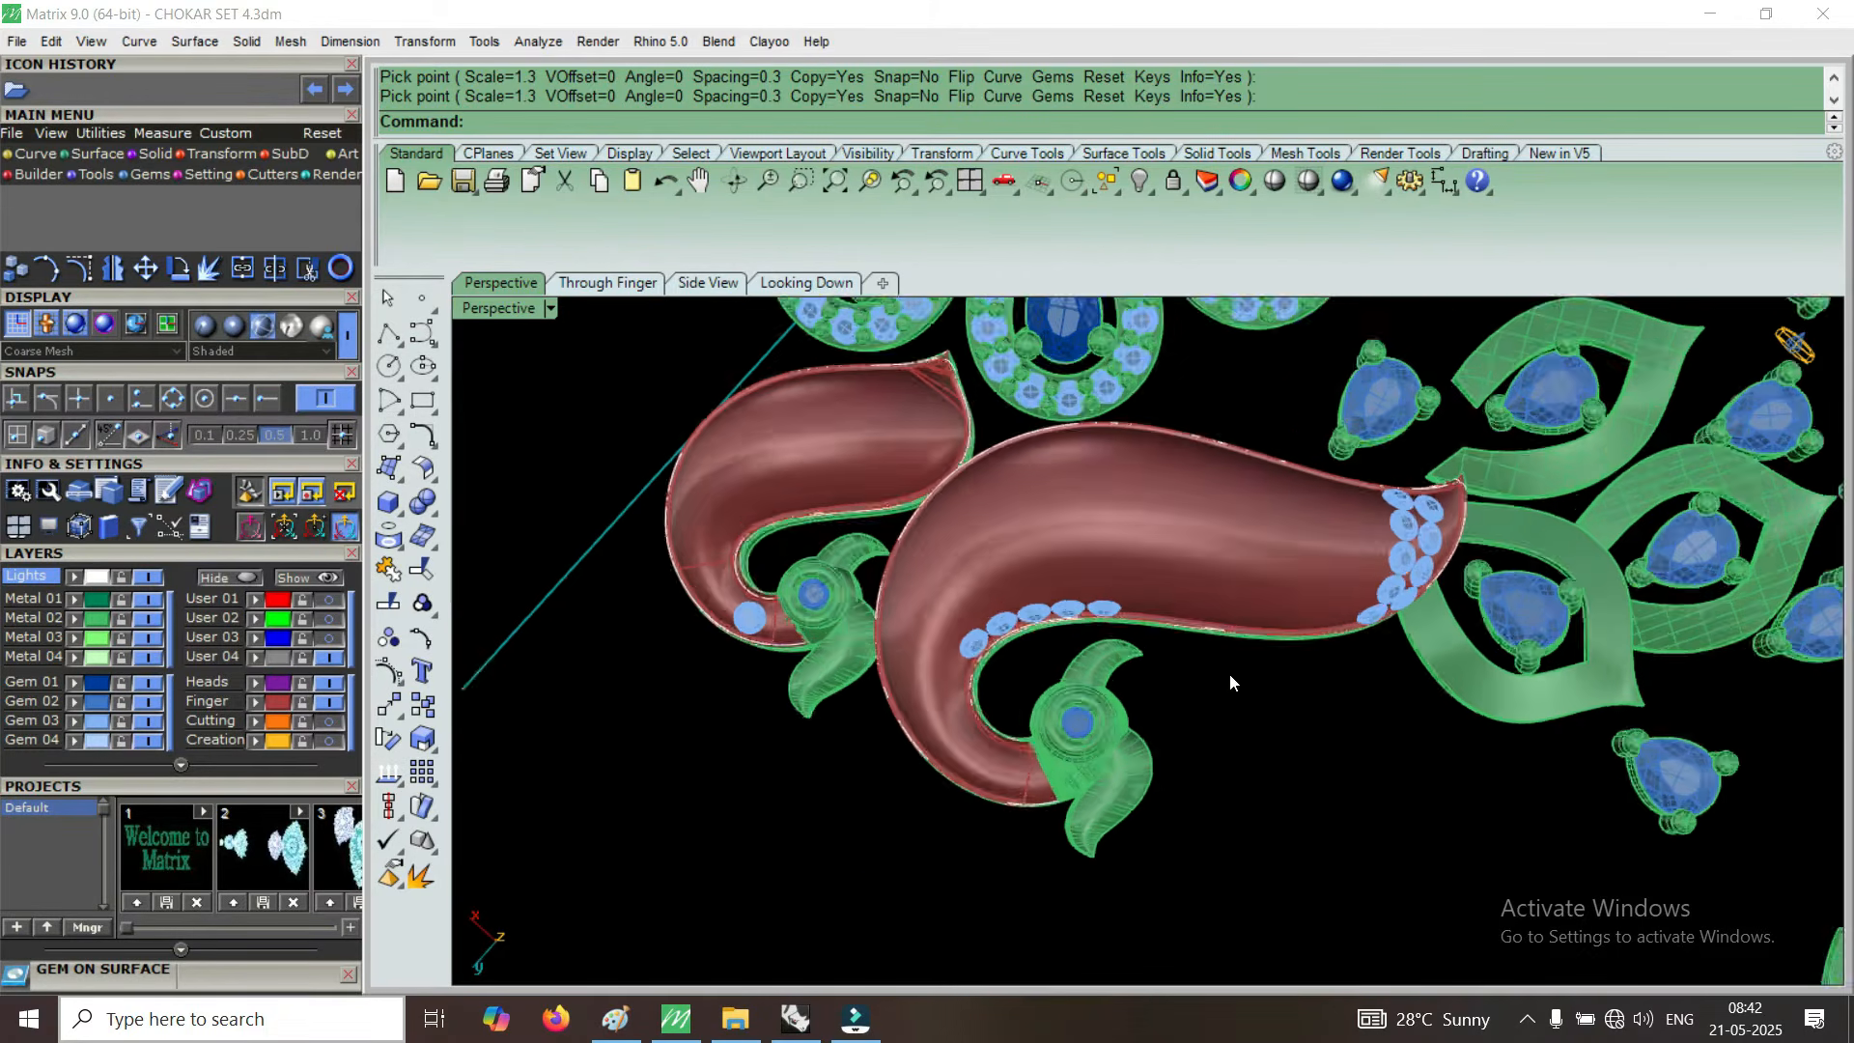
# Locate the assembled reference choker away from the working parts and bring its gem-set paisleys into close view.
pyautogui.scroll(-1, 1230, 674)
pyautogui.scroll(-2, 1059, 659)
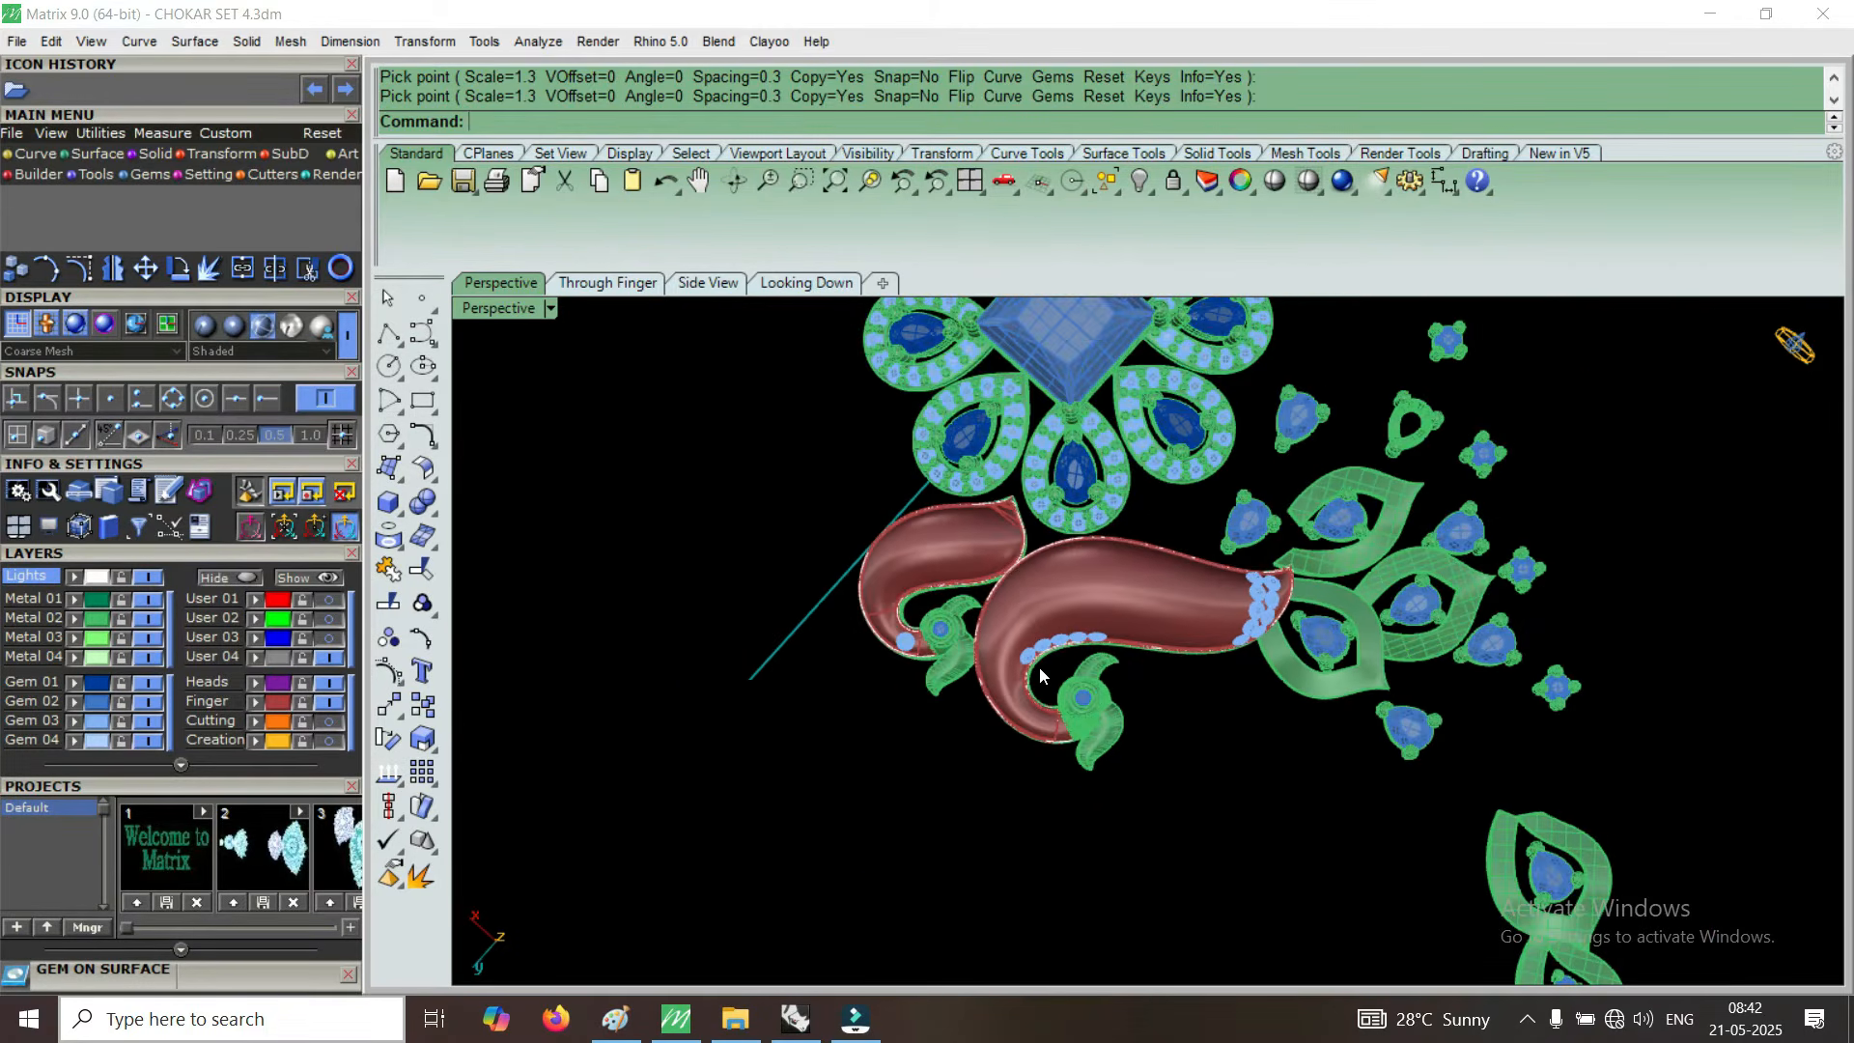
pyautogui.scroll(-2, 1047, 673)
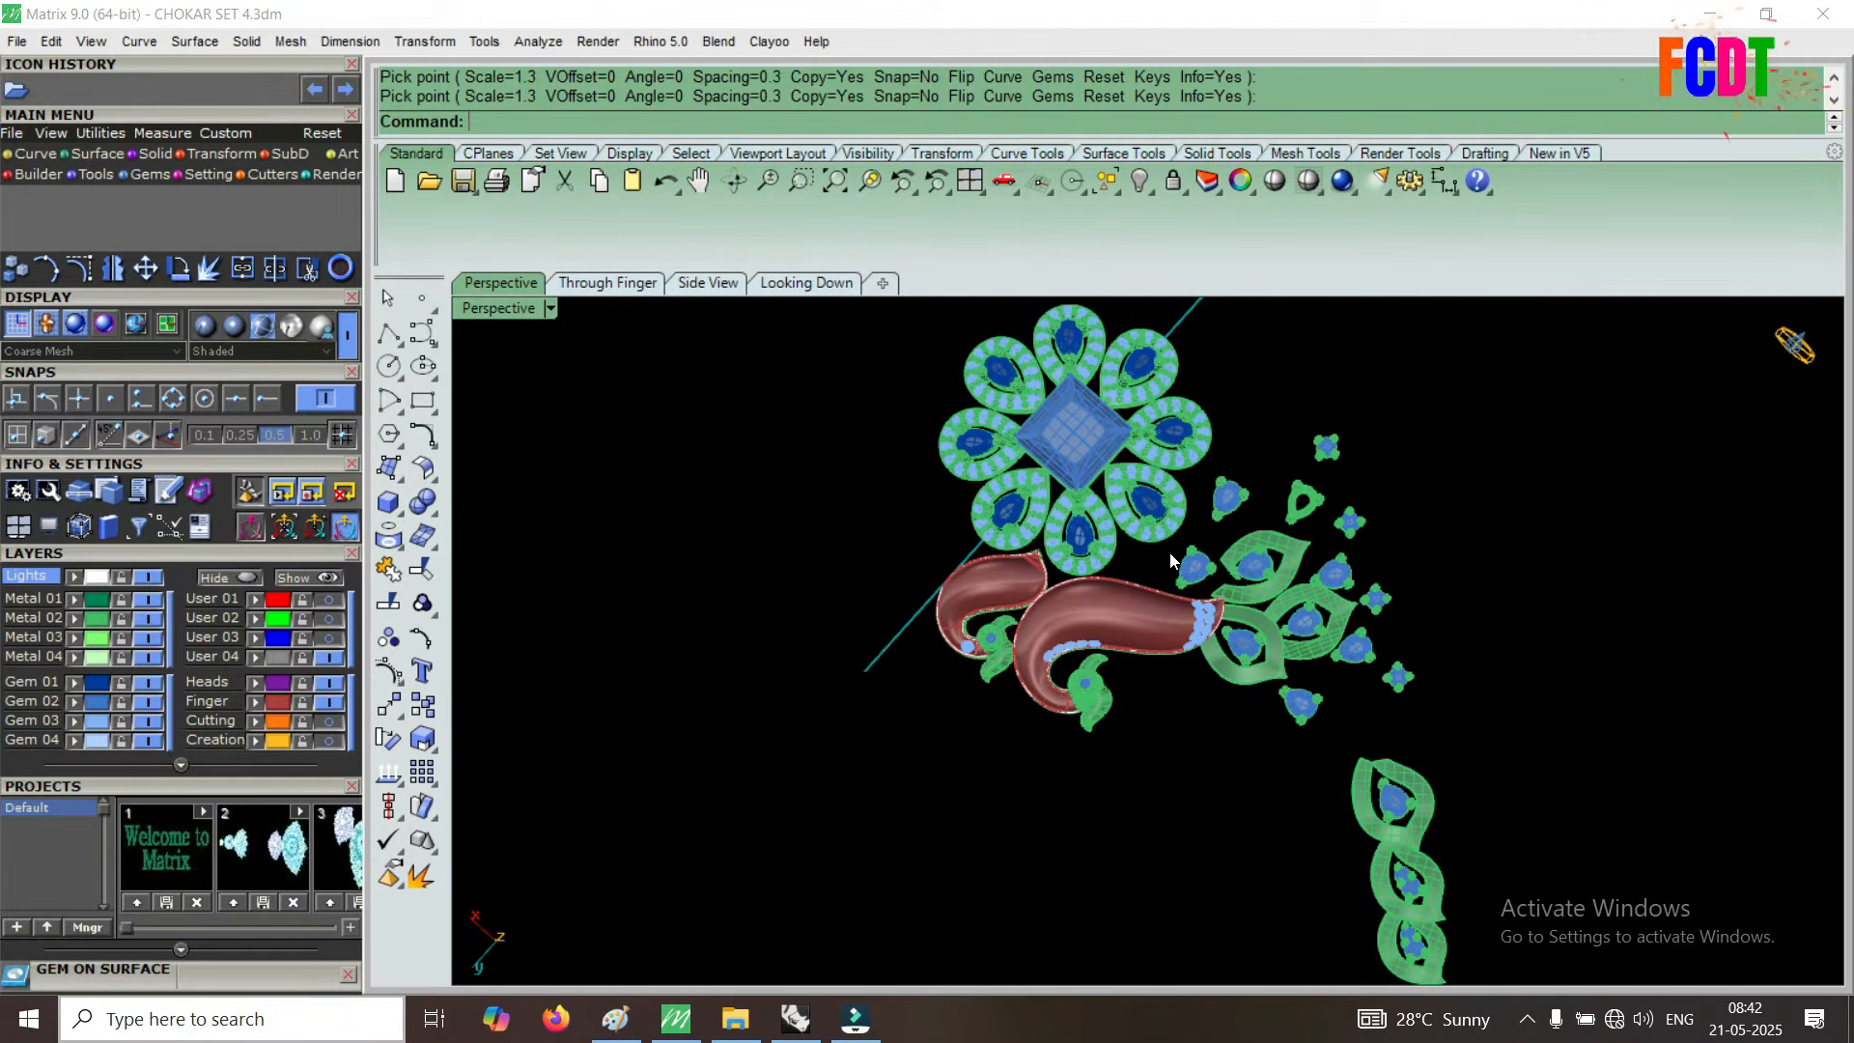
pyautogui.scroll(-2, 1207, 553)
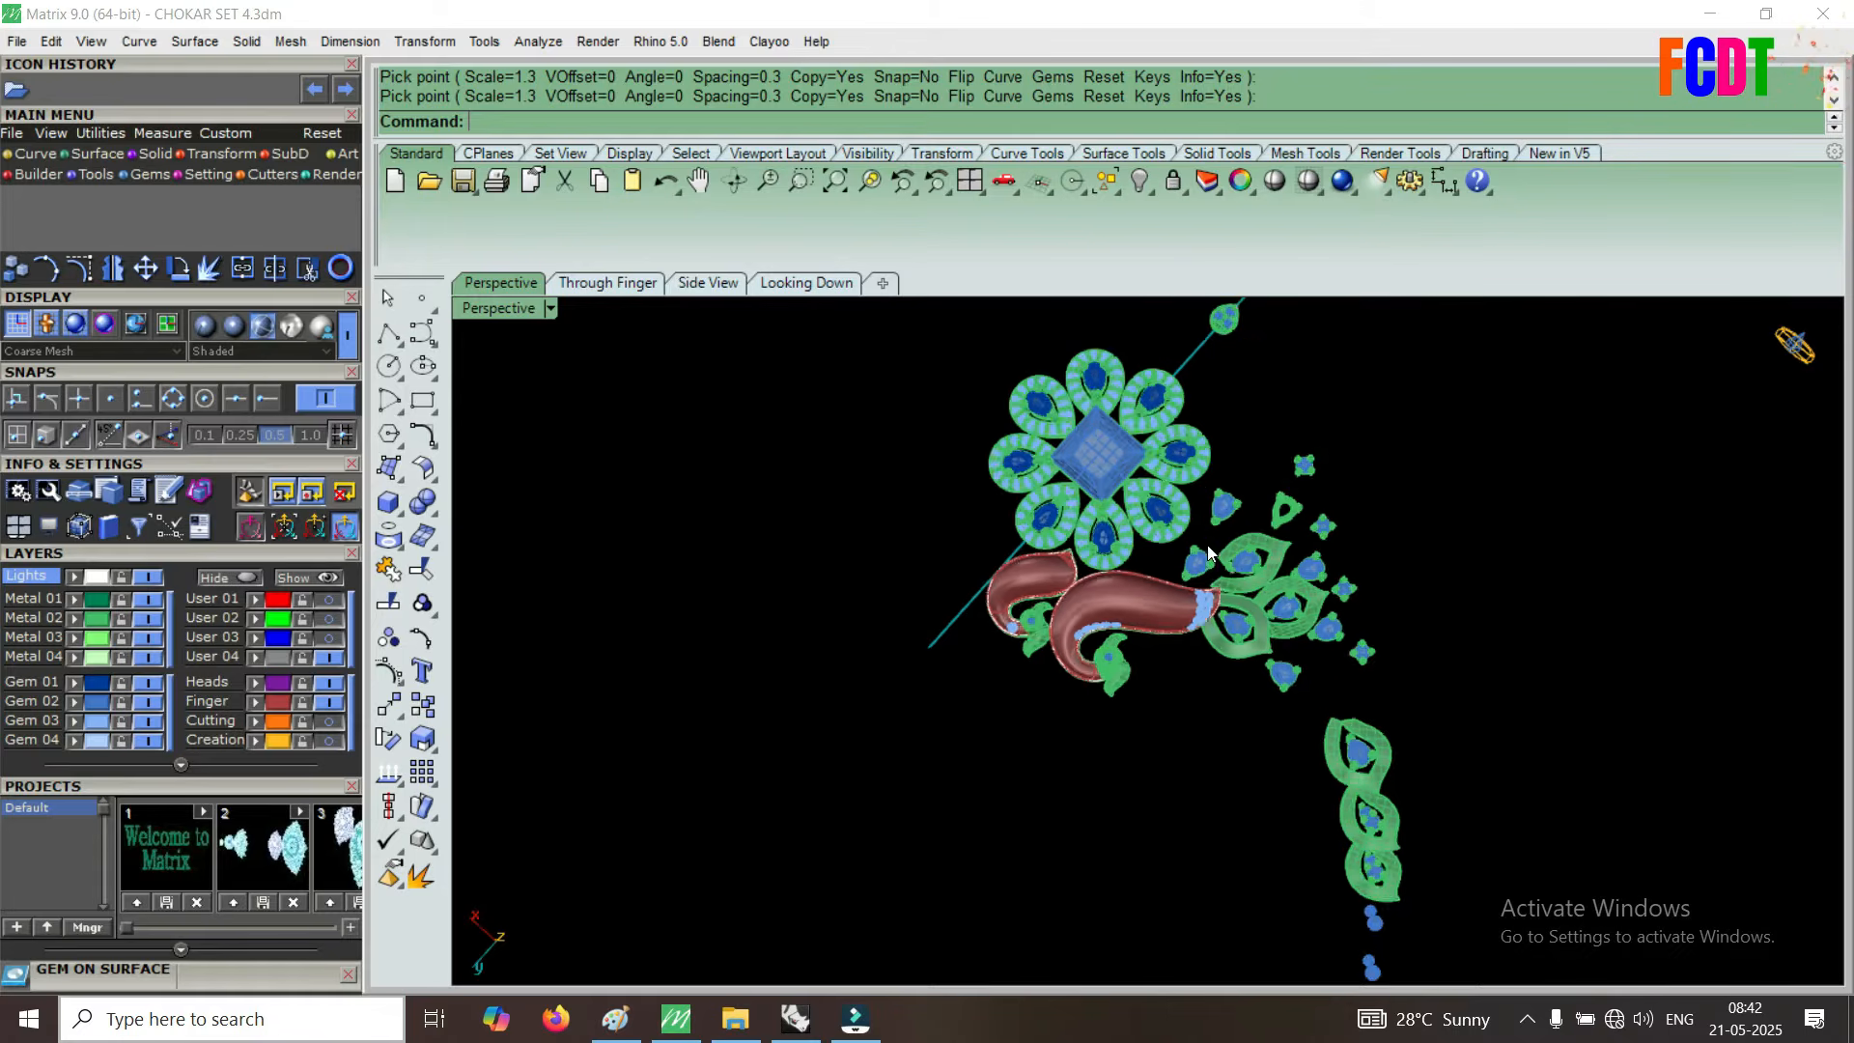
pyautogui.moveTo(1234, 618); pyautogui.dragTo(809, 629, button='right')
pyautogui.scroll(-1, 817, 628)
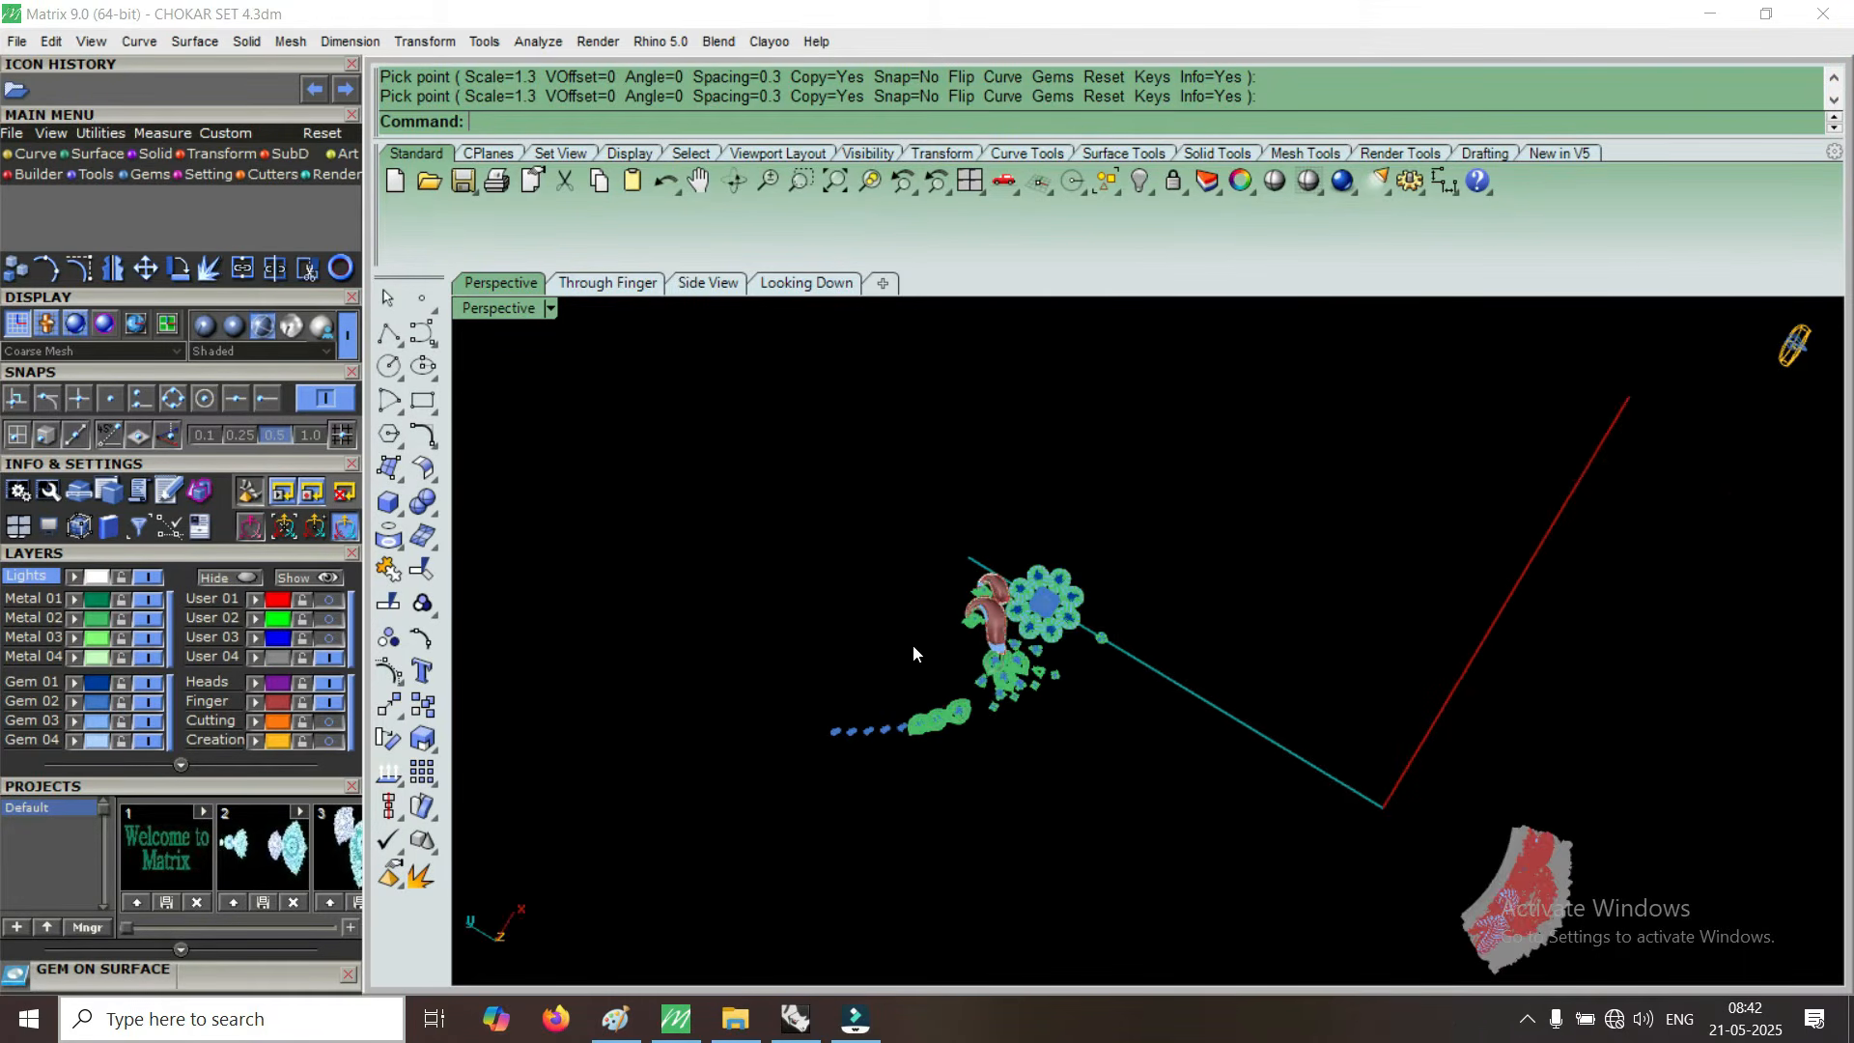
pyautogui.scroll(2, 1389, 875)
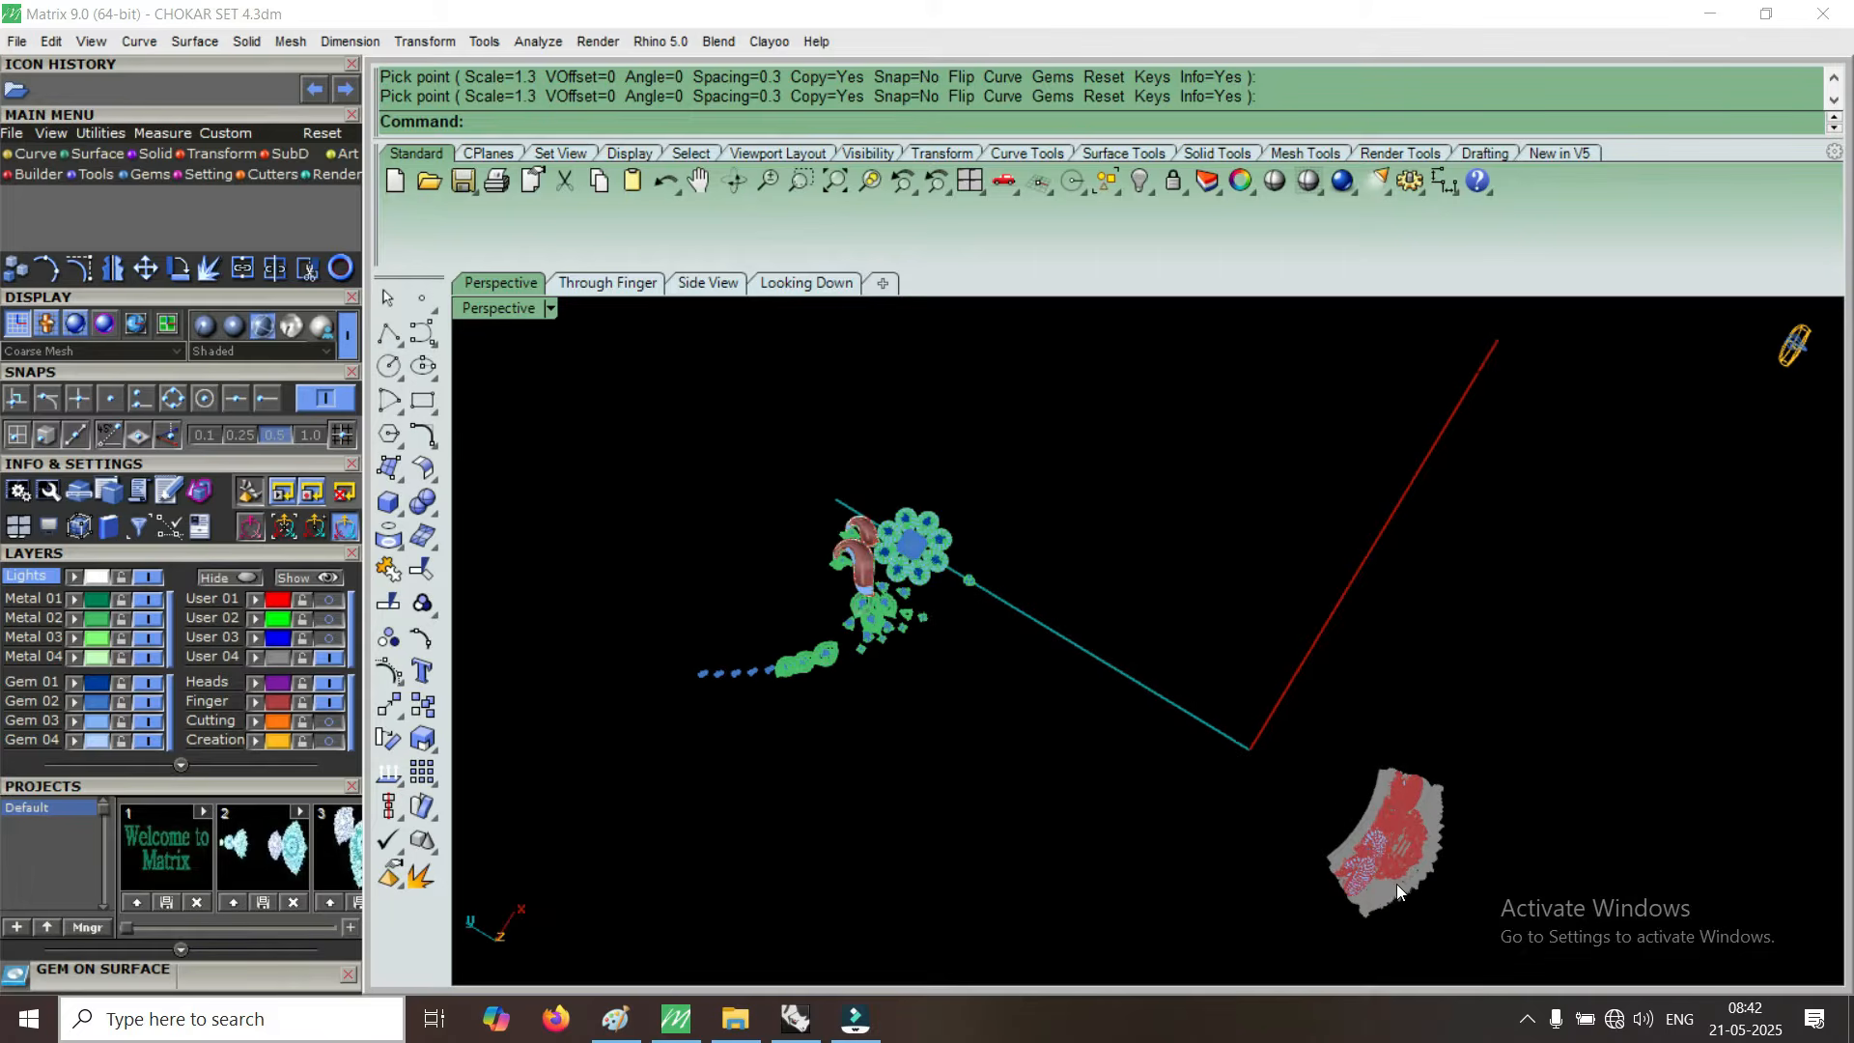
pyautogui.scroll(3, 1413, 888)
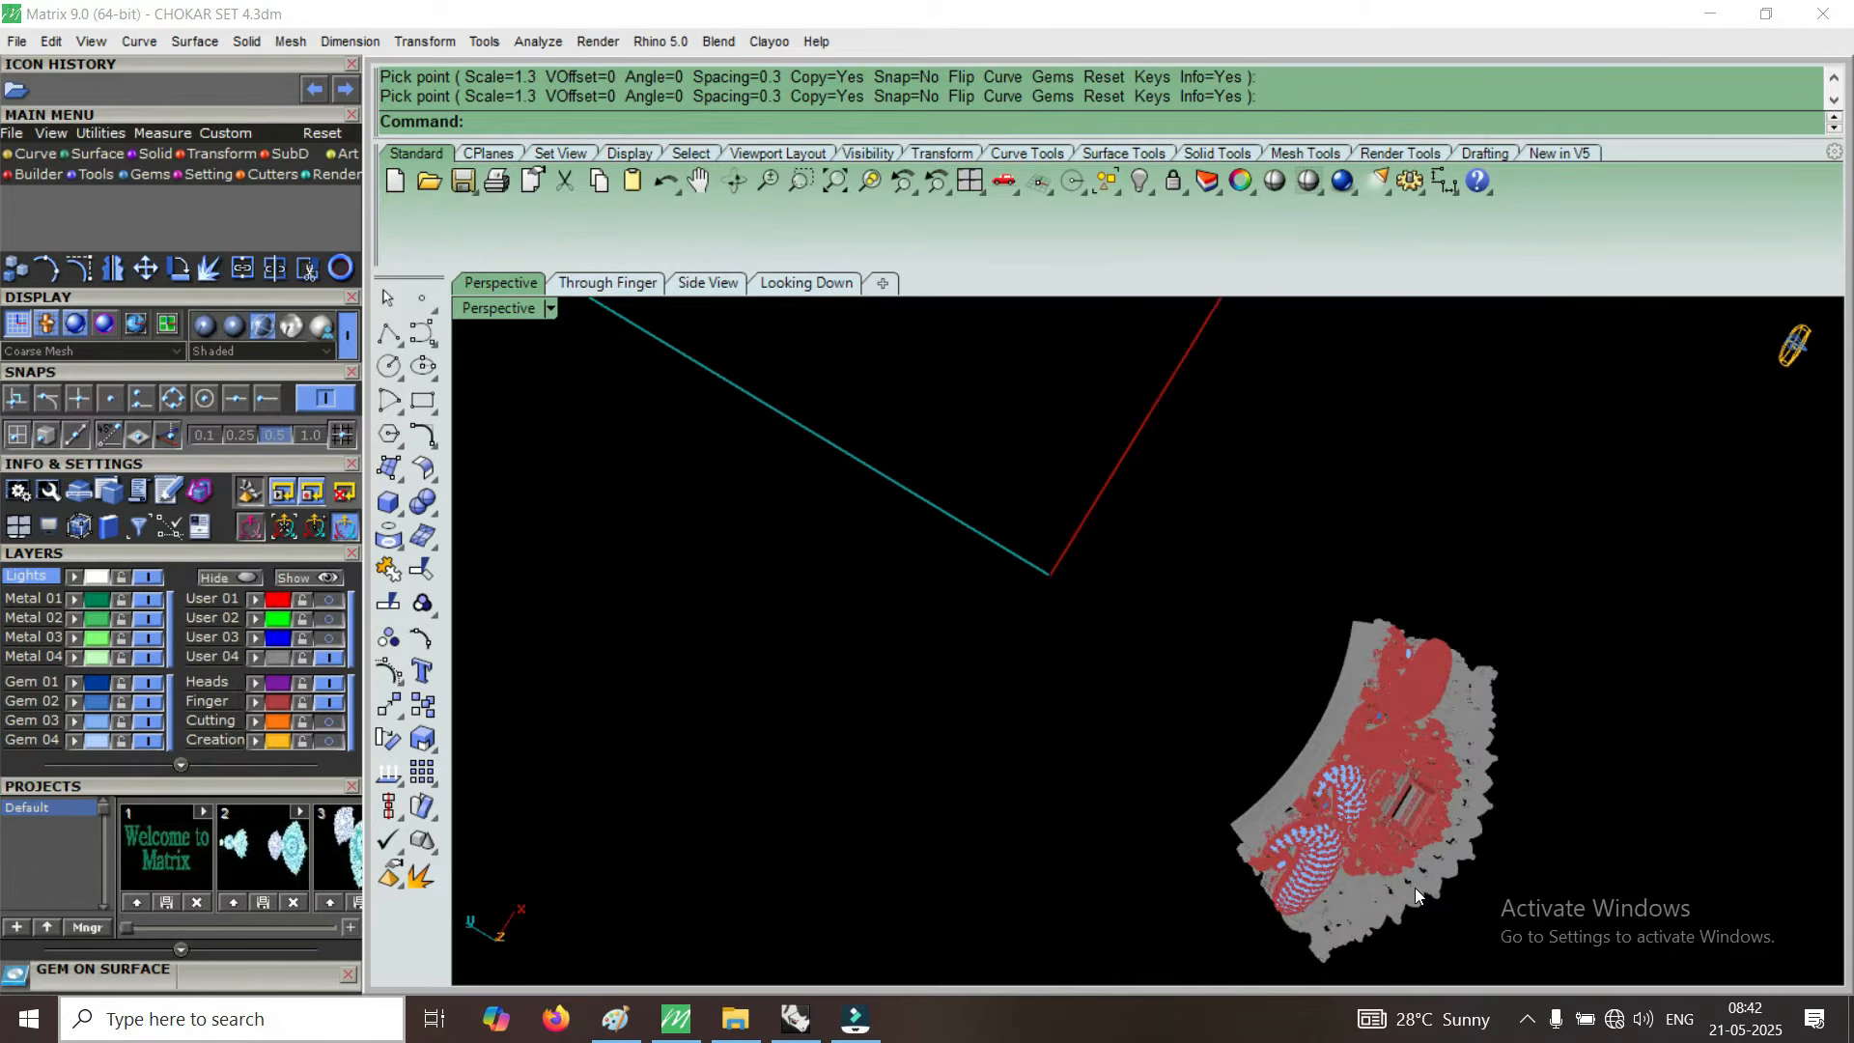
pyautogui.scroll(5, 1414, 888)
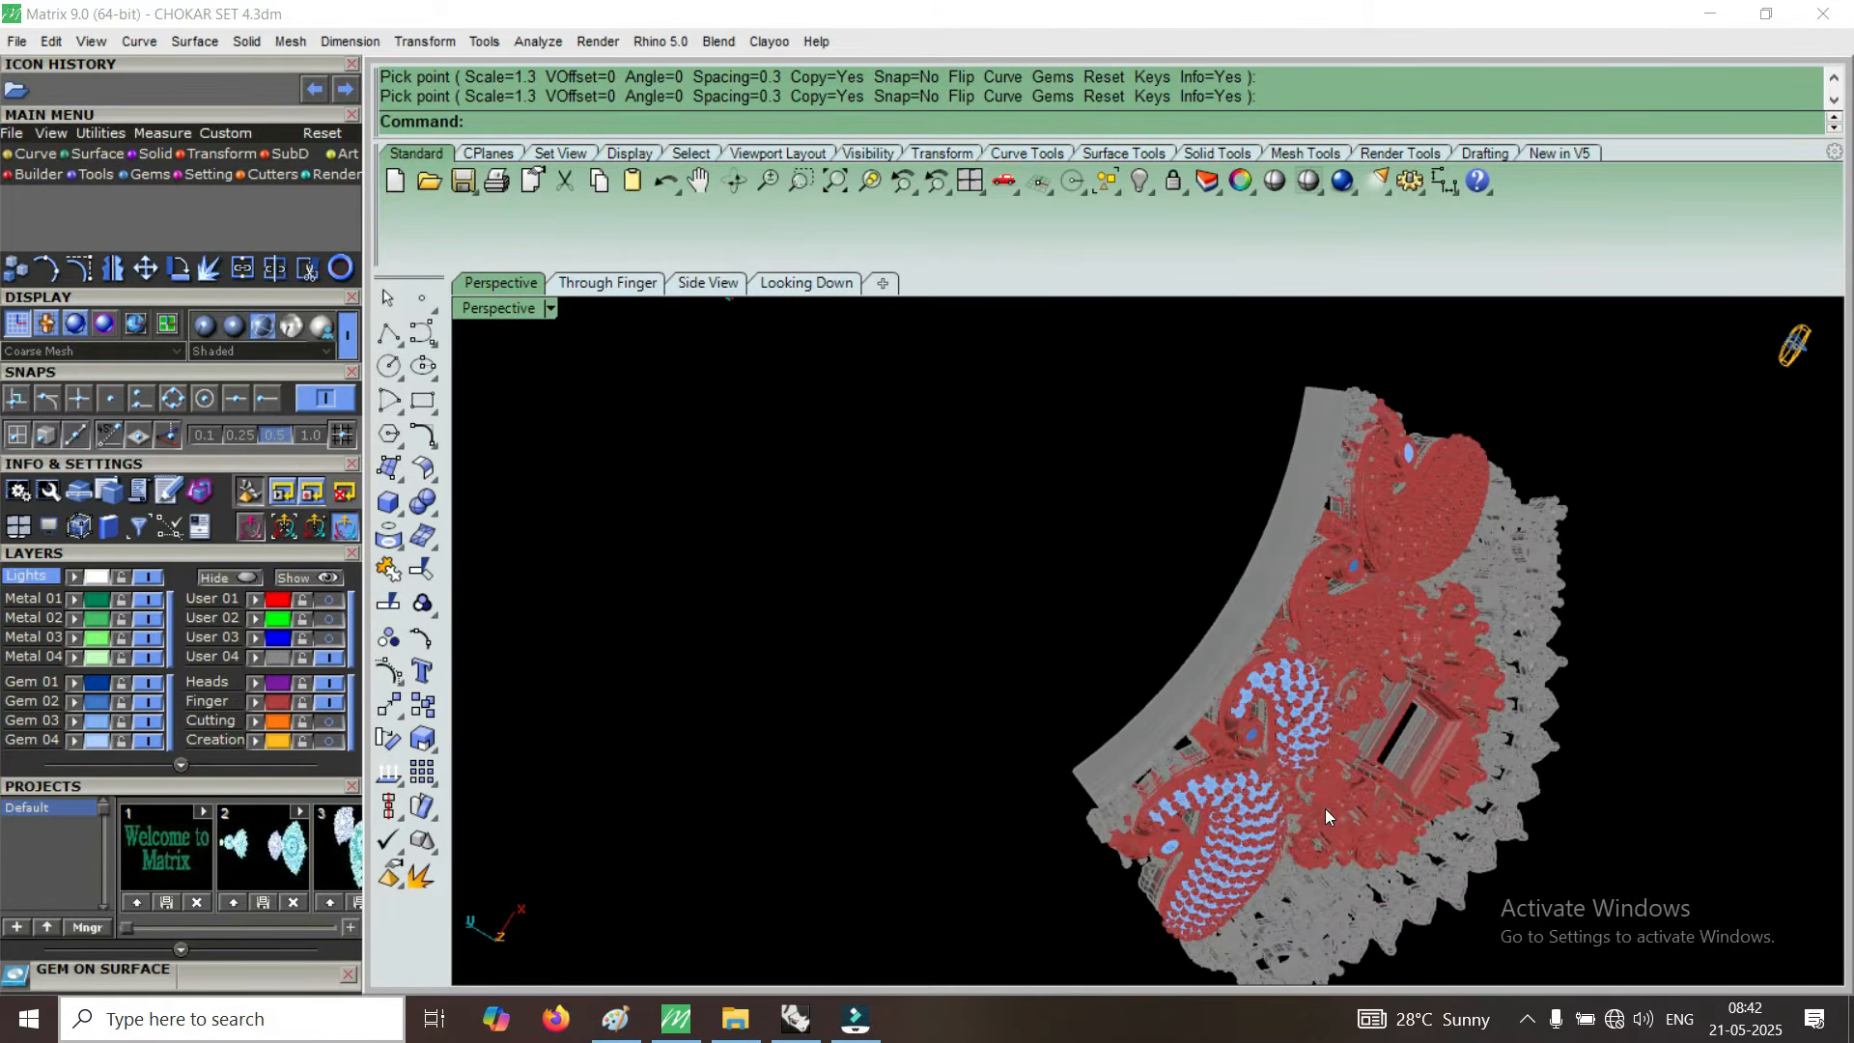
pyautogui.scroll(4, 1325, 816)
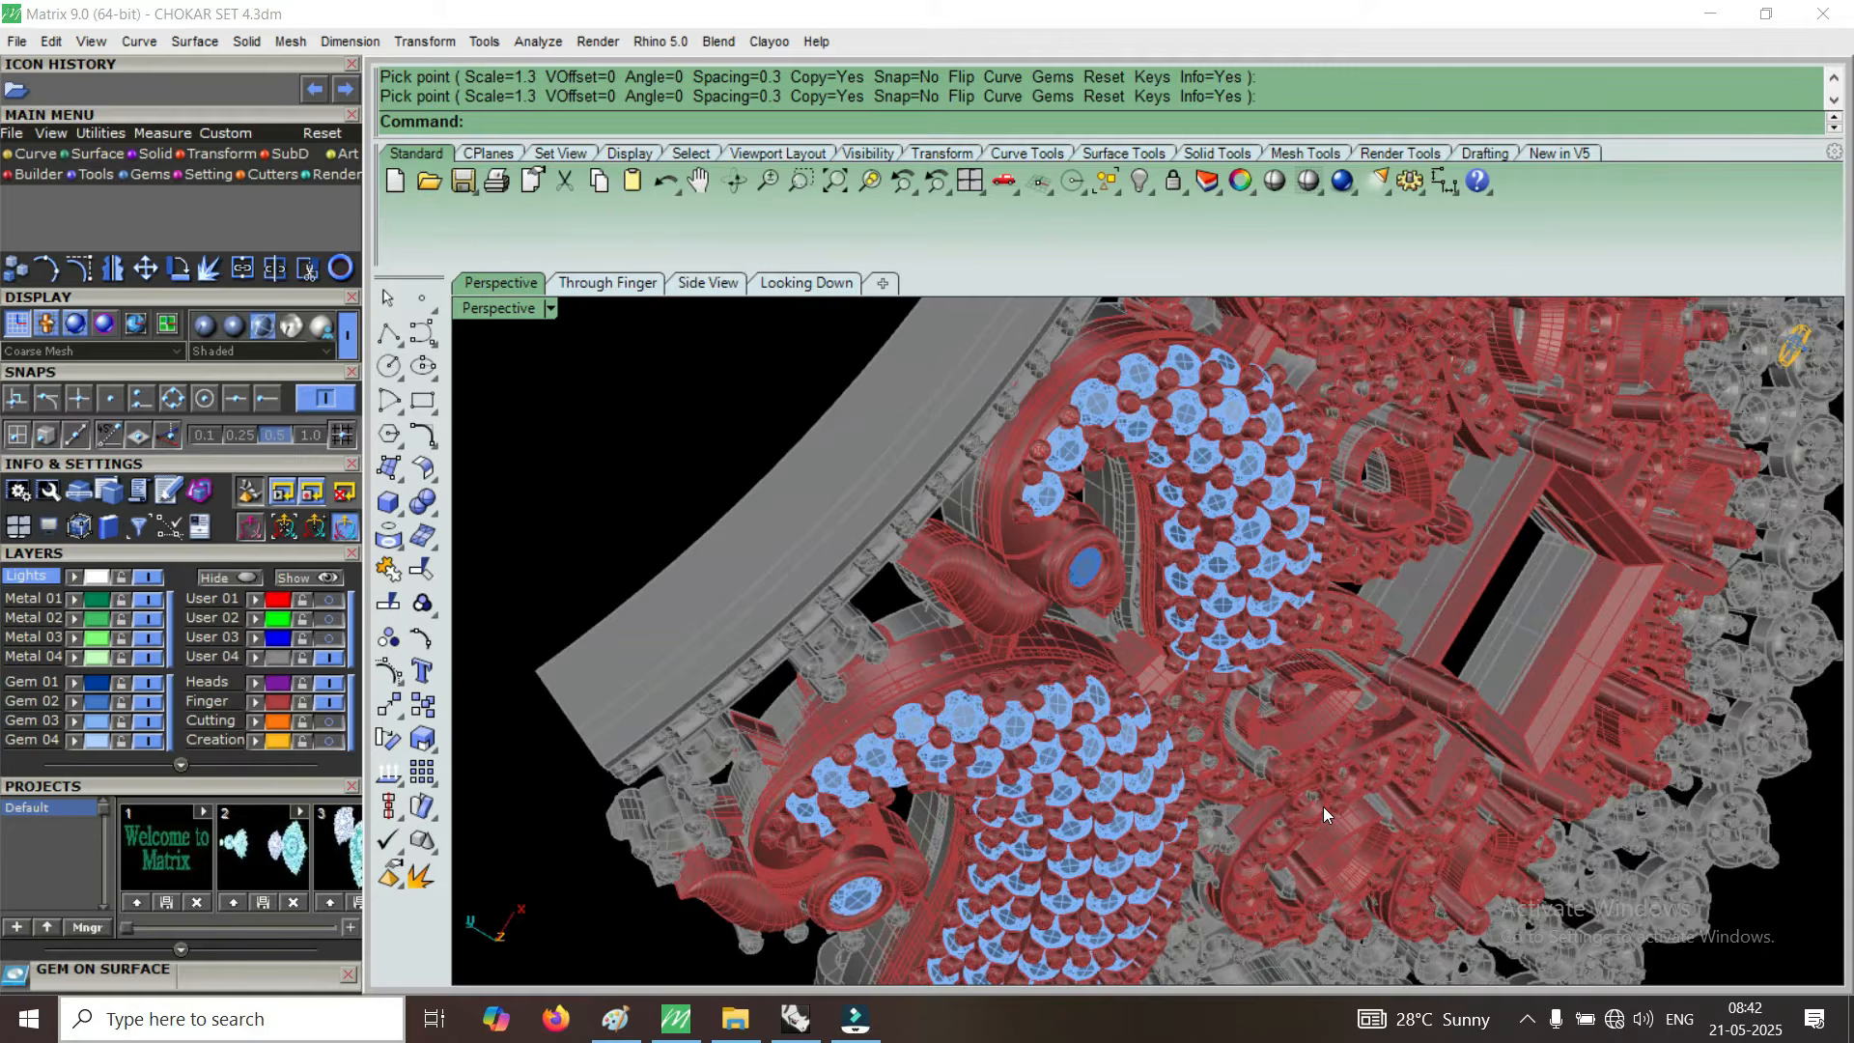
# Examine the staggered gem and prong rows on the reference choker's paisleys from the front and along their sides.
pyautogui.moveTo(1245, 751); pyautogui.dragTo(1184, 619, button='right')
pyautogui.scroll(-3, 1183, 620)
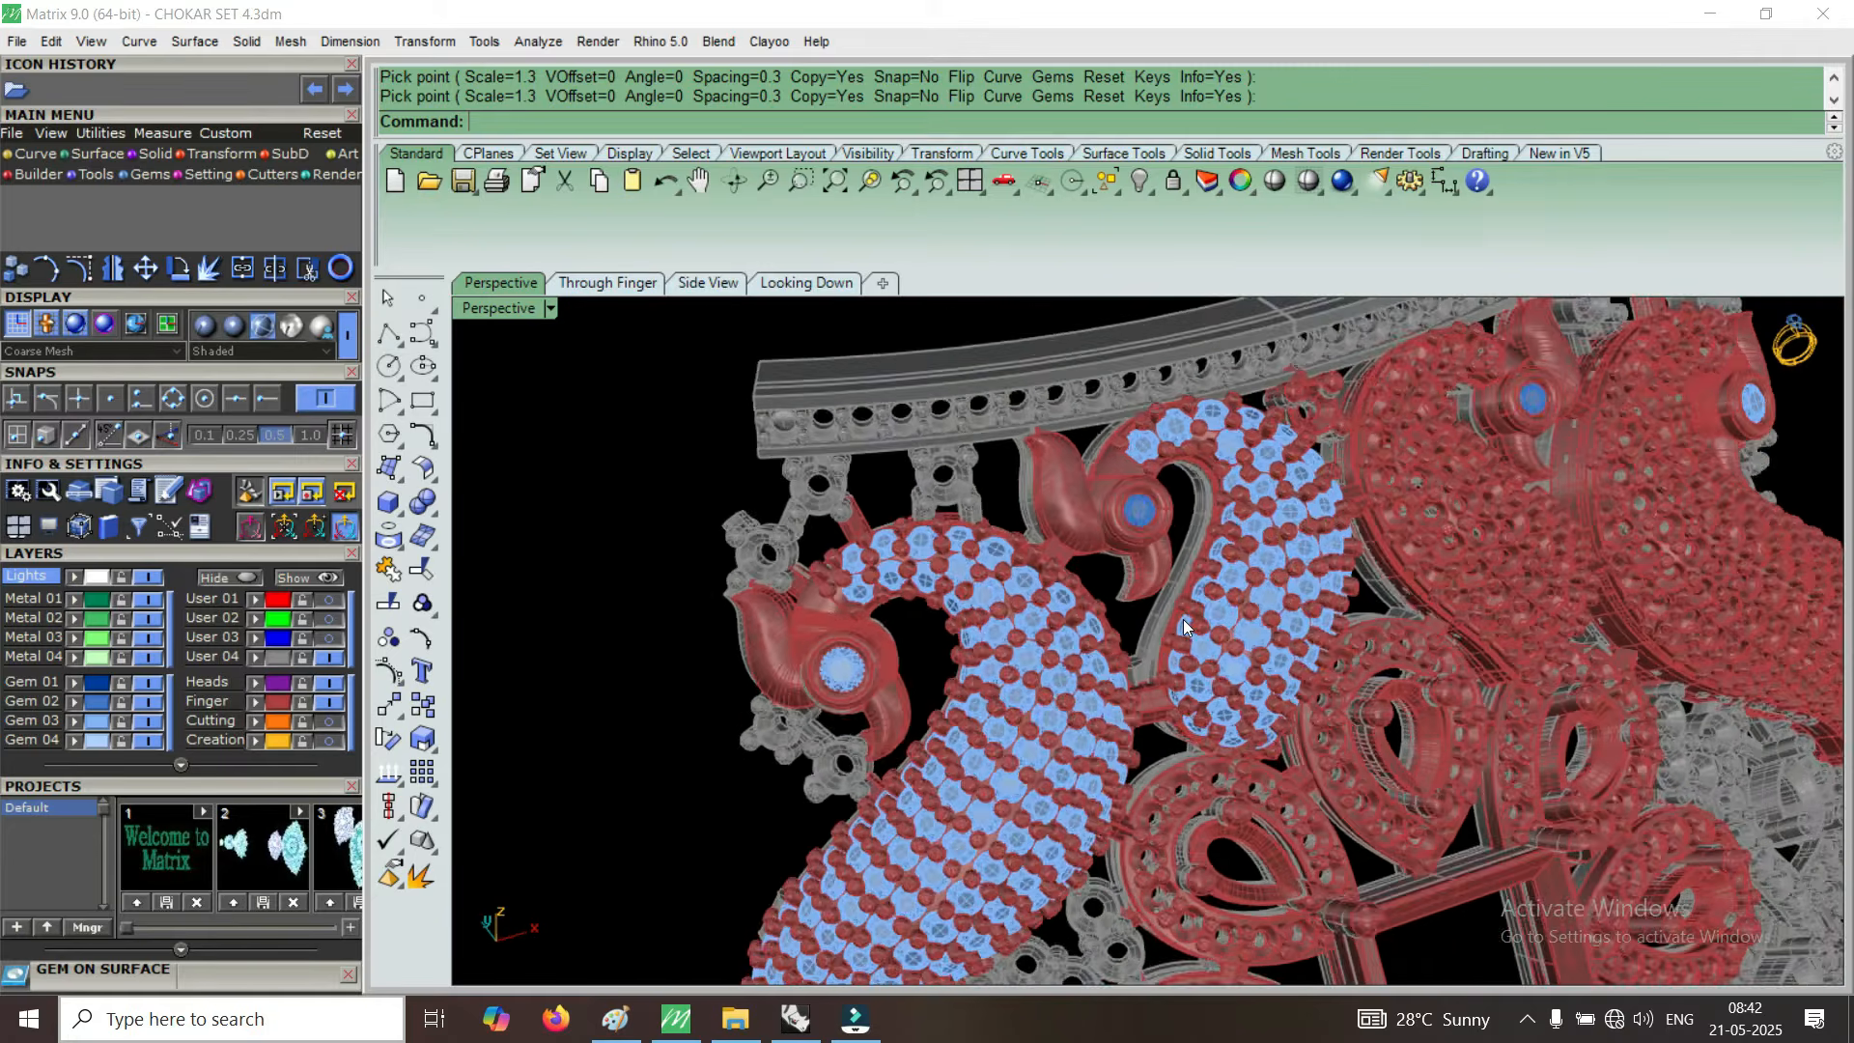
pyautogui.scroll(-4, 1184, 620)
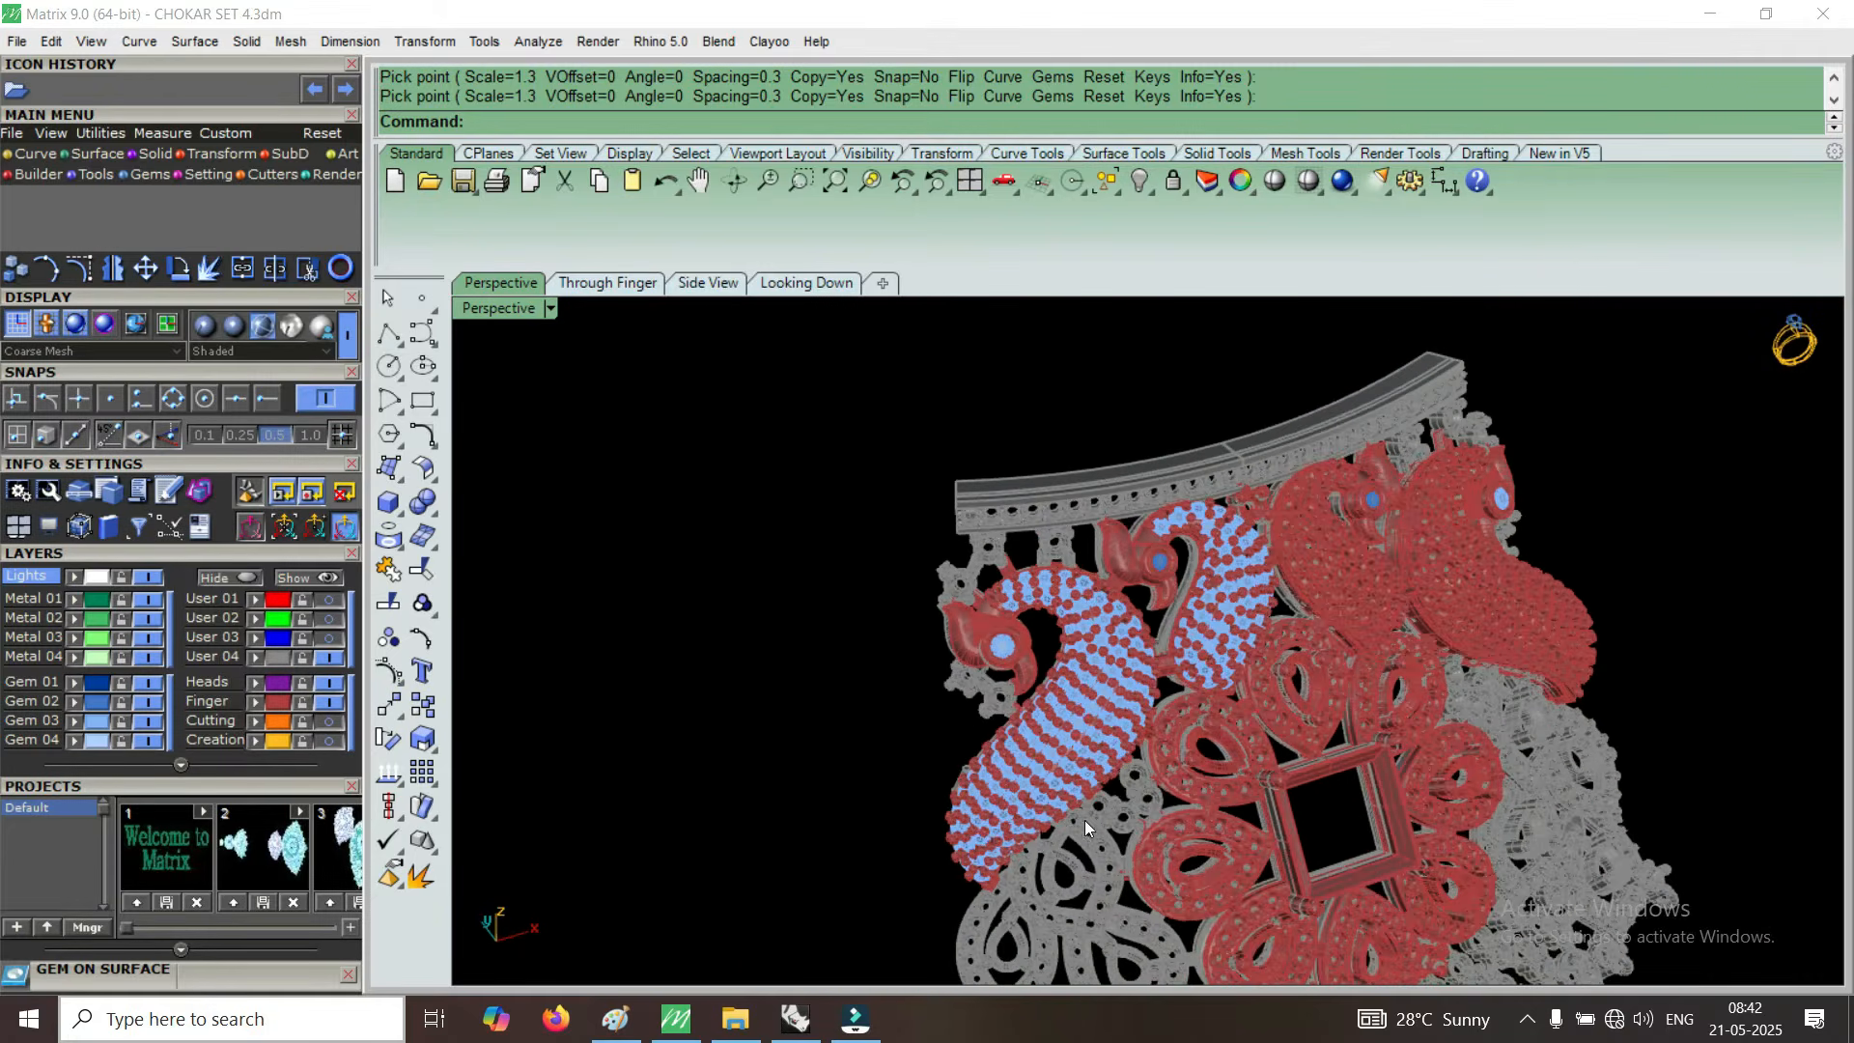
pyautogui.scroll(5, 1062, 833)
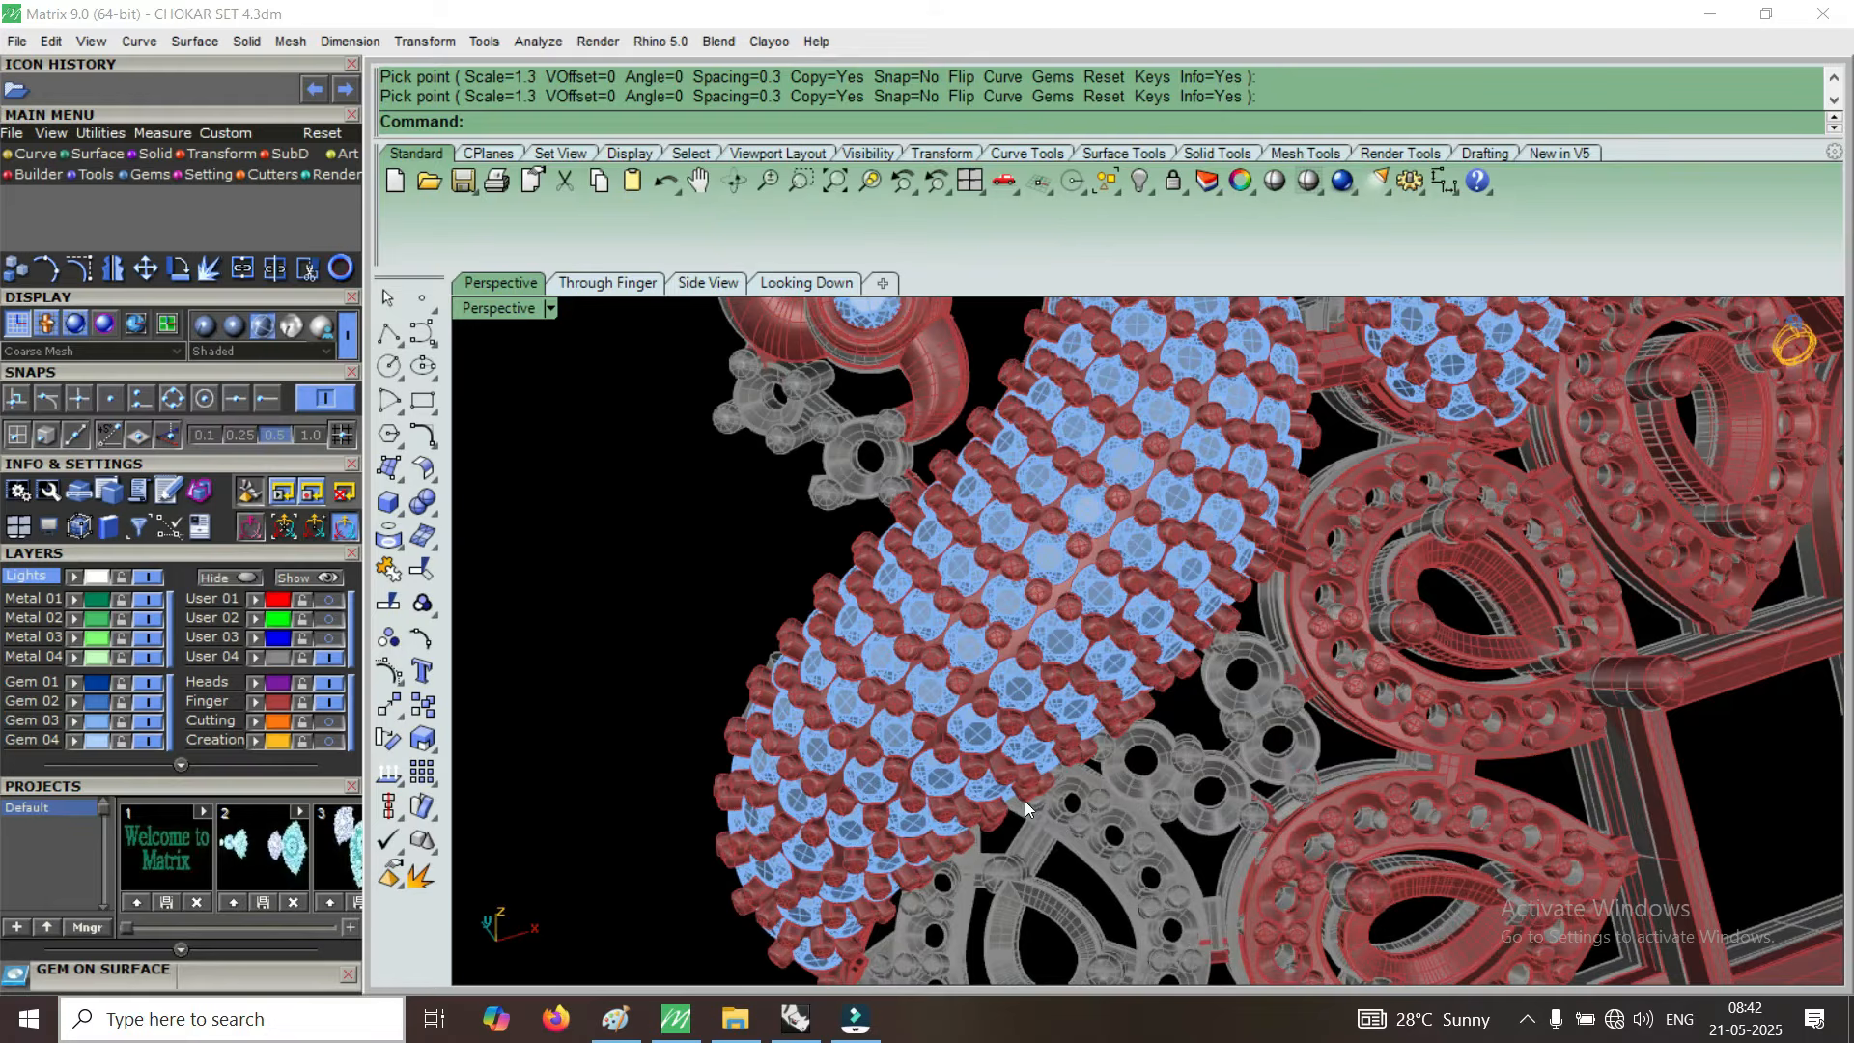
pyautogui.scroll(-2, 1022, 744)
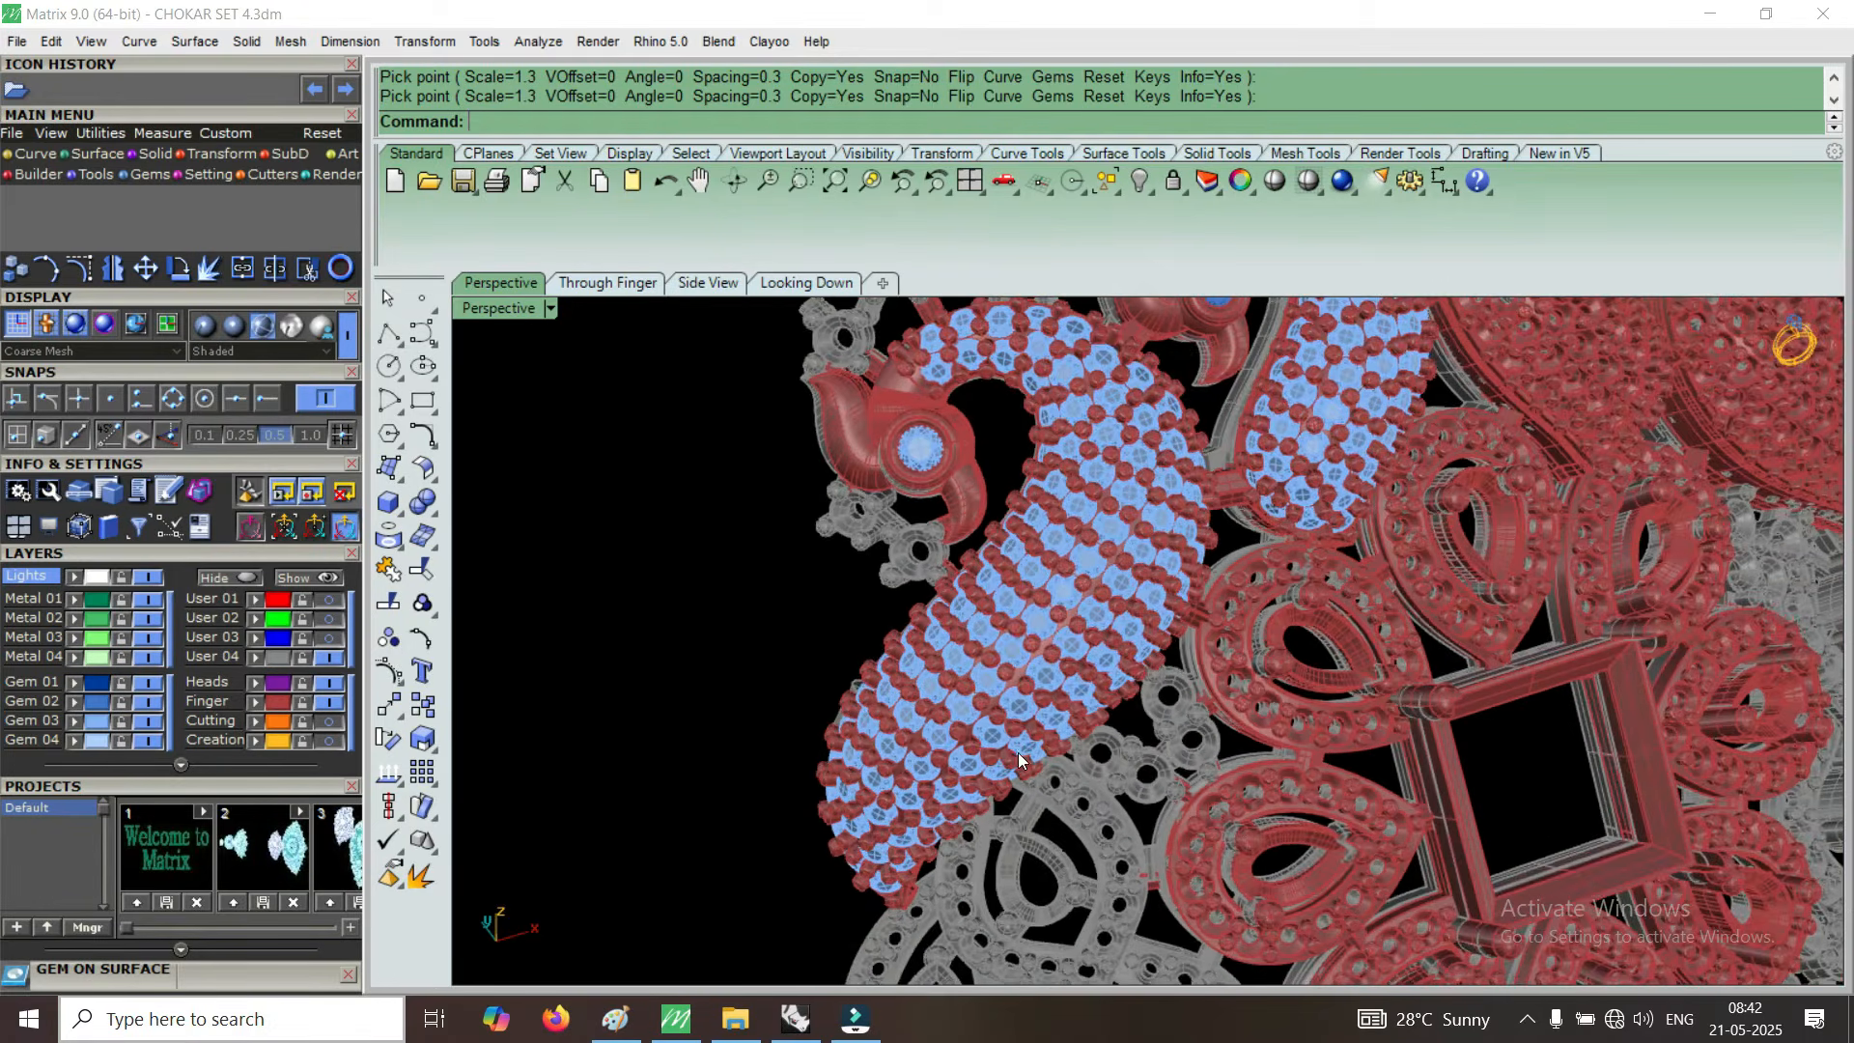
pyautogui.moveTo(1019, 731); pyautogui.dragTo(1037, 684, button='right')
pyautogui.moveTo(948, 852); pyautogui.dragTo(850, 751, button='right')
pyautogui.scroll(5, 940, 877)
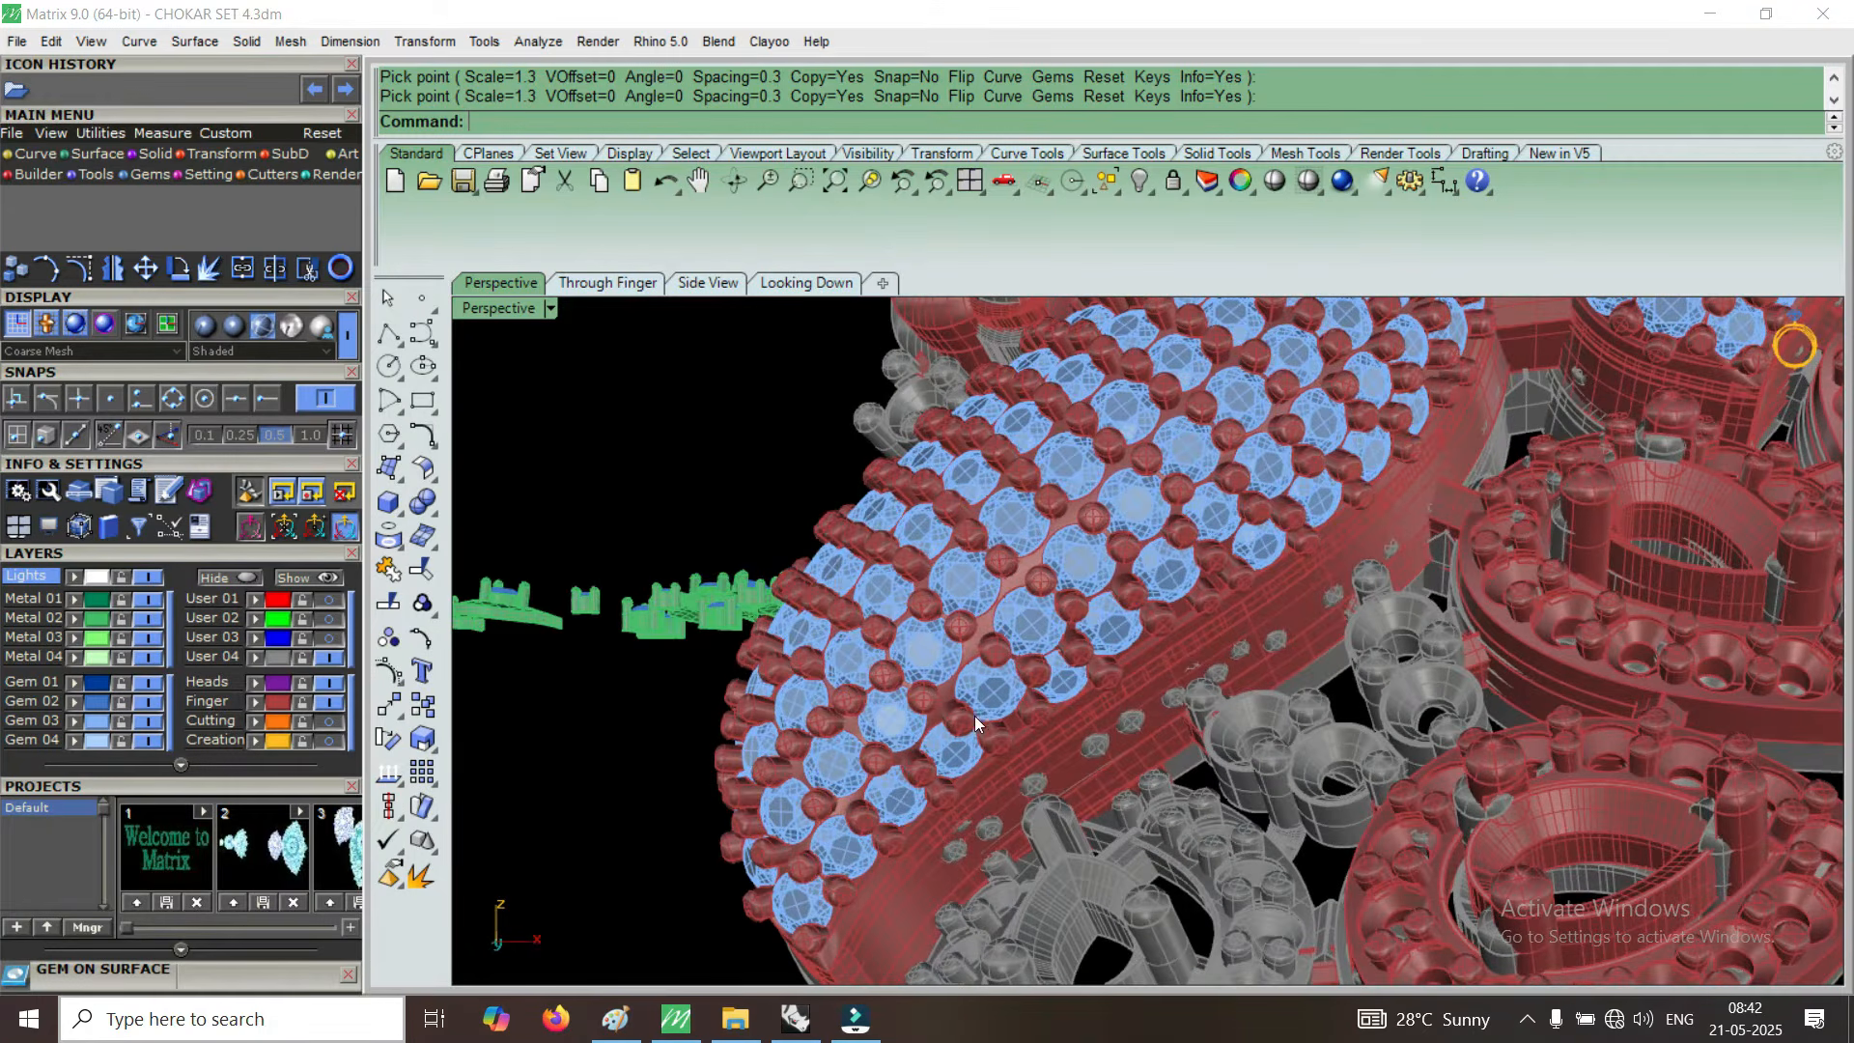
pyautogui.moveTo(1043, 688); pyautogui.dragTo(500, 354, button='right')
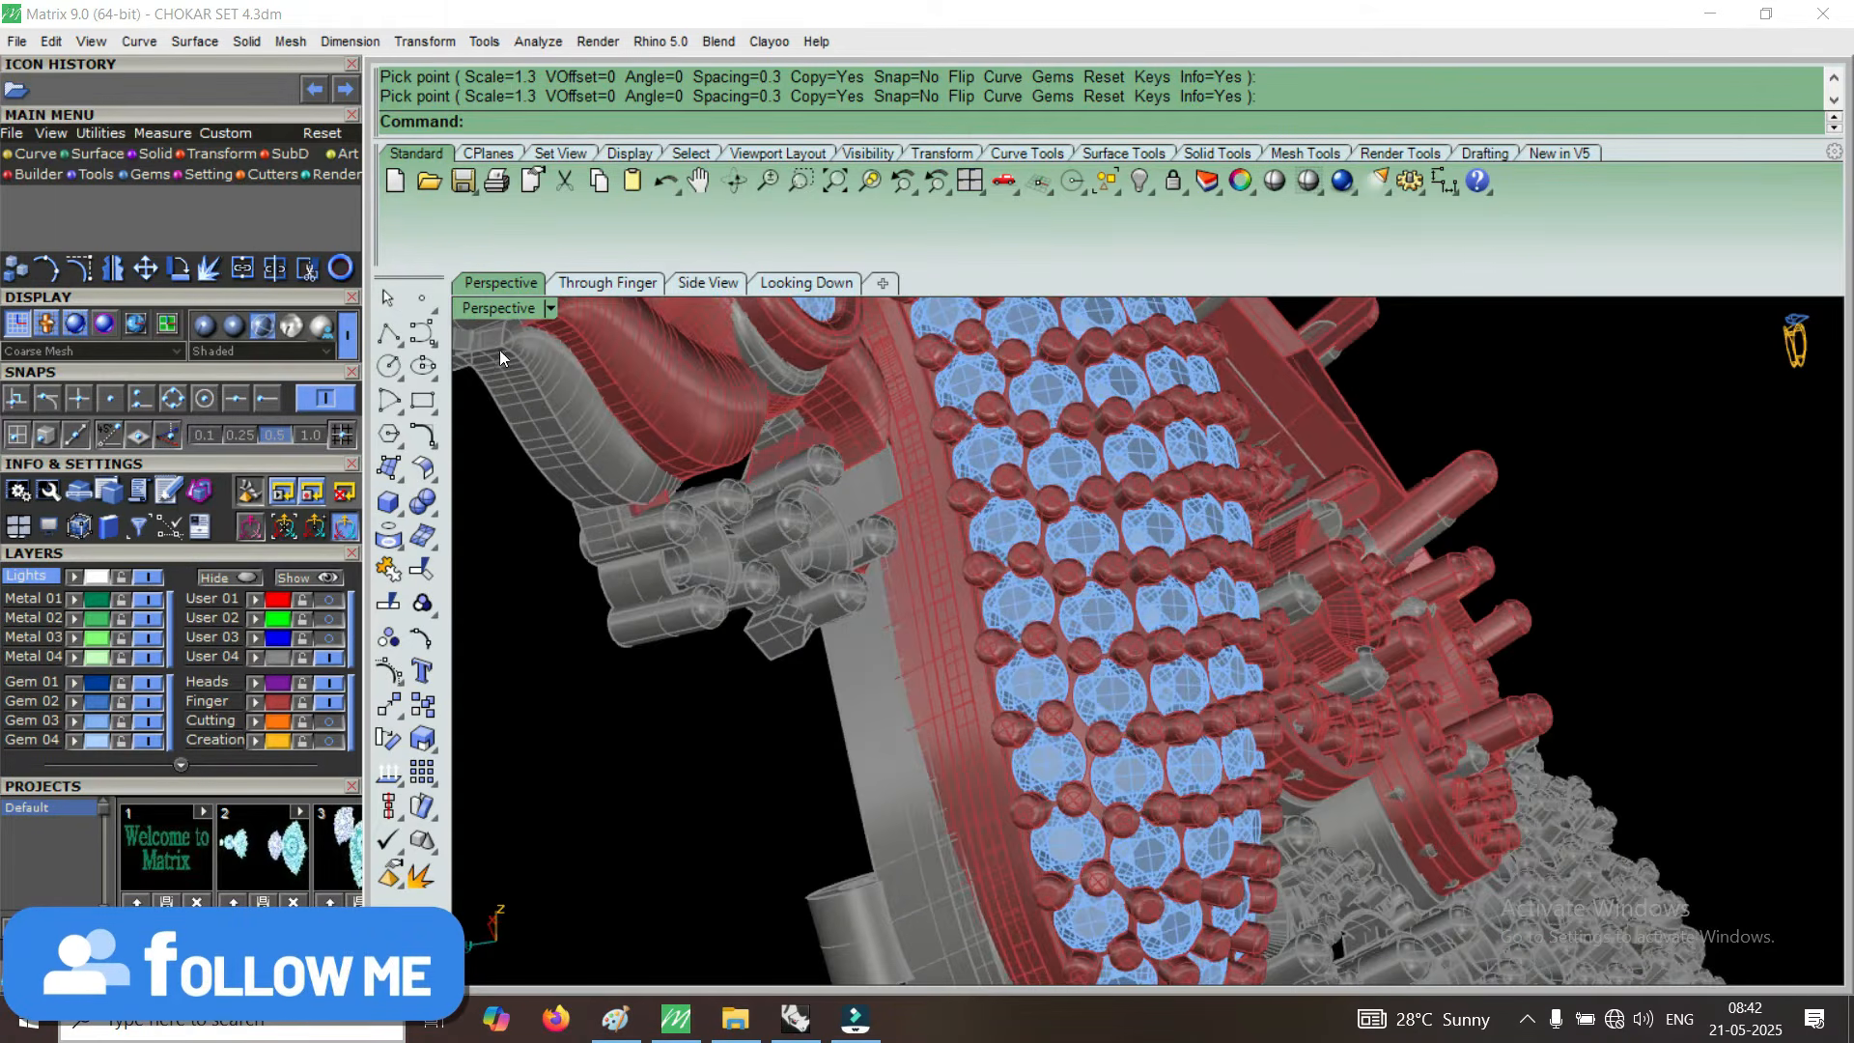
# Set the Perspective view to Machine display mode and inspect the gems, prongs and side wall at the reference paisley's tip.
pyautogui.click(494, 309)
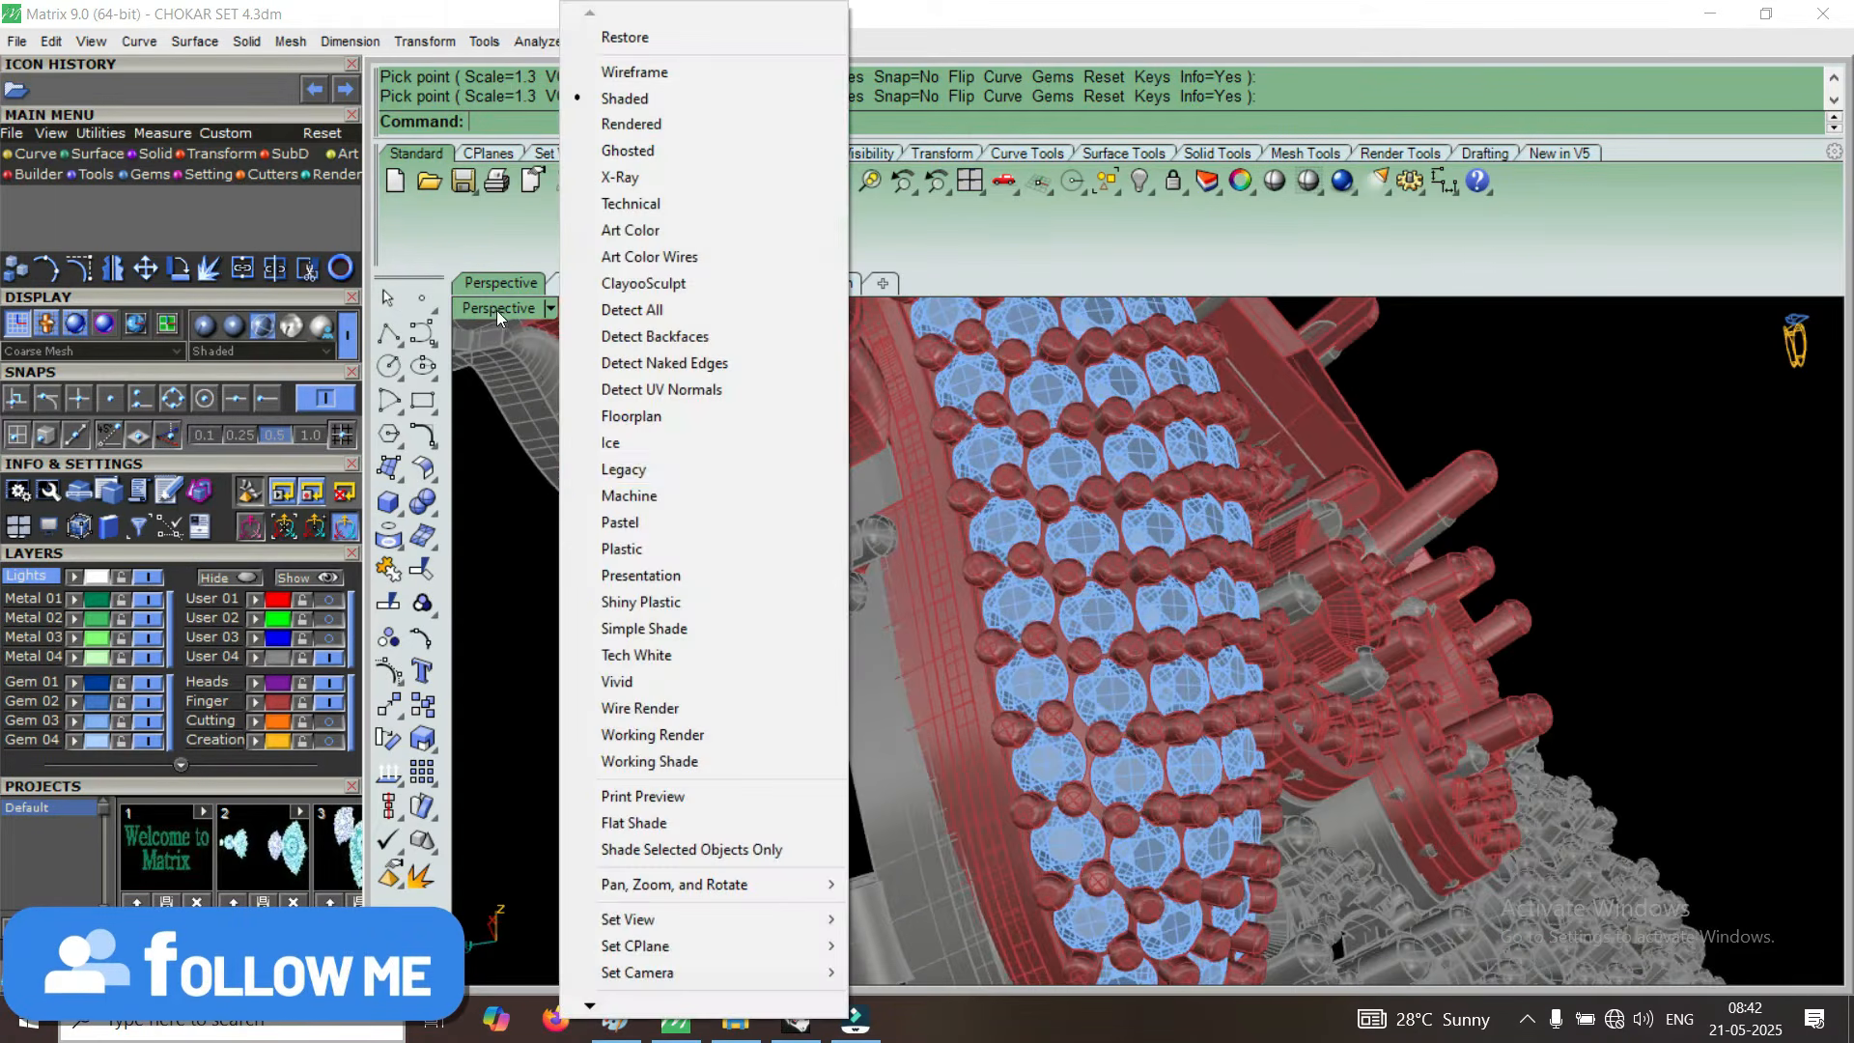
pyautogui.click(630, 497)
pyautogui.moveTo(1103, 644); pyautogui.dragTo(918, 458, button='right')
pyautogui.scroll(-4, 935, 477)
pyautogui.scroll(6, 853, 737)
pyautogui.moveTo(849, 731); pyautogui.dragTo(820, 633, button='right')
pyautogui.scroll(3, 798, 543)
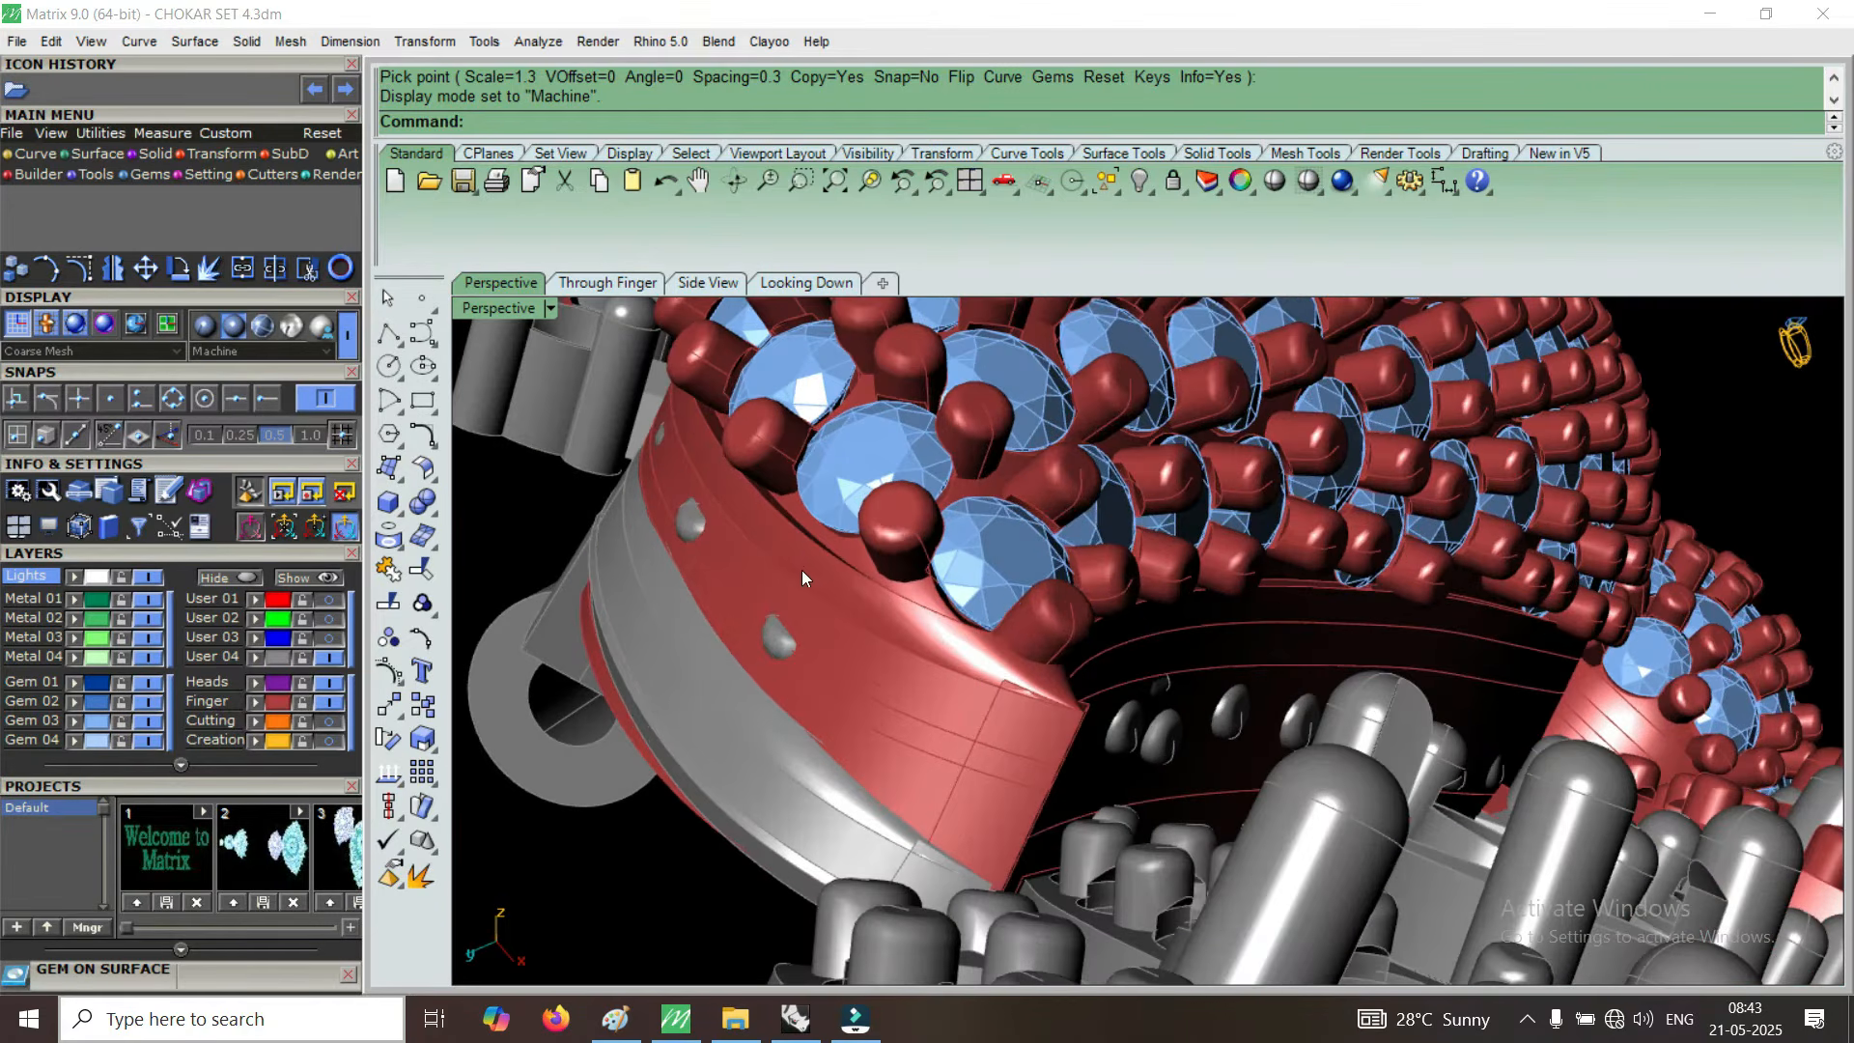
pyautogui.scroll(-6, 900, 618)
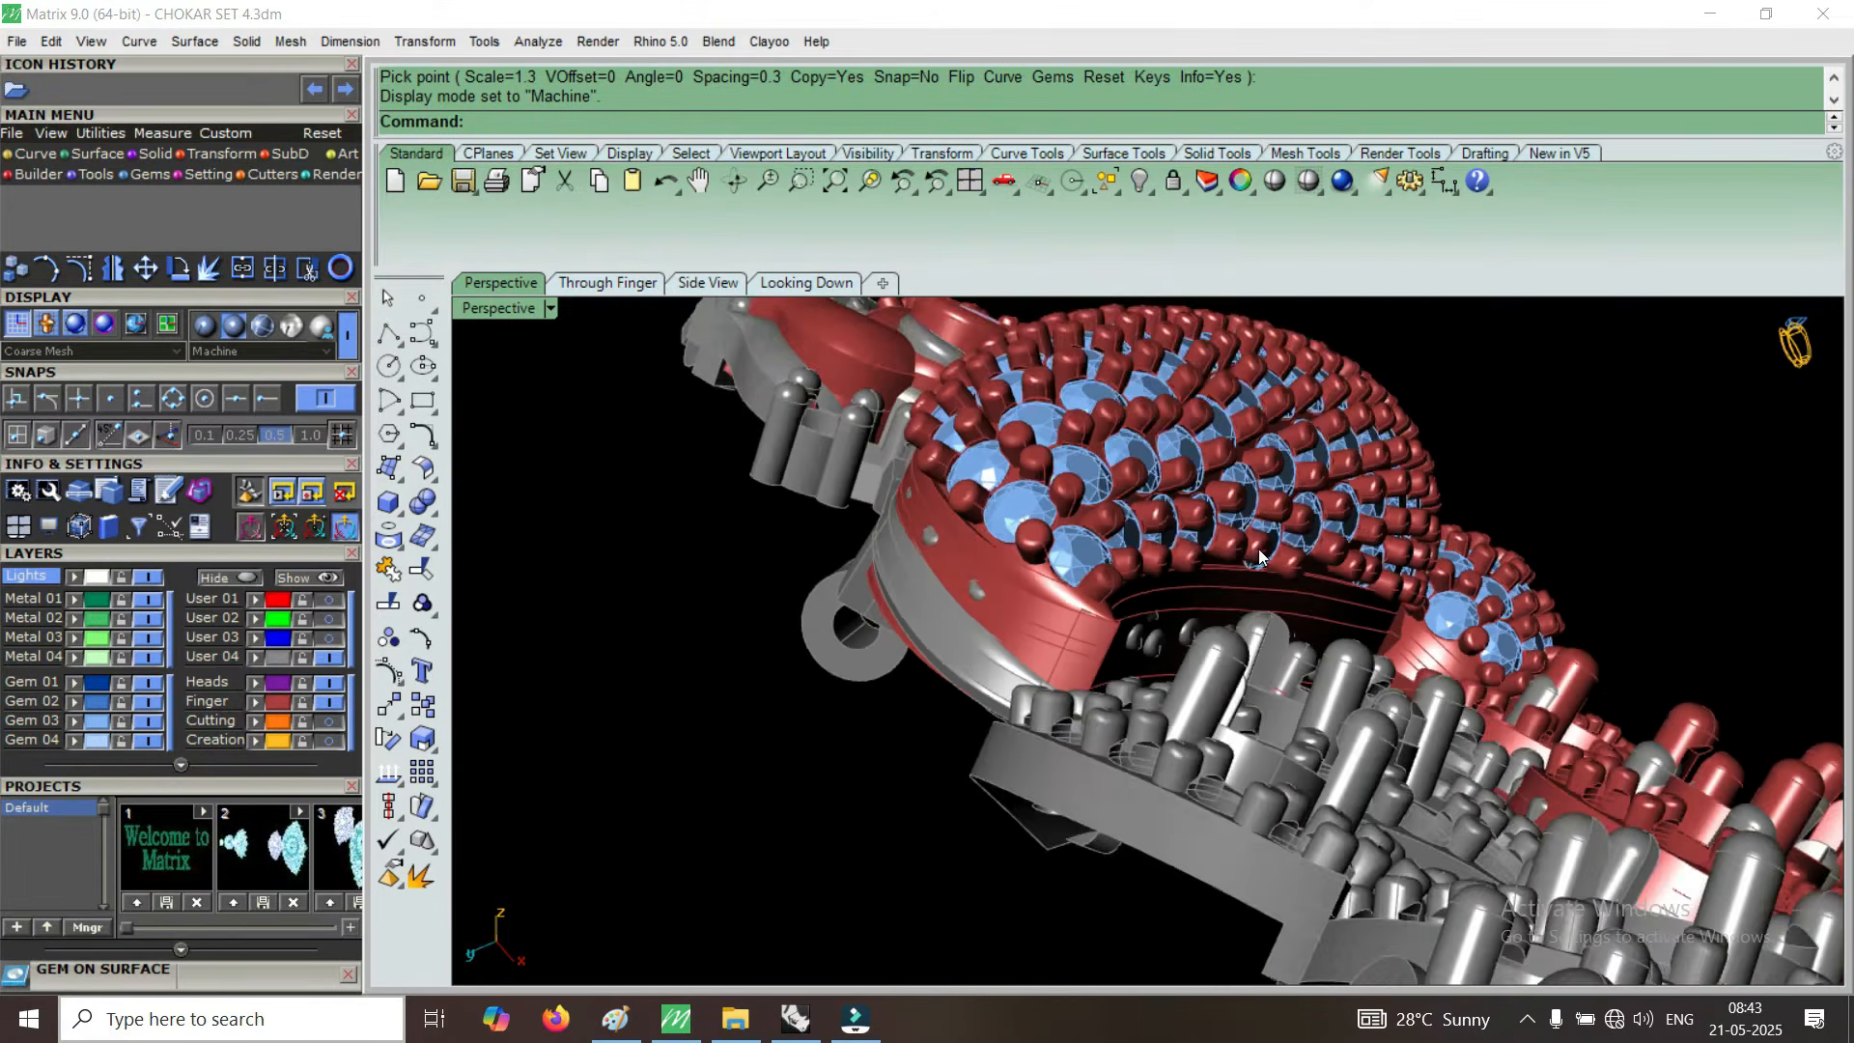
# Review the reference choker's gem-set paisleys in Machine display, from the whole front layout round to the large paisley's side profile.
pyautogui.moveTo(1052, 710); pyautogui.dragTo(1006, 711, button='right')
pyautogui.scroll(-6, 1006, 710)
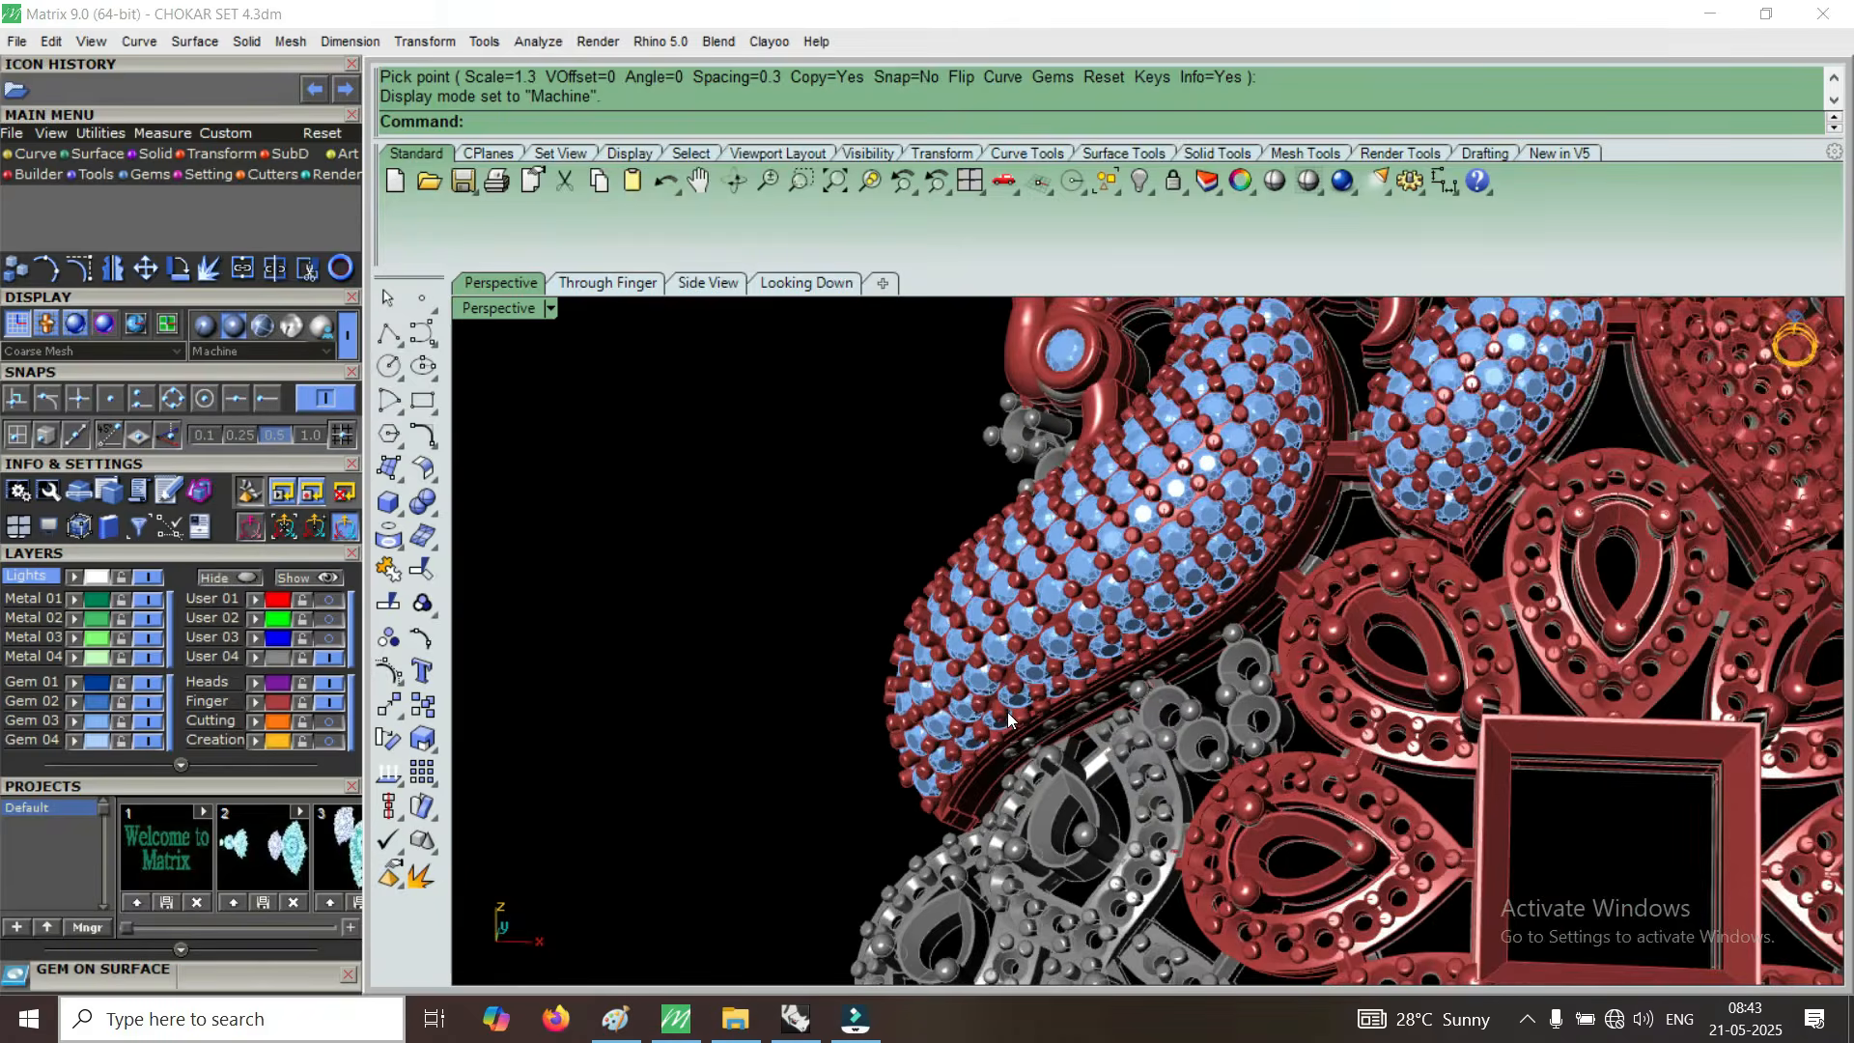
pyautogui.scroll(-3, 989, 714)
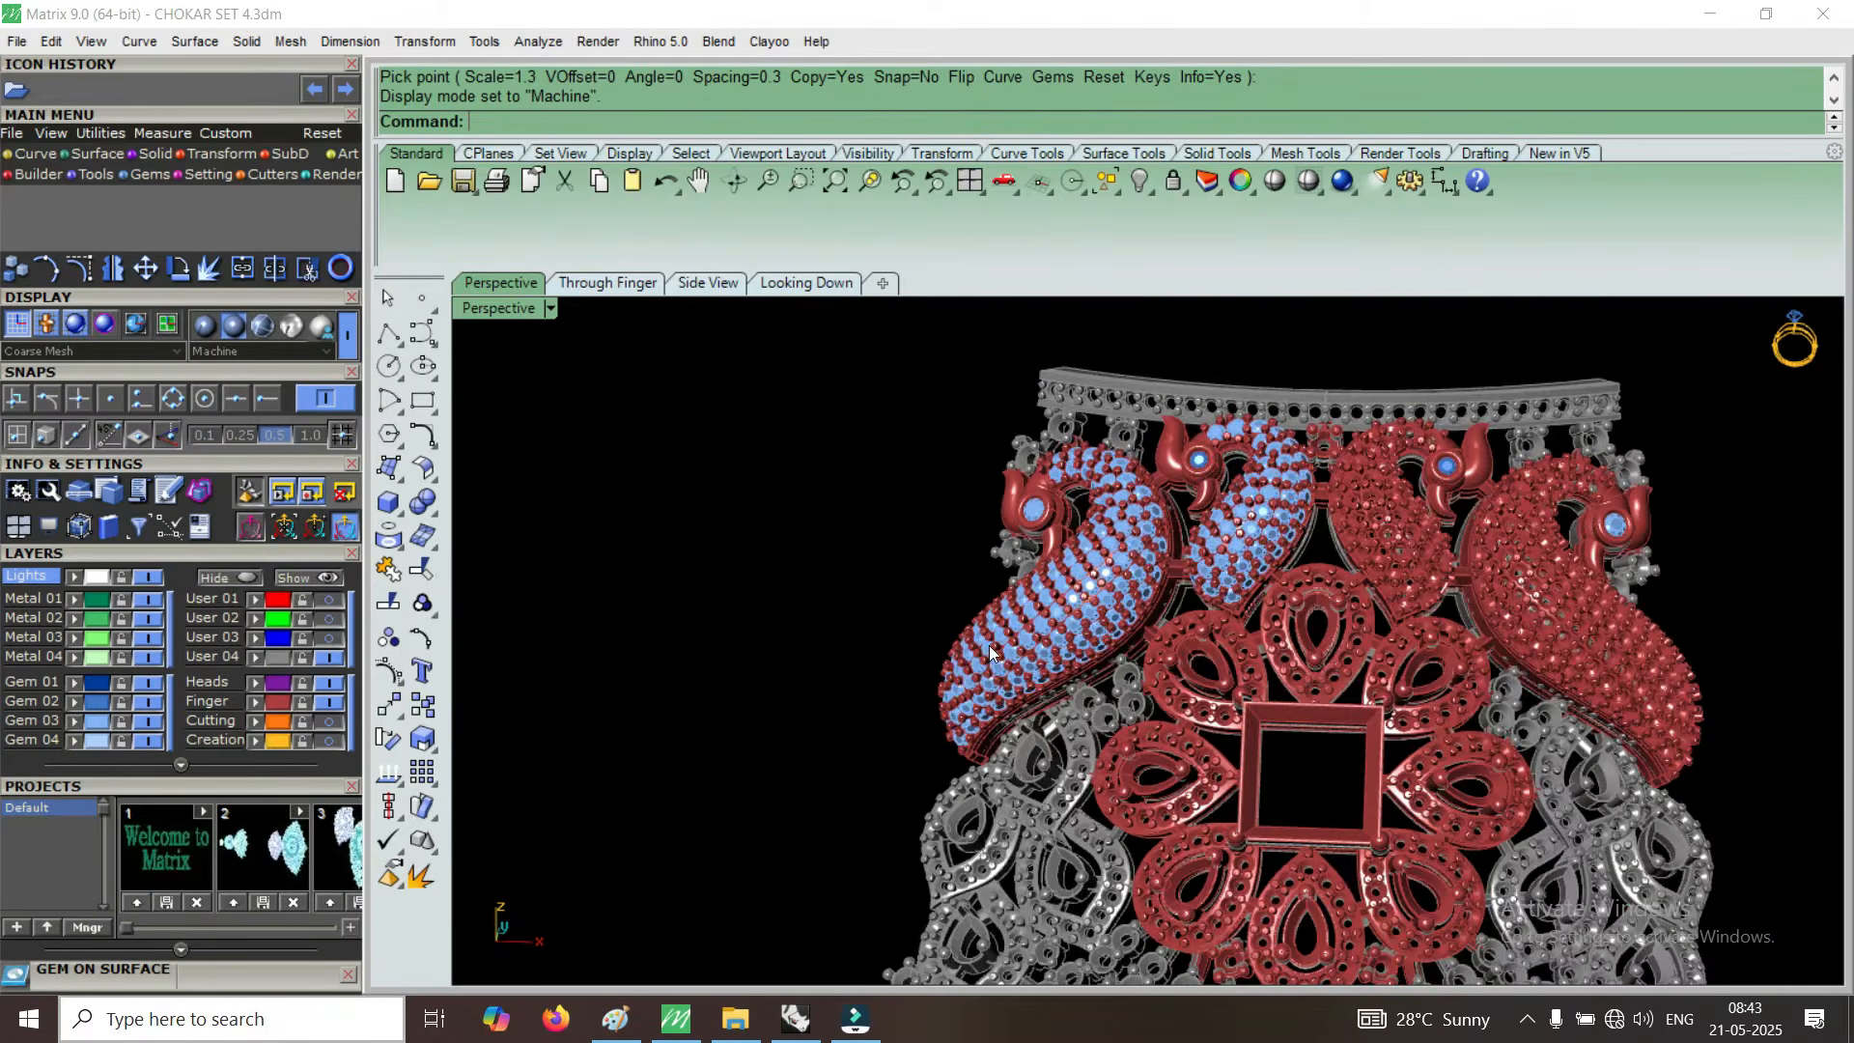
pyautogui.scroll(-2, 1144, 576)
pyautogui.scroll(4, 1105, 677)
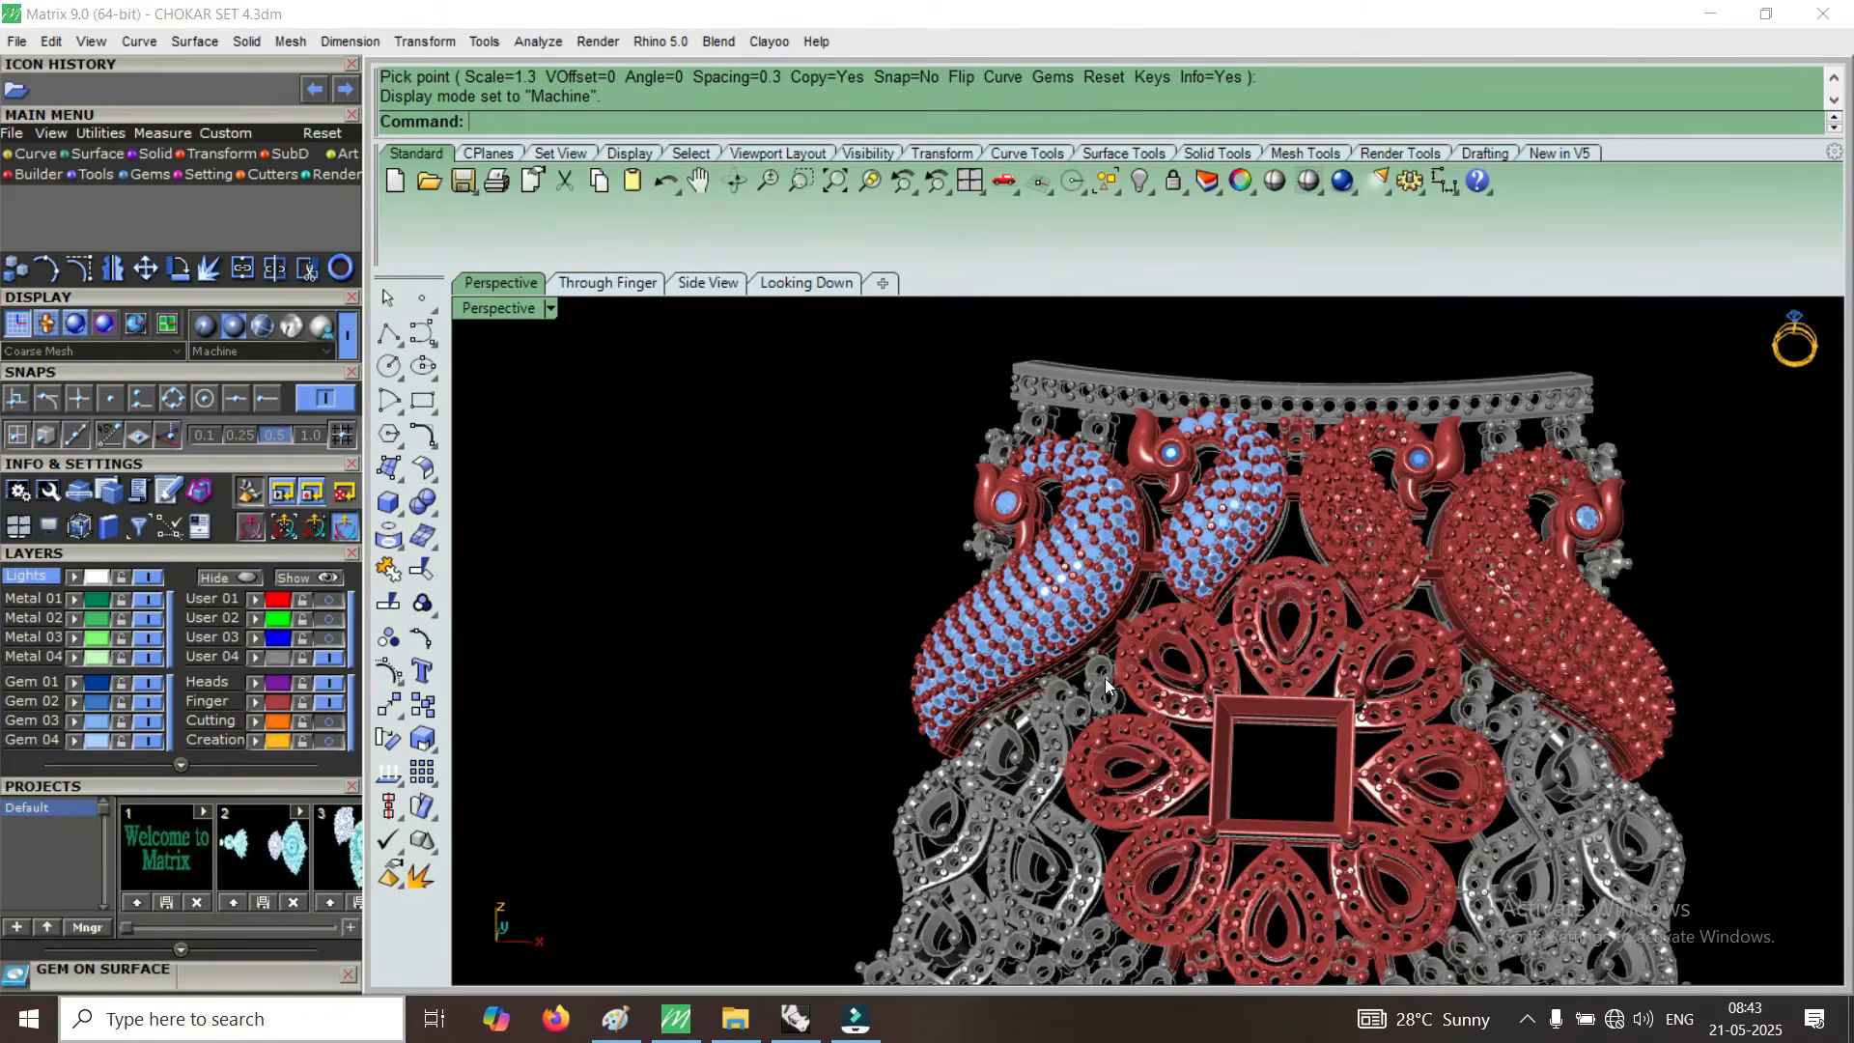
pyautogui.moveTo(962, 748); pyautogui.dragTo(1195, 659, button='right')
pyautogui.moveTo(1078, 685); pyautogui.dragTo(1135, 773, button='right')
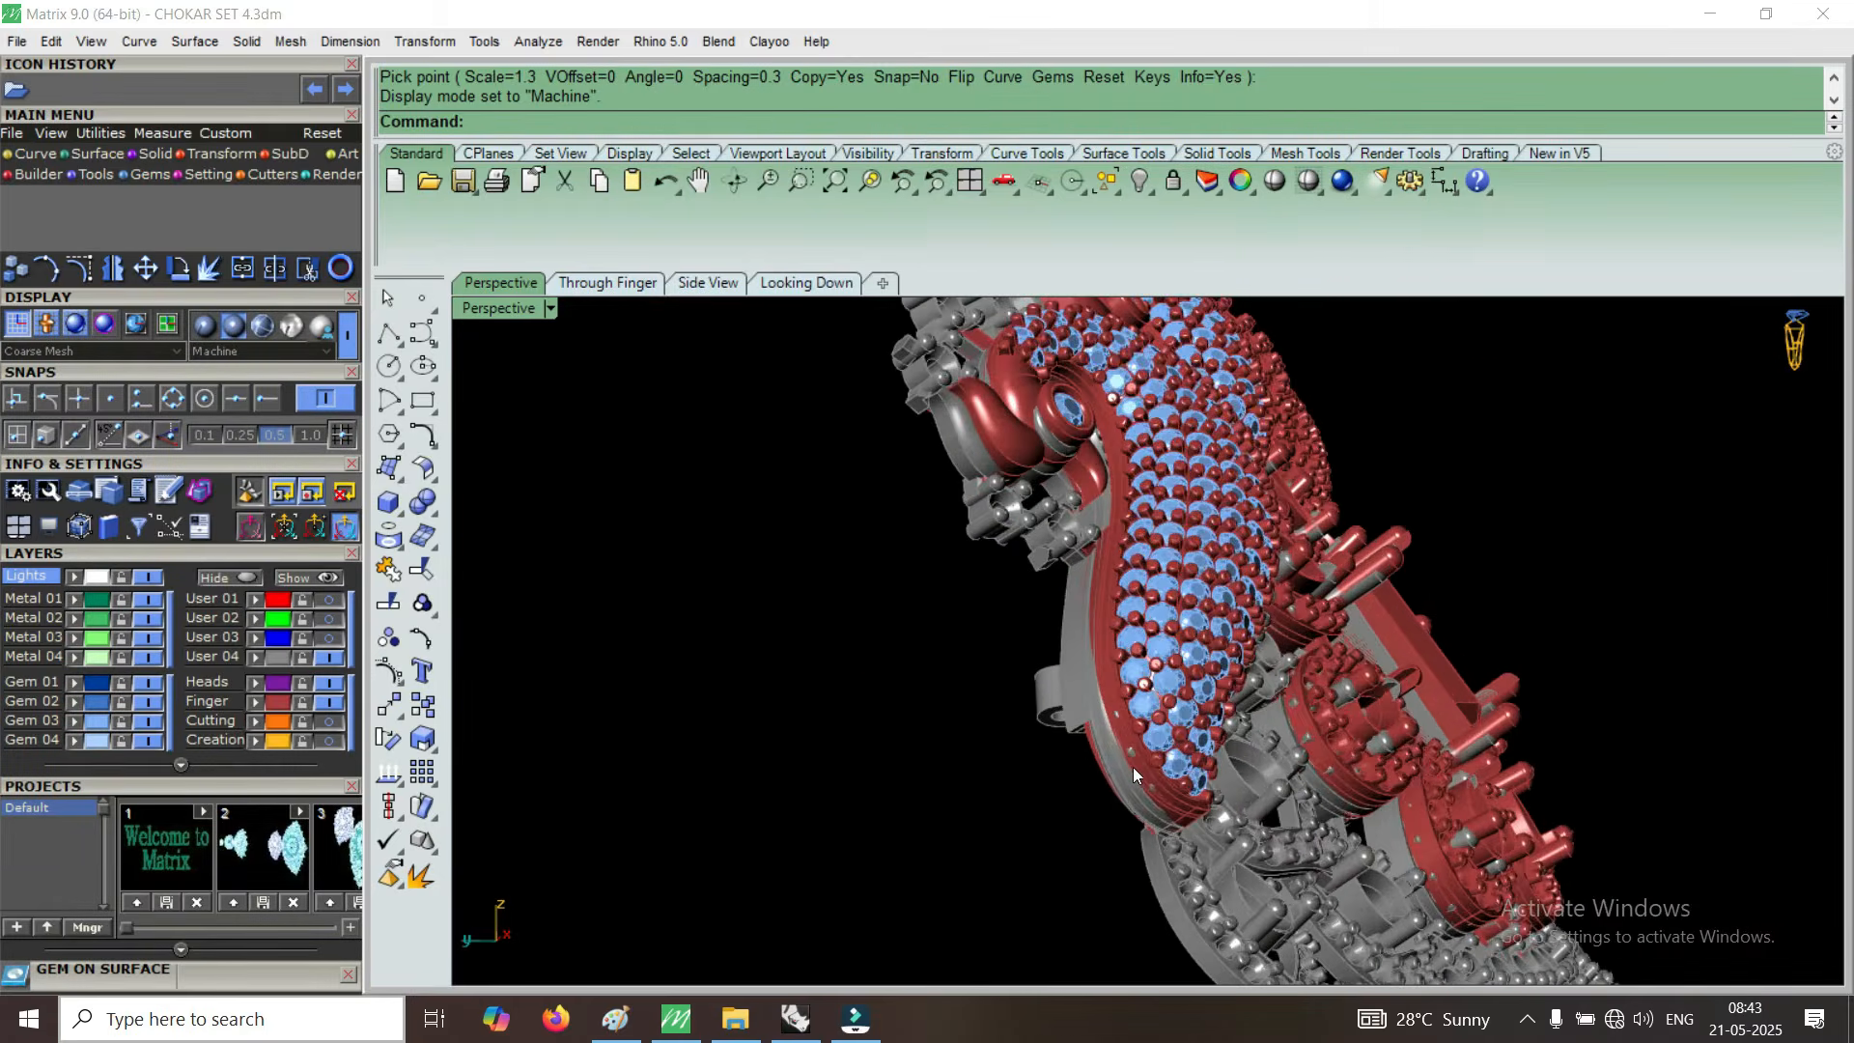
# Inspect the small grey prong end on the reference paisley's side wall up close, and clear the selection made there.
pyautogui.scroll(10, 1133, 767)
pyautogui.click(1162, 635)
pyautogui.click(1462, 616)
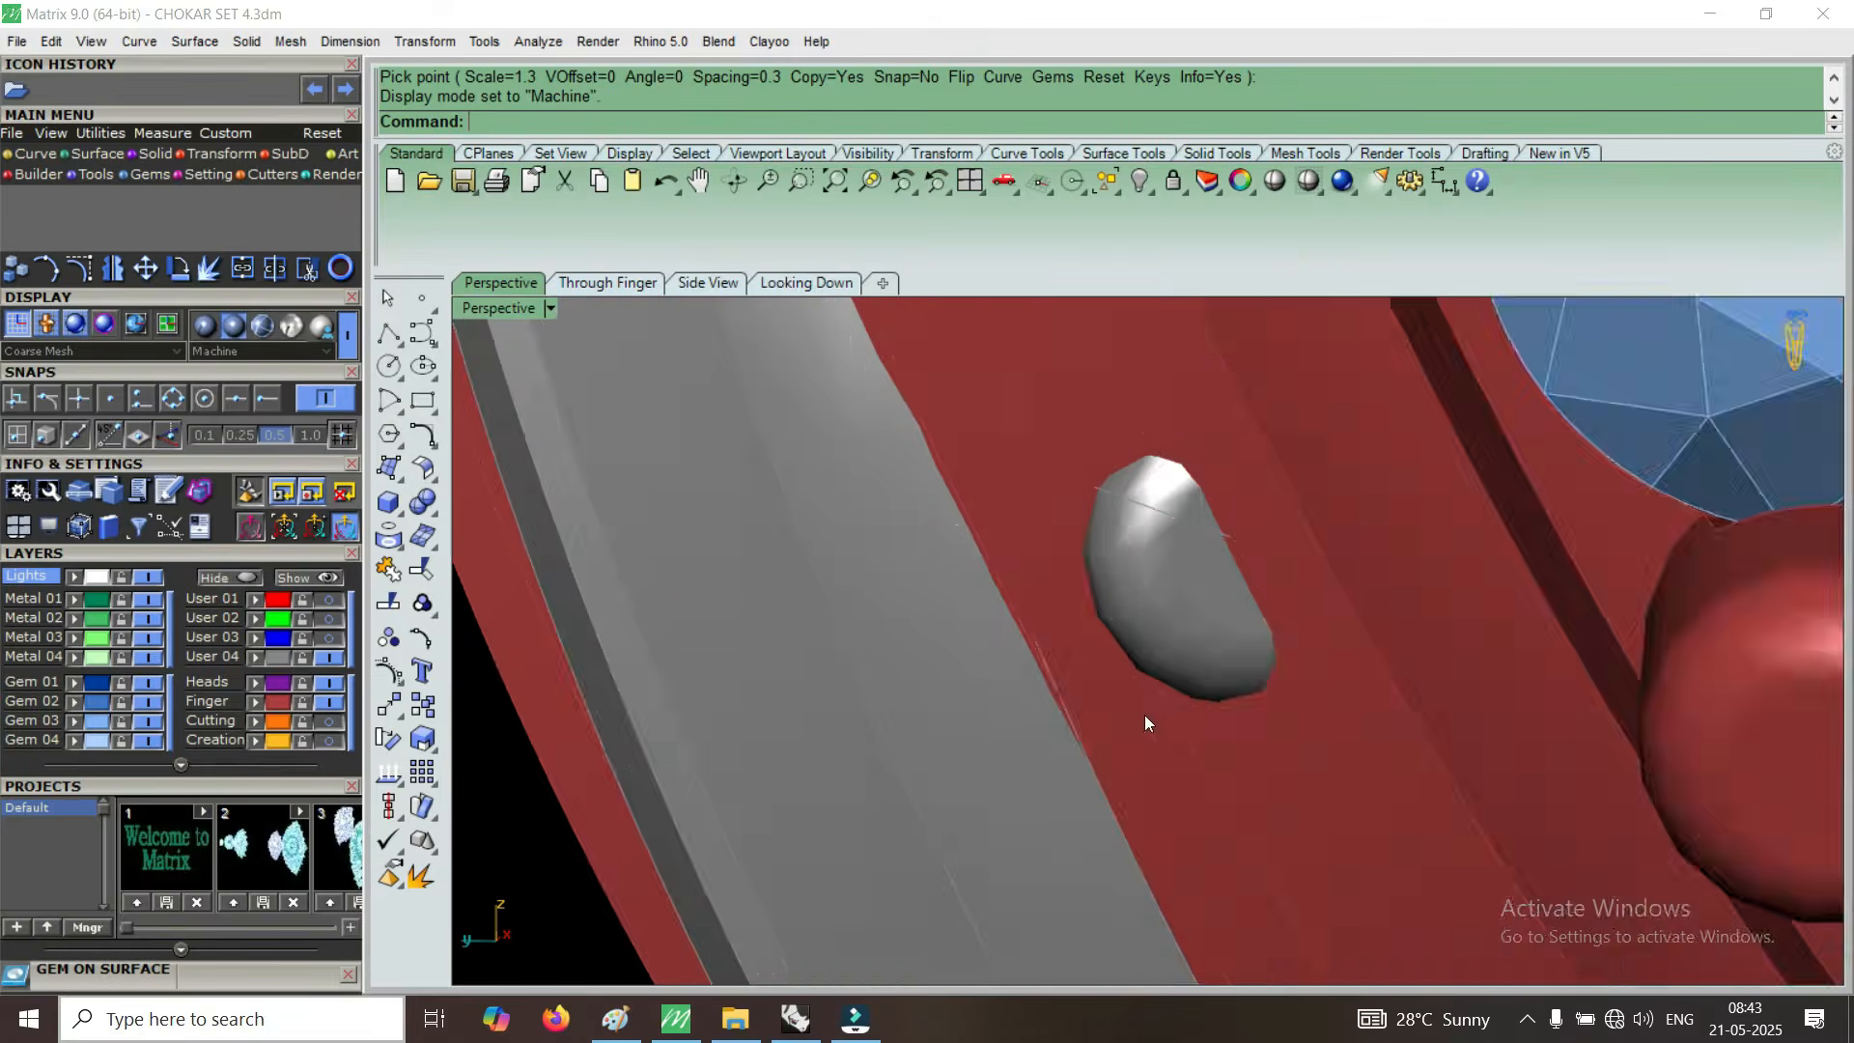
pyautogui.scroll(-10, 1085, 732)
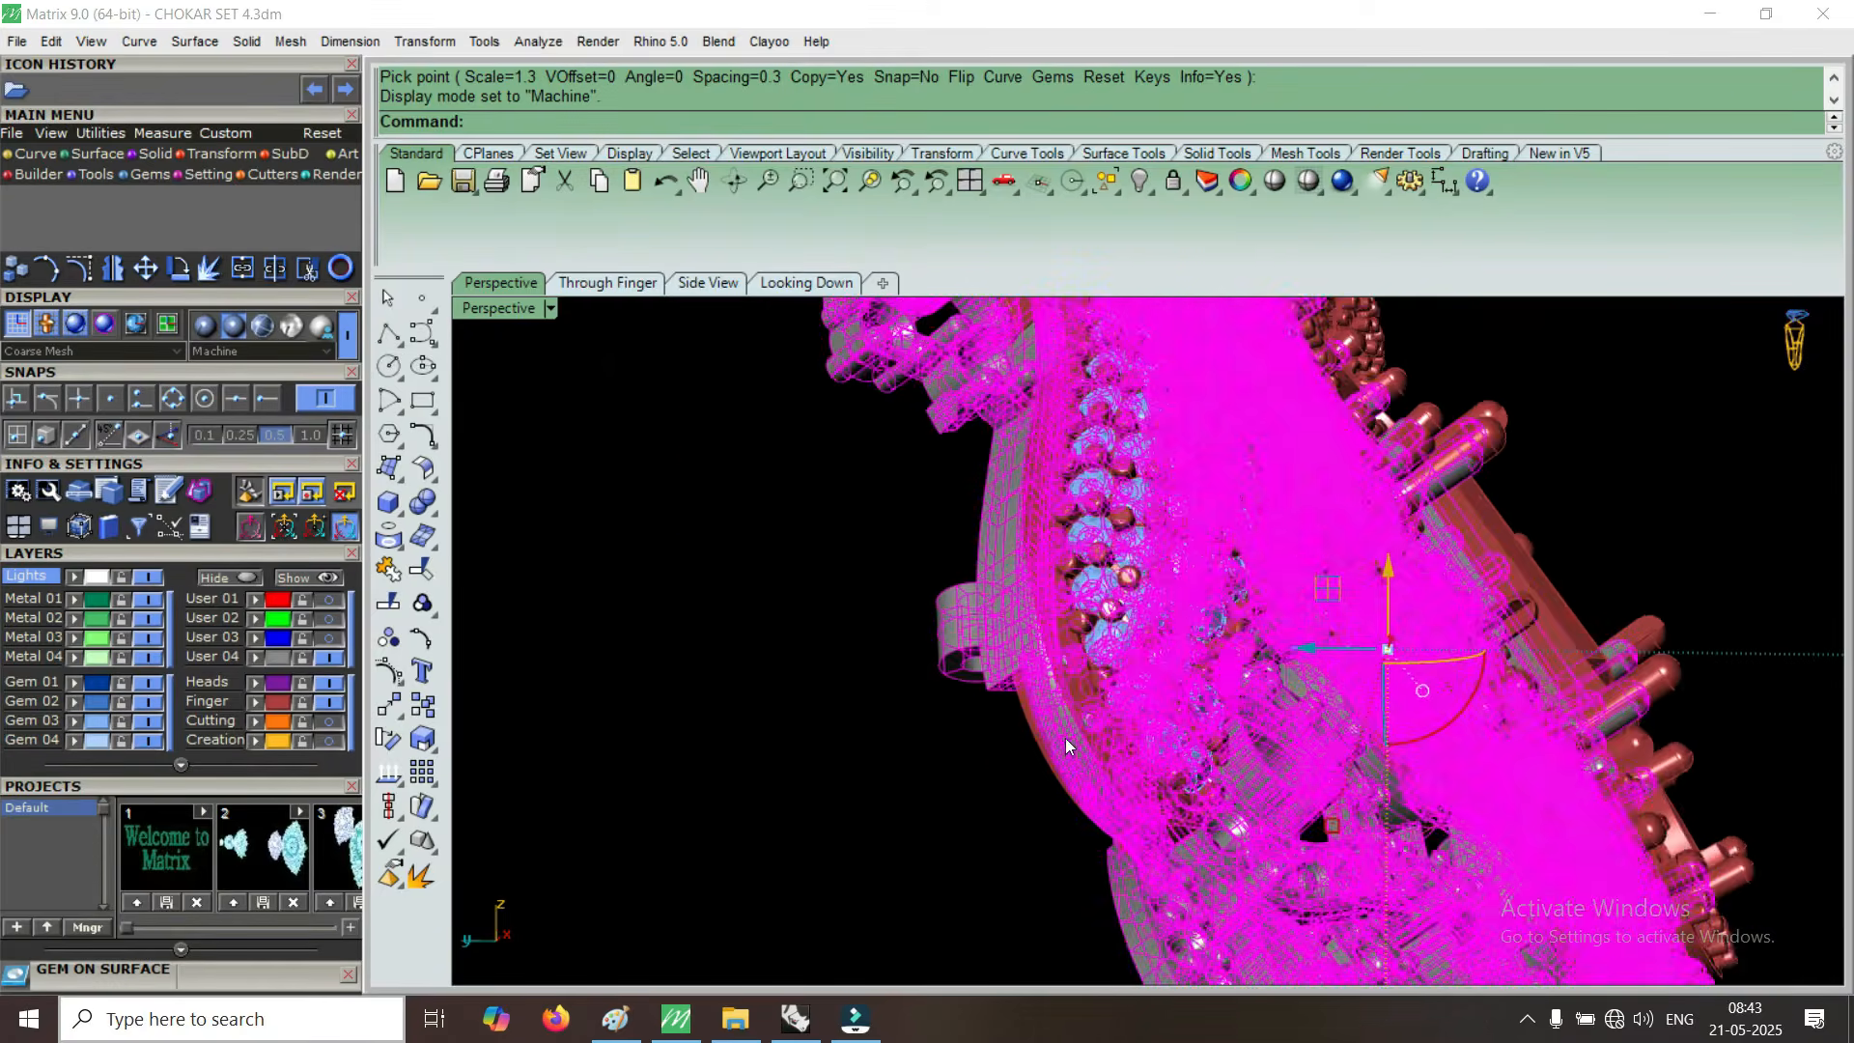
pyautogui.scroll(-2, 1095, 690)
pyautogui.press('Escape')
pyautogui.moveTo(1167, 664); pyautogui.dragTo(1155, 731, button='right')
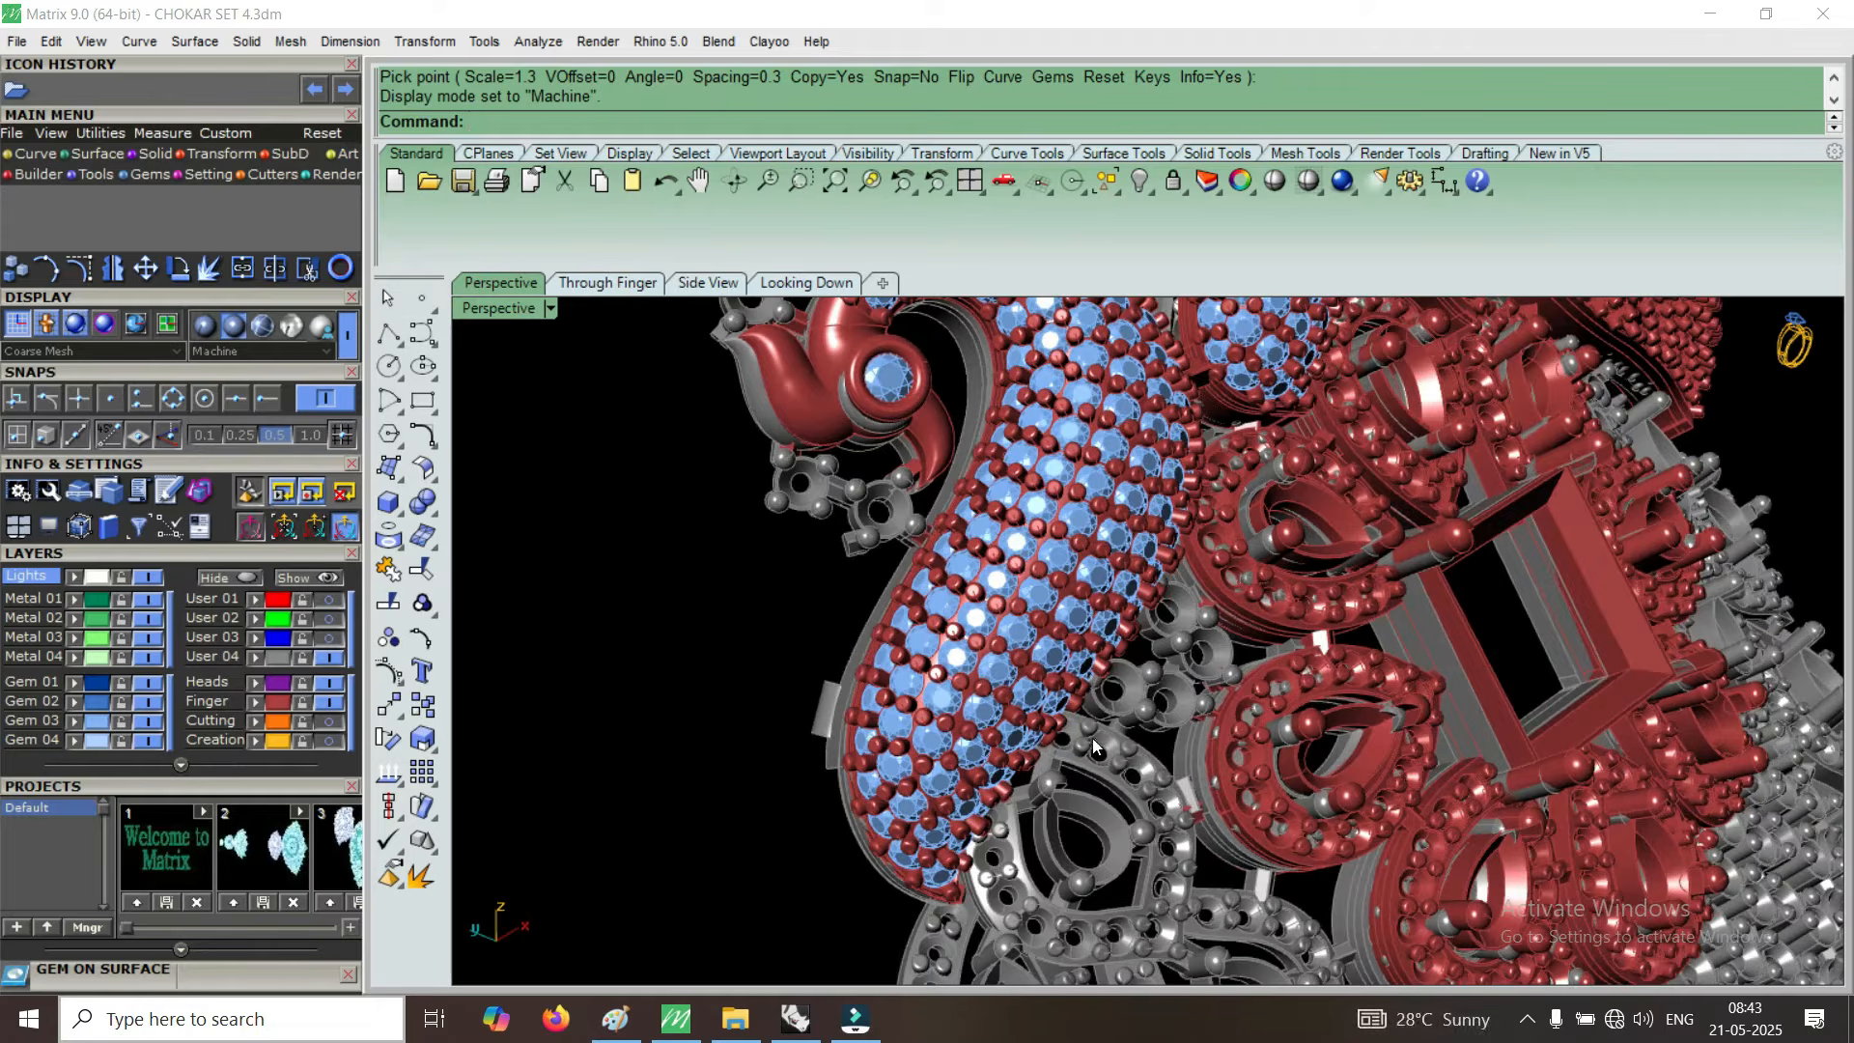
pyautogui.scroll(-4, 1004, 736)
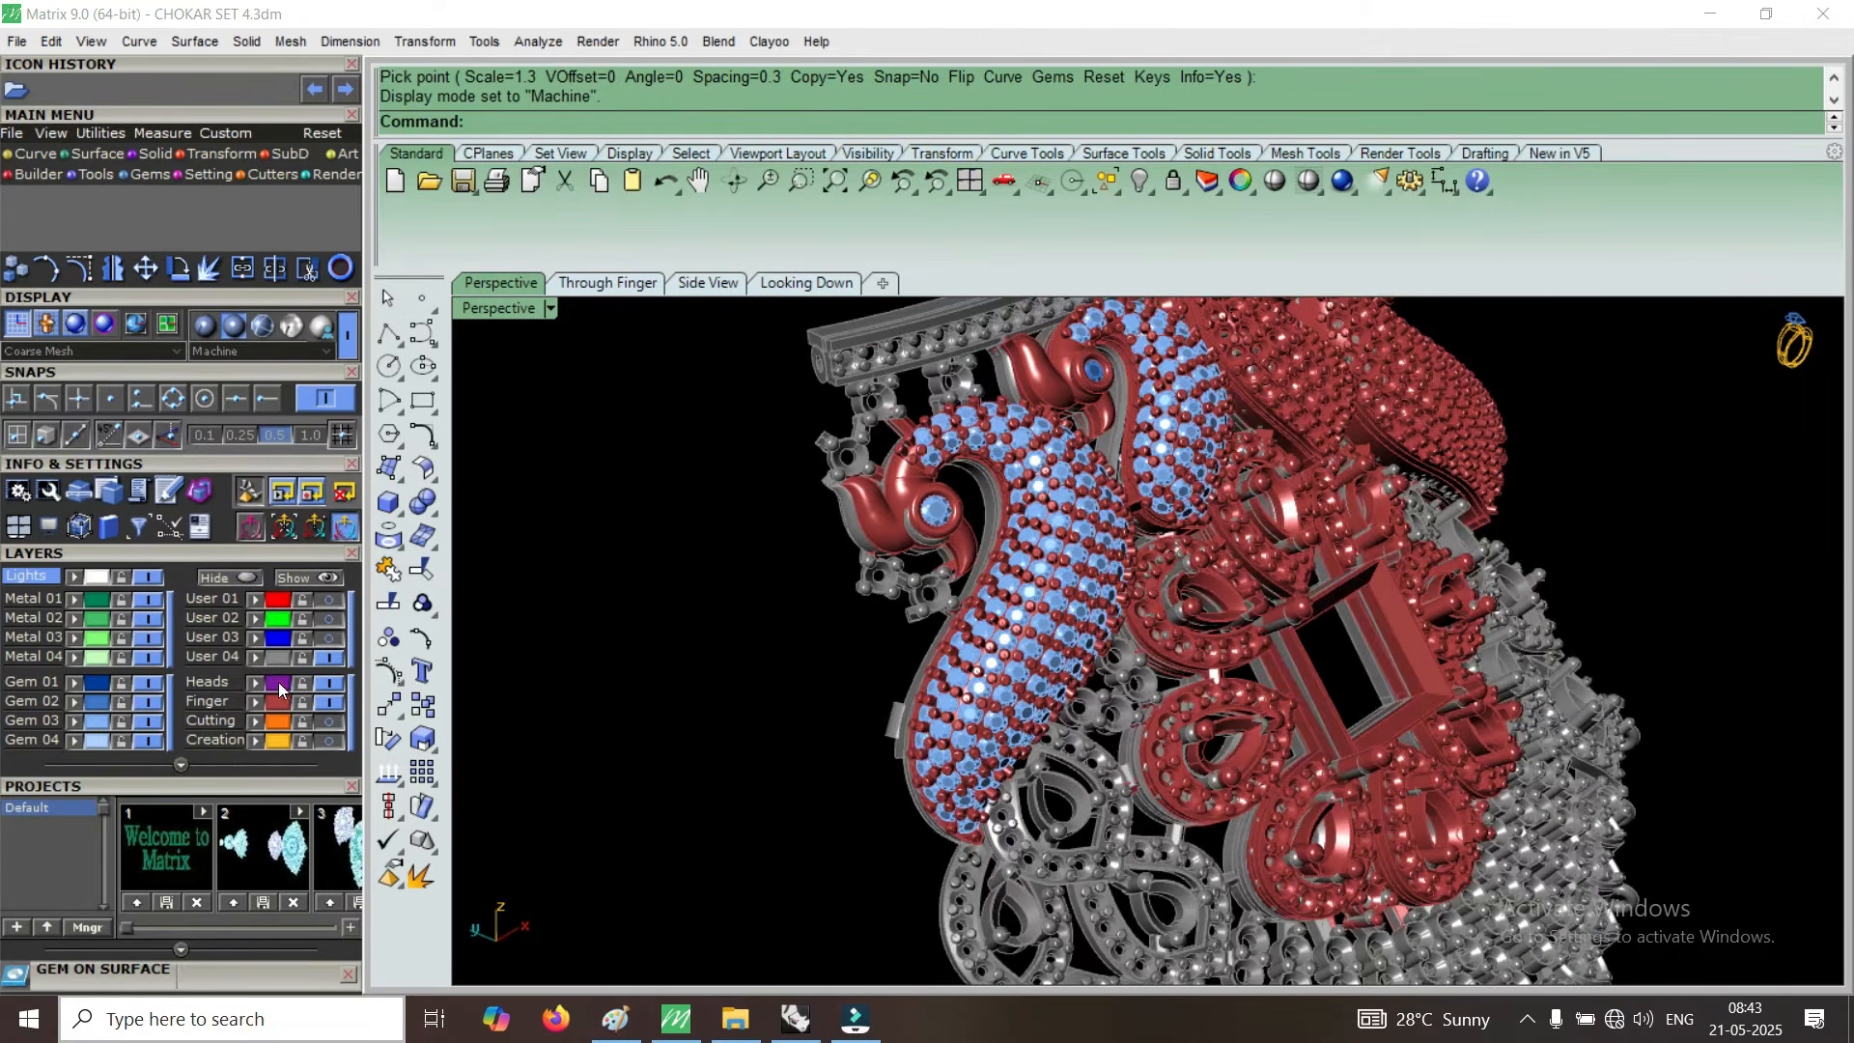
# Move the grey choker model out from behind the red reference choker along the green-axis direction and clear the selection.
pyautogui.click(276, 663)
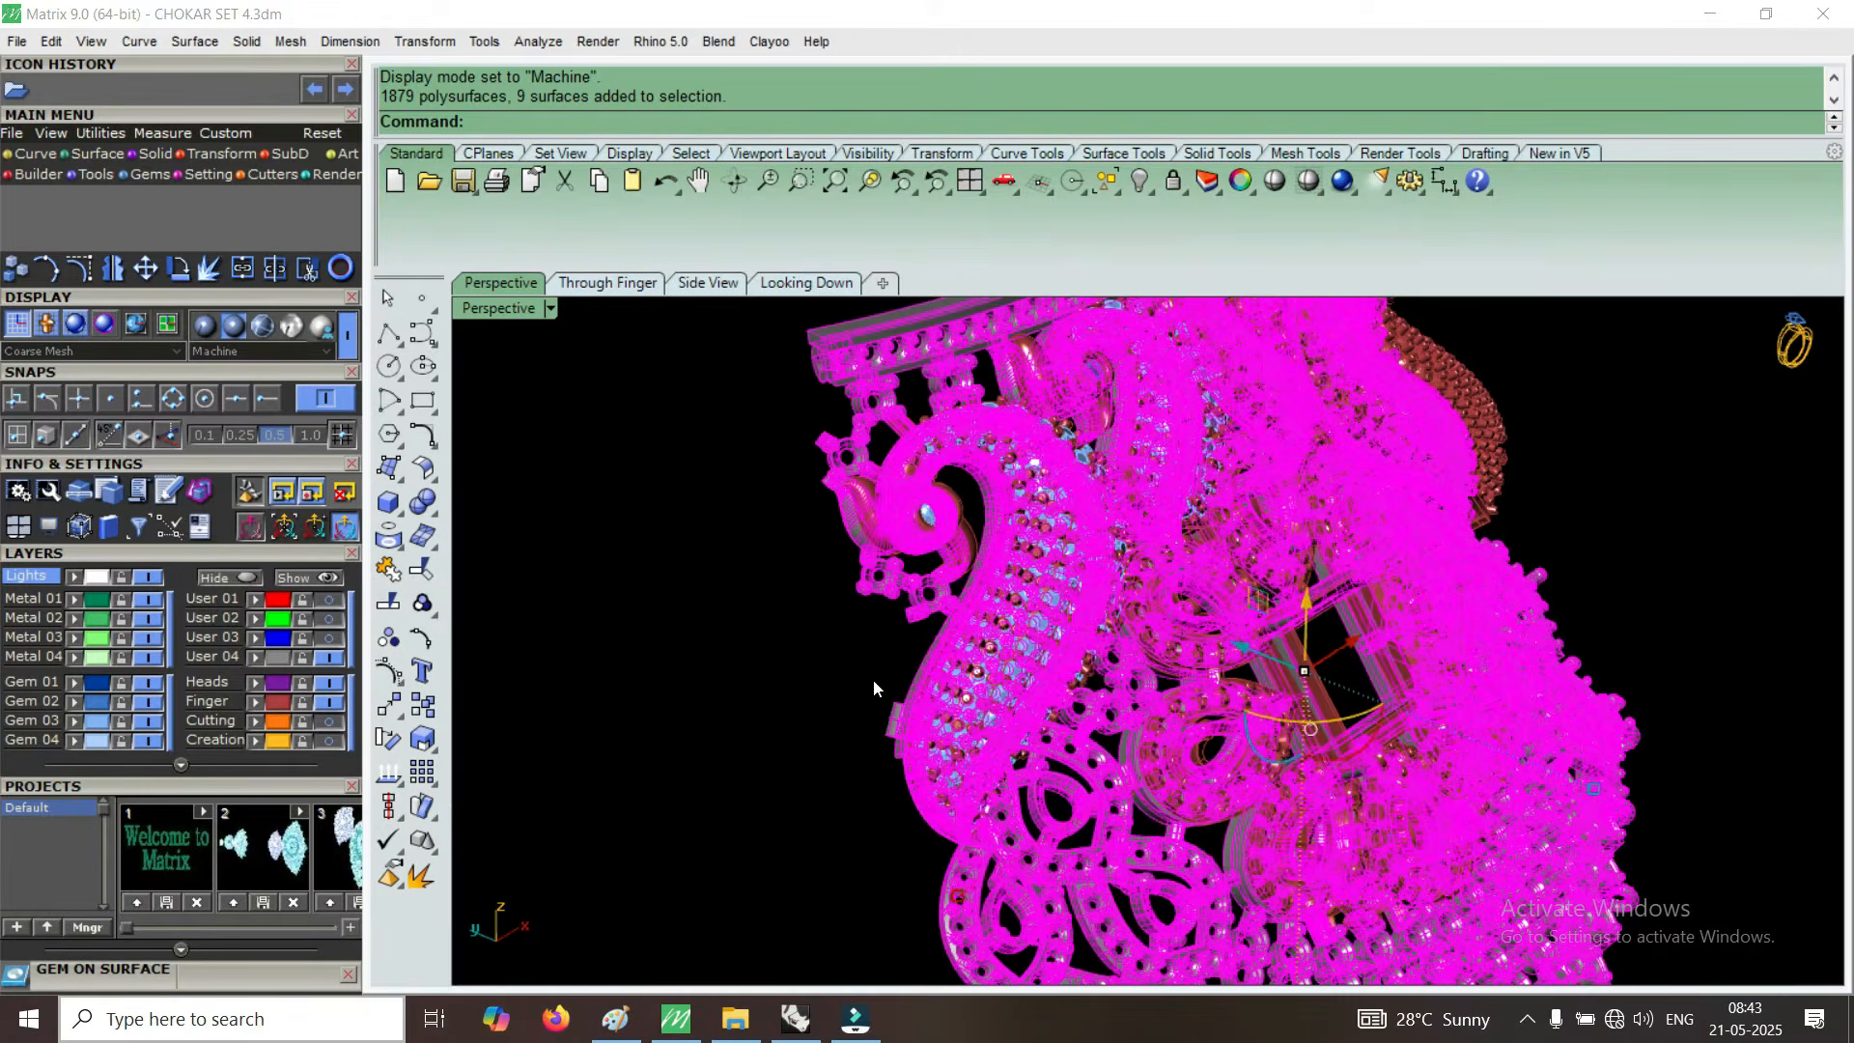
pyautogui.moveTo(949, 711); pyautogui.dragTo(1132, 645, button='right')
pyautogui.moveTo(1098, 635); pyautogui.dragTo(850, 718)
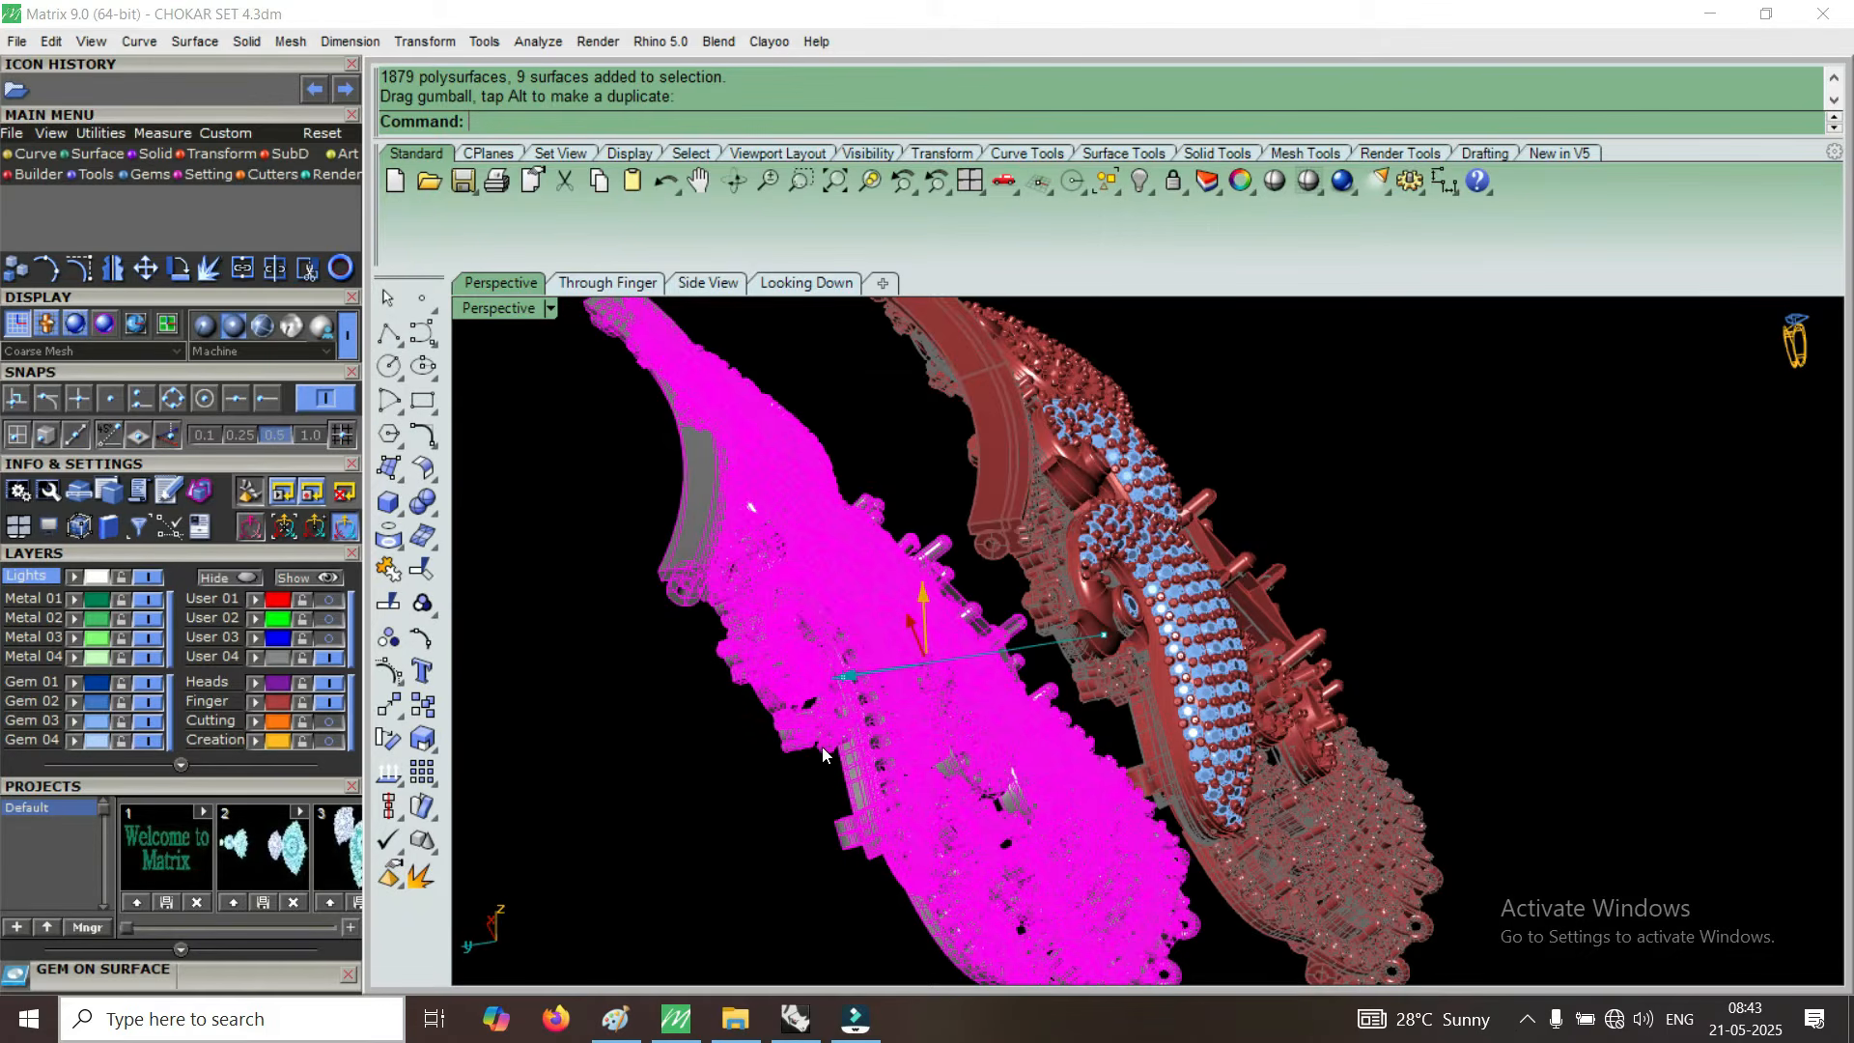
pyautogui.press('Escape')
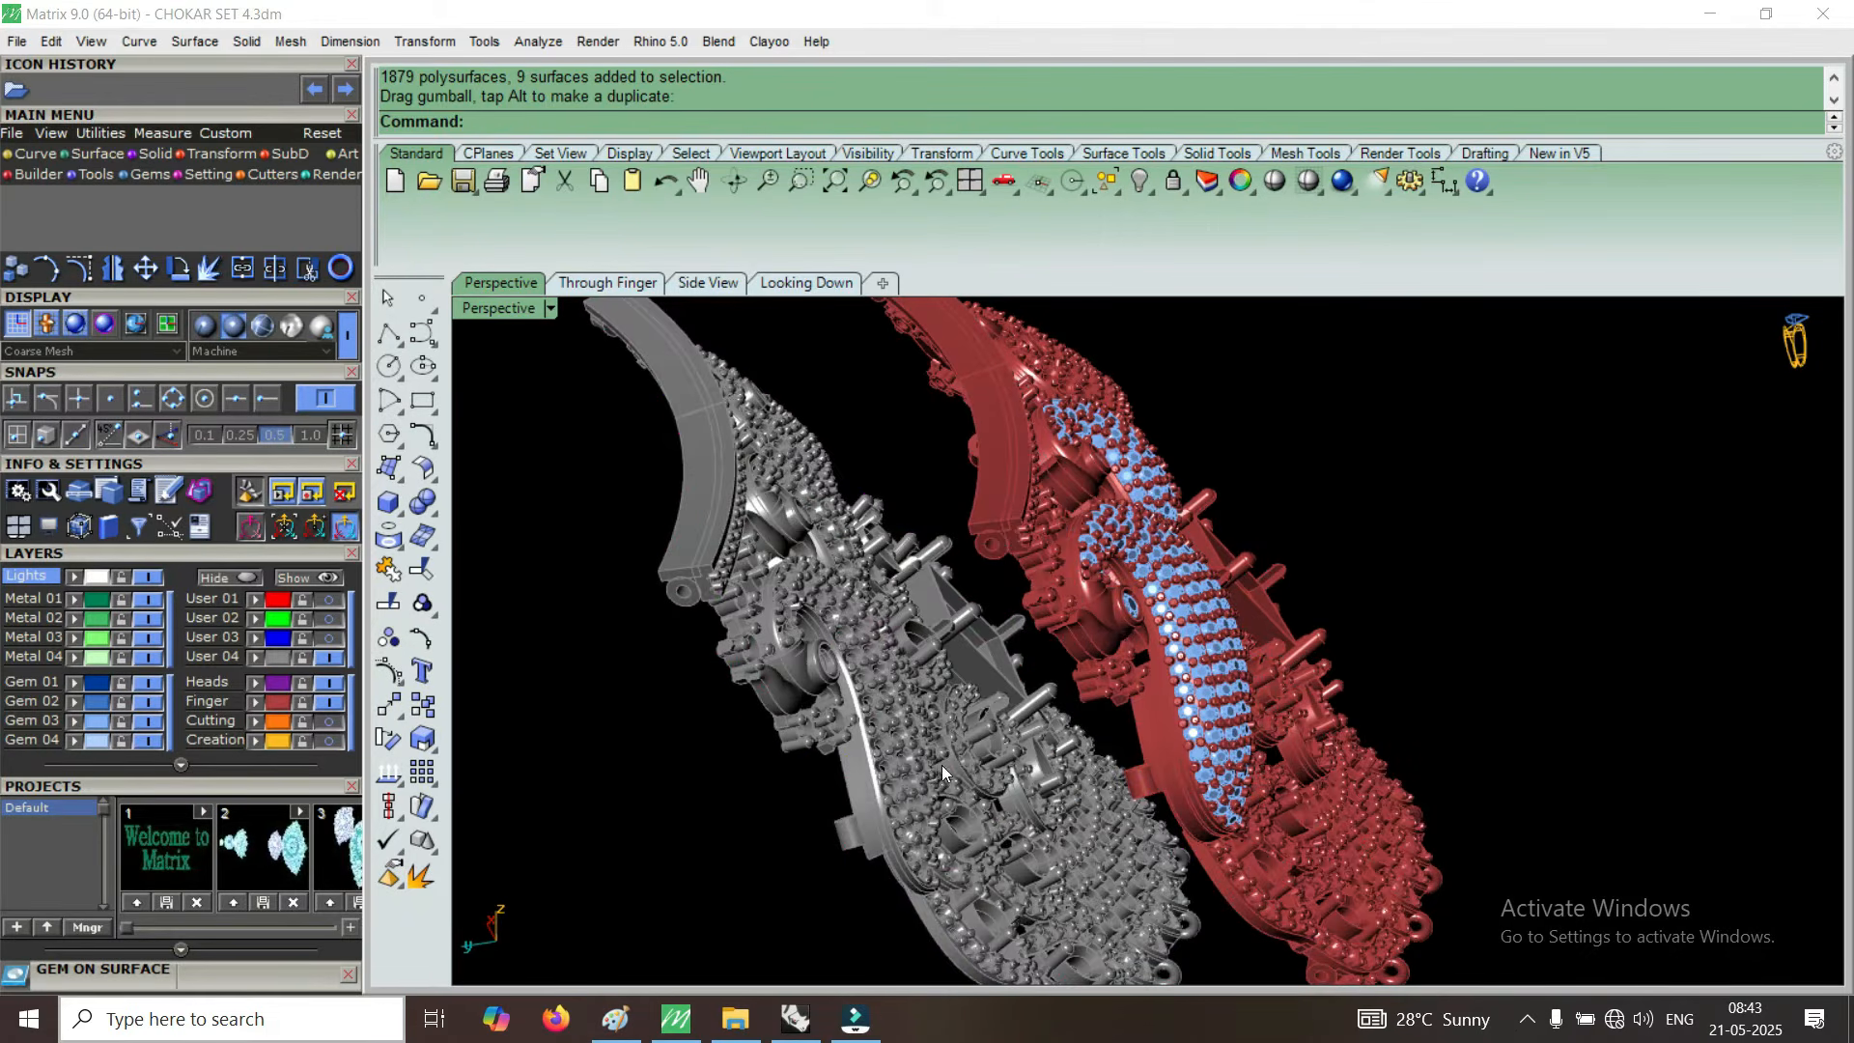
# Compare the undersides and side profiles of the grey and red chokers, looking at the drilled paisley backs and side walls.
pyautogui.scroll(3, 989, 733)
pyautogui.scroll(2, 1006, 629)
pyautogui.scroll(3, 1006, 630)
pyautogui.scroll(2, 1041, 616)
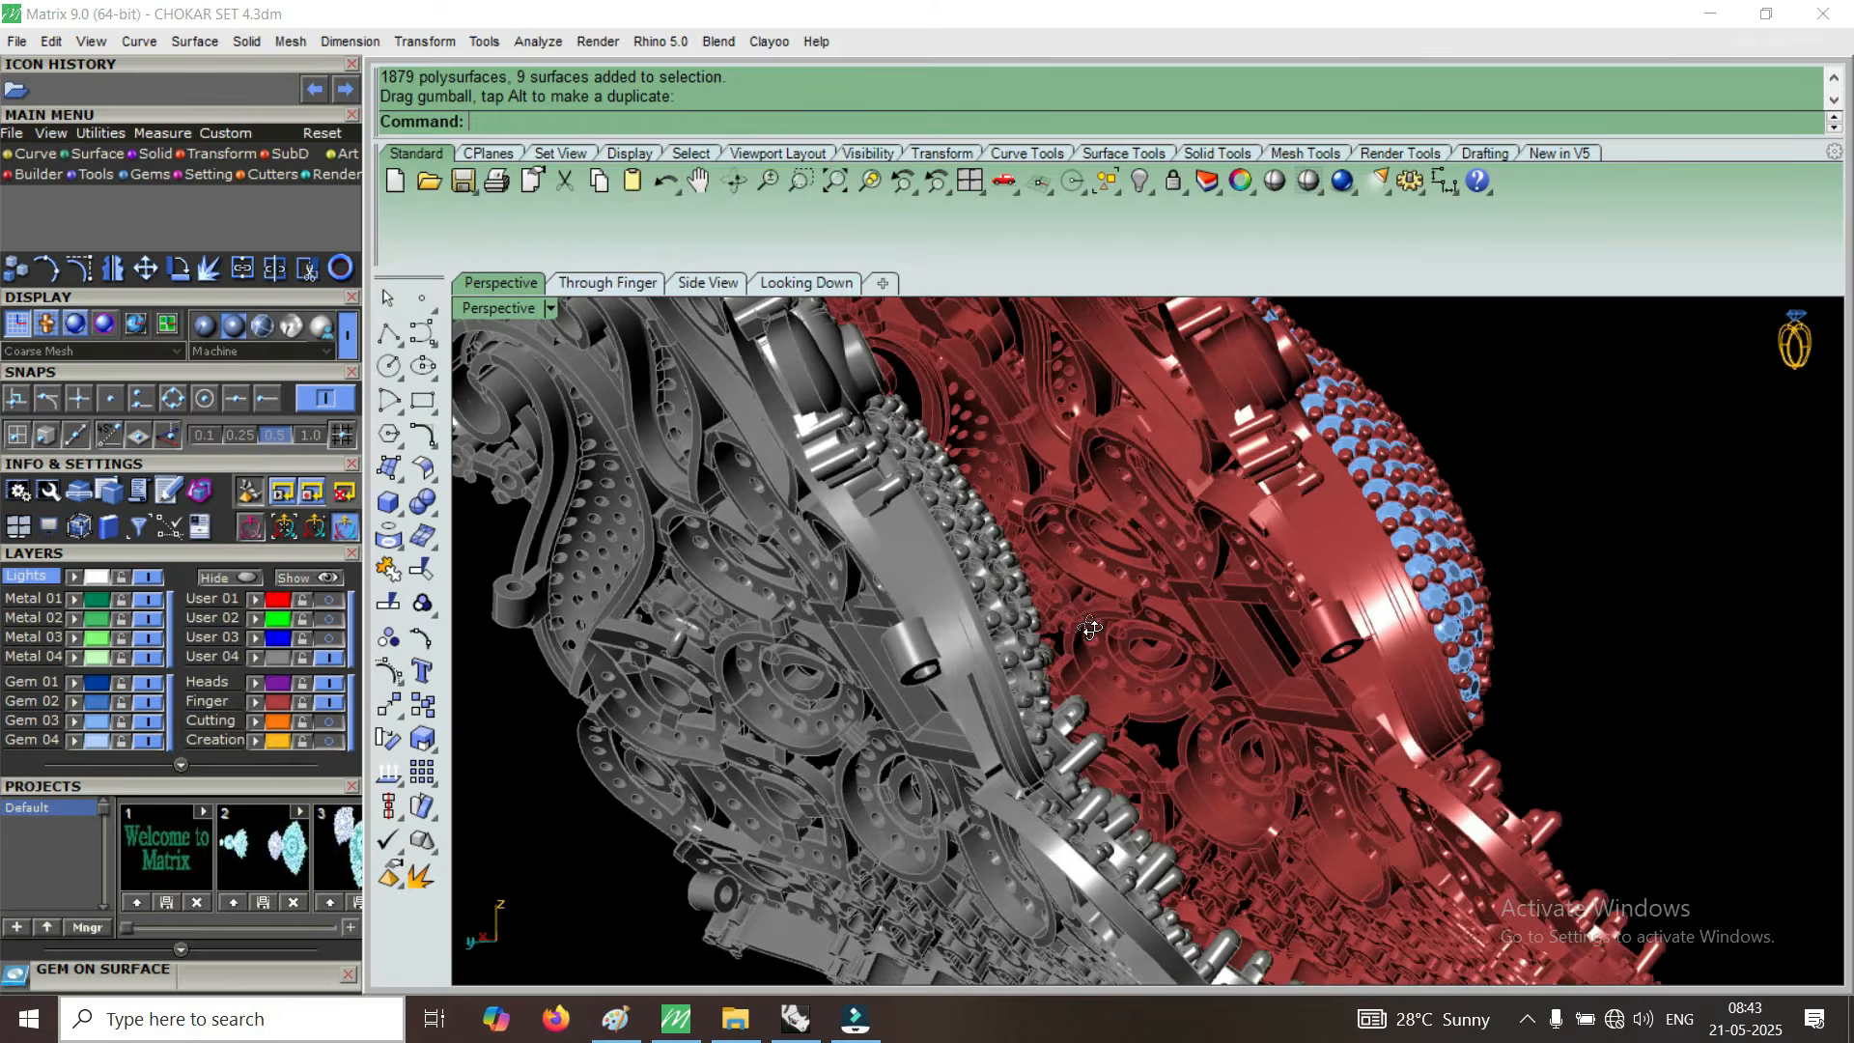
pyautogui.scroll(5, 1090, 629)
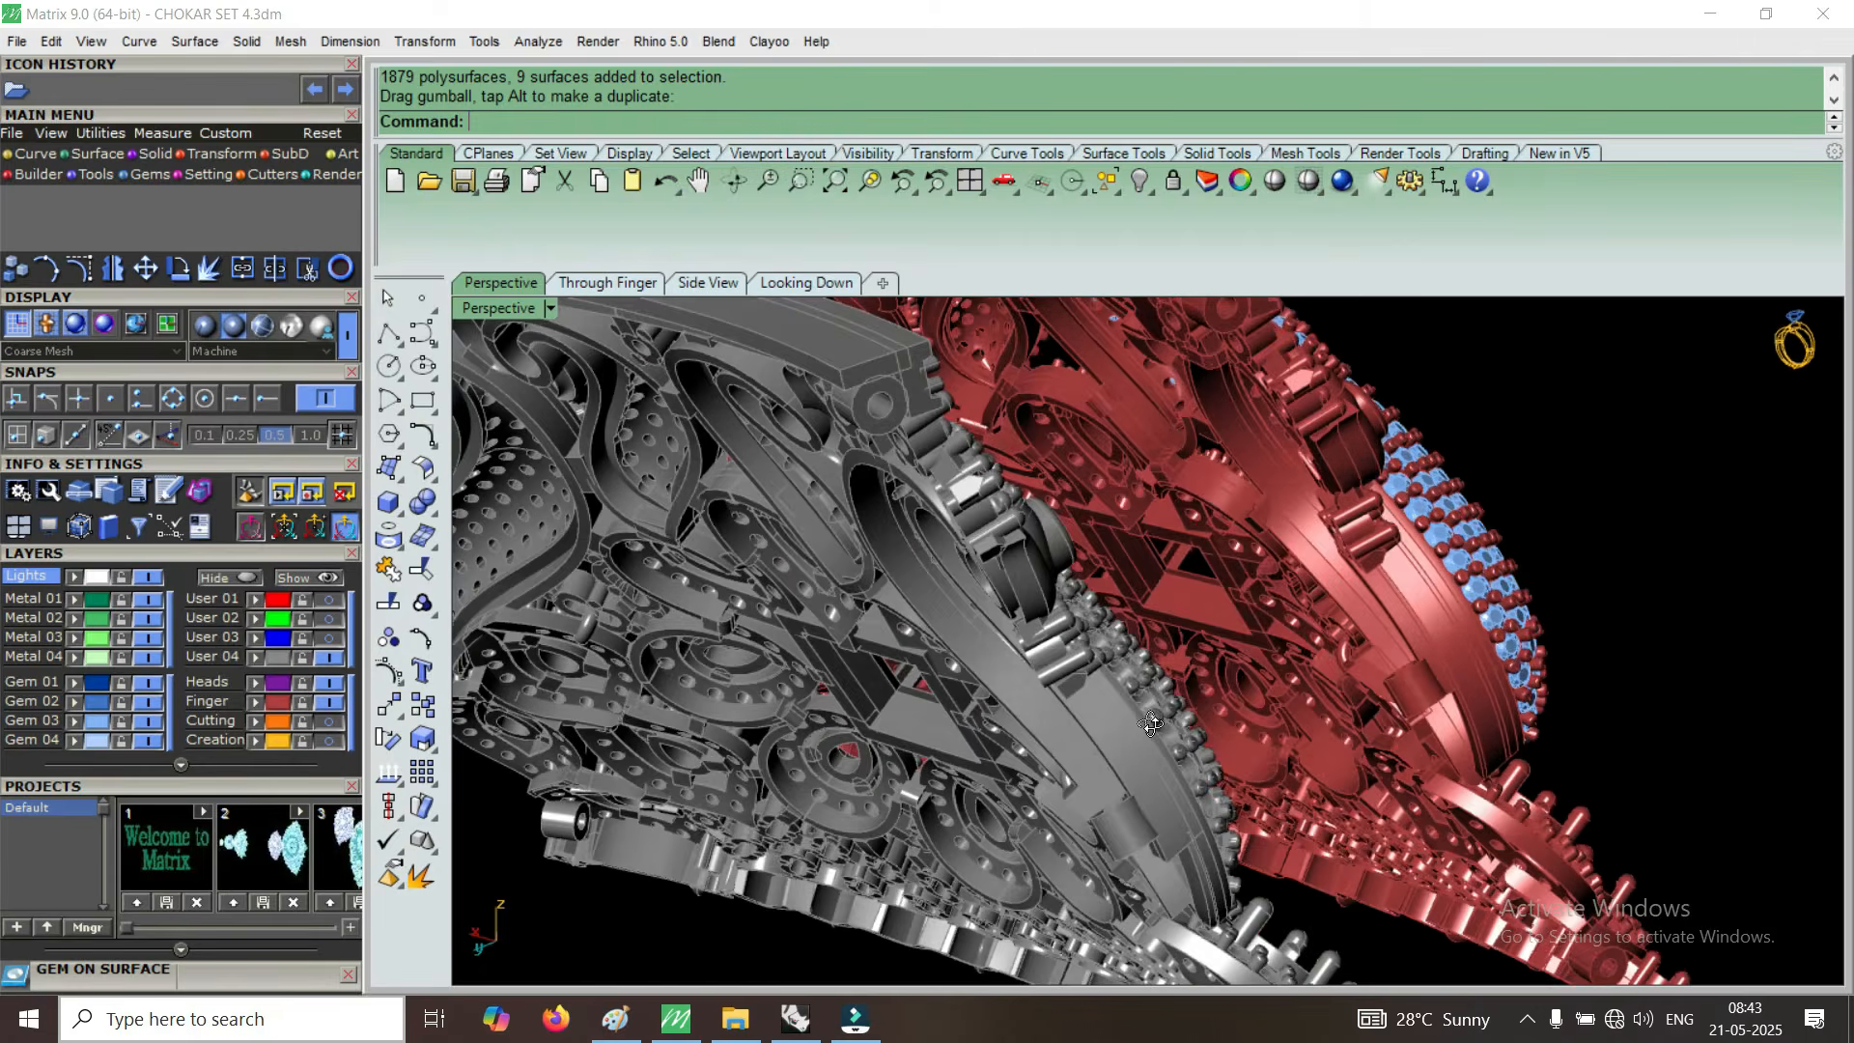
pyautogui.scroll(2, 1151, 724)
pyautogui.scroll(3, 1114, 711)
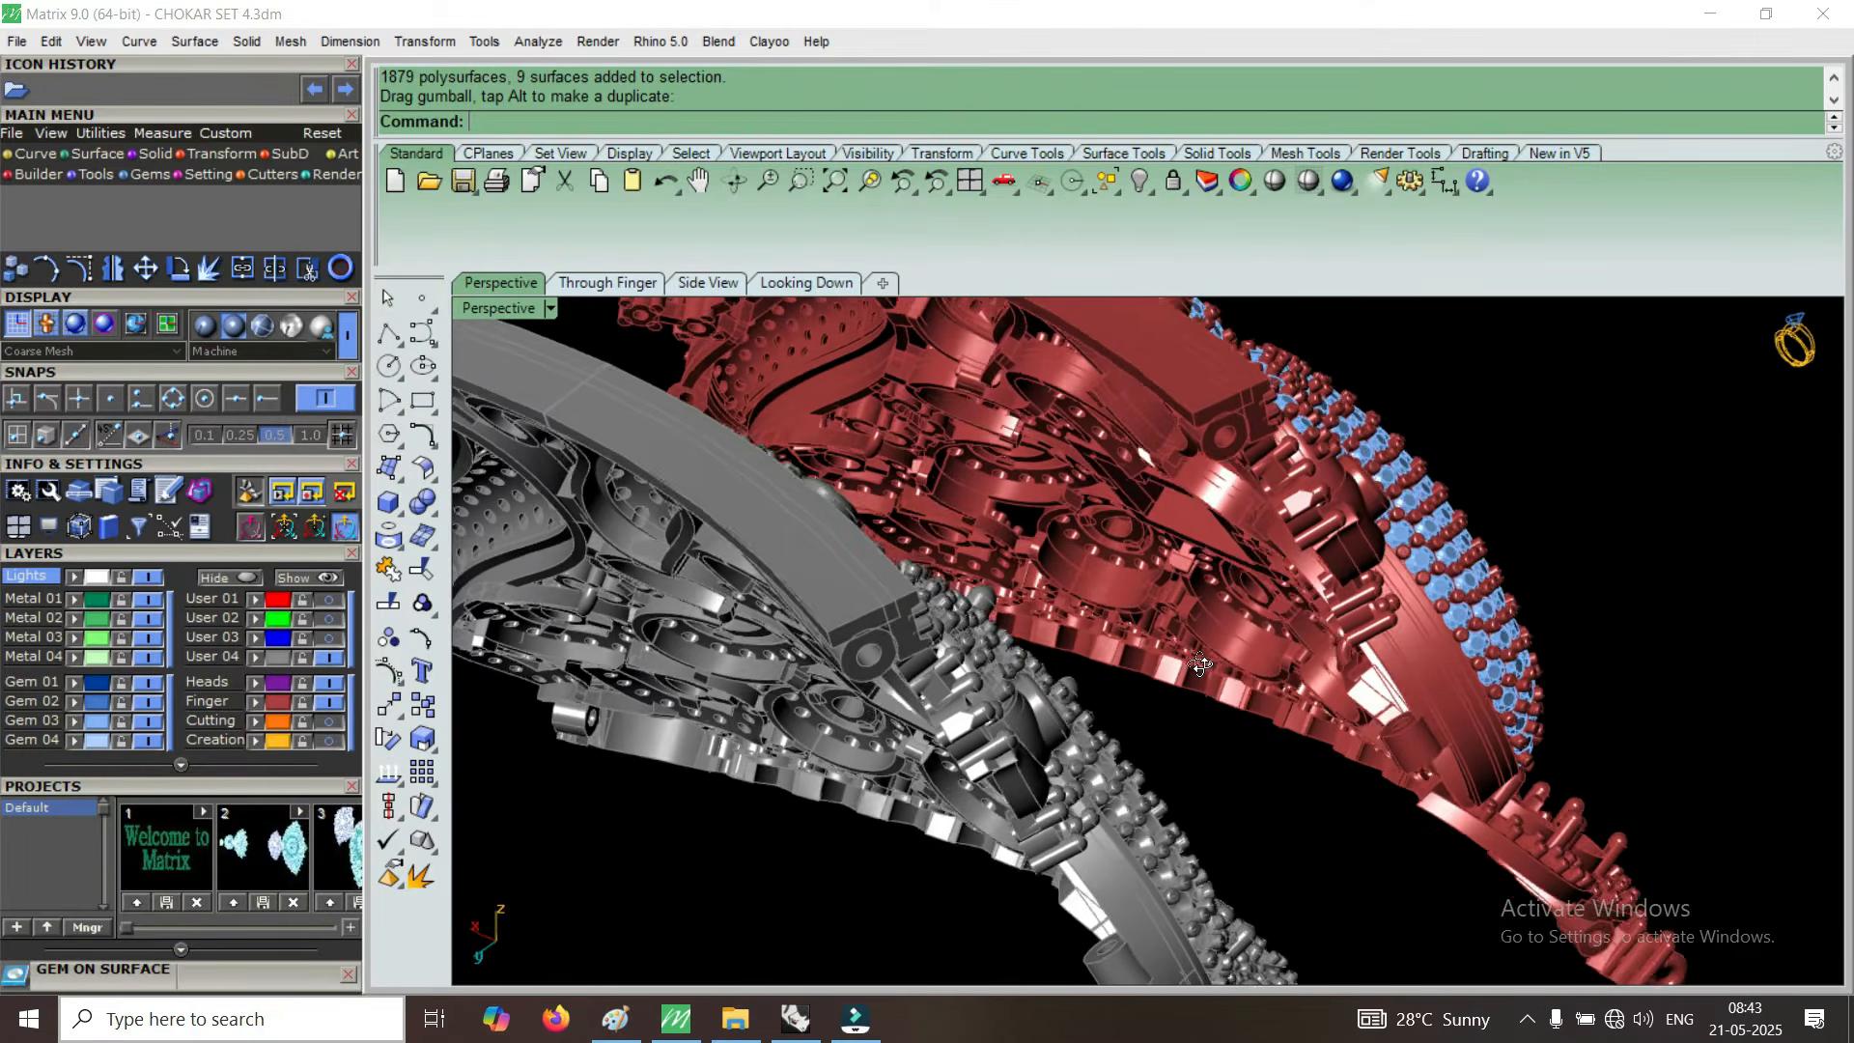
pyautogui.scroll(1, 1433, 593)
pyautogui.moveTo(1457, 560); pyautogui.dragTo(1012, 560, button='right')
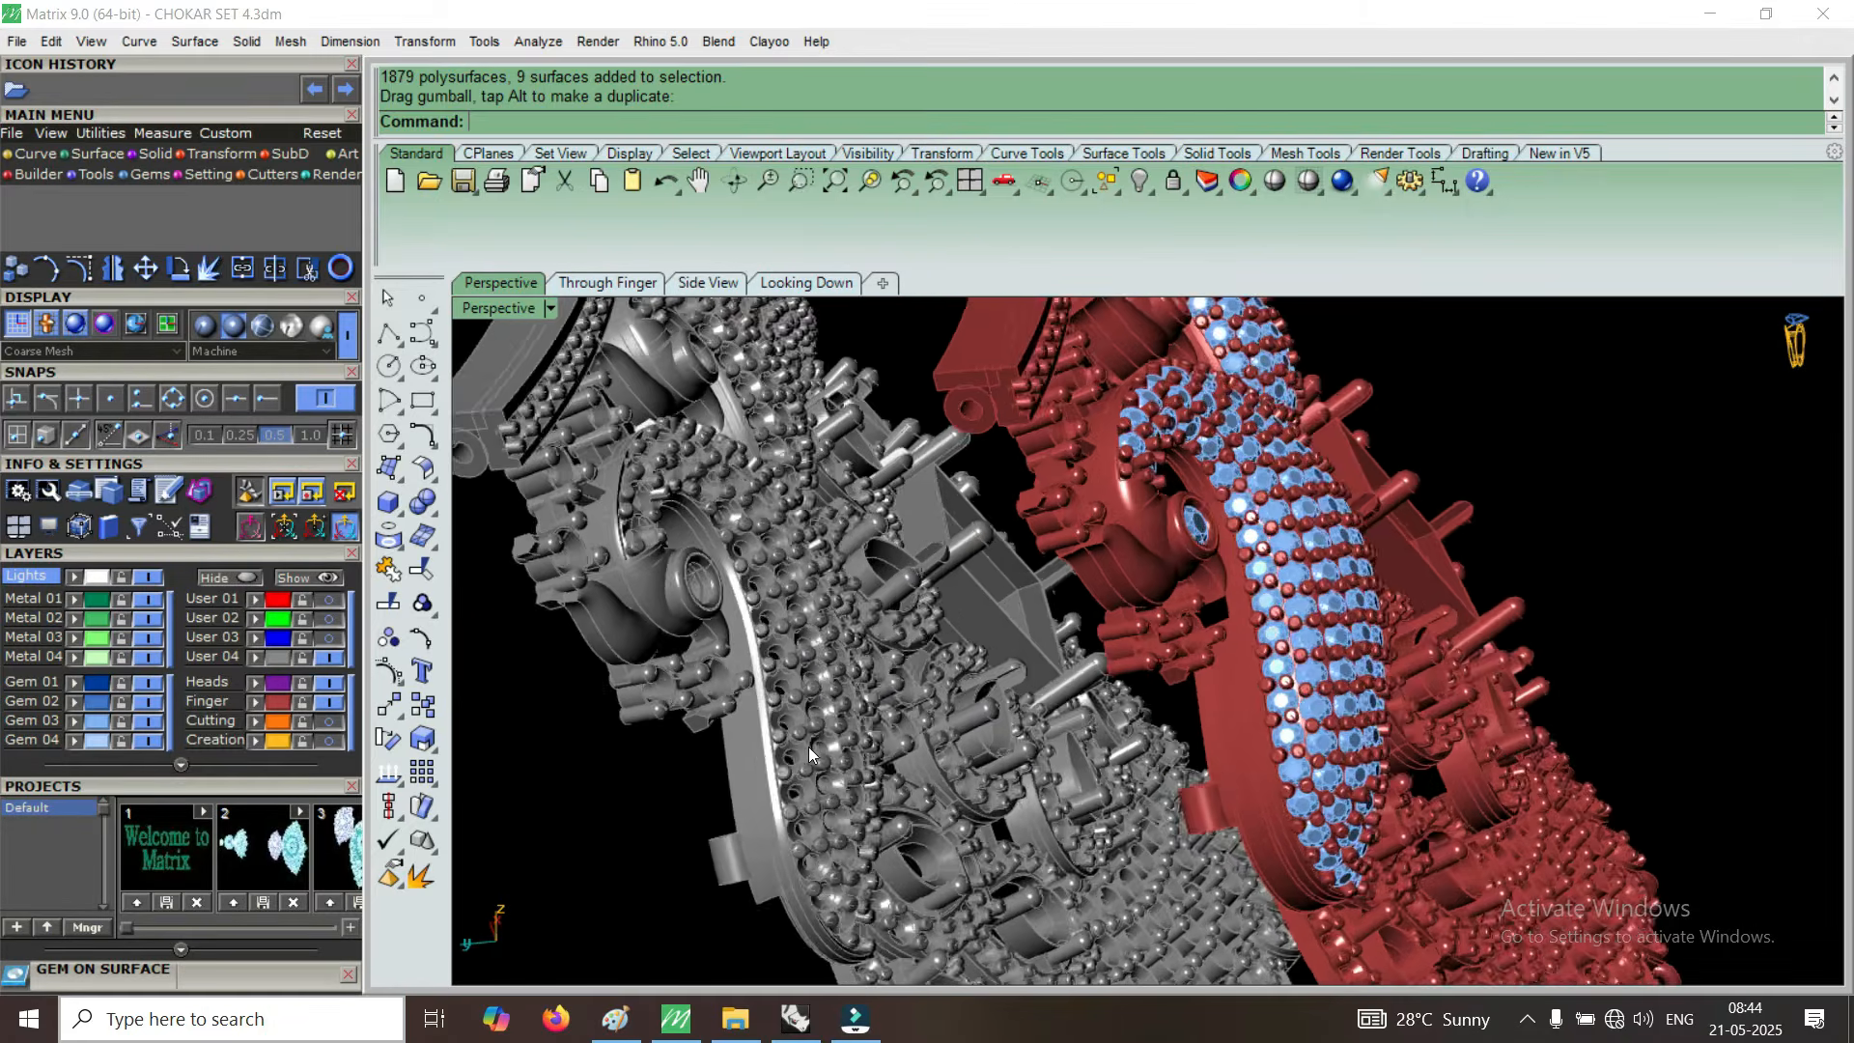
# Examine the prong rows and open gem seats on the grey choker's large paisley, and compare its side profile with the red choker's.
pyautogui.scroll(-3, 809, 742)
pyautogui.scroll(10, 828, 697)
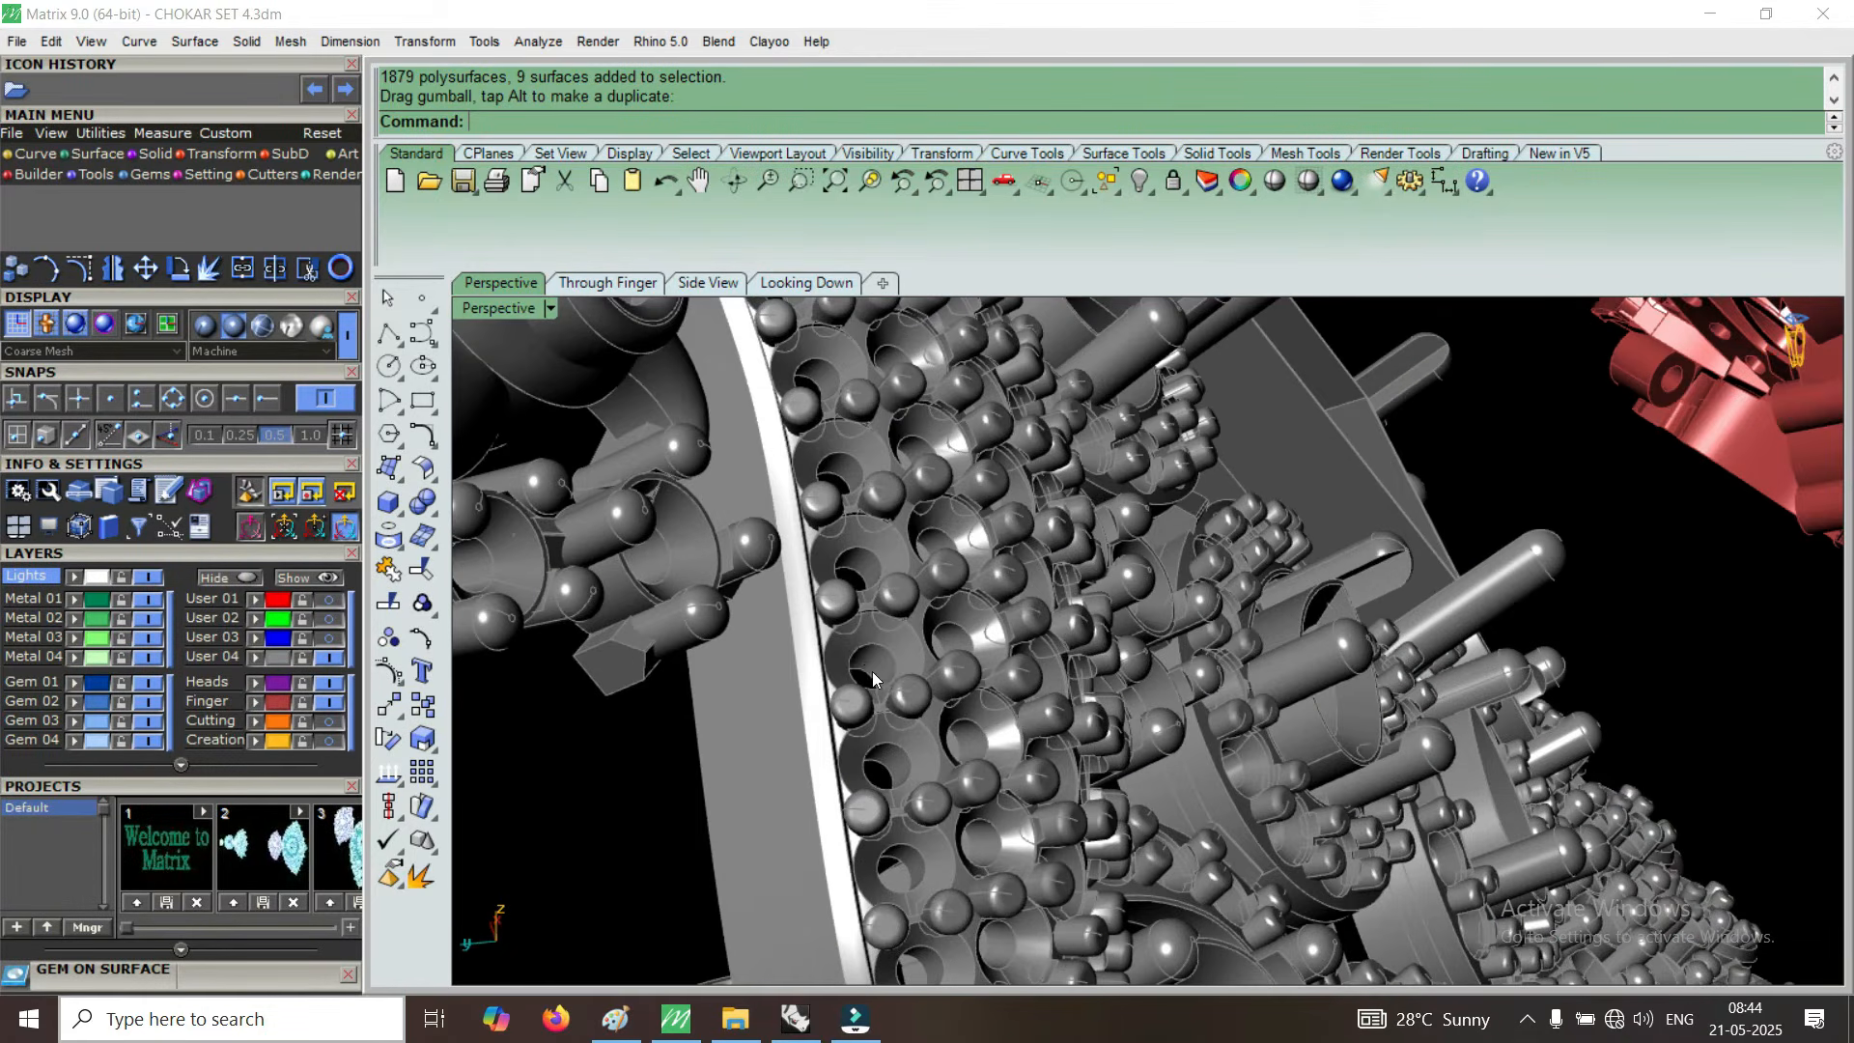
pyautogui.scroll(-5, 872, 676)
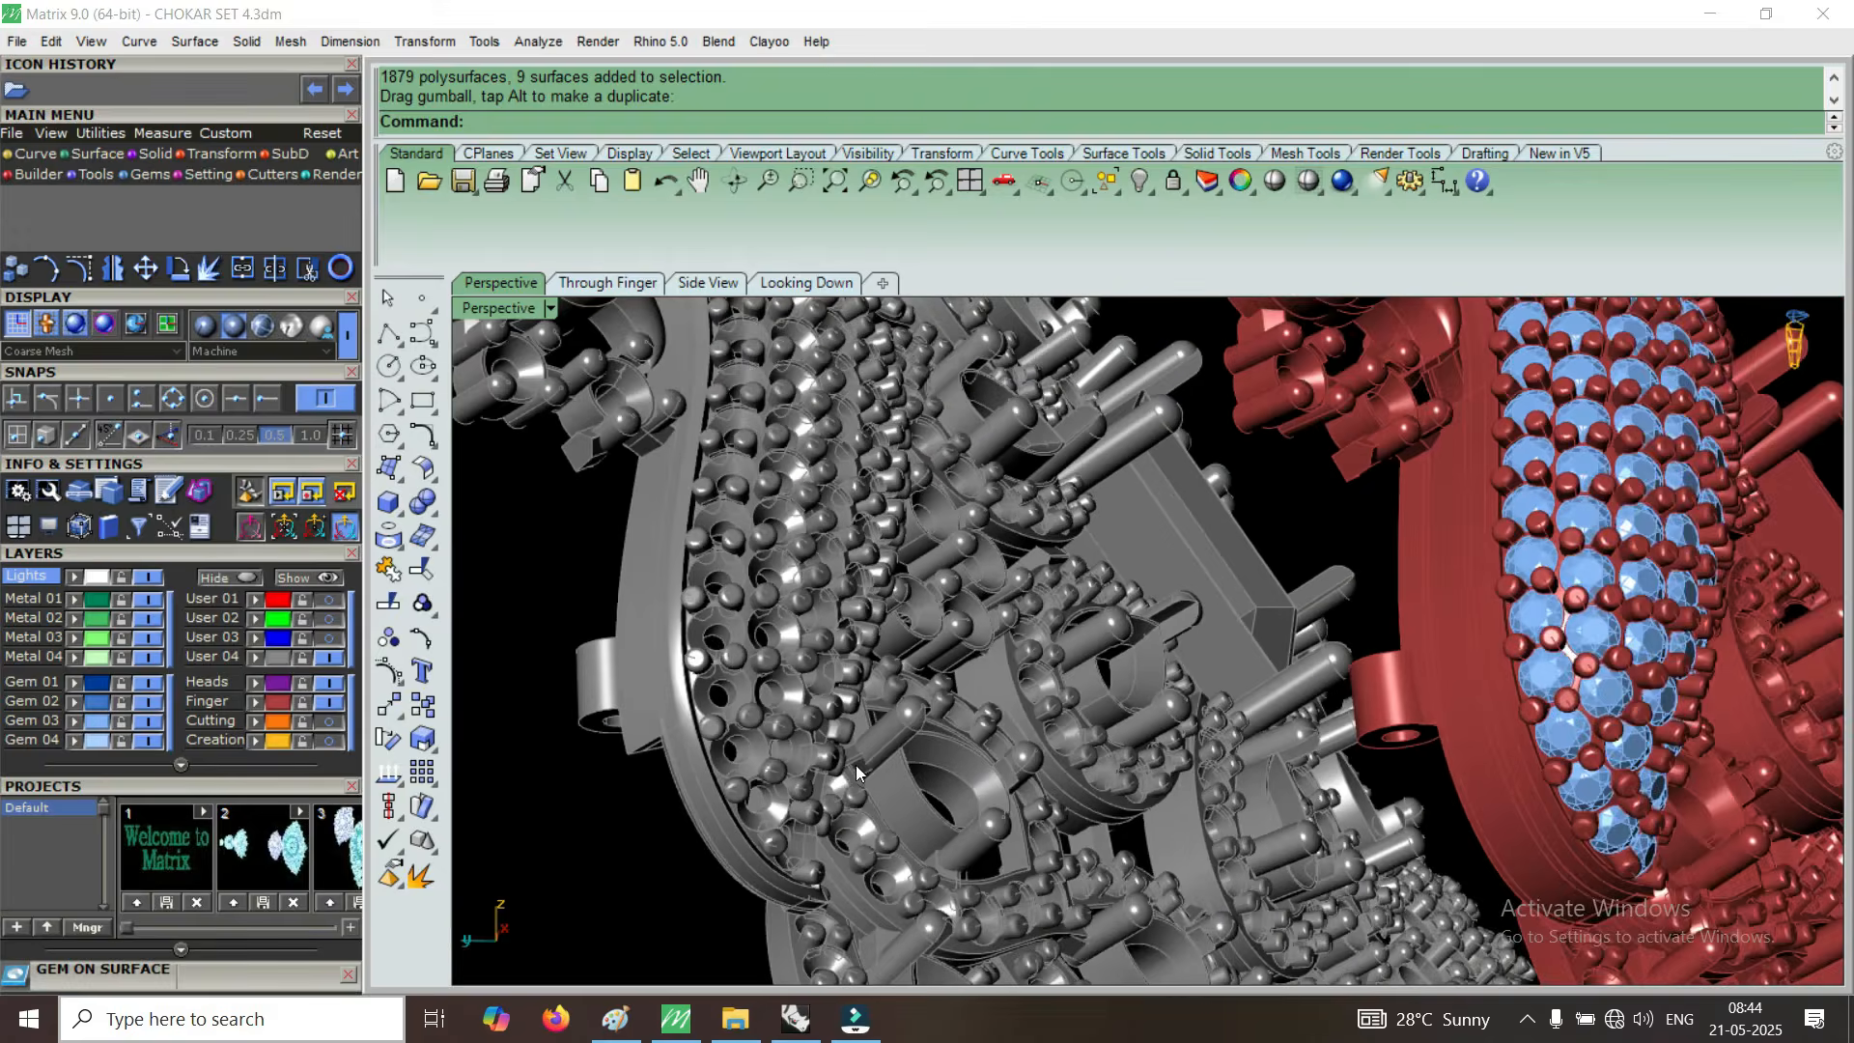
pyautogui.scroll(-5, 871, 775)
pyautogui.moveTo(993, 735); pyautogui.dragTo(1091, 762, button='right')
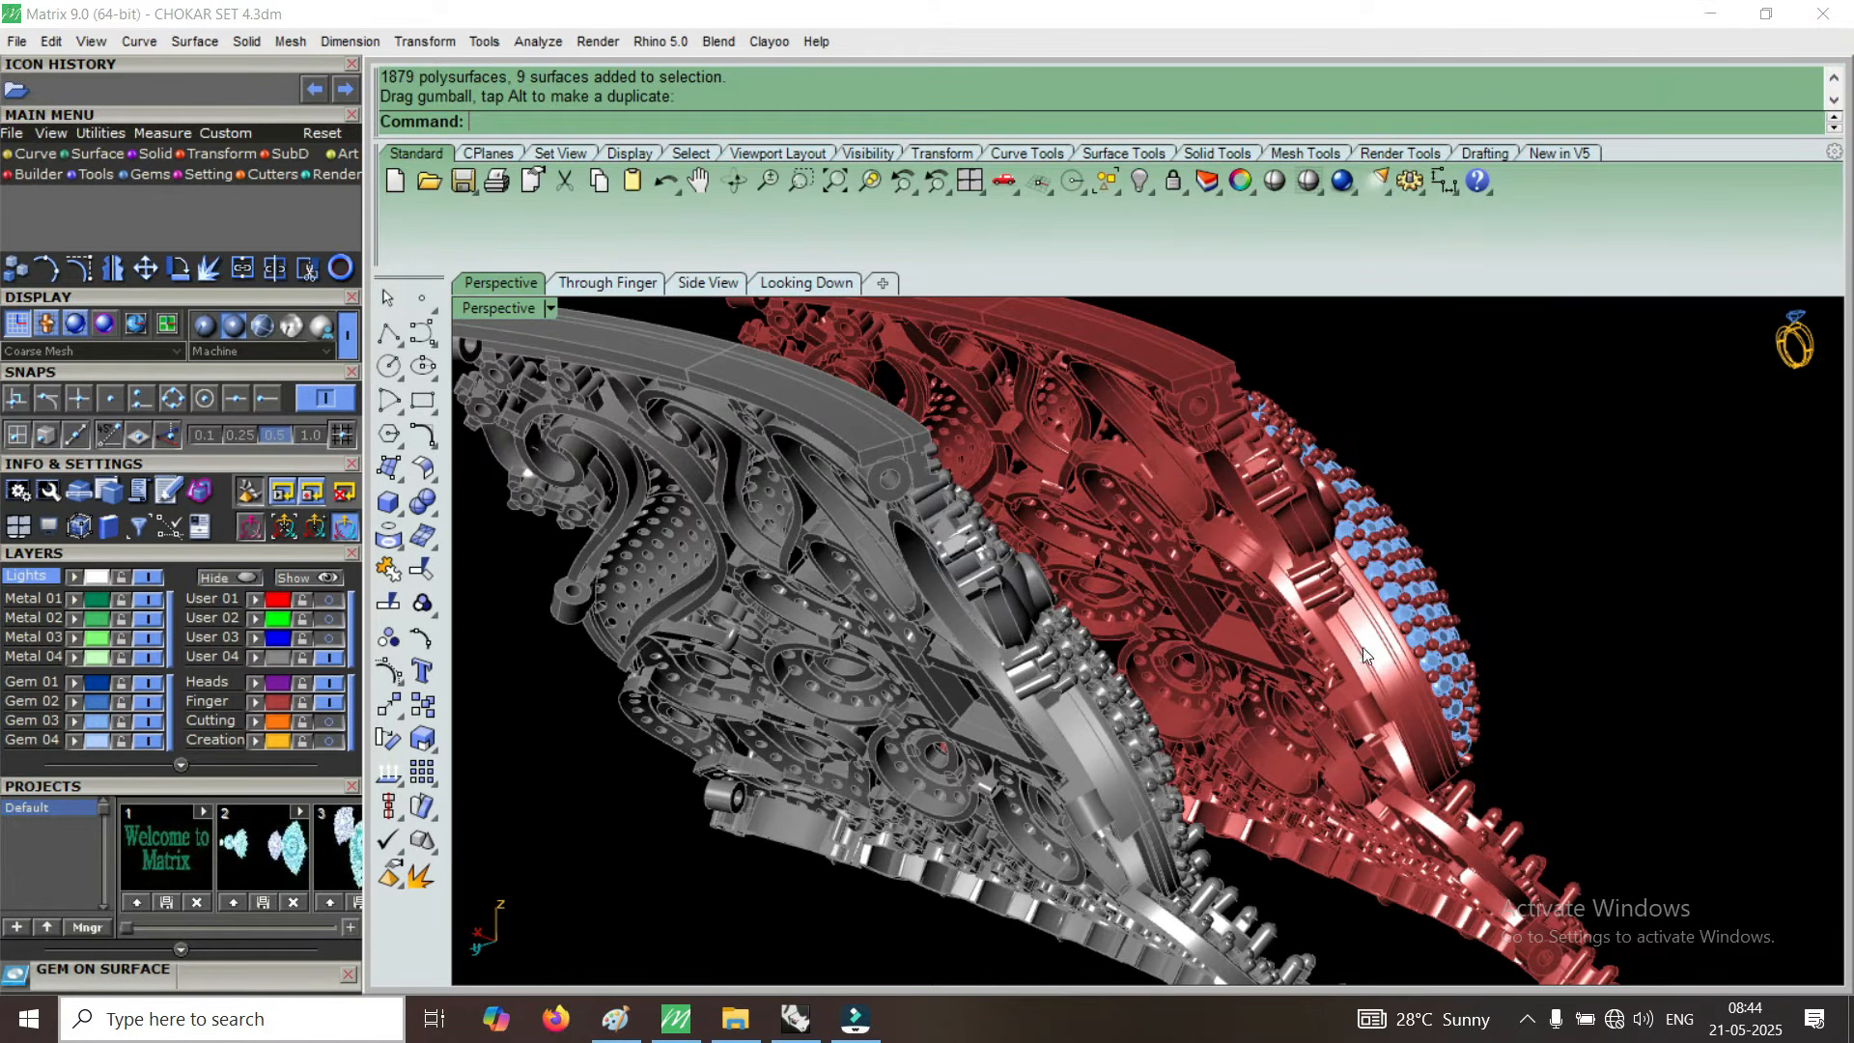
pyautogui.moveTo(979, 681); pyautogui.dragTo(828, 734, button='right')
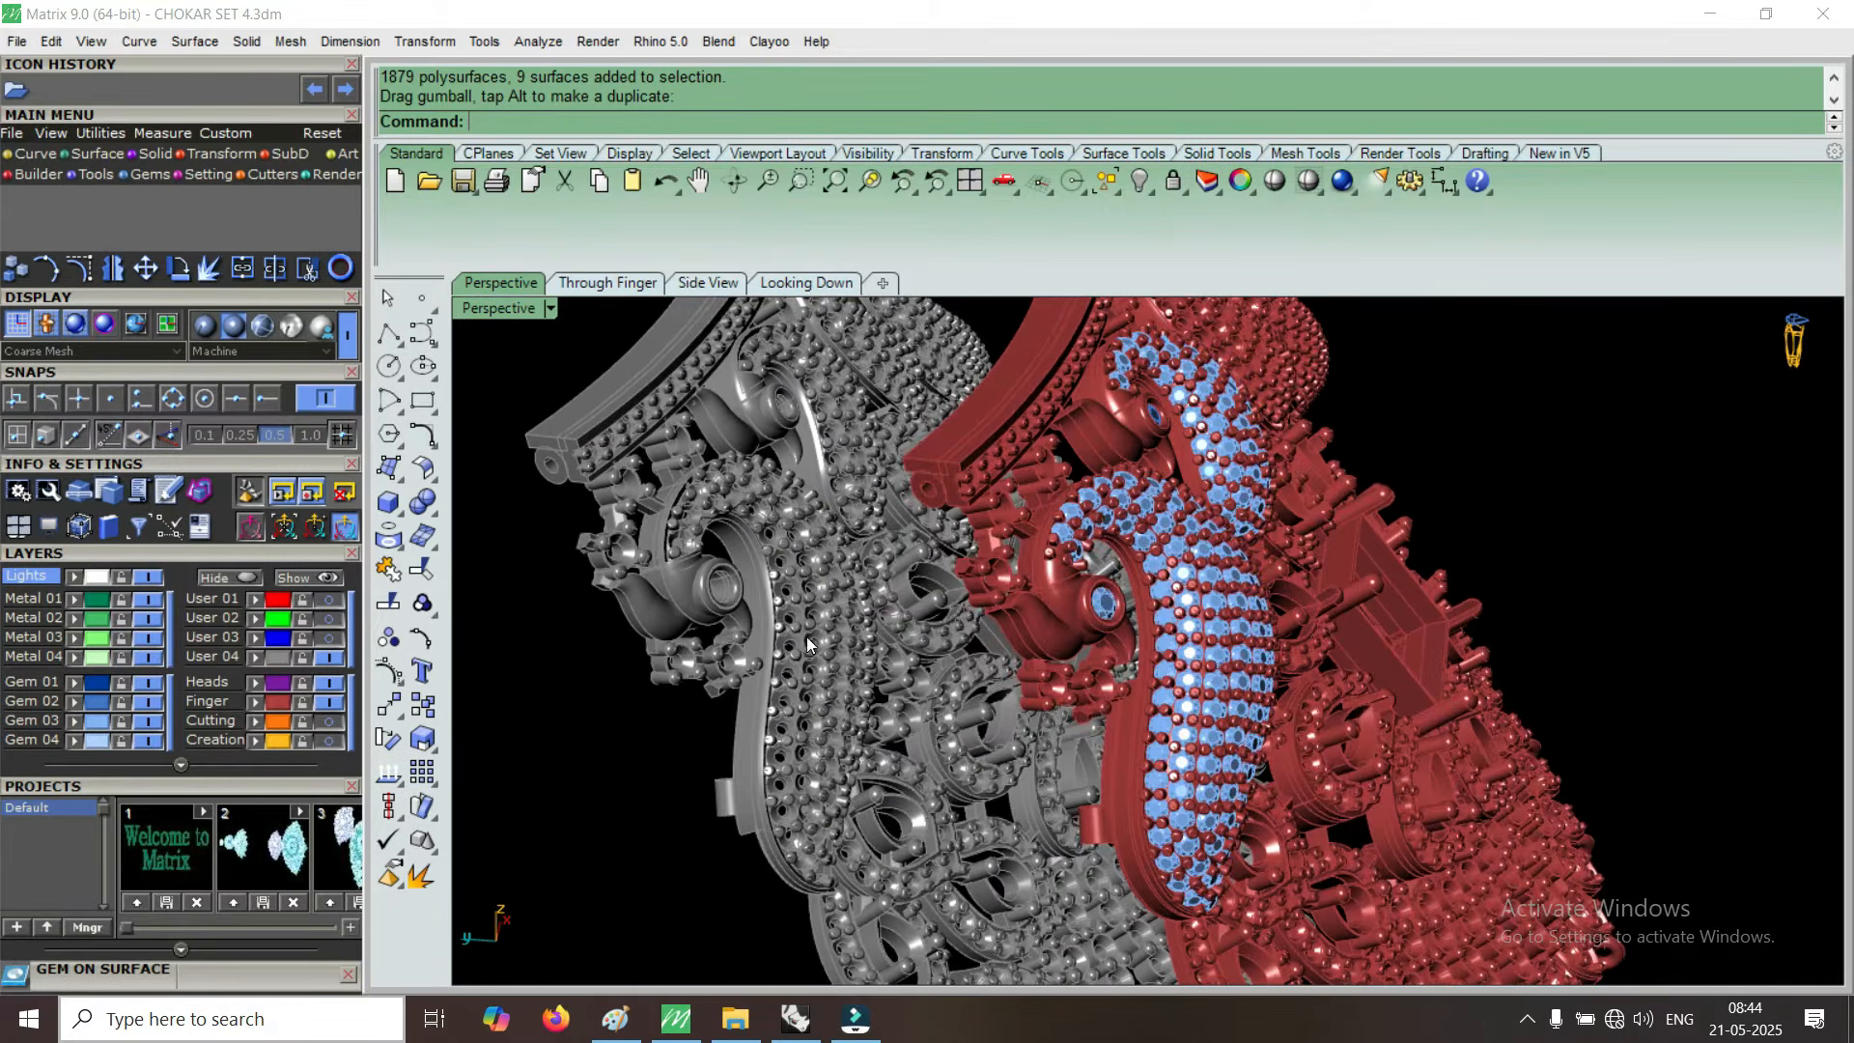
# Compare the partly gem-set paisley on the separate working model with the two assembled chokers.
pyautogui.scroll(-4, 1290, 693)
pyautogui.scroll(-3, 1290, 694)
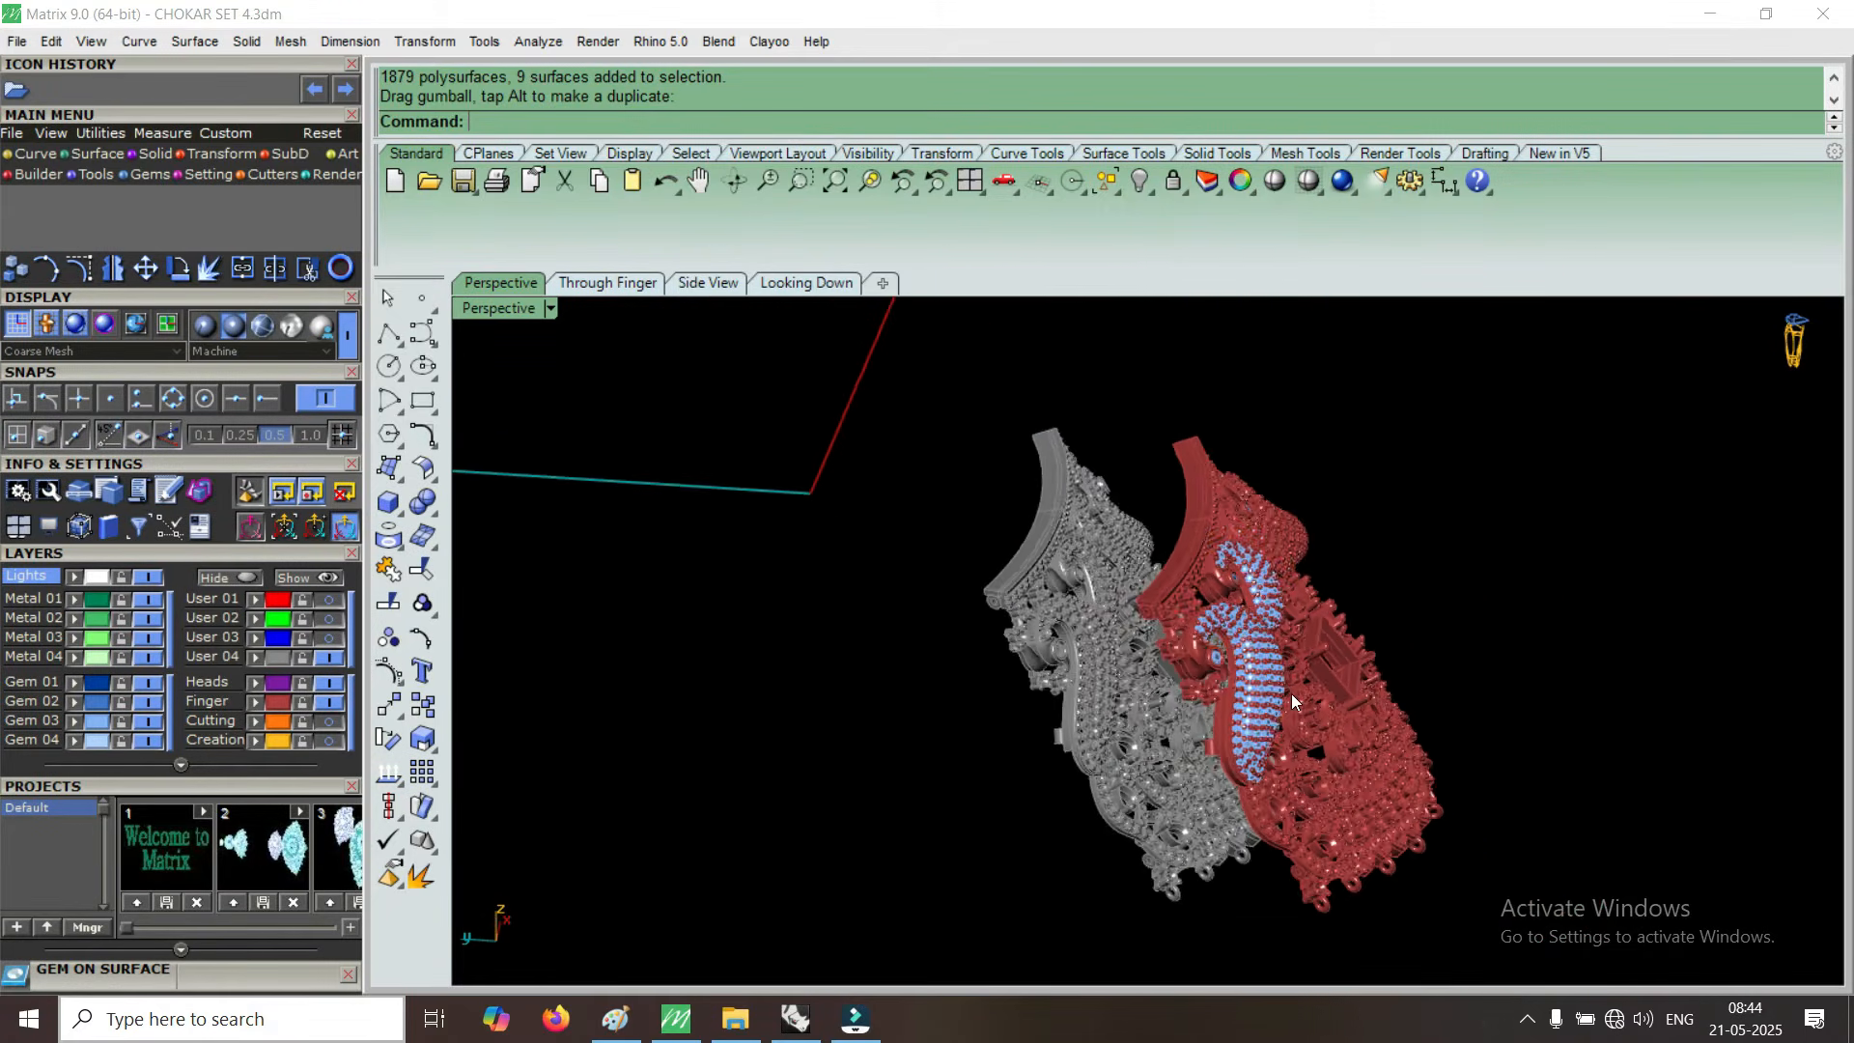
pyautogui.scroll(-2, 1294, 702)
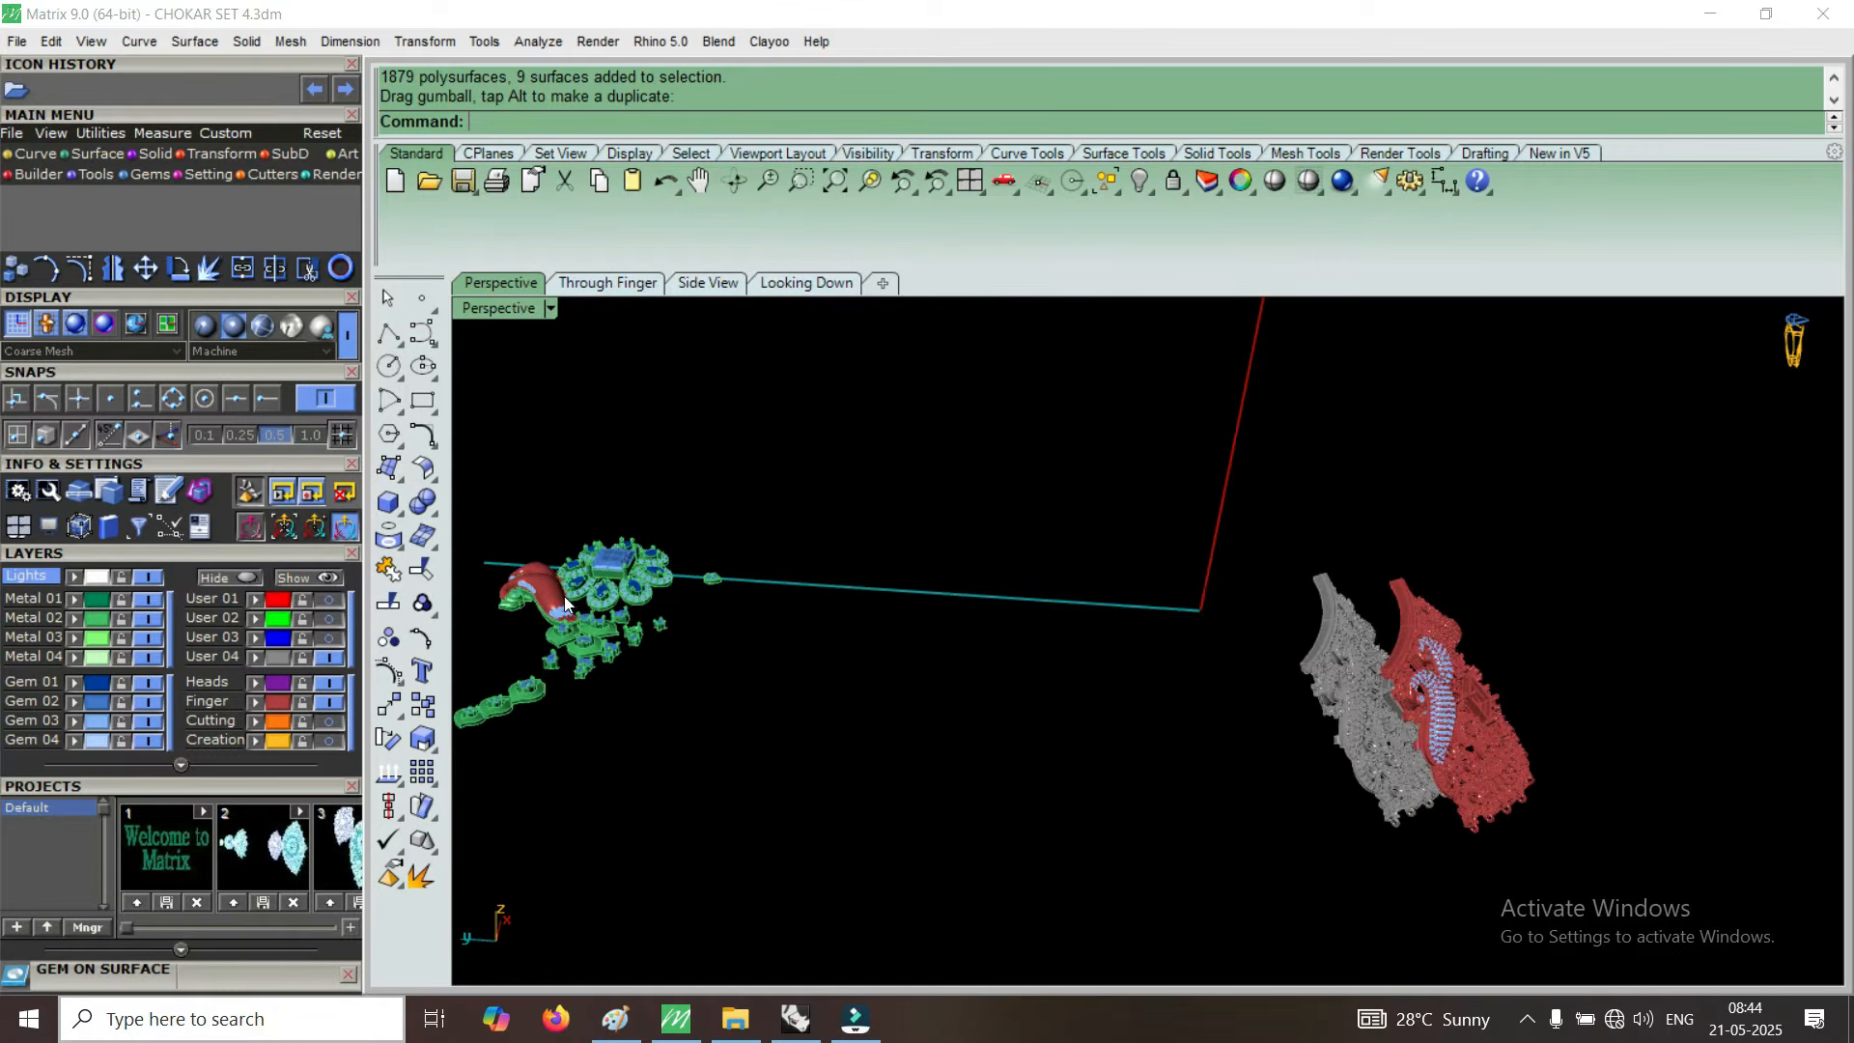
pyautogui.scroll(5, 564, 594)
pyautogui.scroll(-7, 570, 584)
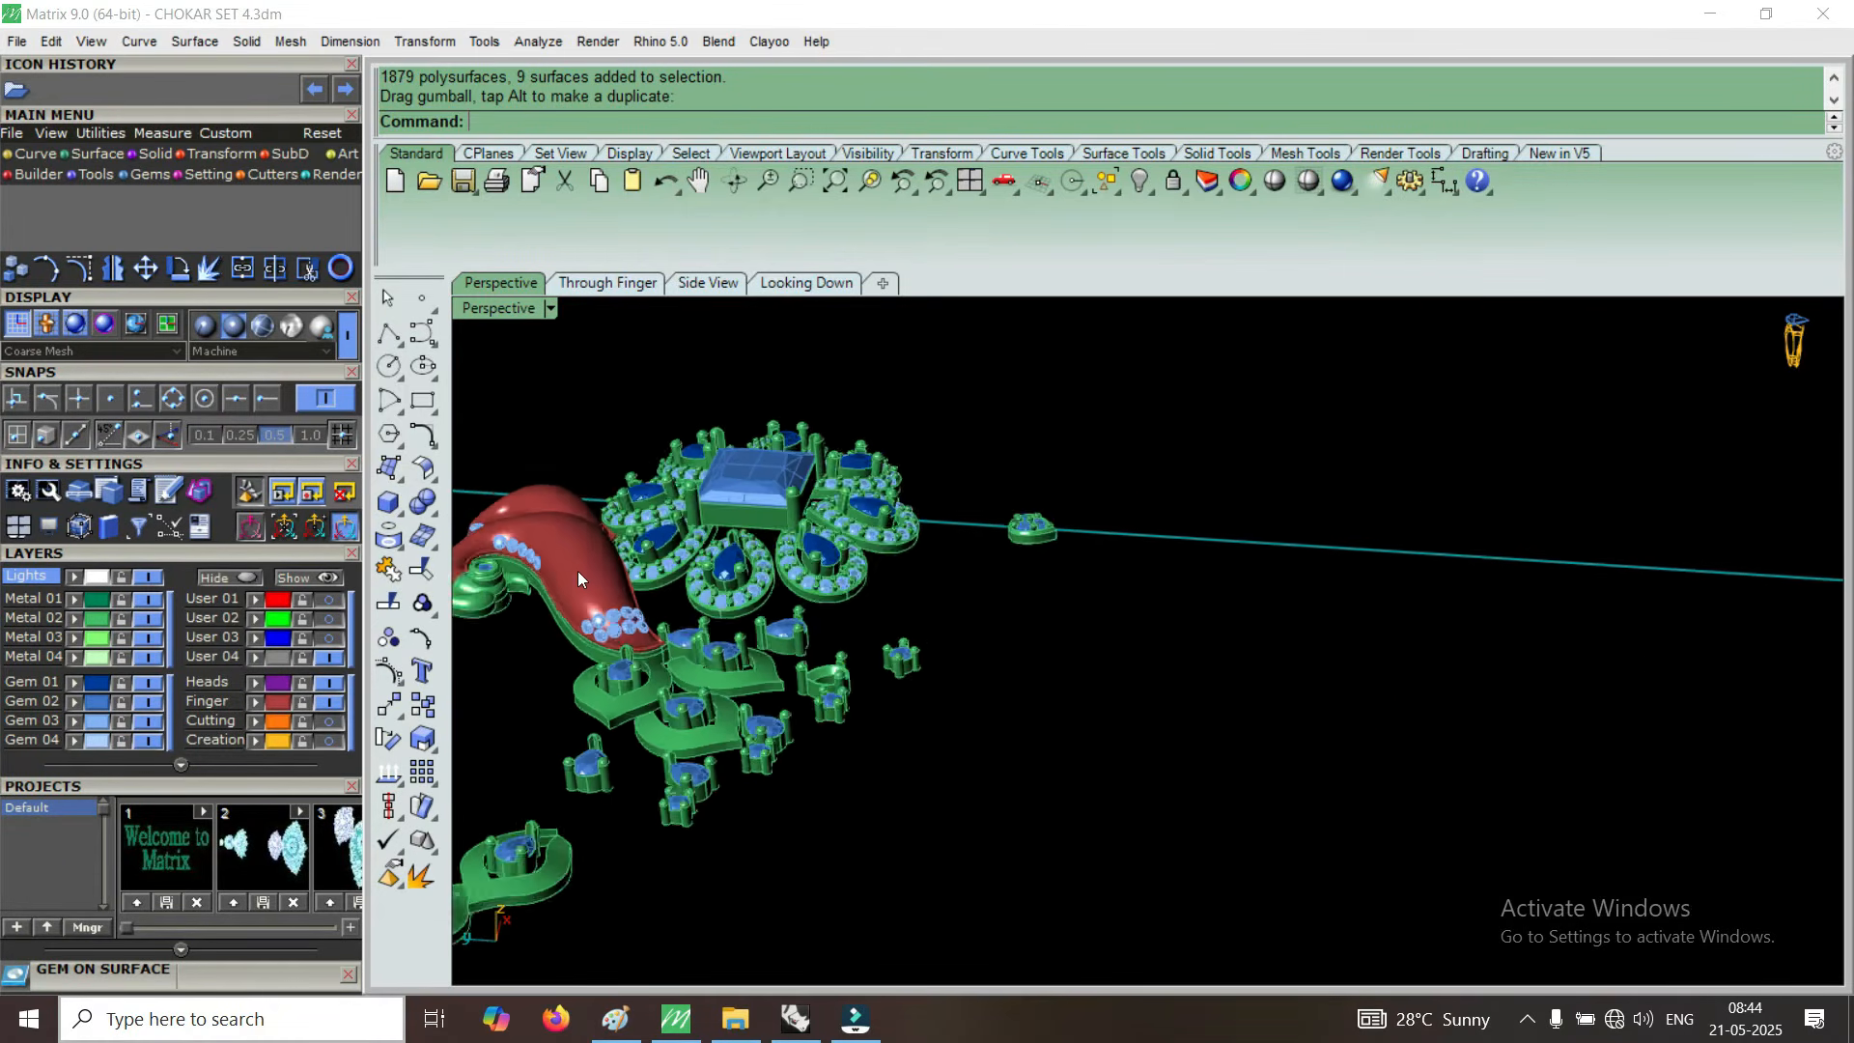
pyautogui.scroll(-1, 661, 592)
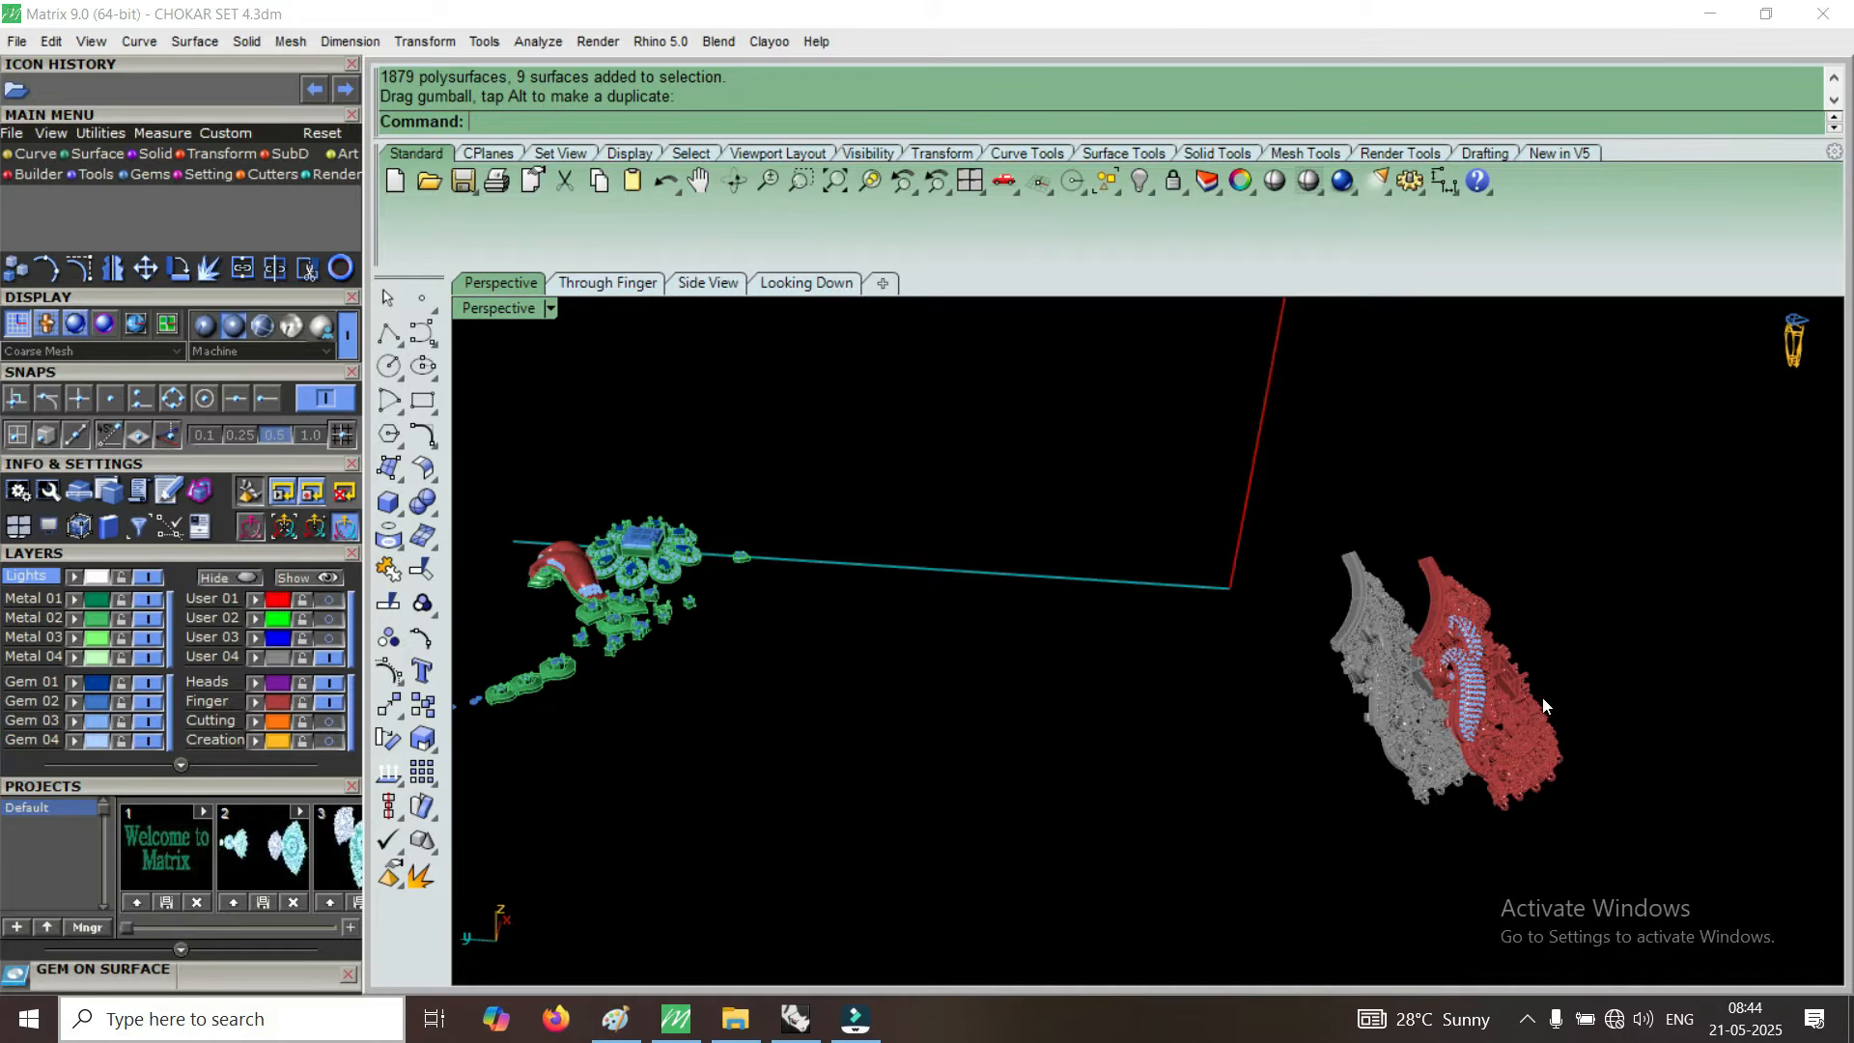
pyautogui.scroll(5, 1472, 687)
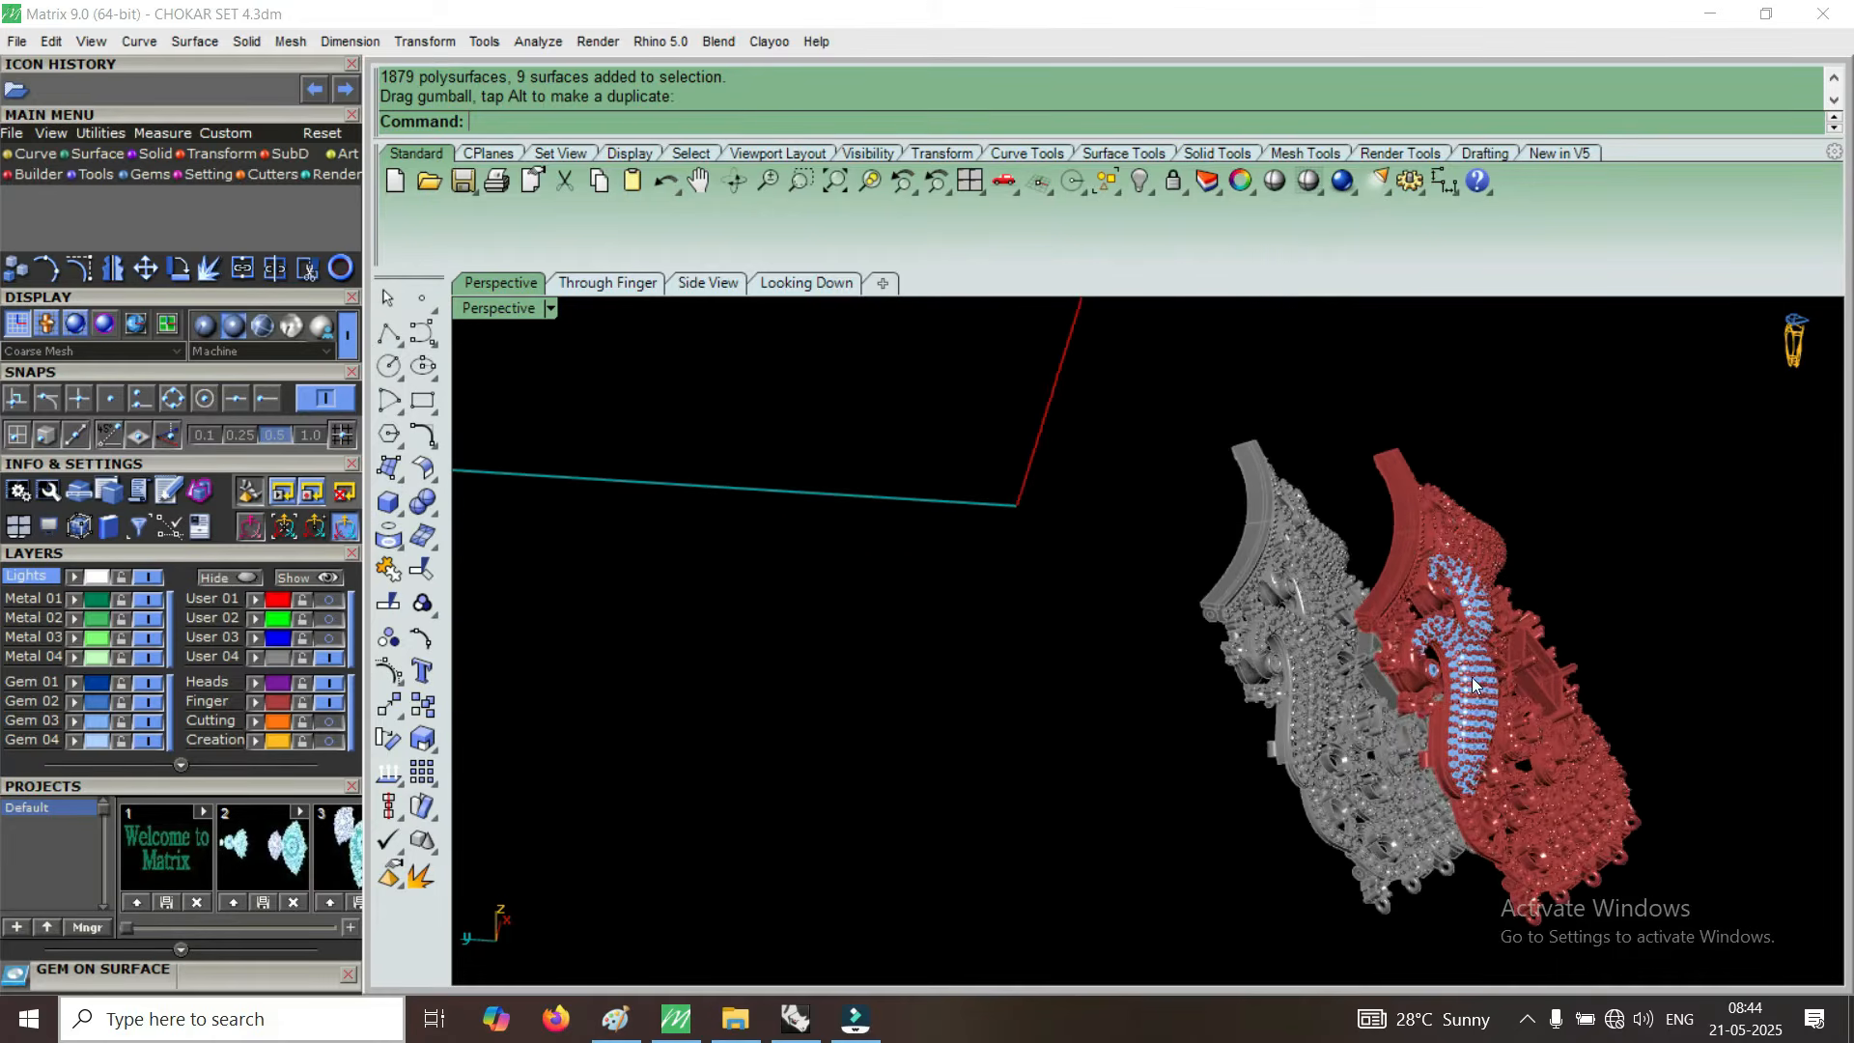
# Compare the dome heights and overall curvature of the red and grey chokers along their top bars.
pyautogui.scroll(4, 1192, 554)
pyautogui.moveTo(1187, 529); pyautogui.dragTo(1525, 822, button='right')
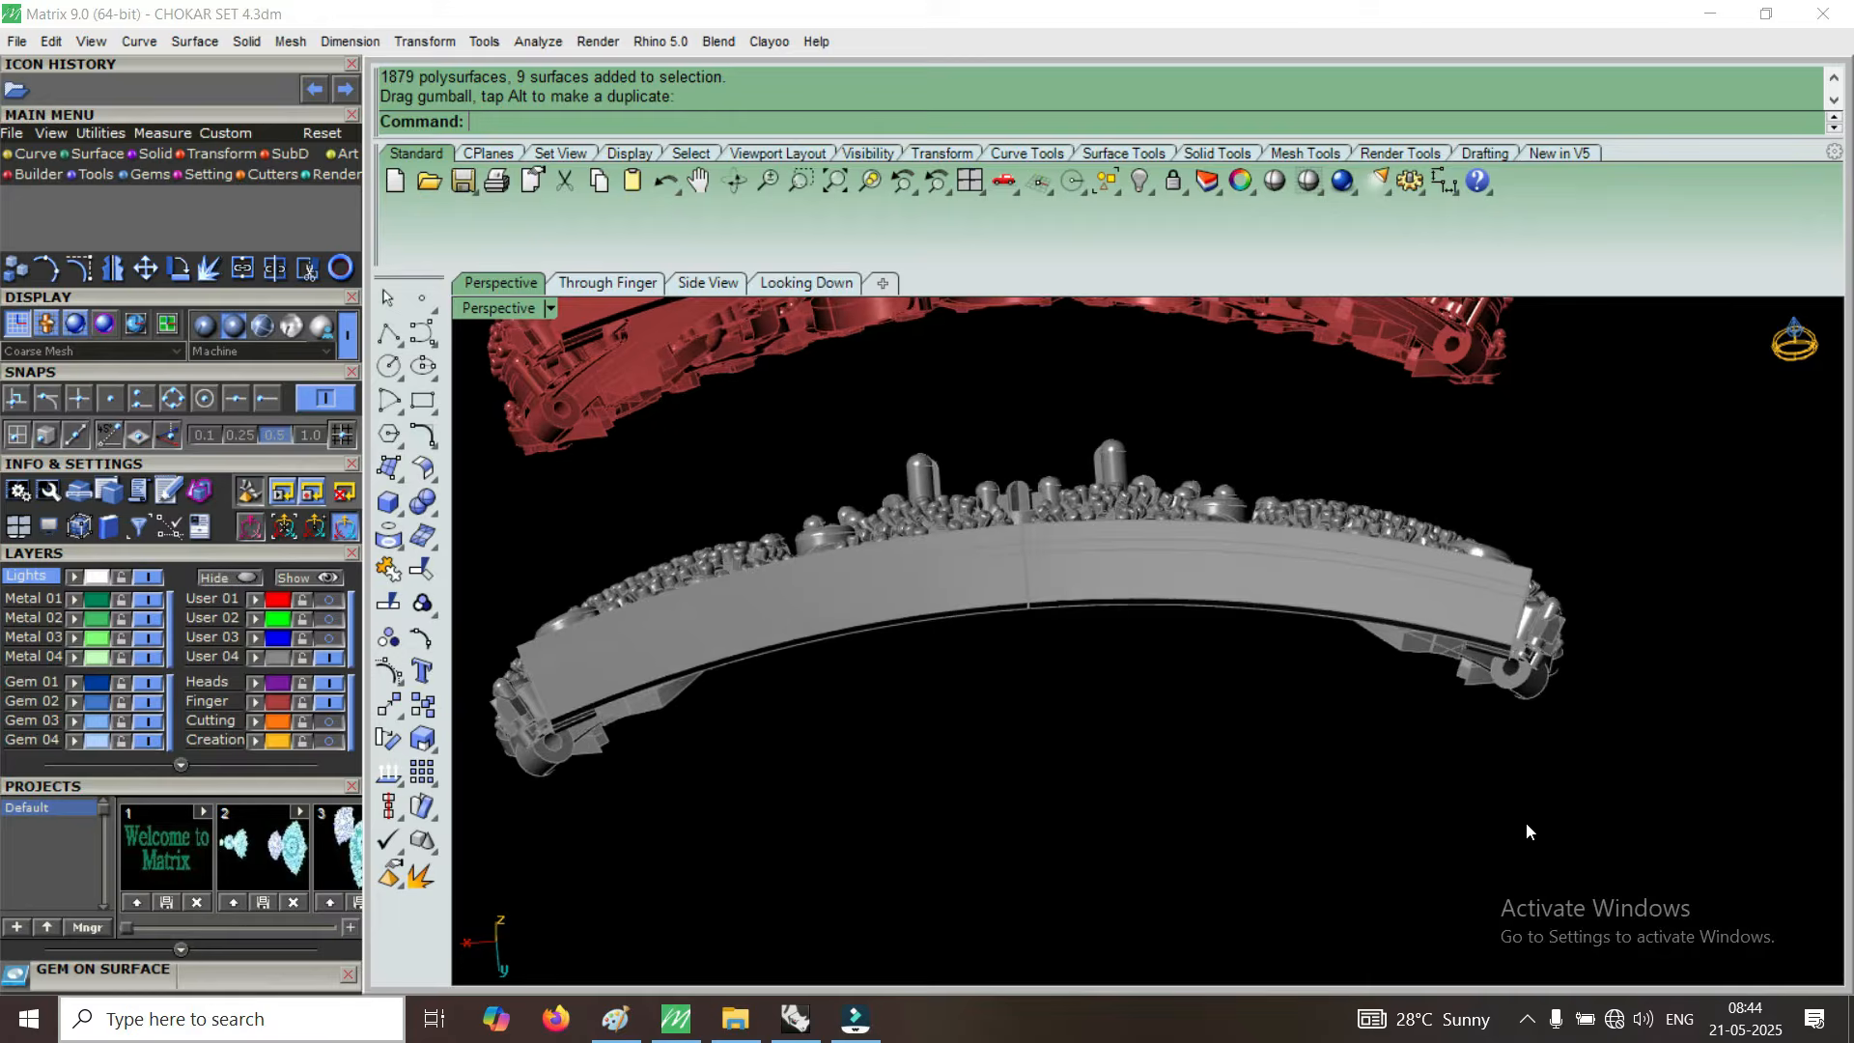
pyautogui.scroll(-4, 1526, 822)
pyautogui.scroll(1, 1284, 566)
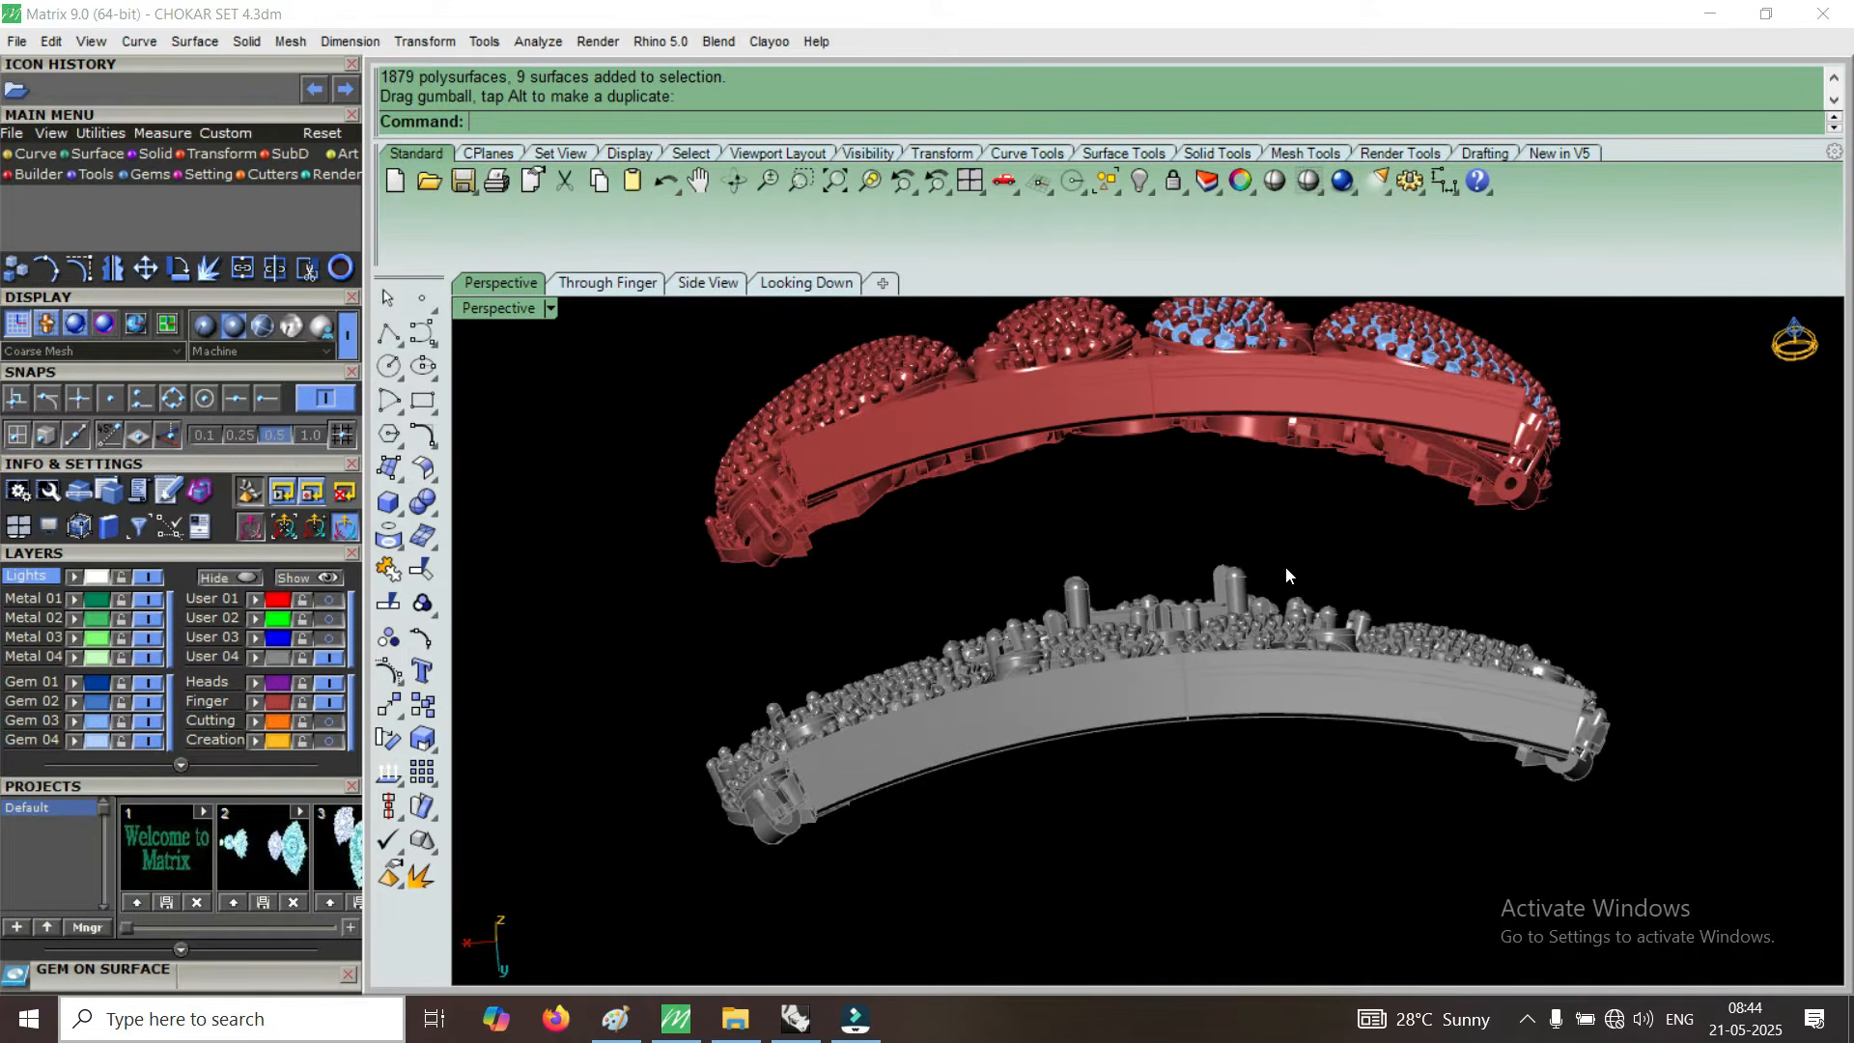
pyautogui.scroll(-1, 1286, 570)
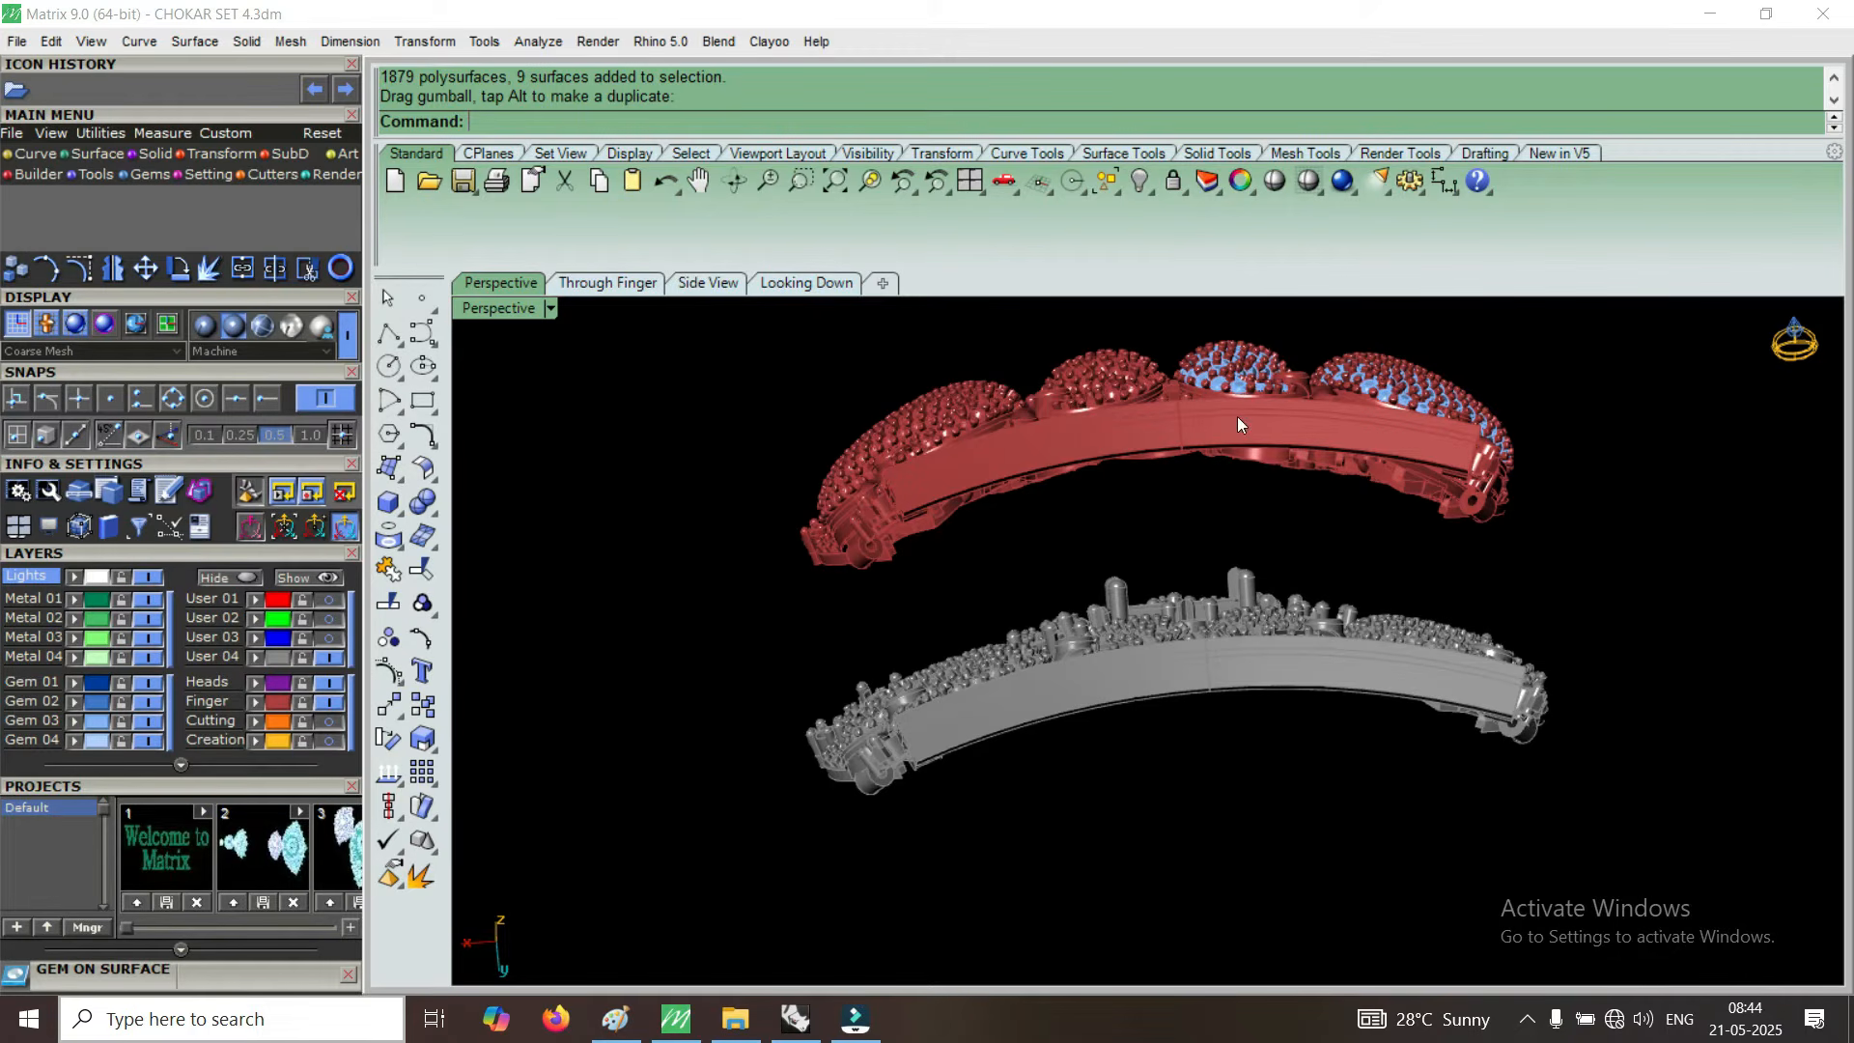
pyautogui.moveTo(1289, 560); pyautogui.dragTo(1294, 599, button='right')
pyautogui.scroll(2, 1327, 608)
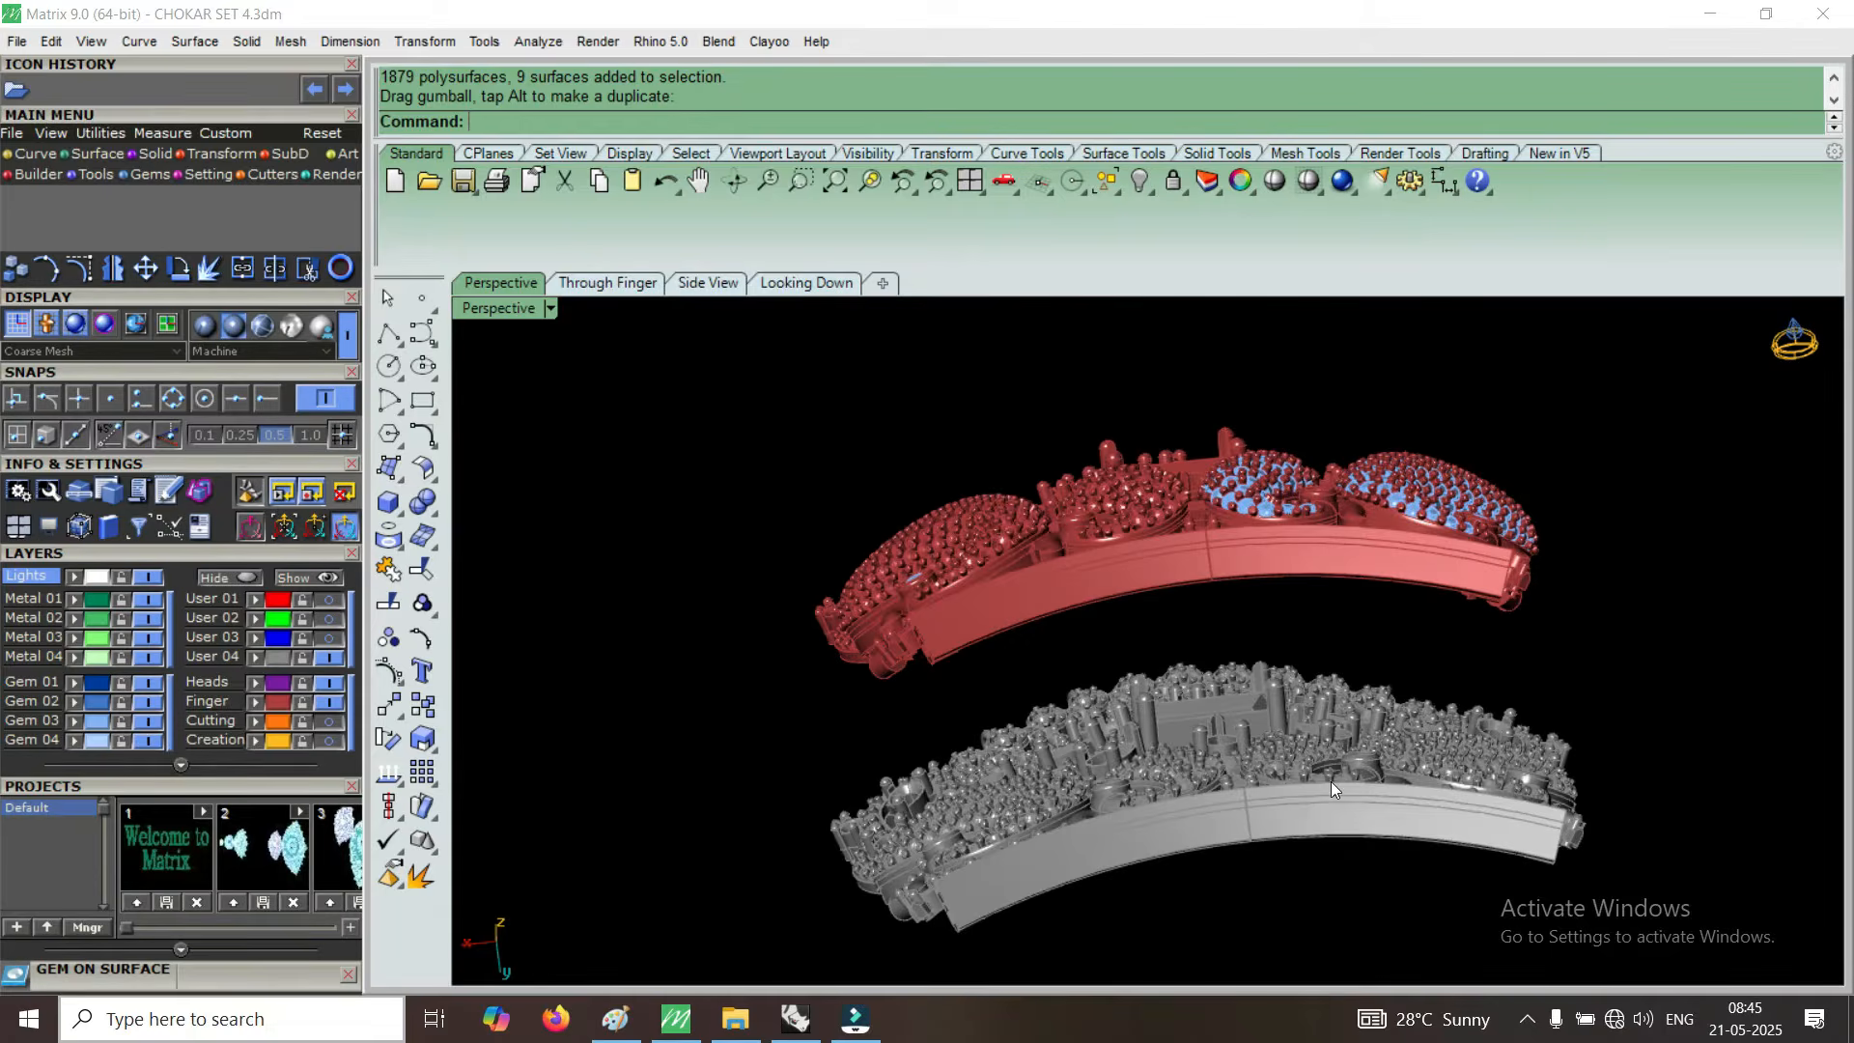
pyautogui.scroll(2, 1323, 643)
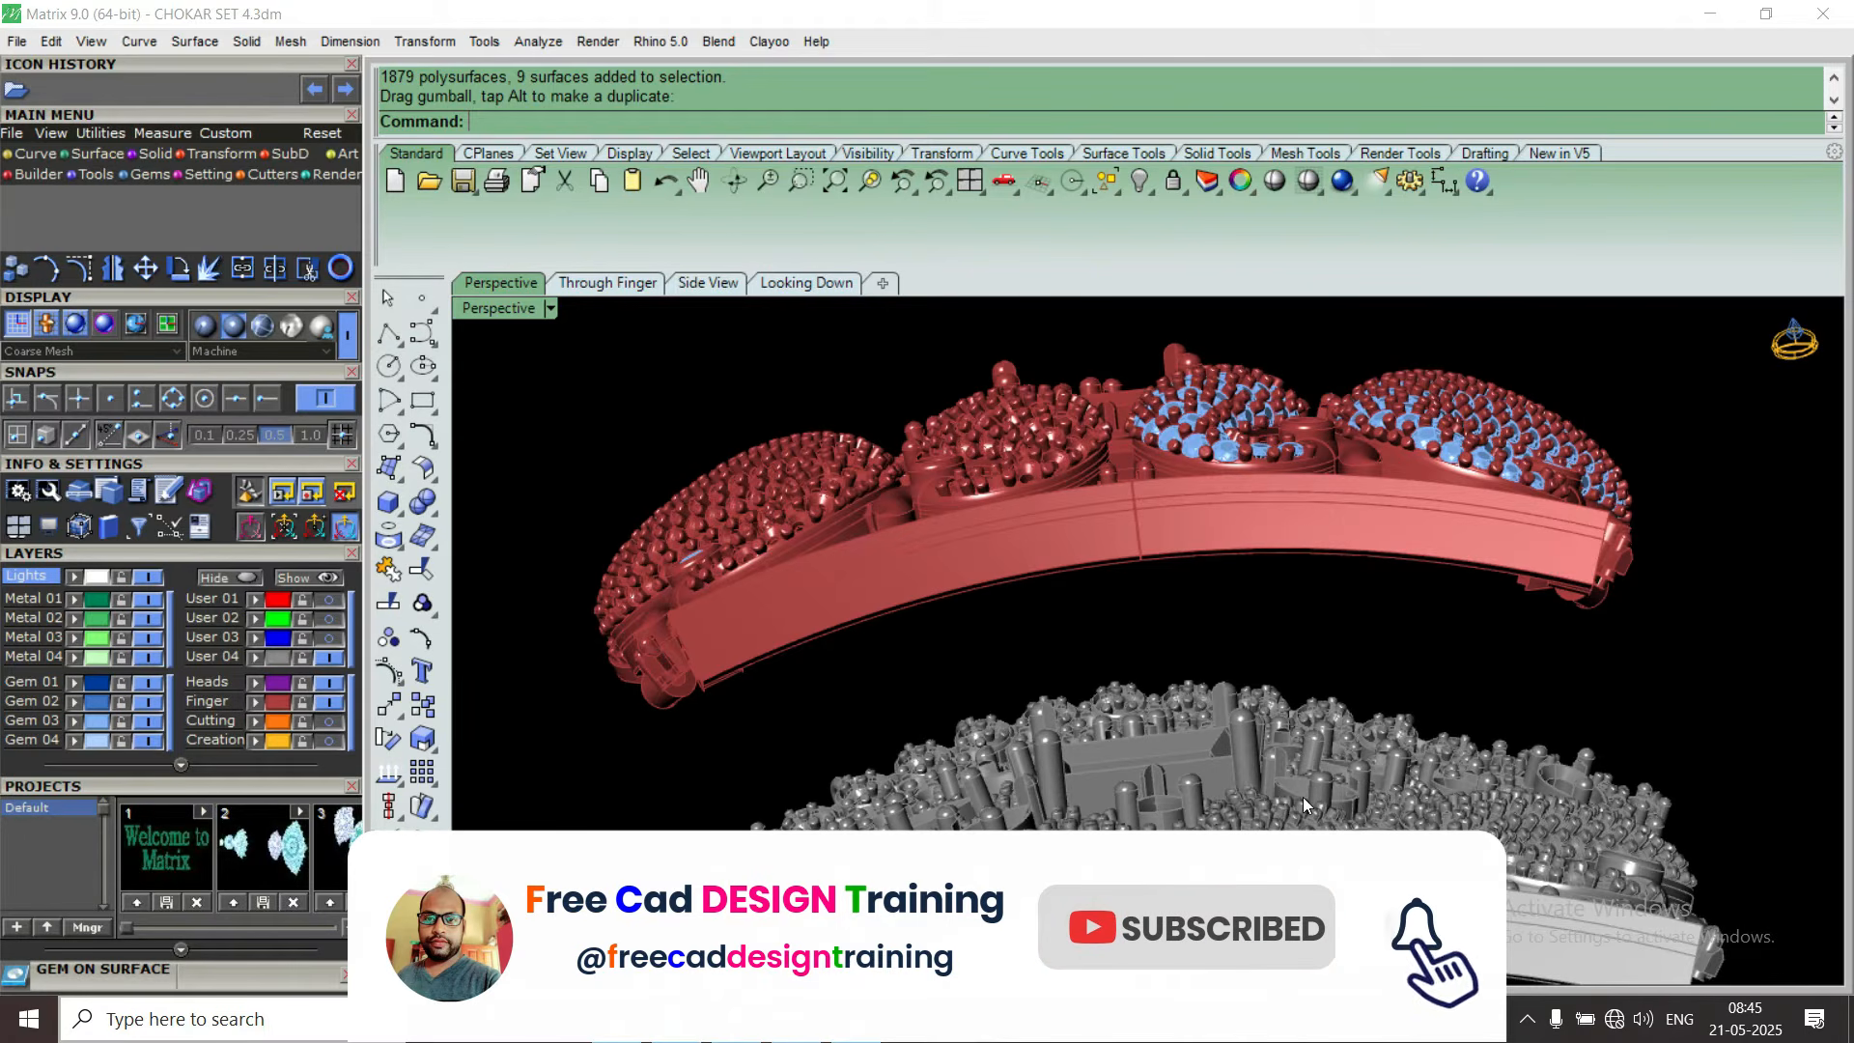
pyautogui.moveTo(1302, 797); pyautogui.dragTo(1315, 780, button='right')
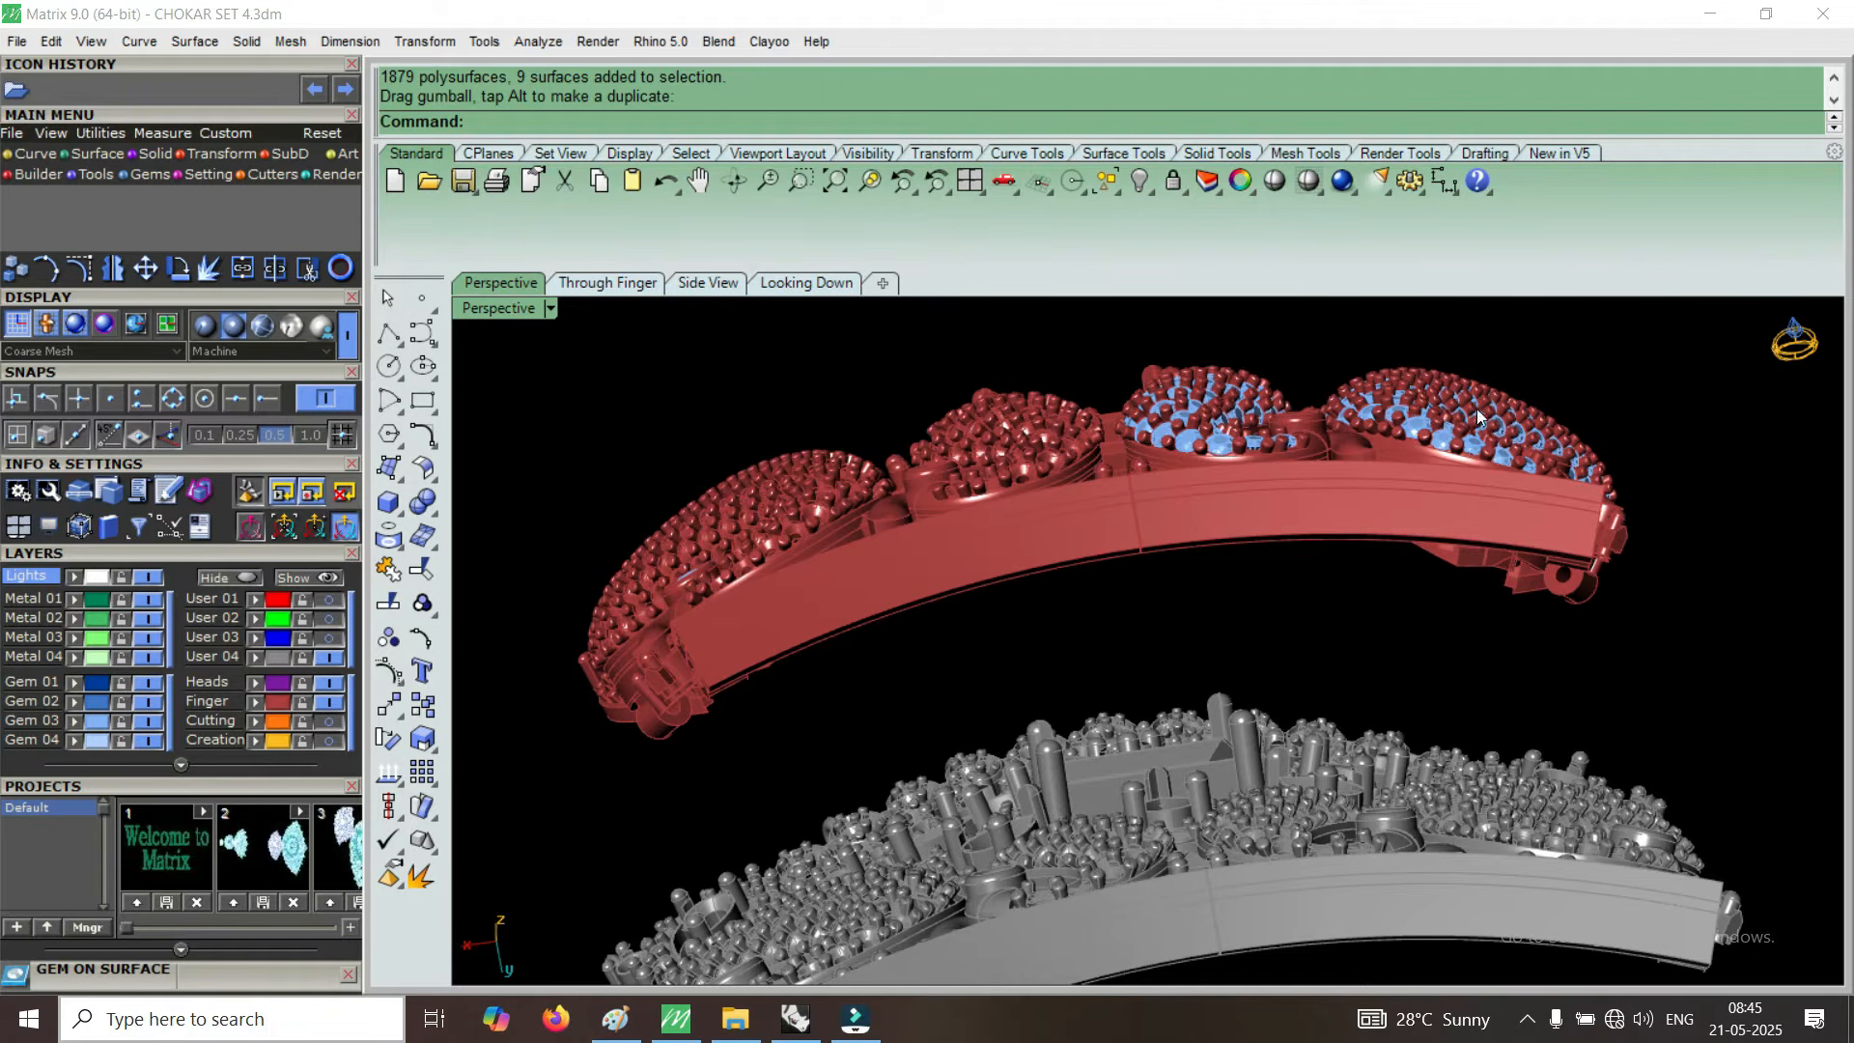
pyautogui.click(1303, 809)
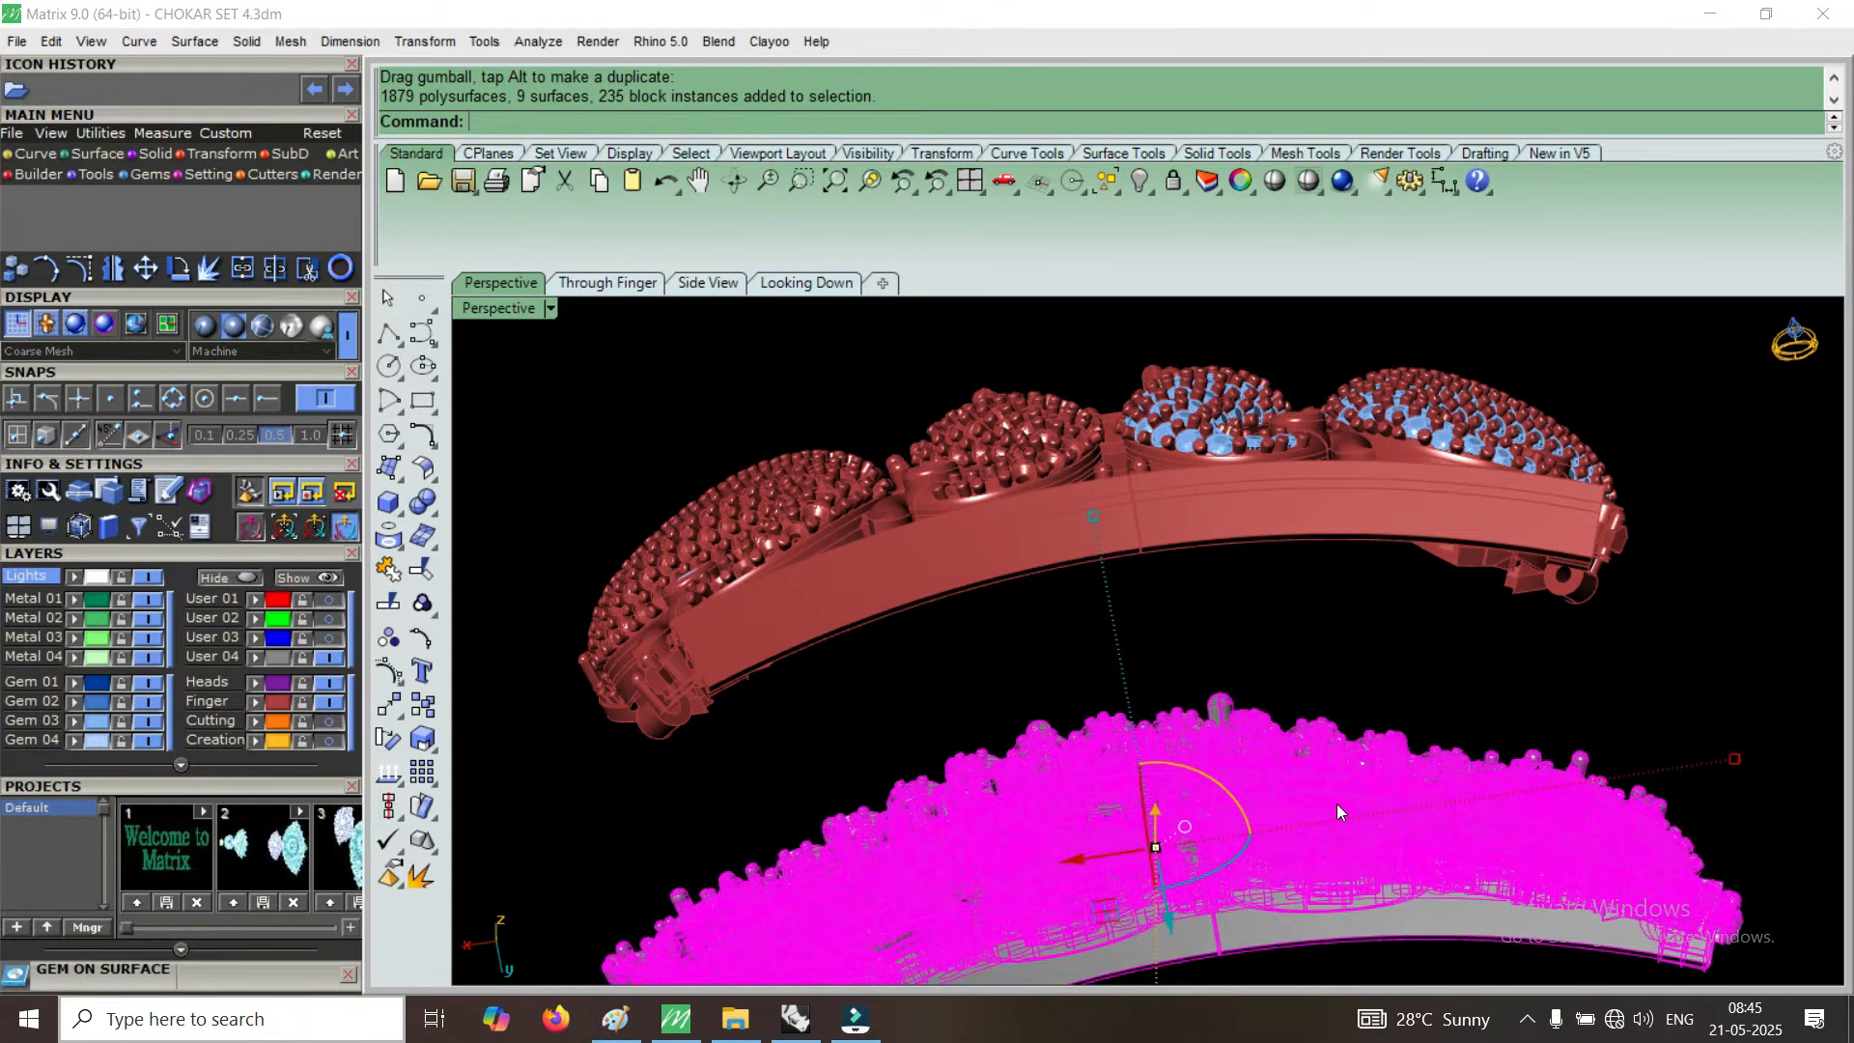
pyautogui.press('Escape')
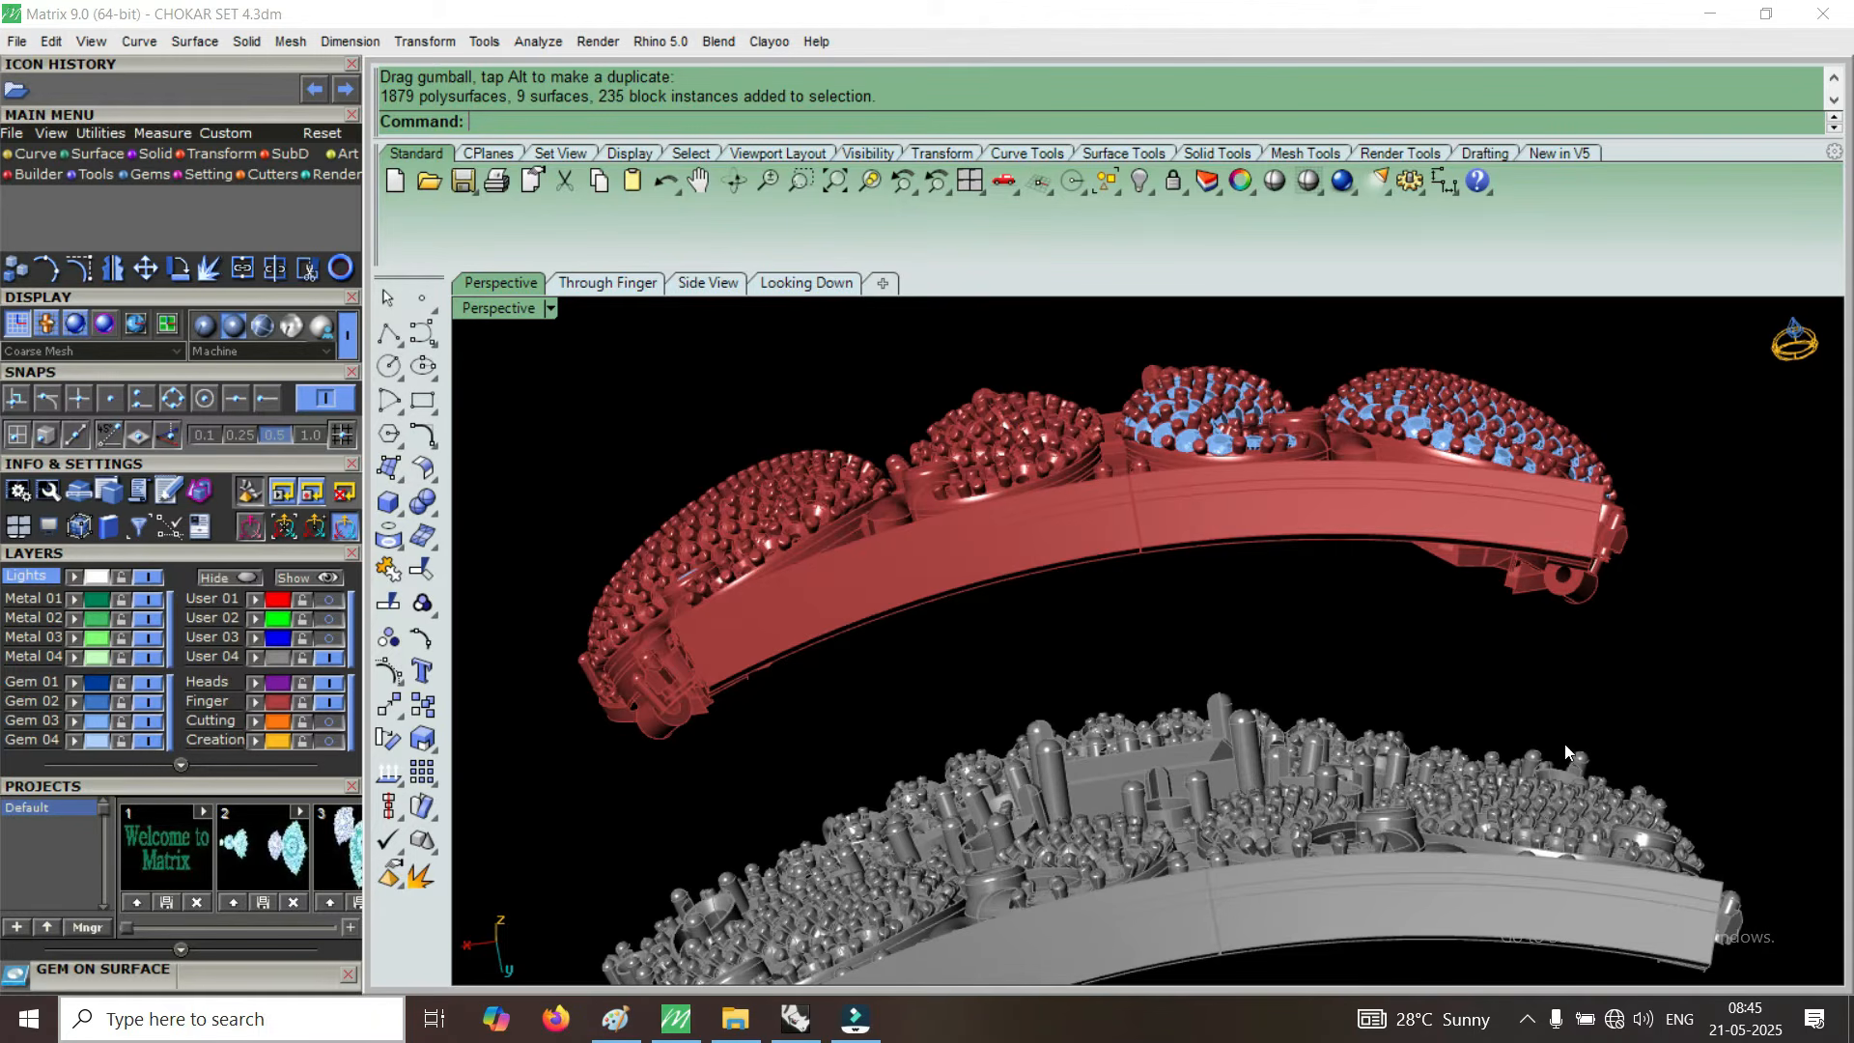
pyautogui.moveTo(1575, 751); pyautogui.dragTo(1569, 718, button='right')
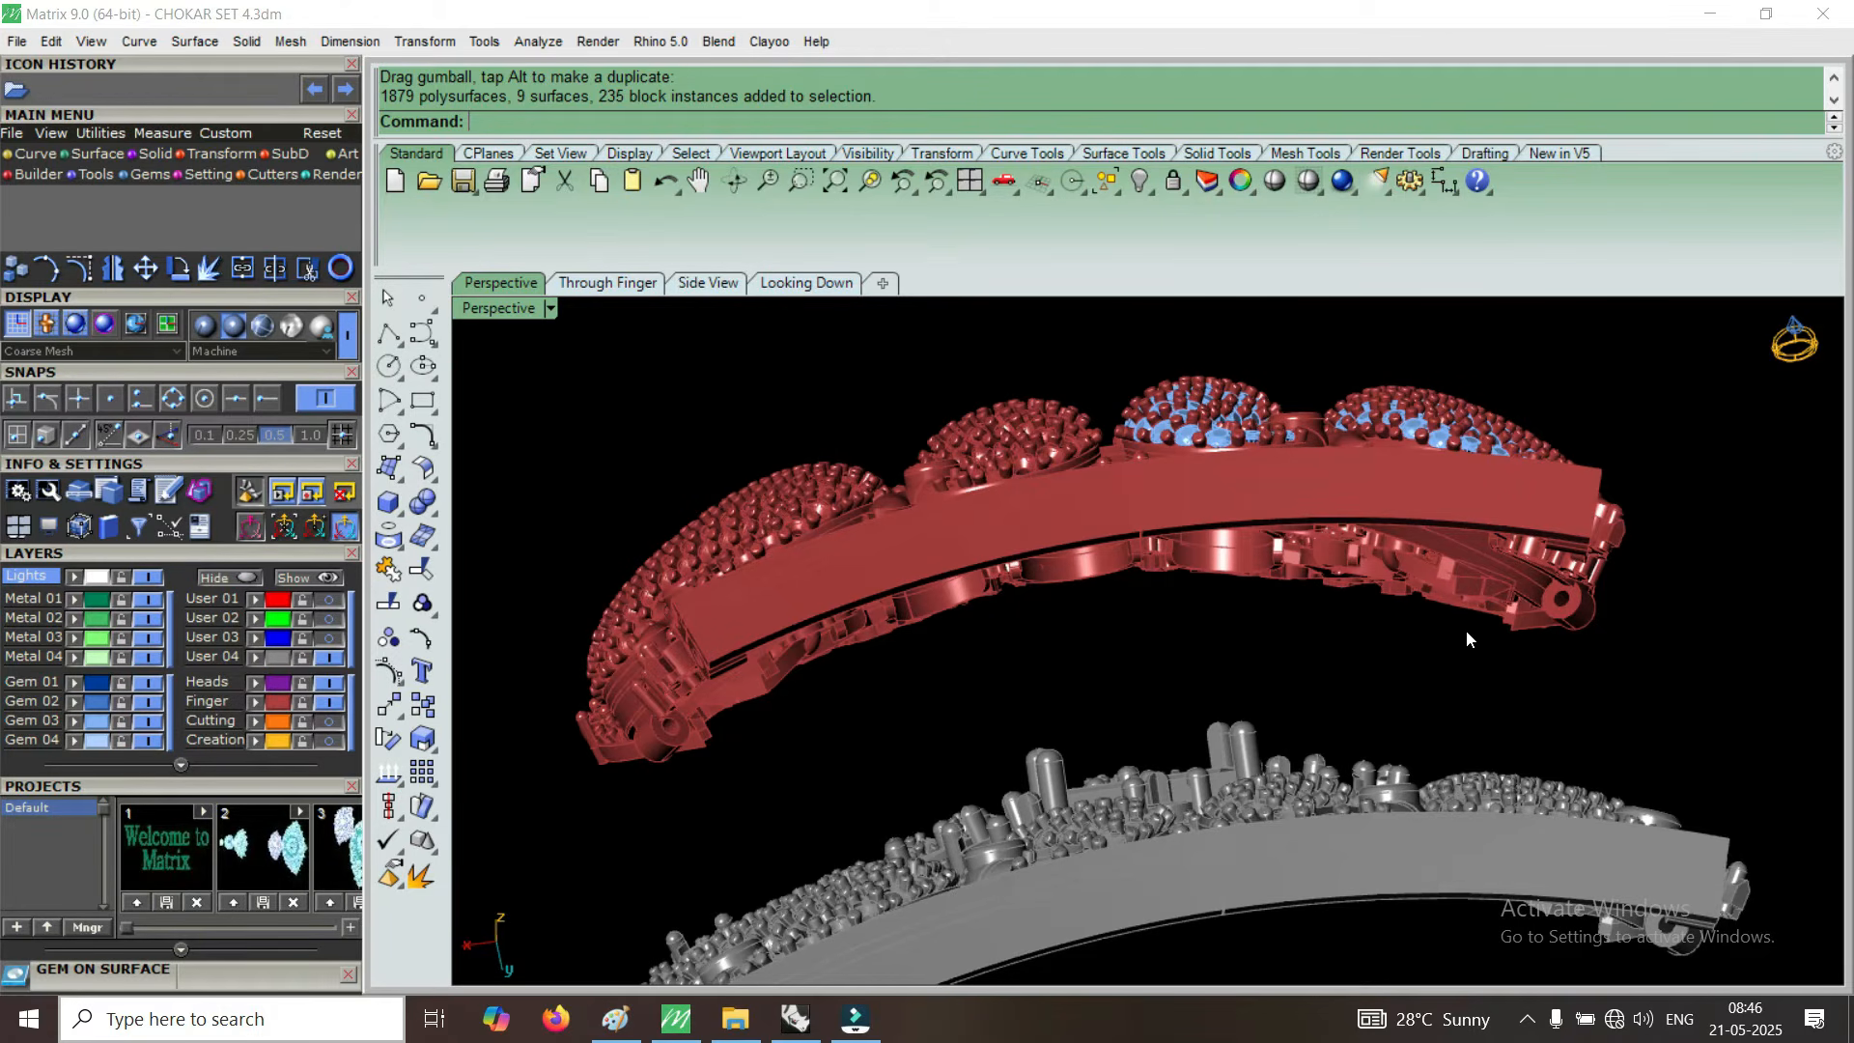
# Examine the staggered gem and prong rows across the front of the red choker's large paisley, beside the grey version.
pyautogui.moveTo(1499, 643); pyautogui.dragTo(1148, 619, button='right')
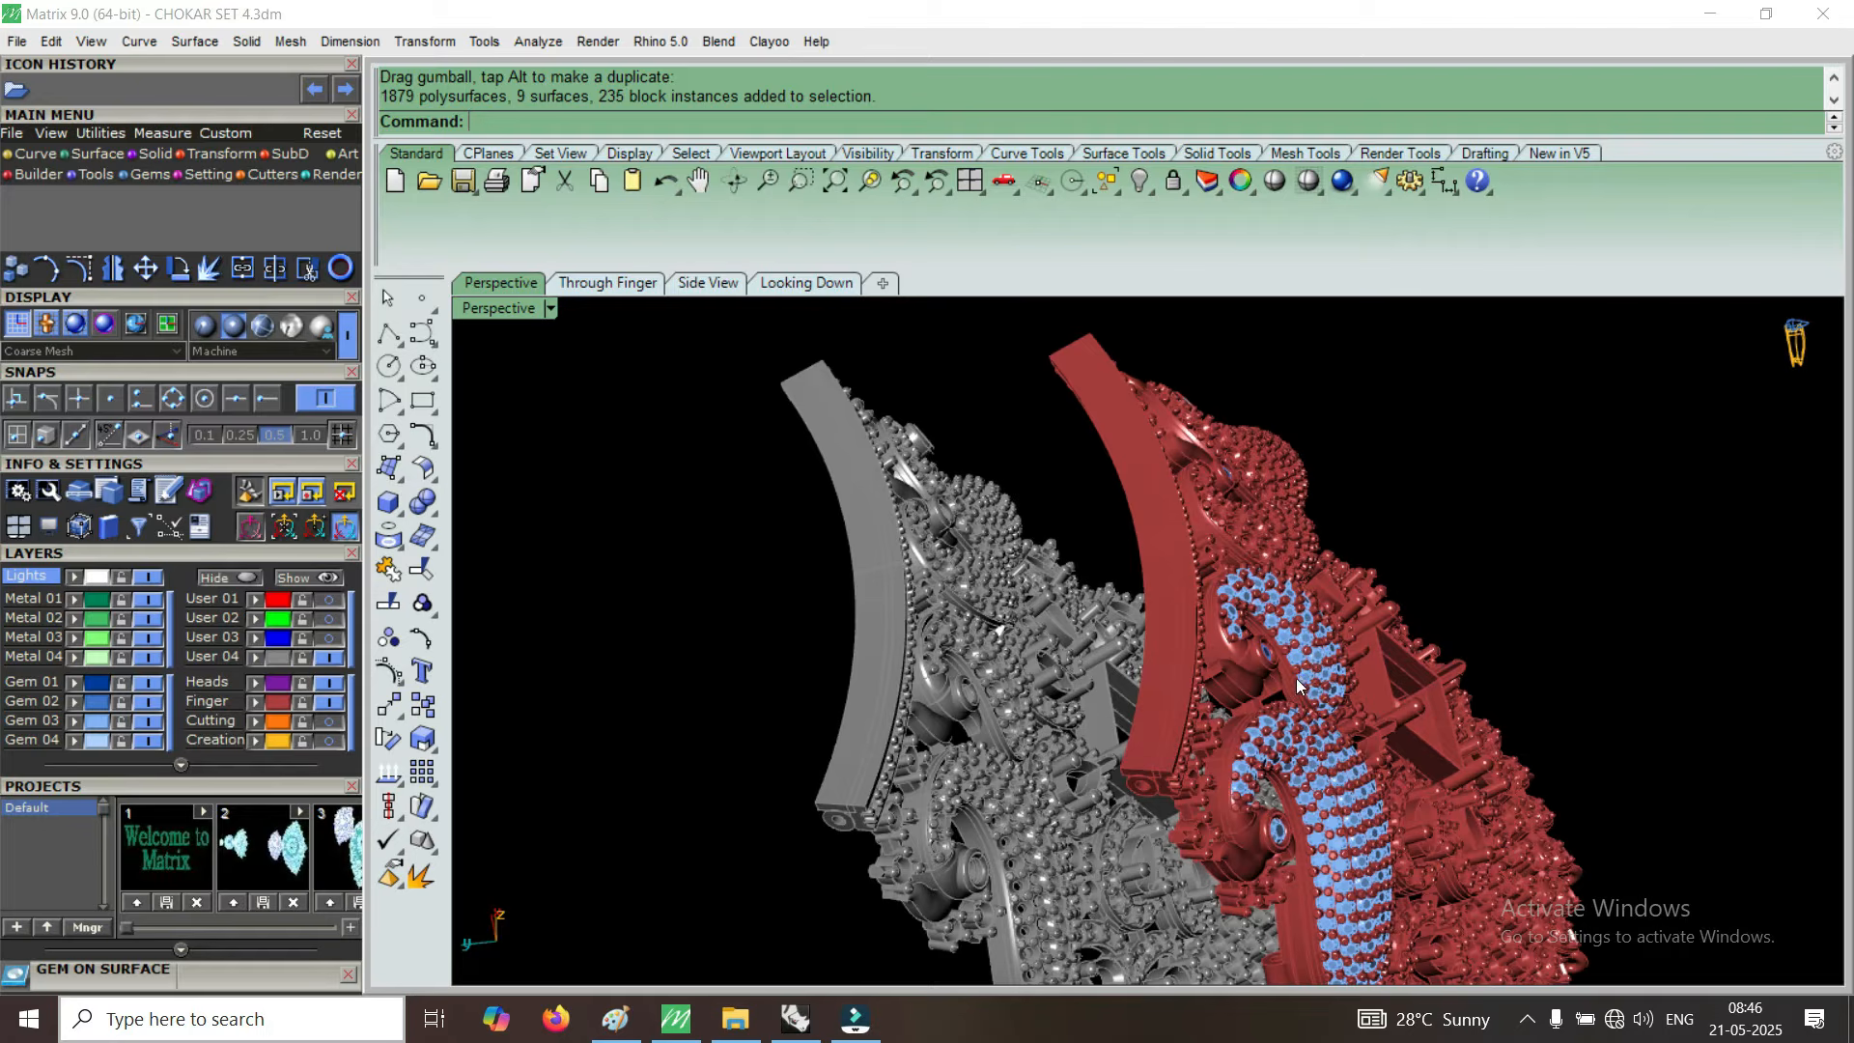
pyautogui.moveTo(1289, 734); pyautogui.dragTo(1363, 762, button='right')
pyautogui.scroll(5, 1364, 763)
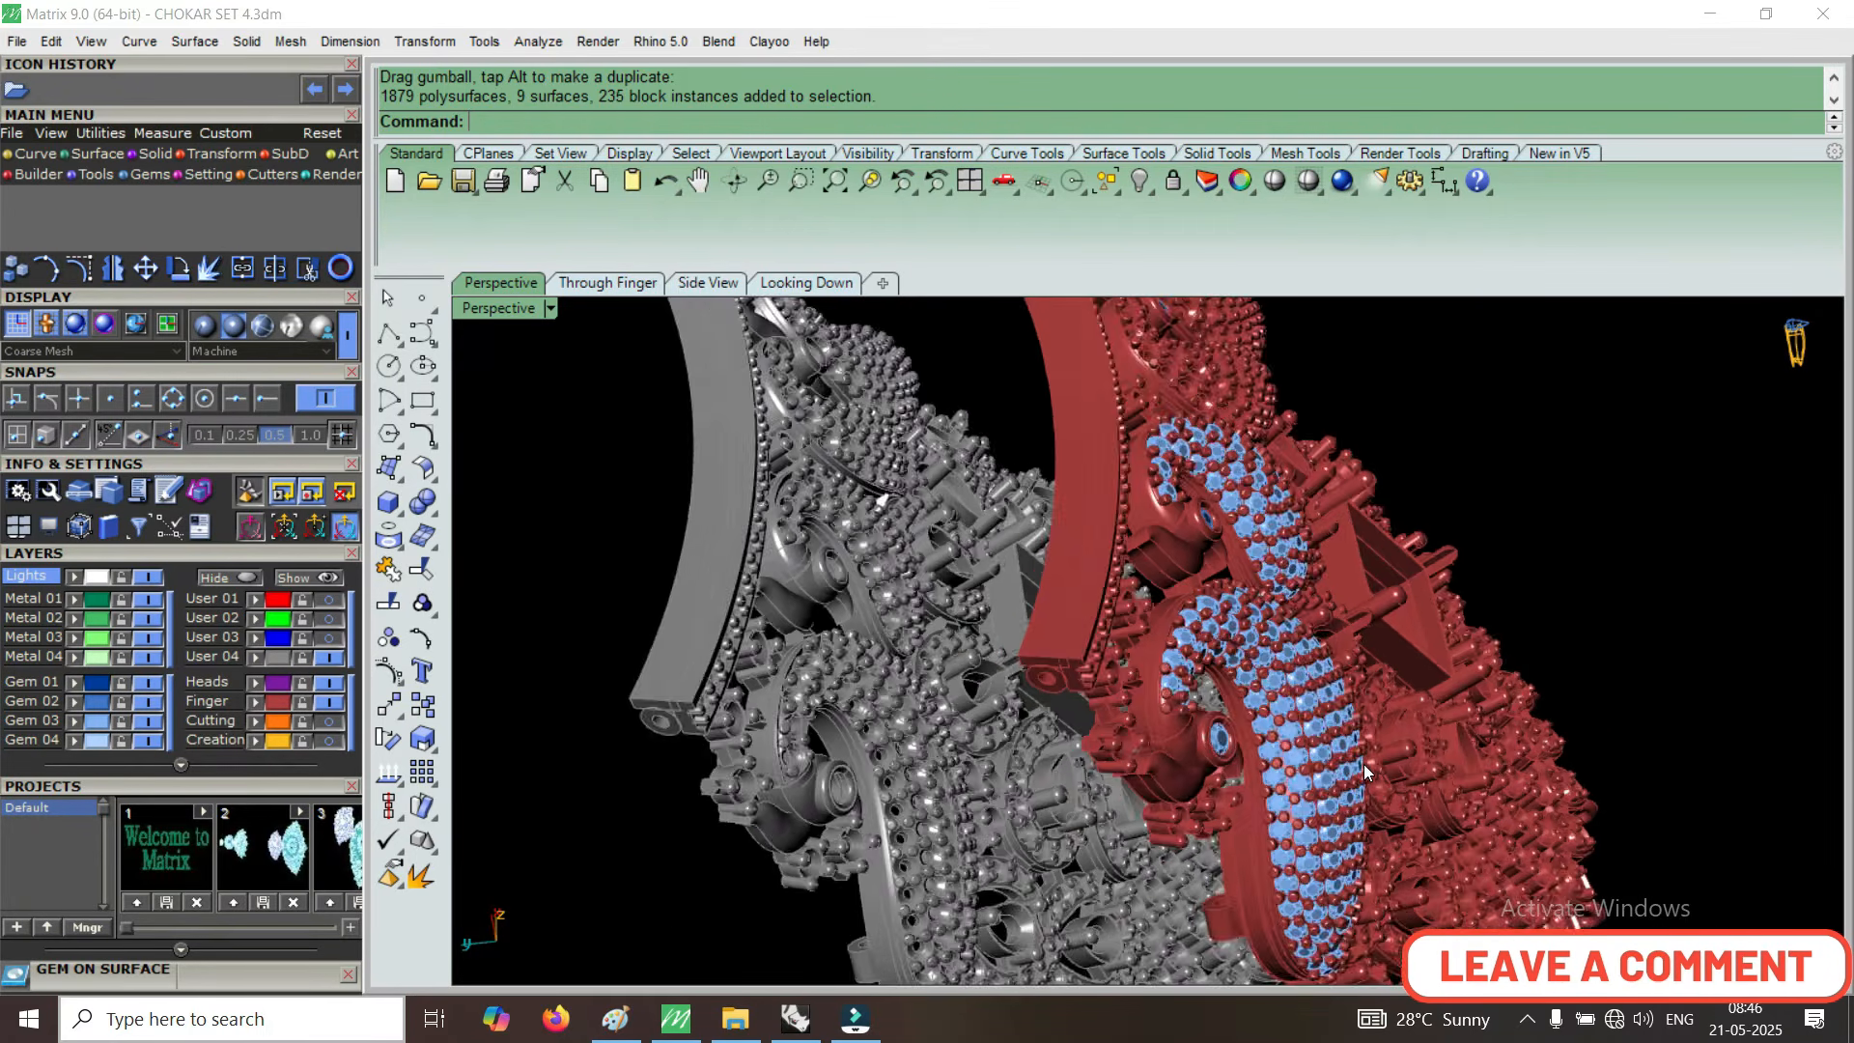
pyautogui.moveTo(1321, 816); pyautogui.dragTo(1198, 723, button='right')
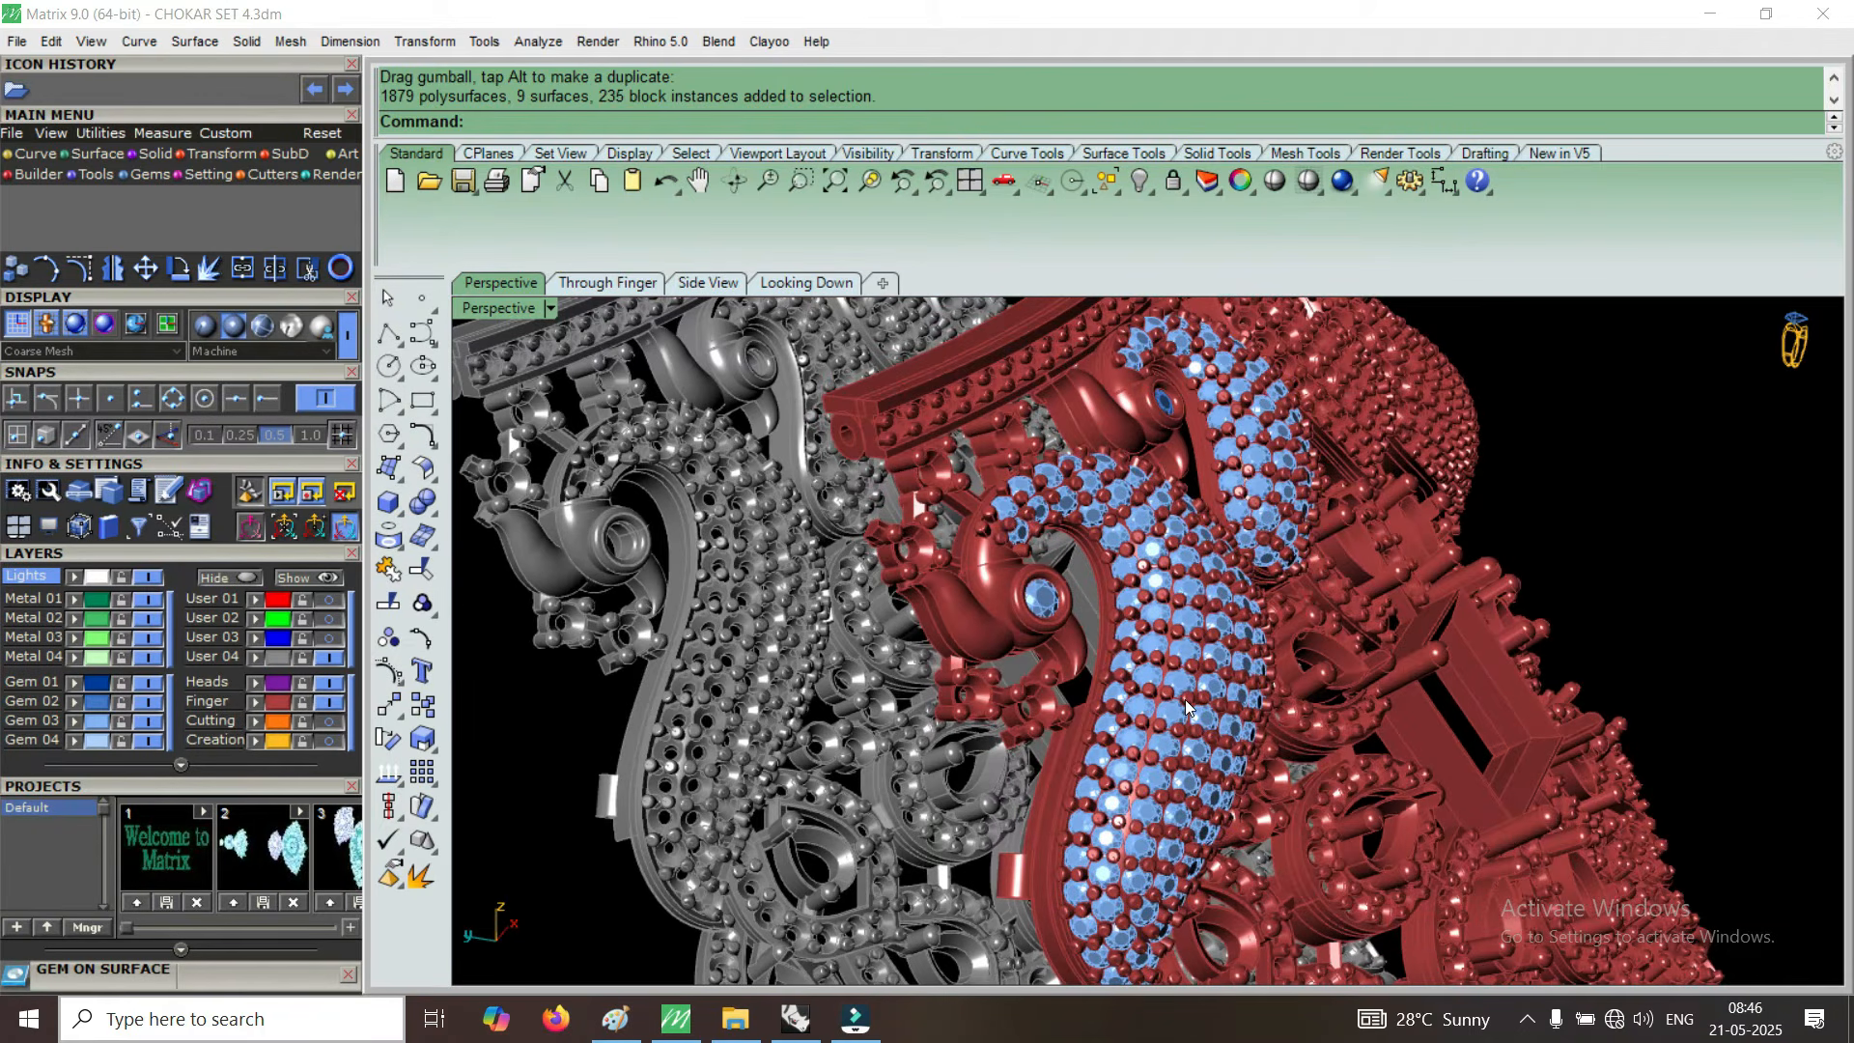
pyautogui.scroll(3, 1078, 798)
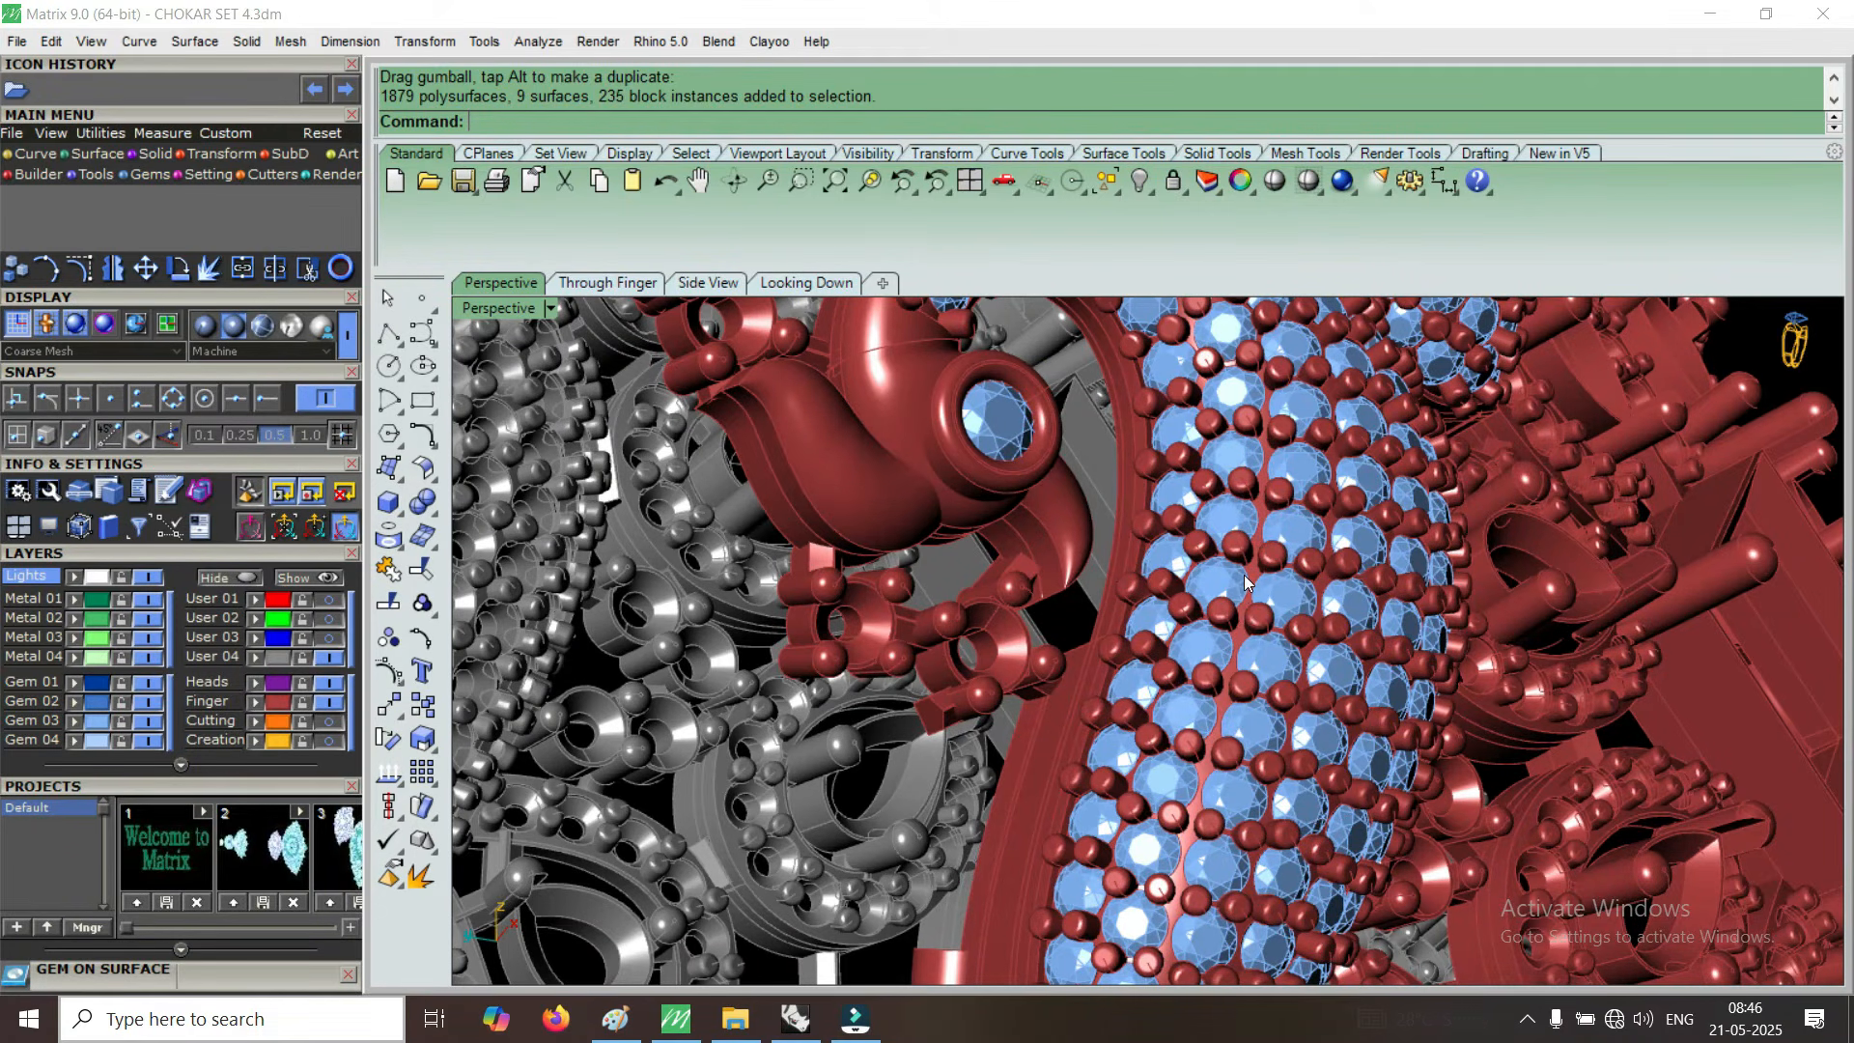
pyautogui.scroll(-3, 1244, 575)
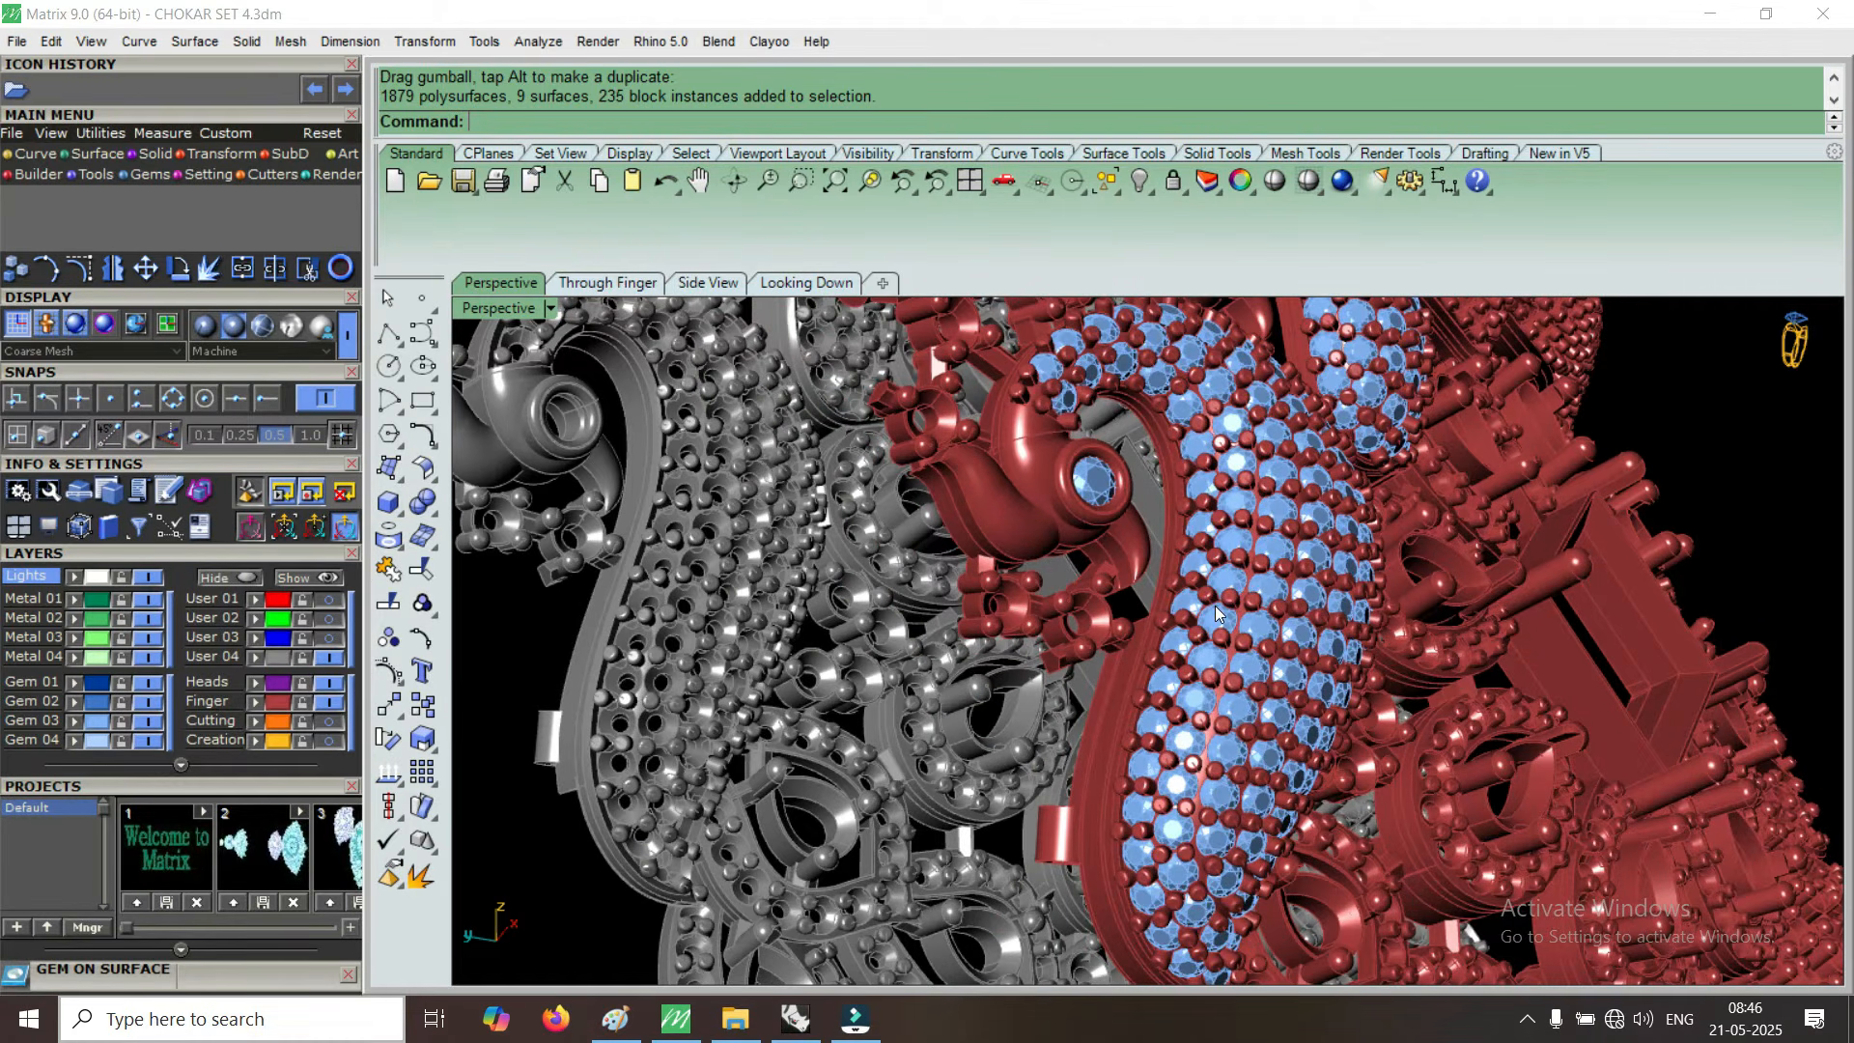
pyautogui.scroll(4, 1176, 437)
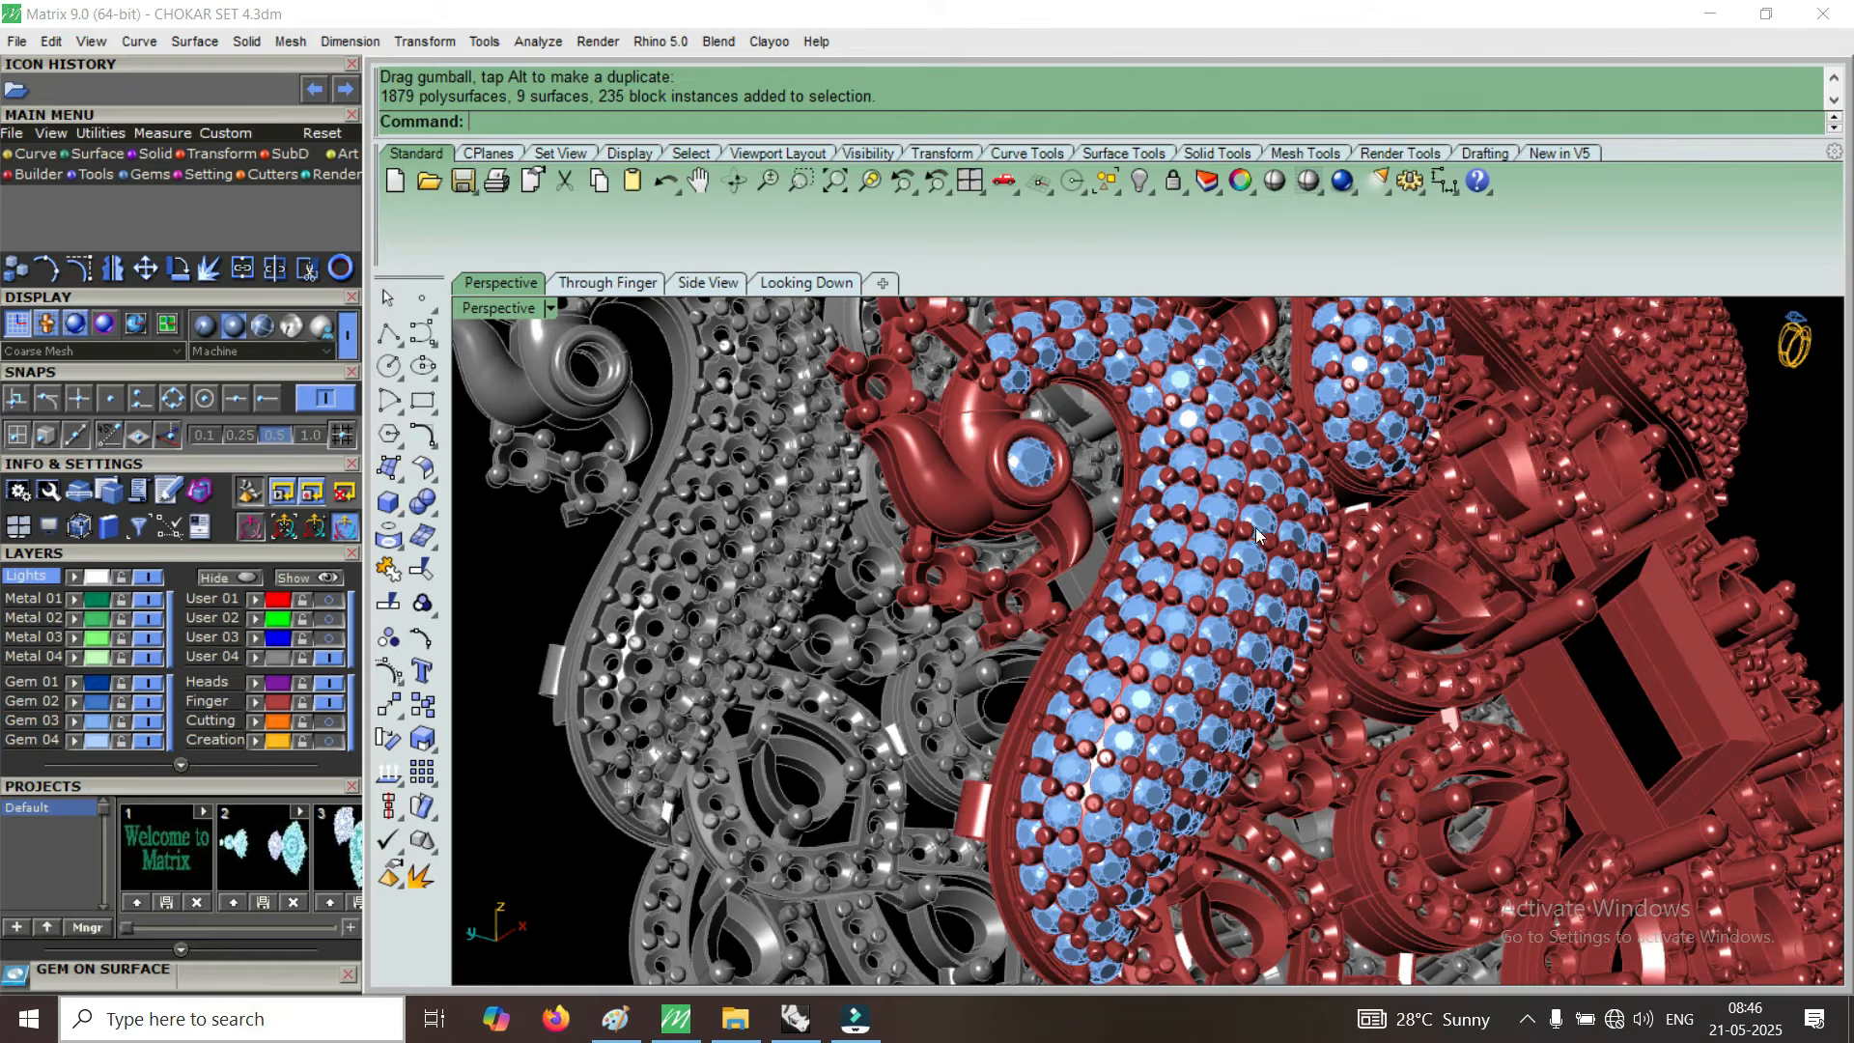
# Inspect the gem spacing and shared prongs on the red choker's large paisley up close, from the centre rows to the outer edge.
pyautogui.moveTo(1252, 655); pyautogui.dragTo(1215, 641, button='right')
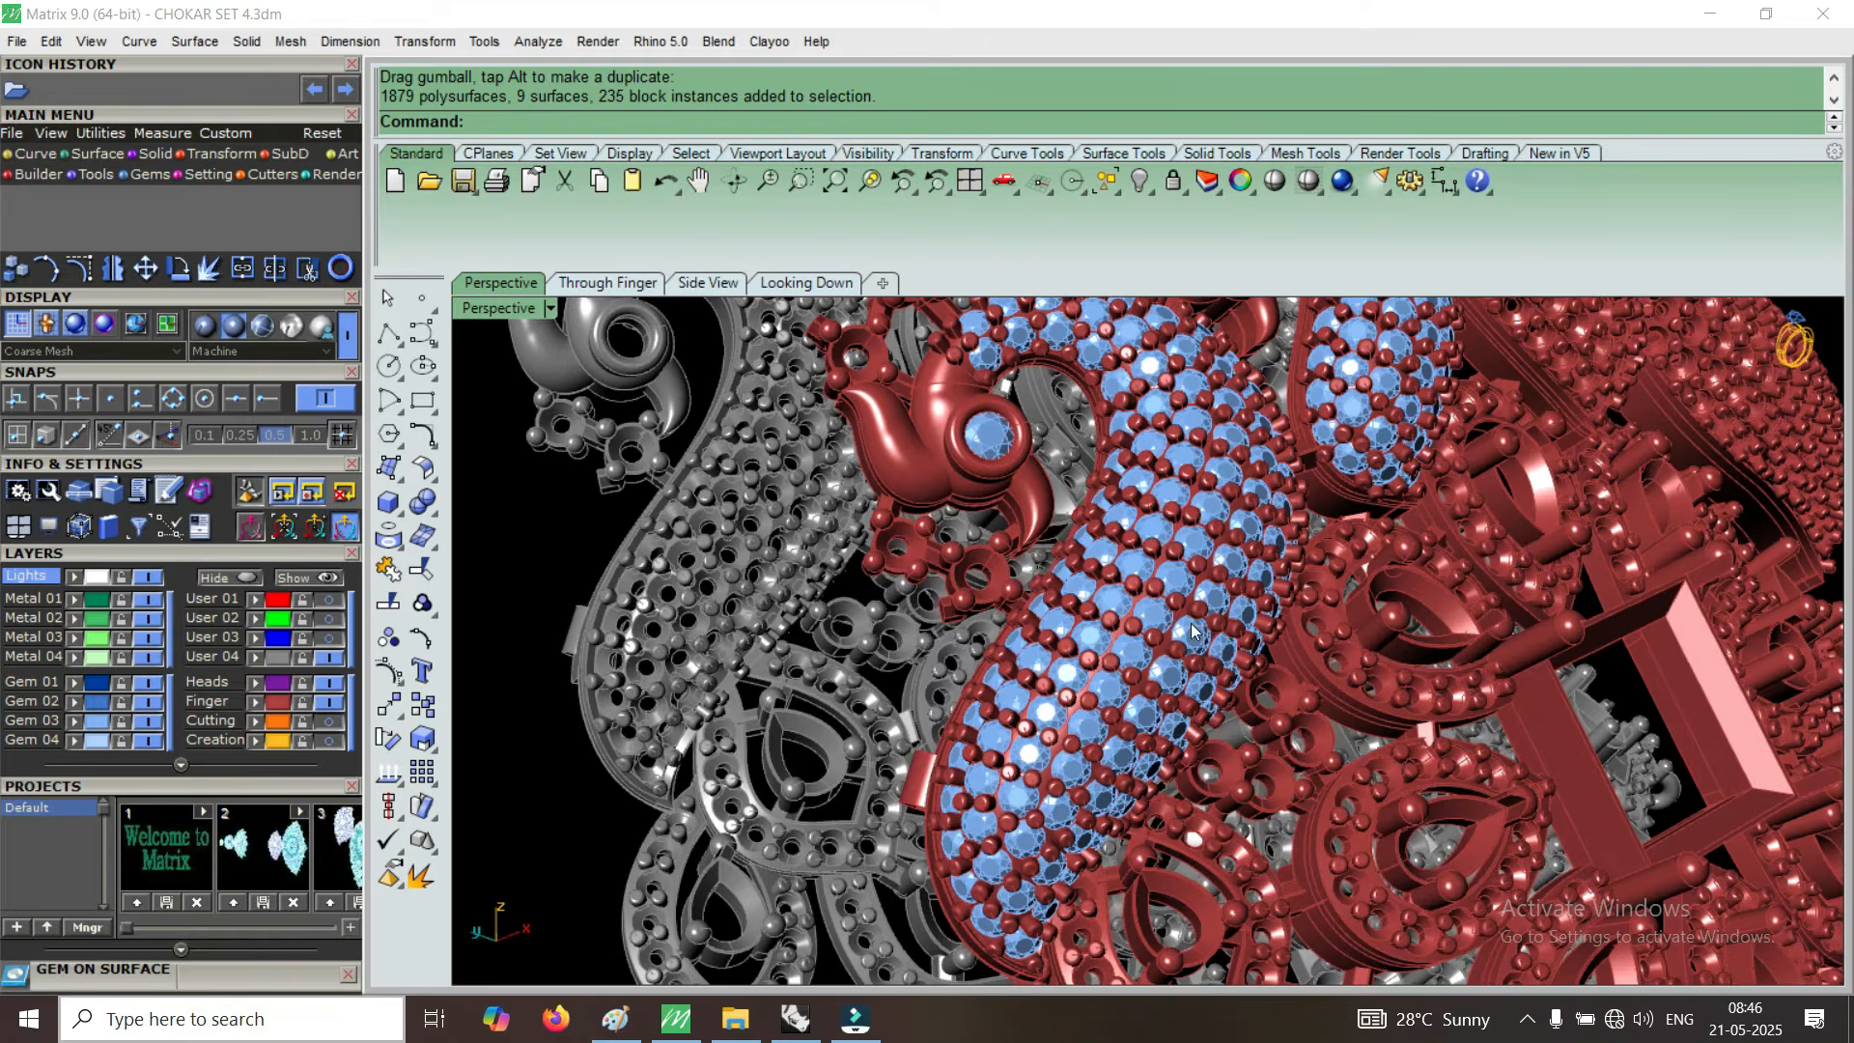
pyautogui.scroll(4, 1036, 616)
pyautogui.moveTo(1039, 620); pyautogui.dragTo(1163, 649, button='right')
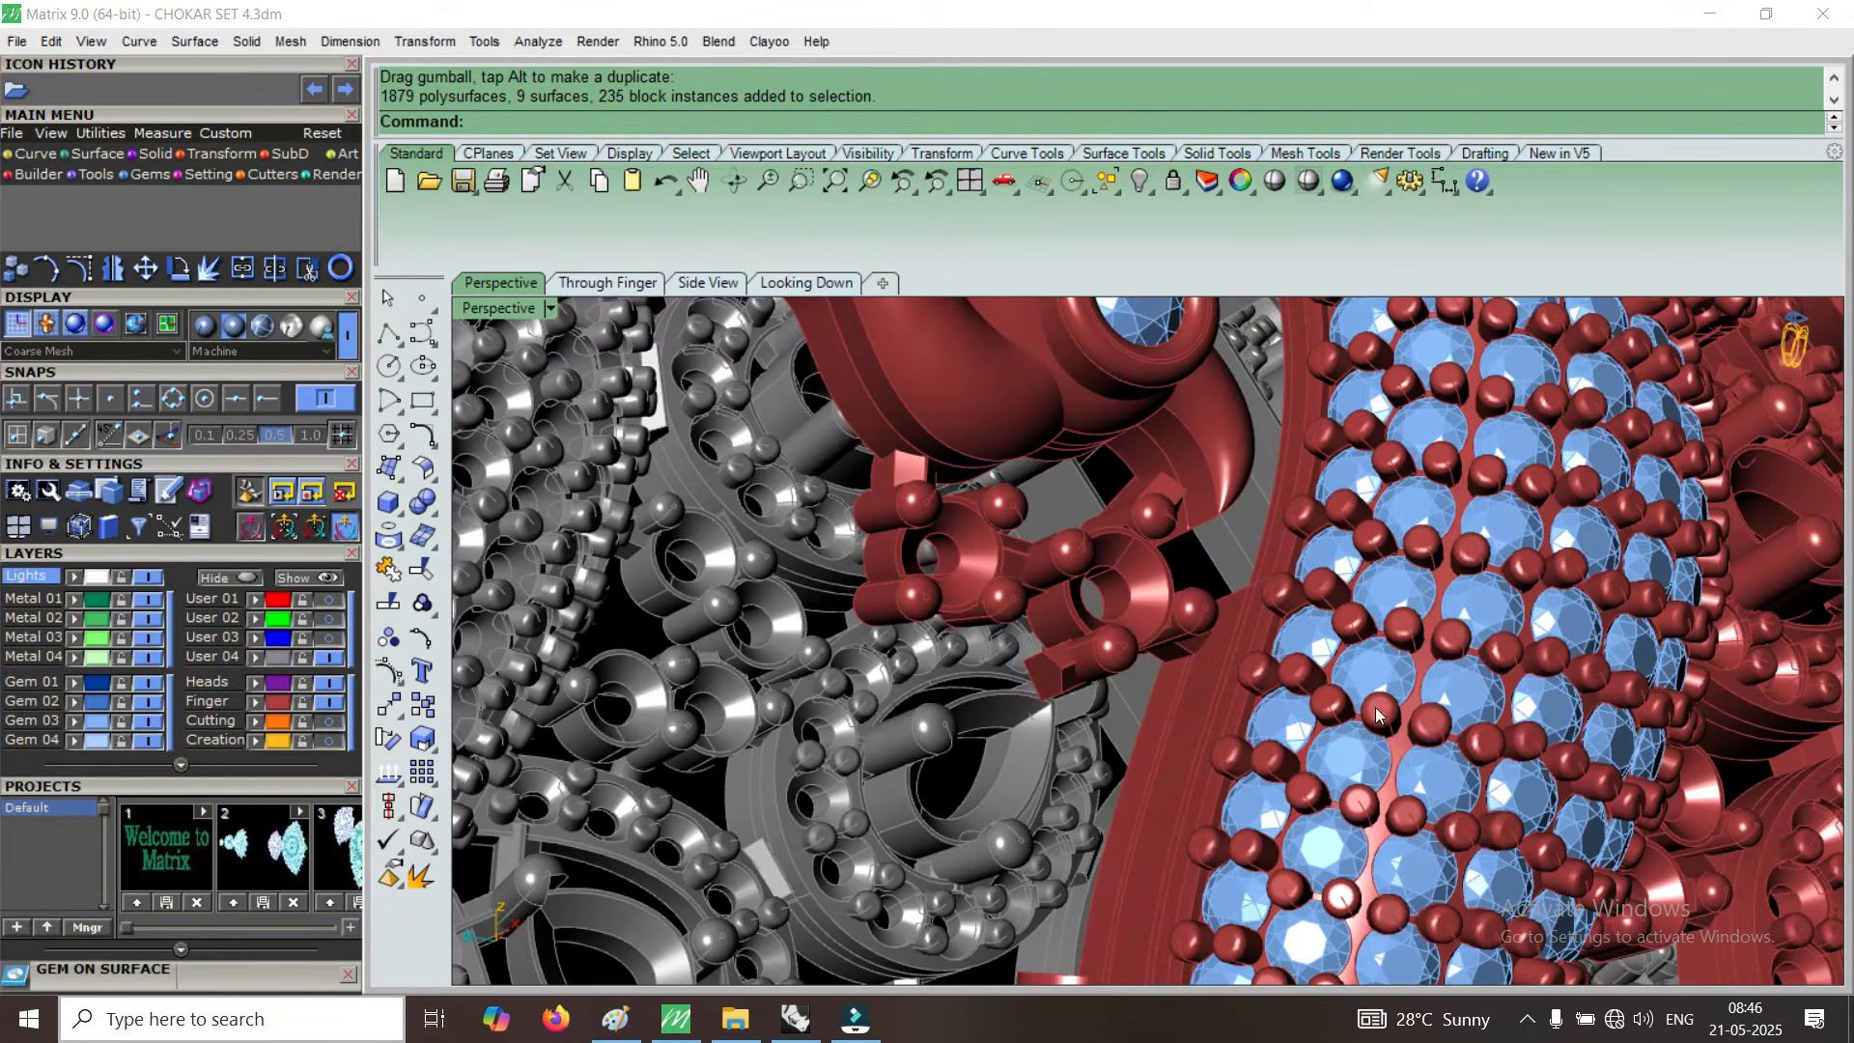
pyautogui.scroll(-2, 1375, 703)
pyautogui.moveTo(1516, 703); pyautogui.dragTo(1255, 649, button='right')
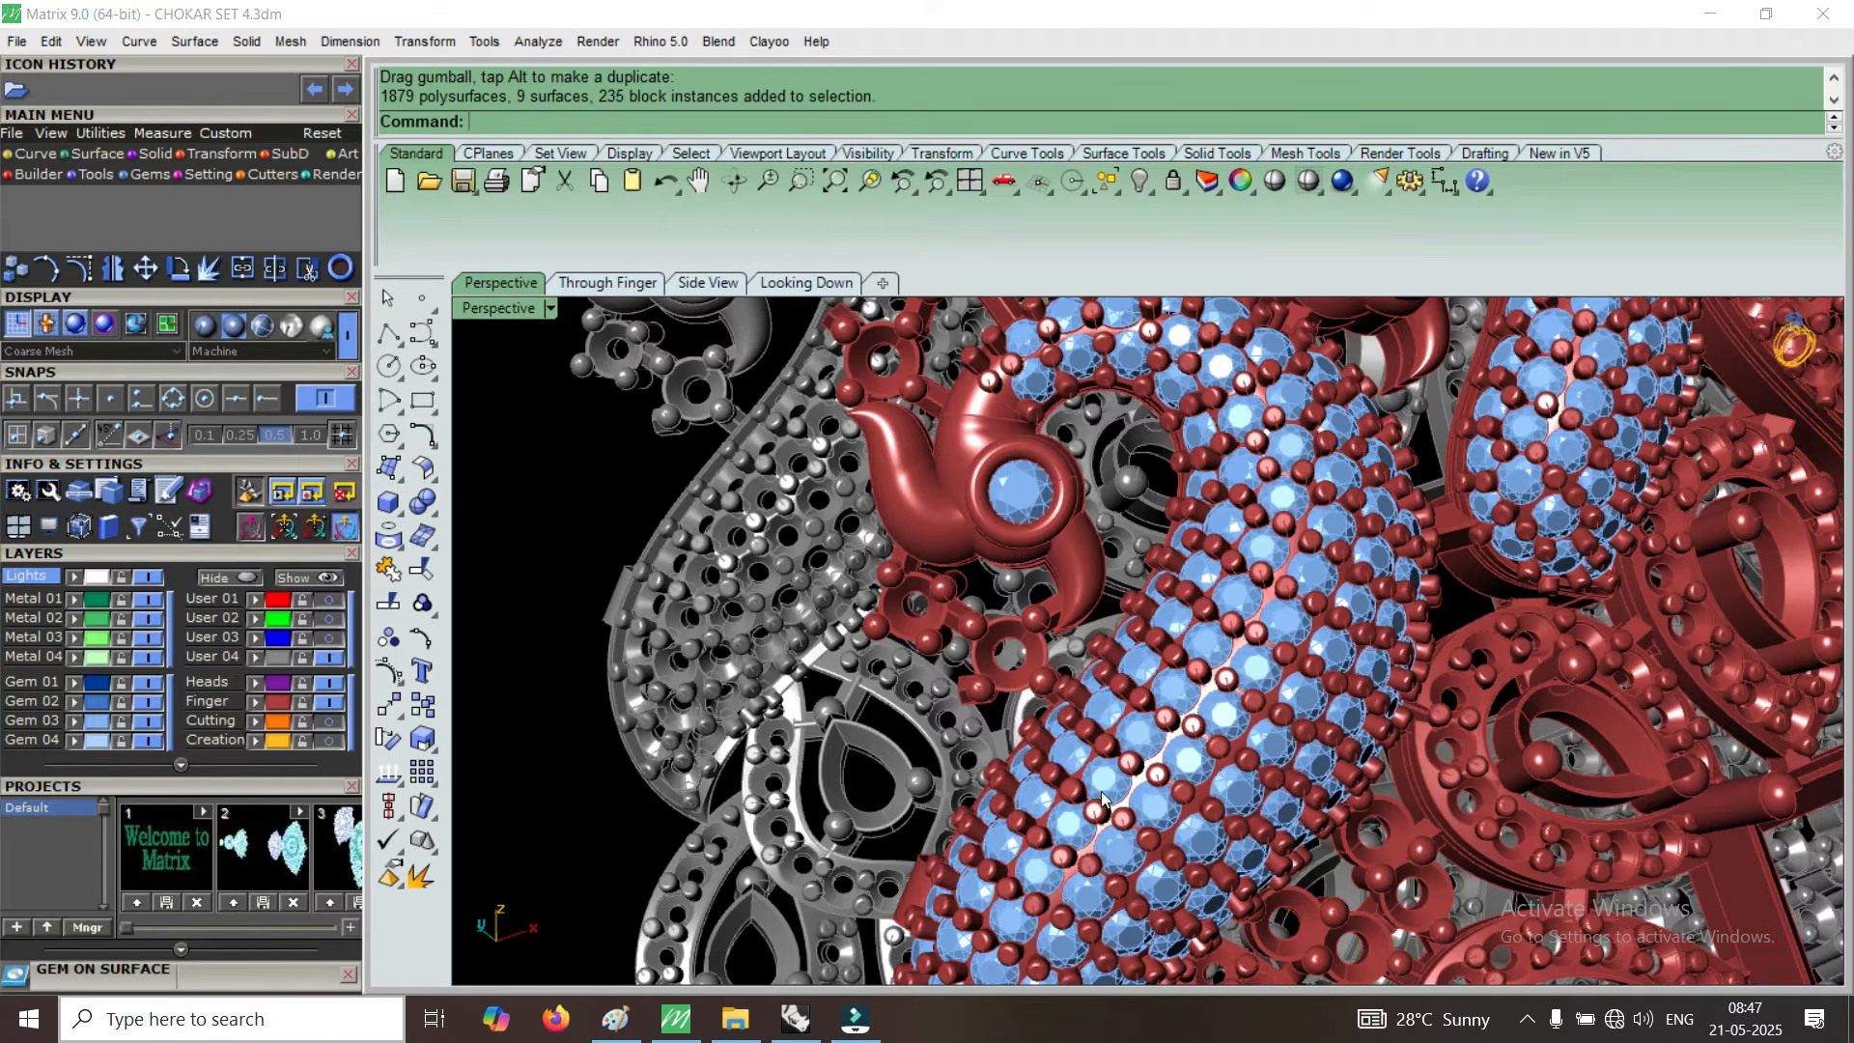
pyautogui.moveTo(1243, 743); pyautogui.dragTo(905, 589, button='right')
pyautogui.scroll(4, 886, 585)
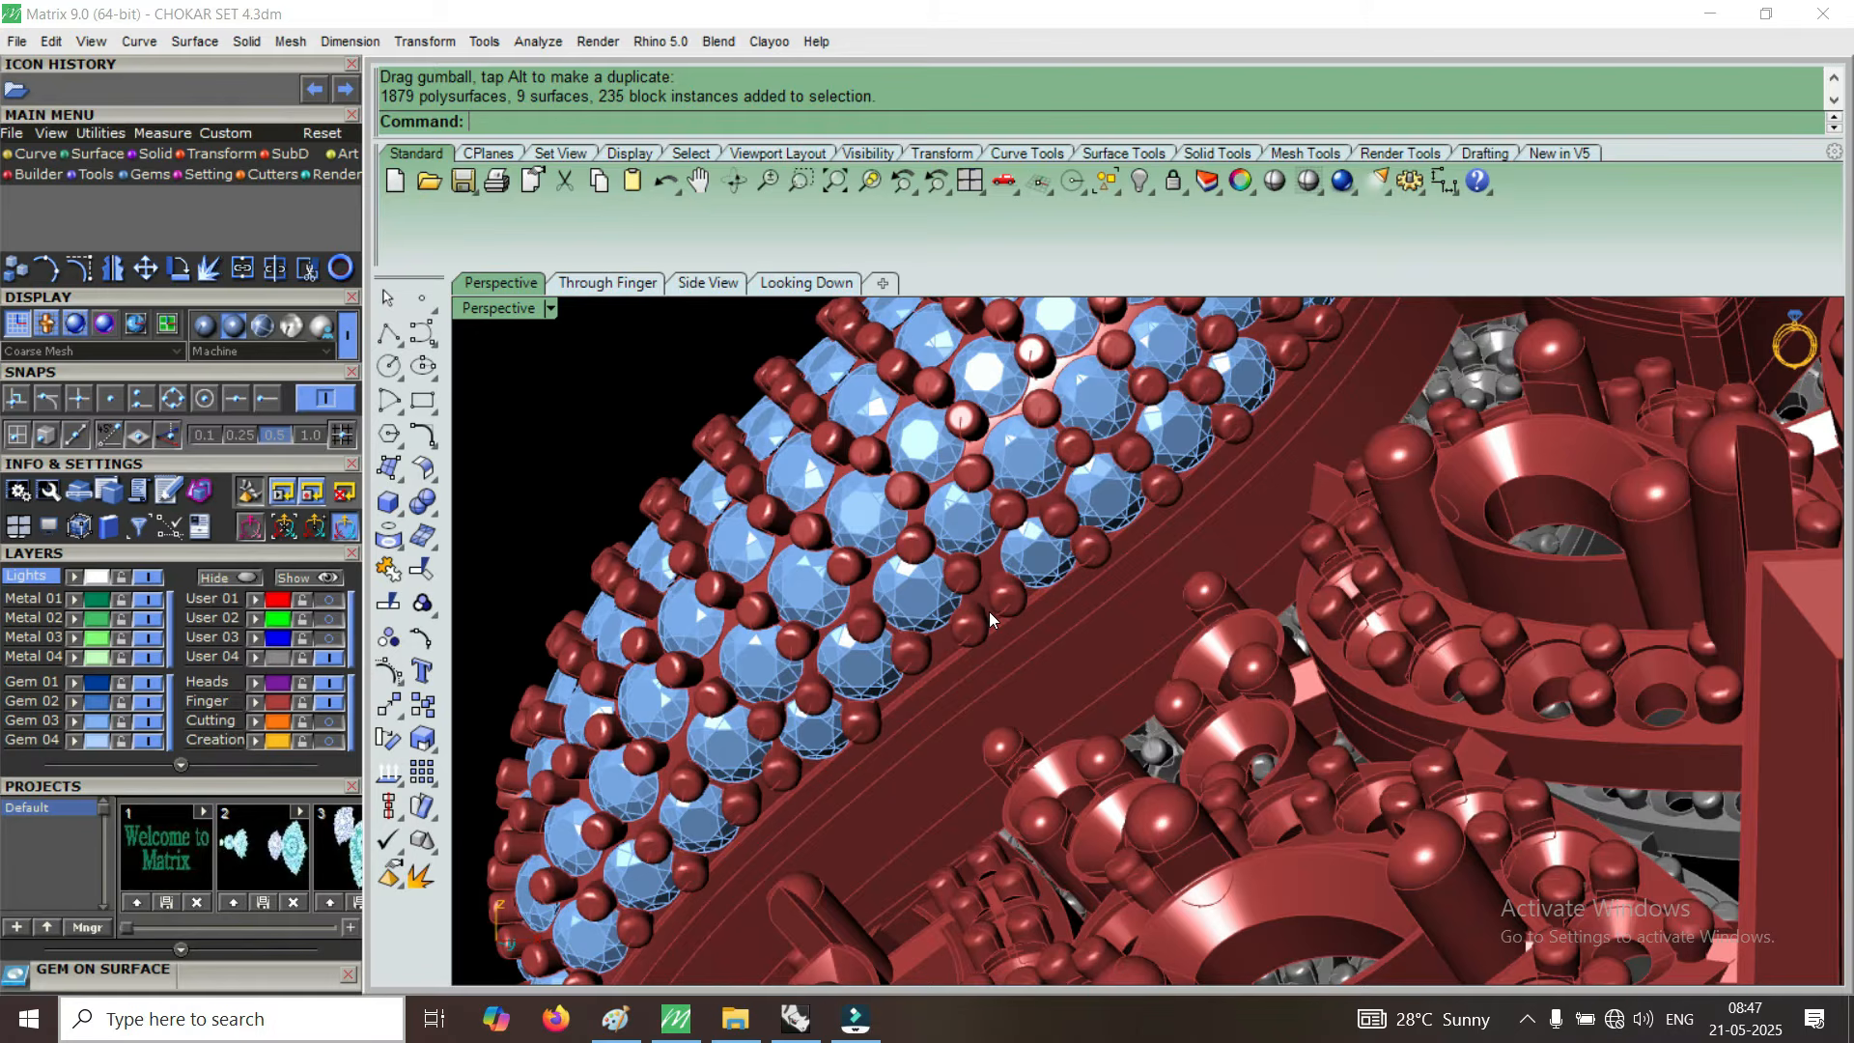
# Inspect the prongs and gems along the outer edge of the red choker's large paisley, from its lower tip to its full curve.
pyautogui.scroll(5, 950, 625)
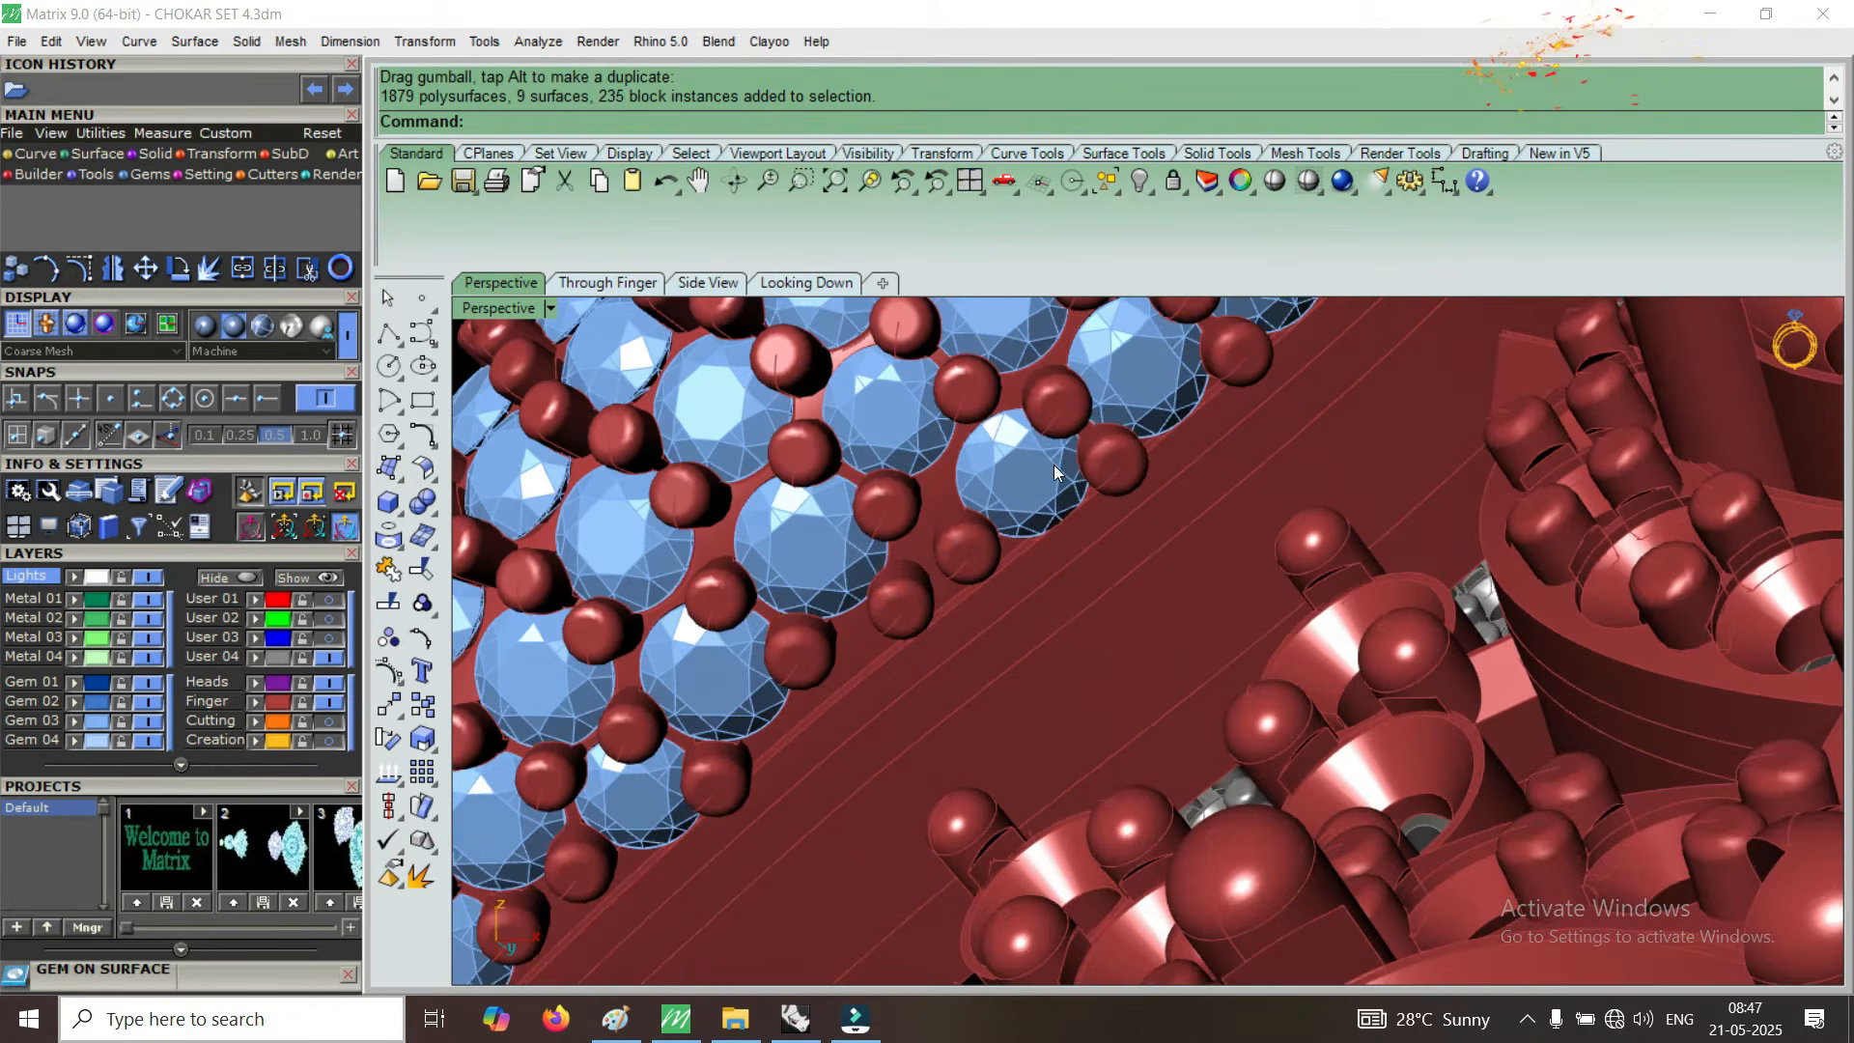
pyautogui.scroll(-3, 1002, 656)
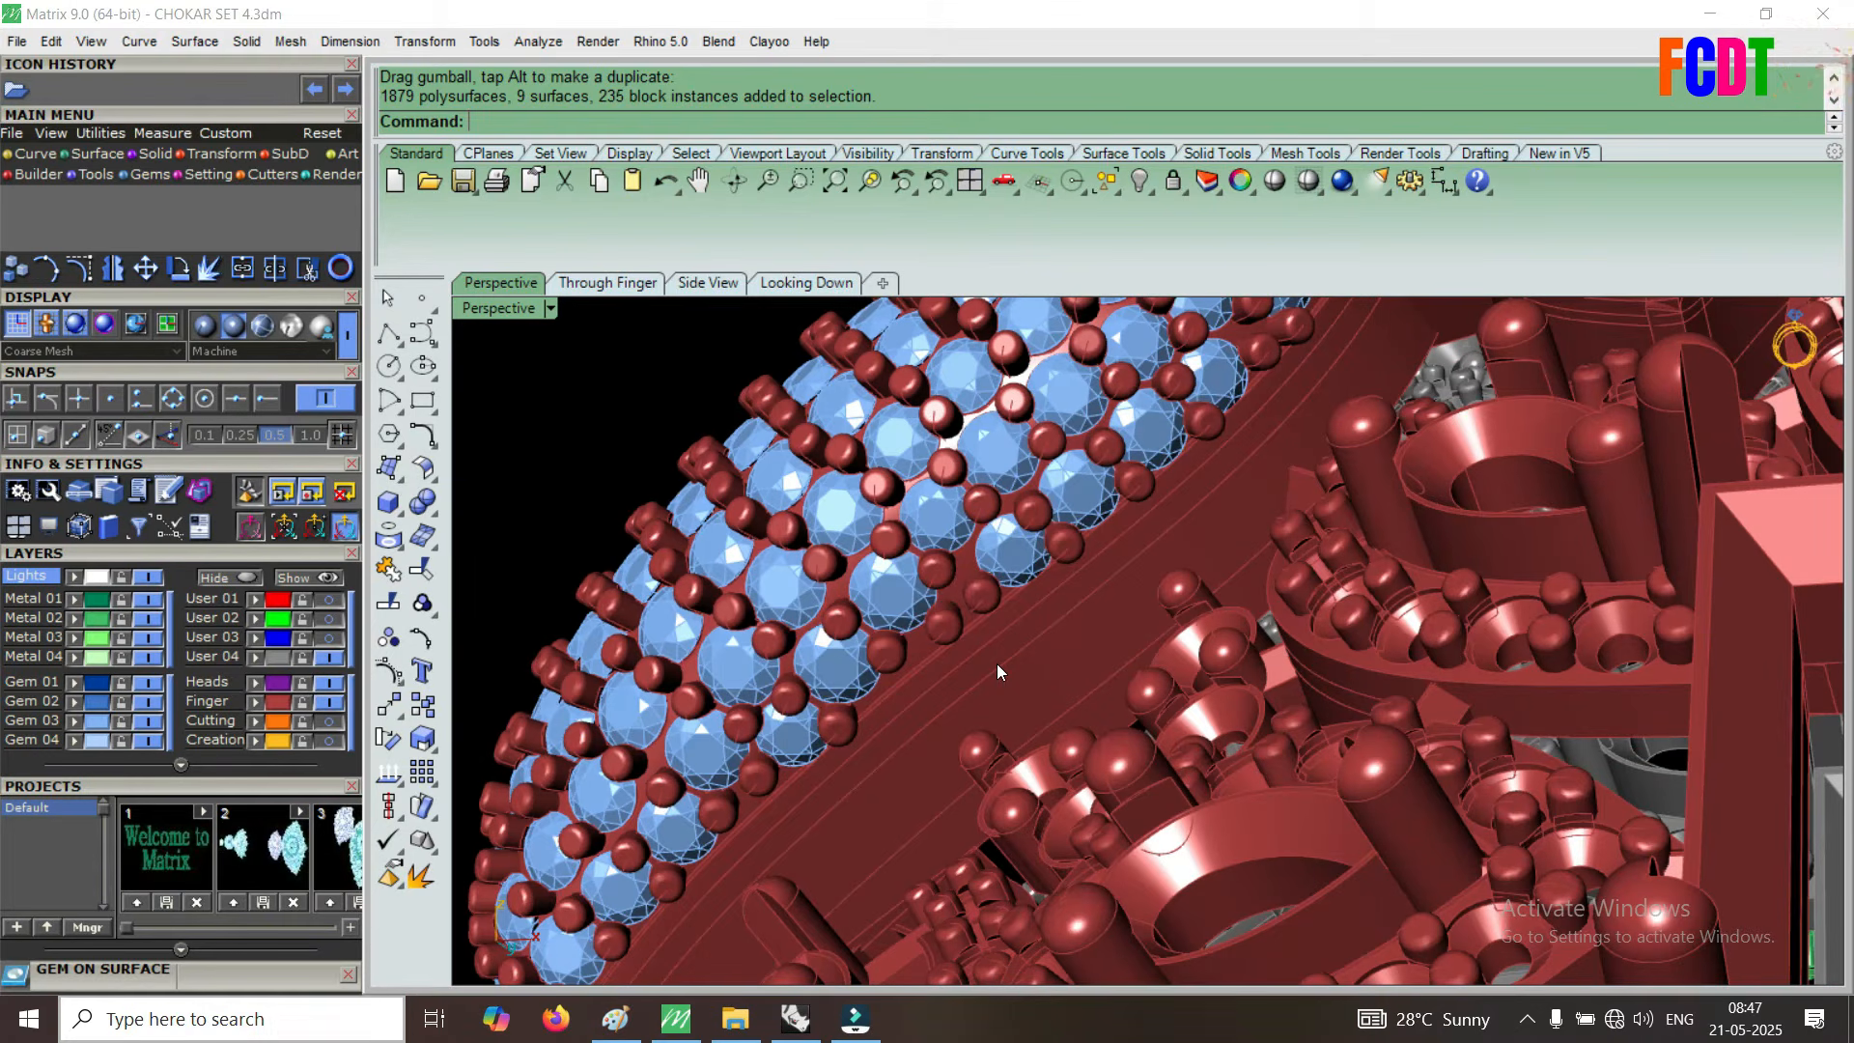
pyautogui.moveTo(981, 599); pyautogui.dragTo(1151, 633, button='right')
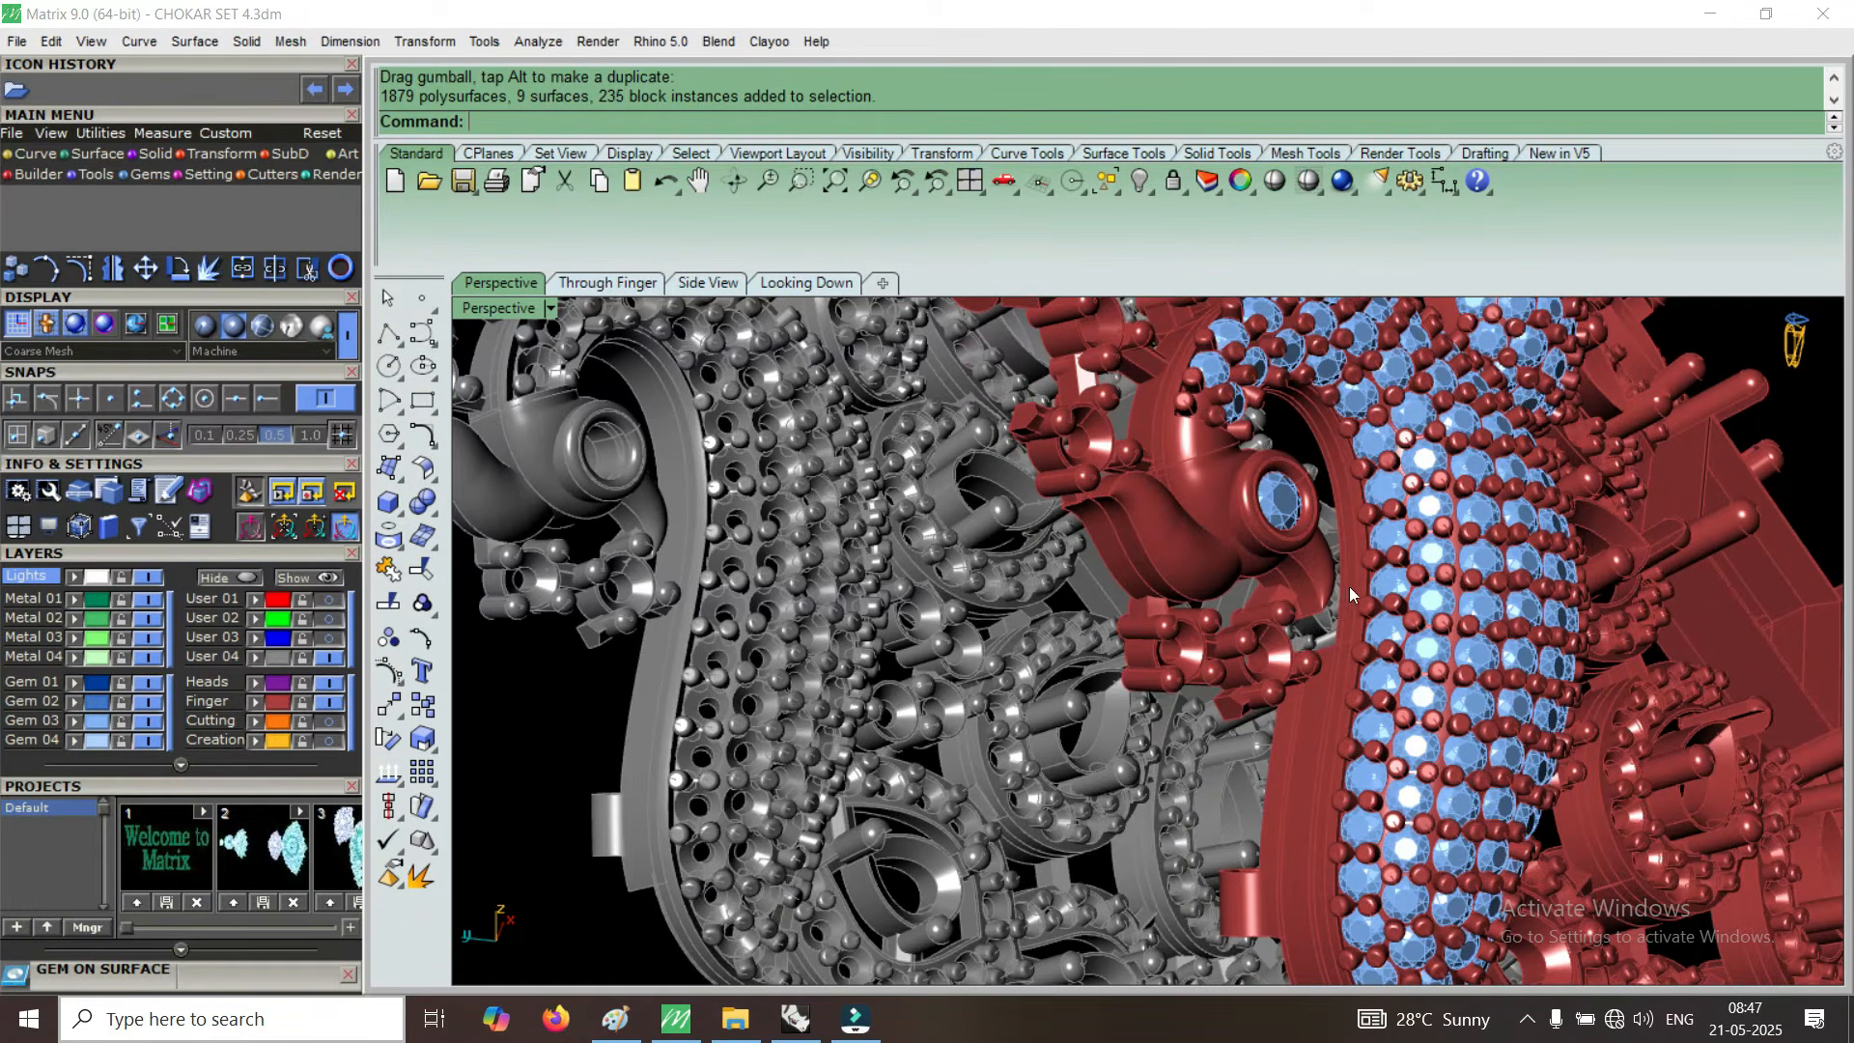
pyautogui.moveTo(1338, 566); pyautogui.dragTo(1271, 831, button='right')
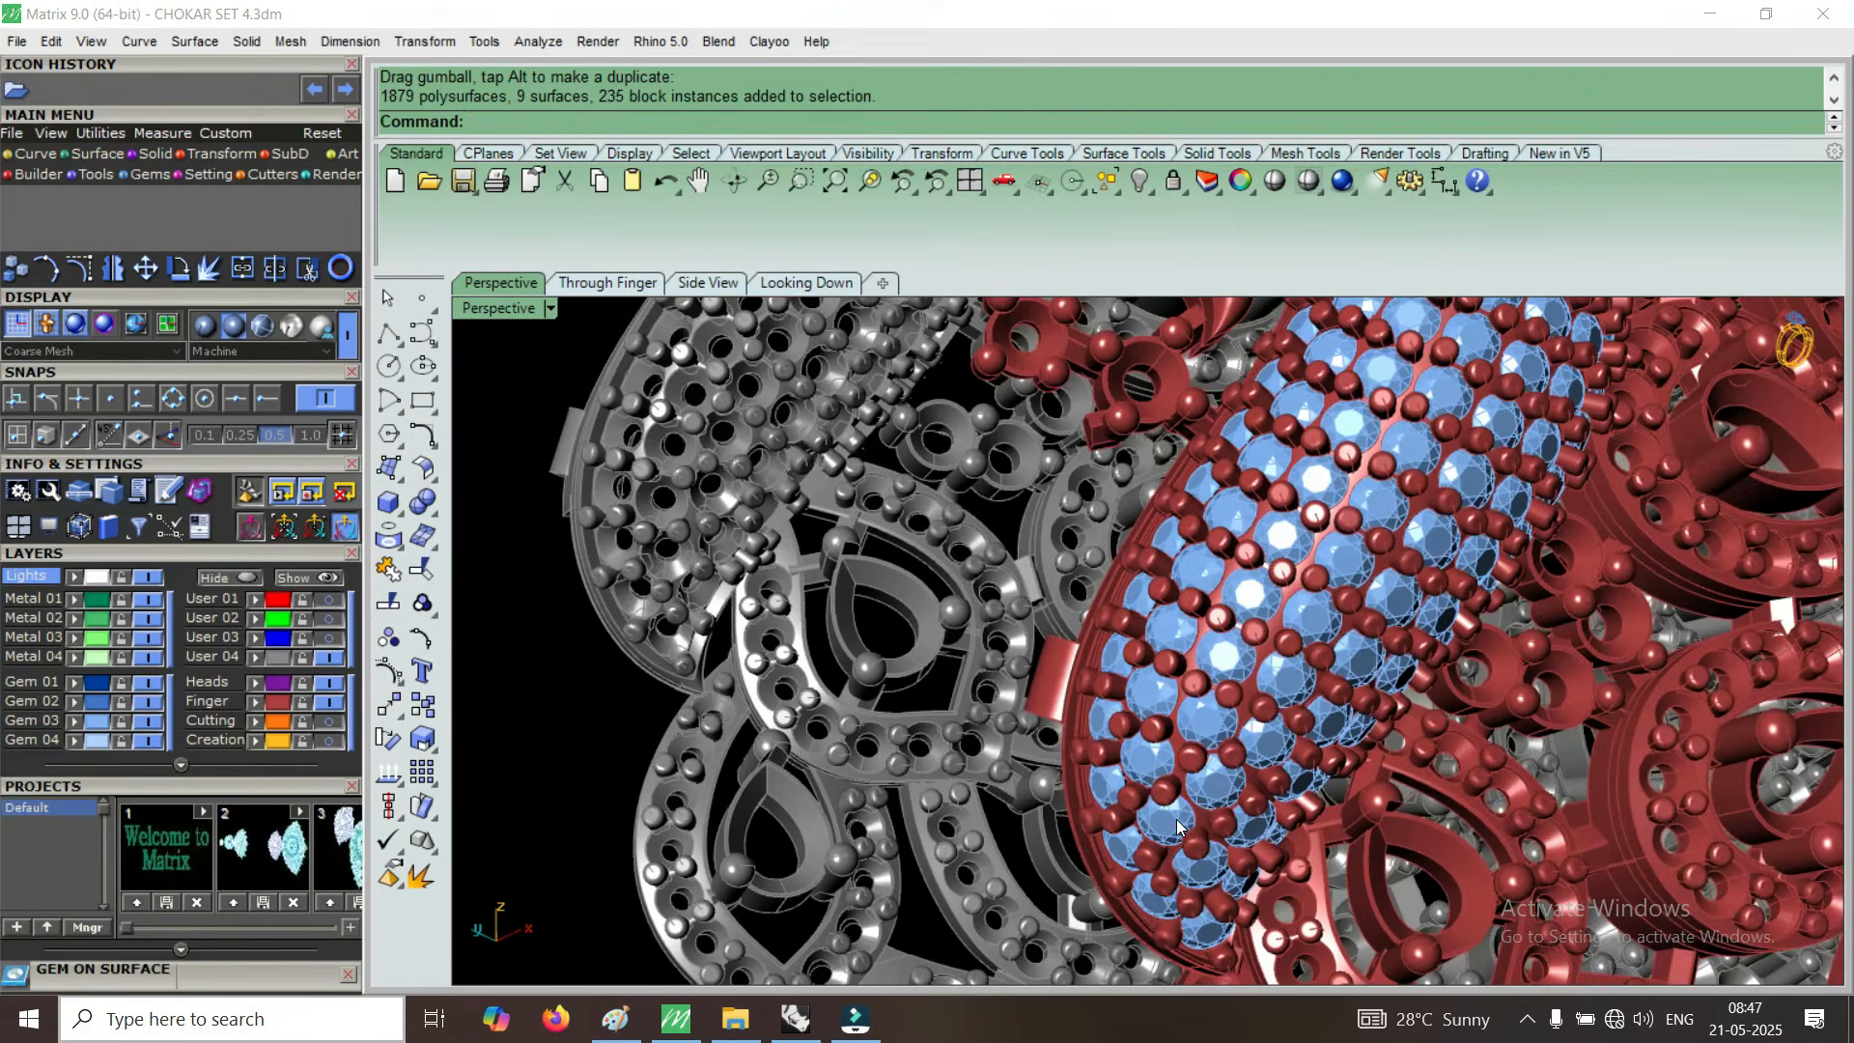
pyautogui.scroll(-4, 1176, 830)
pyautogui.scroll(-2, 1176, 831)
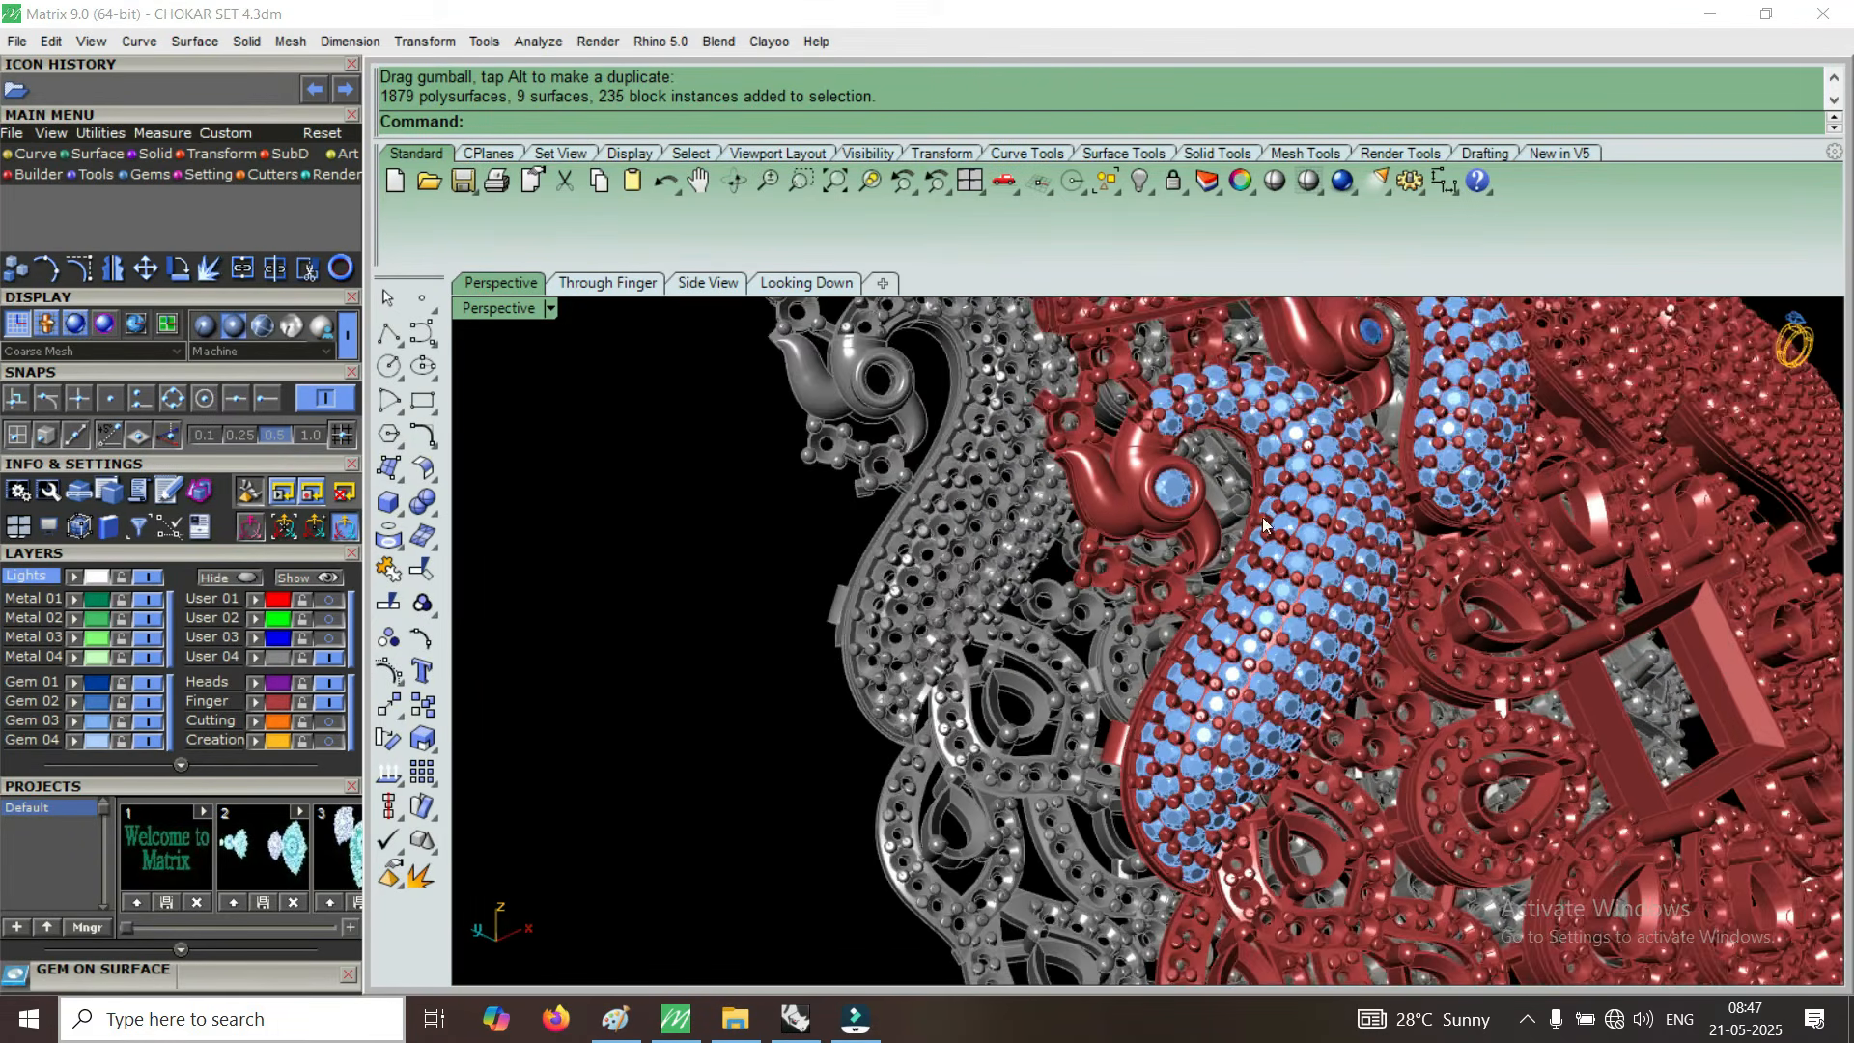
# Examine how the gem rows and prongs follow the domed sides of the red choker's two gem-set paisleys in profile.
pyautogui.scroll(2, 1285, 440)
pyautogui.scroll(6, 1261, 456)
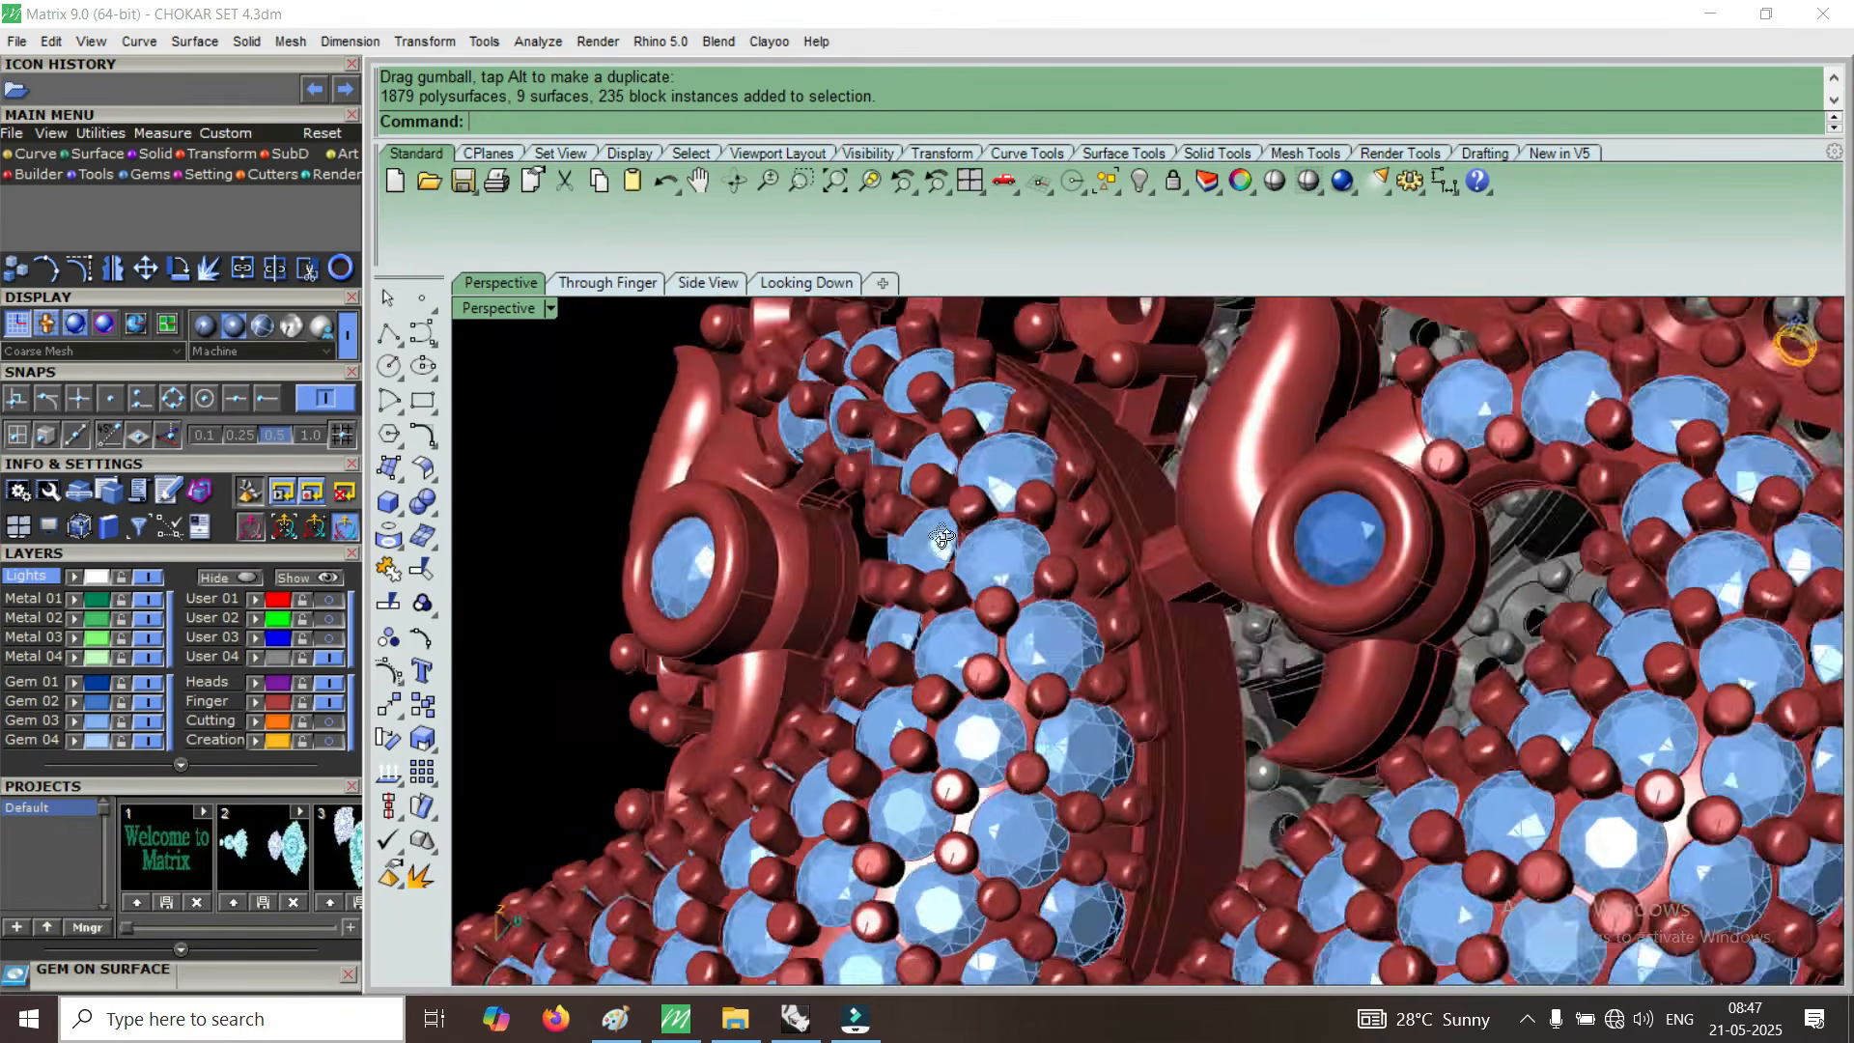
pyautogui.moveTo(942, 536); pyautogui.dragTo(988, 529, button='right')
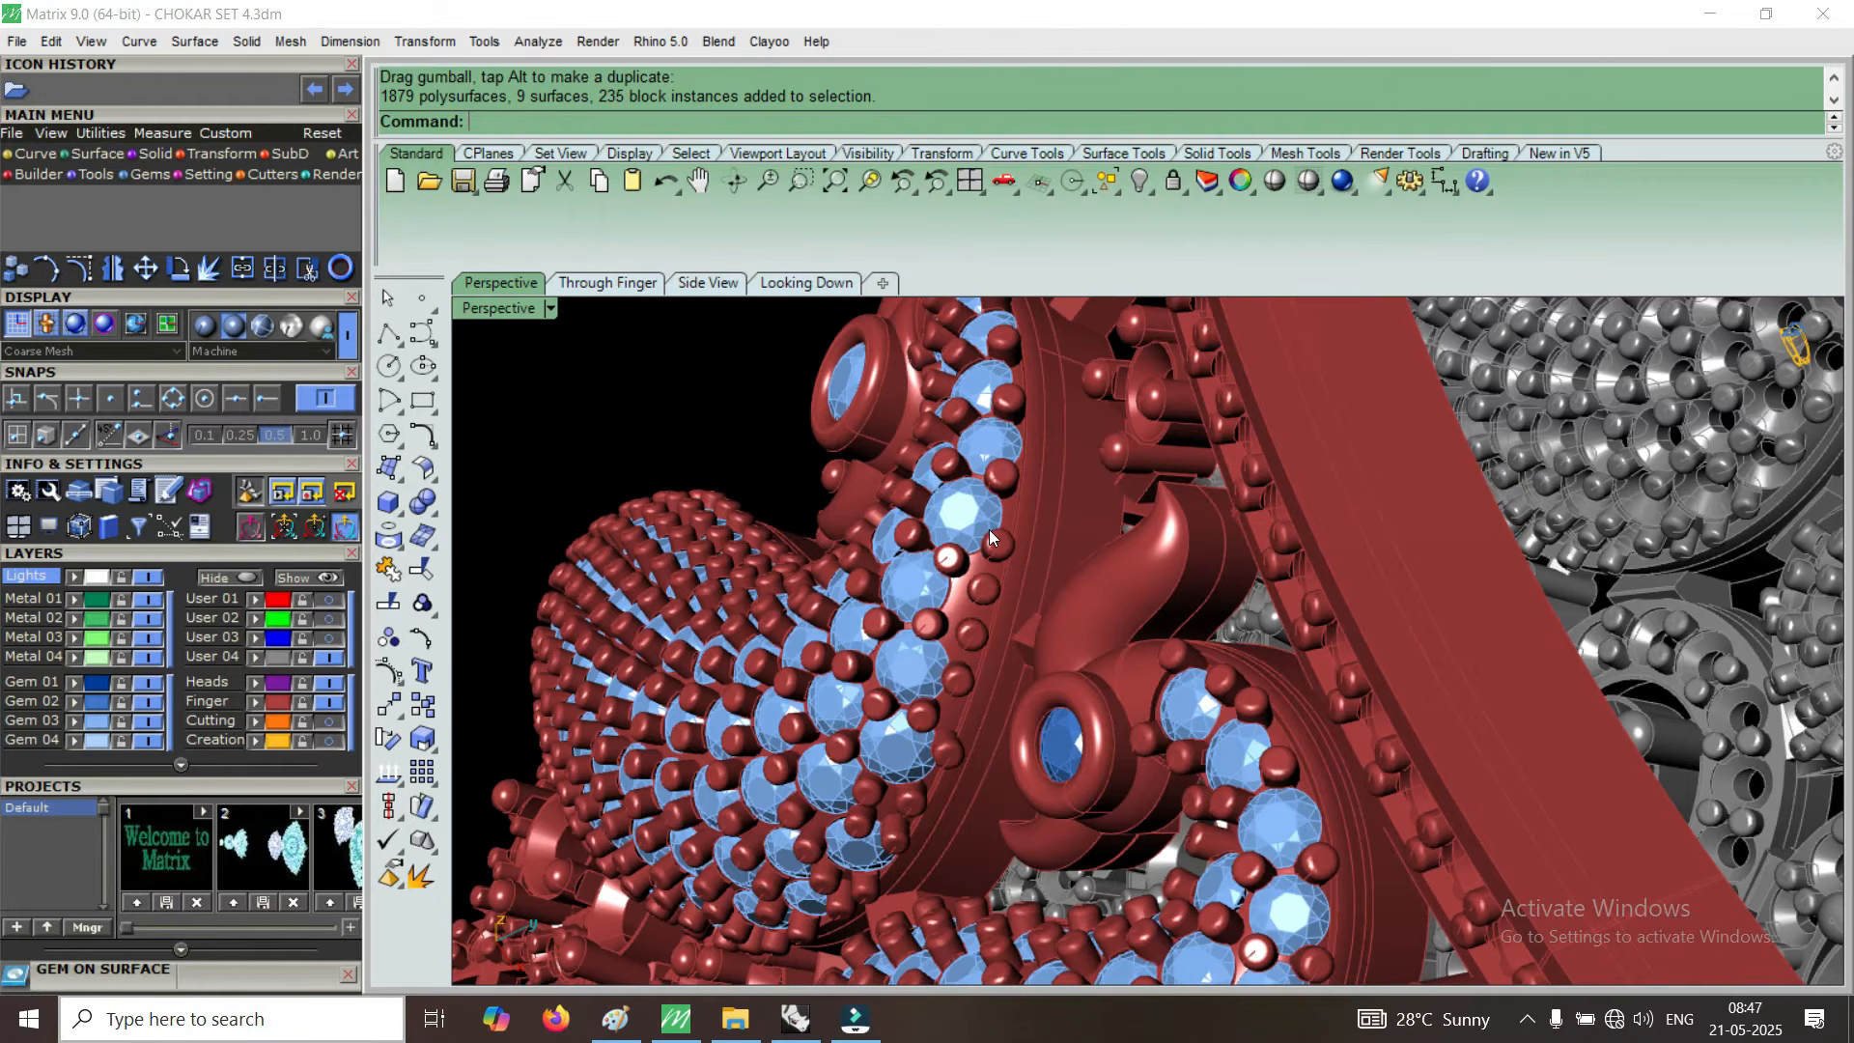
pyautogui.moveTo(734, 813); pyautogui.dragTo(1327, 581, button='right')
pyautogui.scroll(5, 1393, 477)
pyautogui.scroll(-3, 1454, 483)
pyautogui.scroll(-3, 1327, 581)
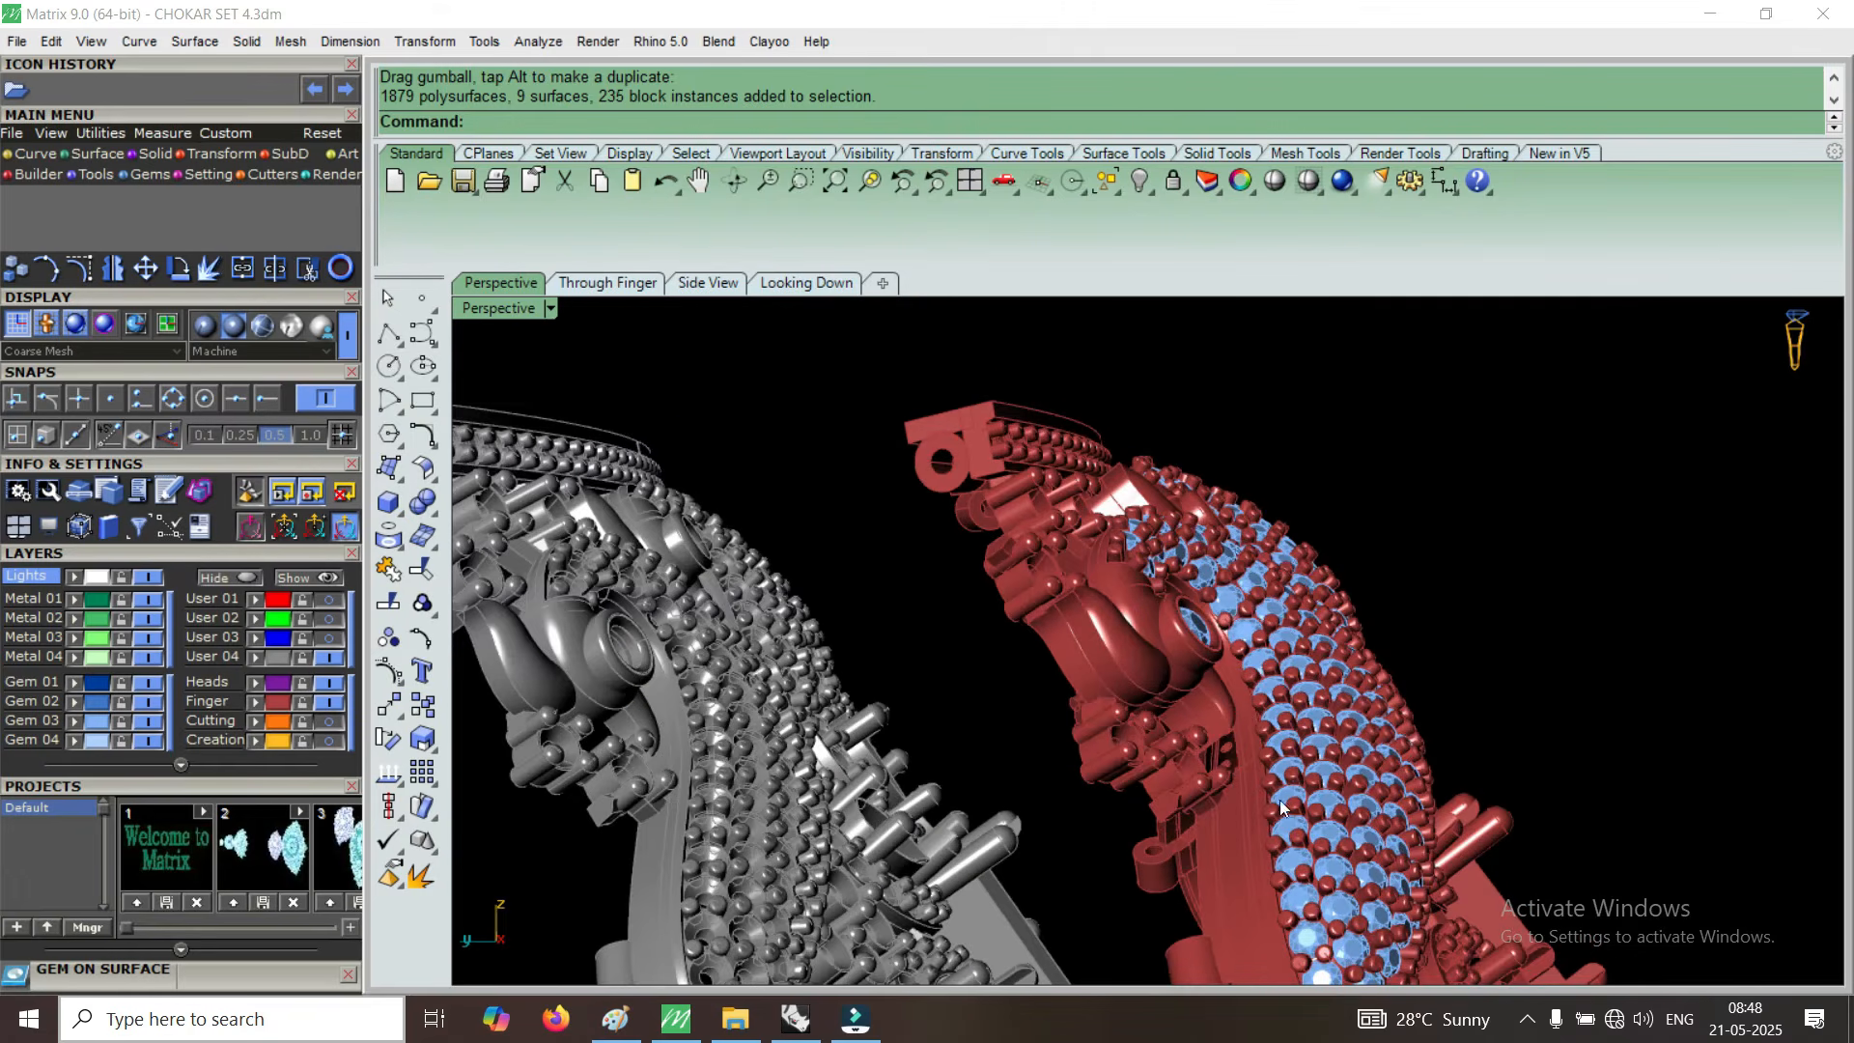
# Study the row alignment and gem spacing on the red choker's two gem-set paisleys, using the grey choker's empty seats for comparison.
pyautogui.moveTo(1393, 617); pyautogui.dragTo(1192, 662, button='right')
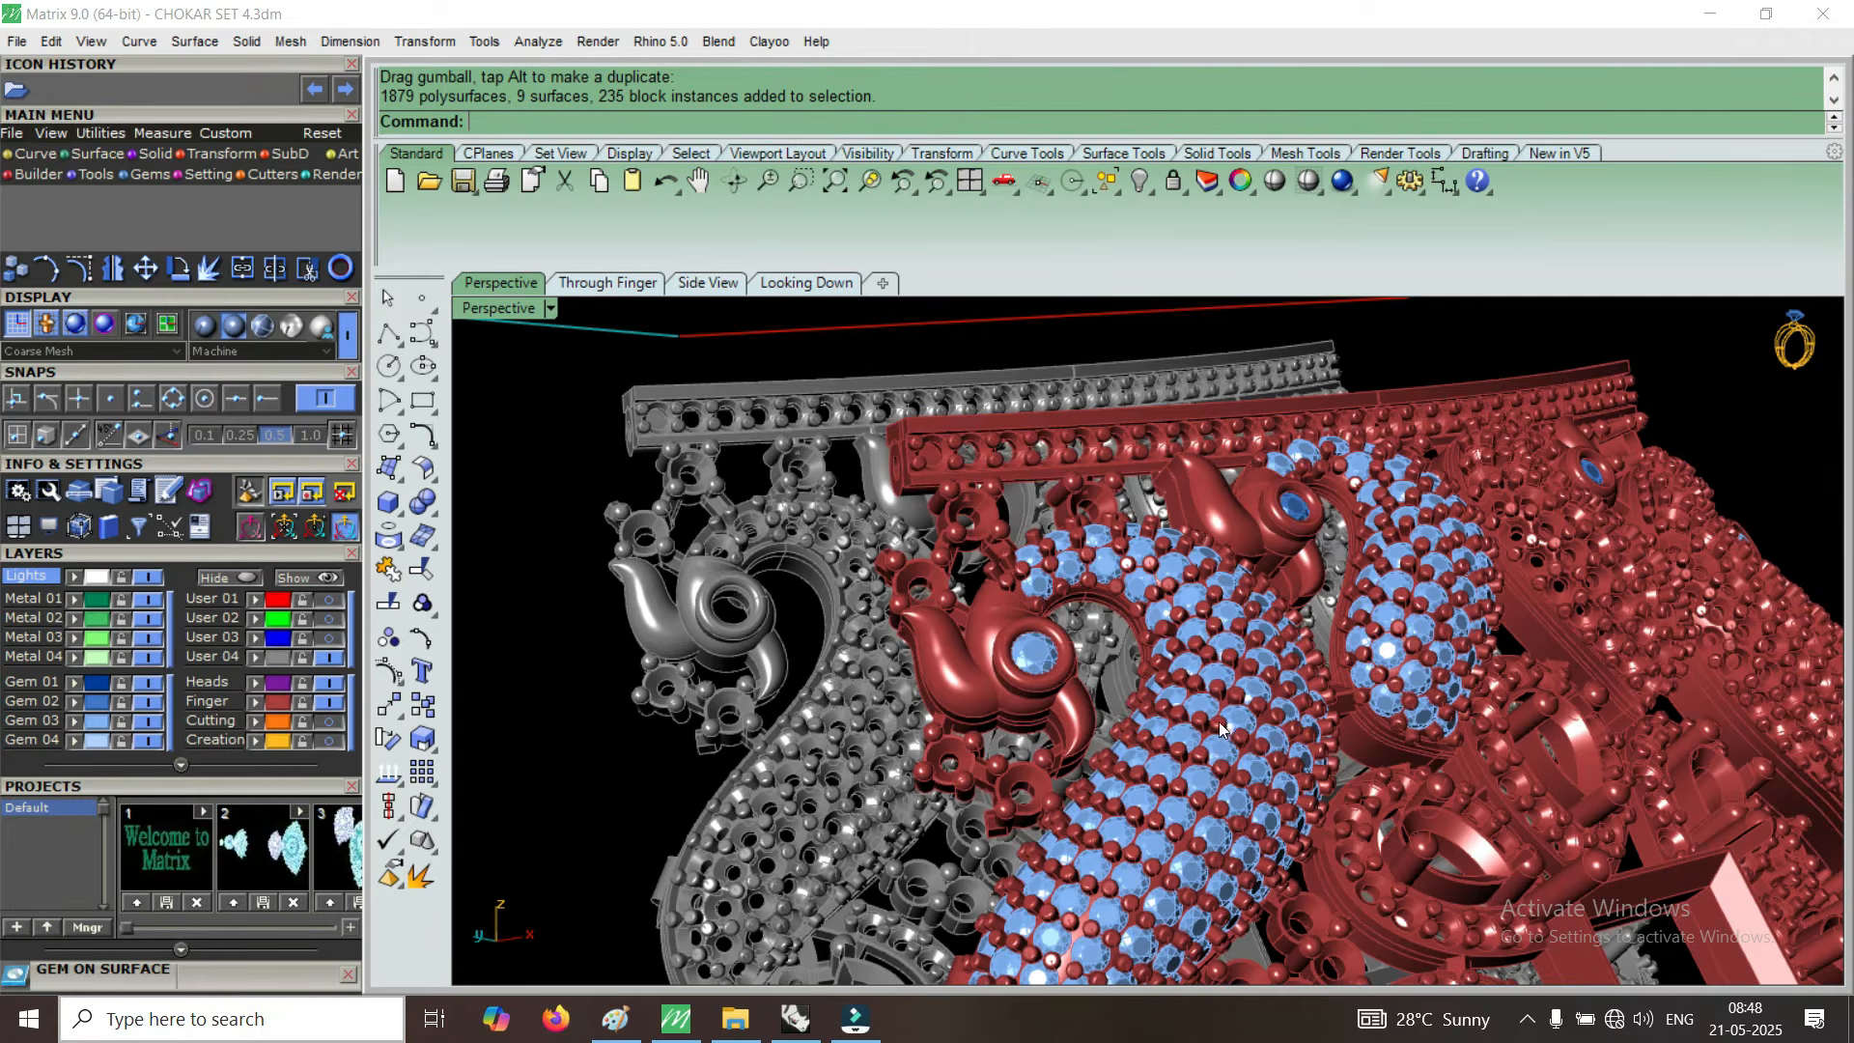
pyautogui.scroll(-2, 1220, 724)
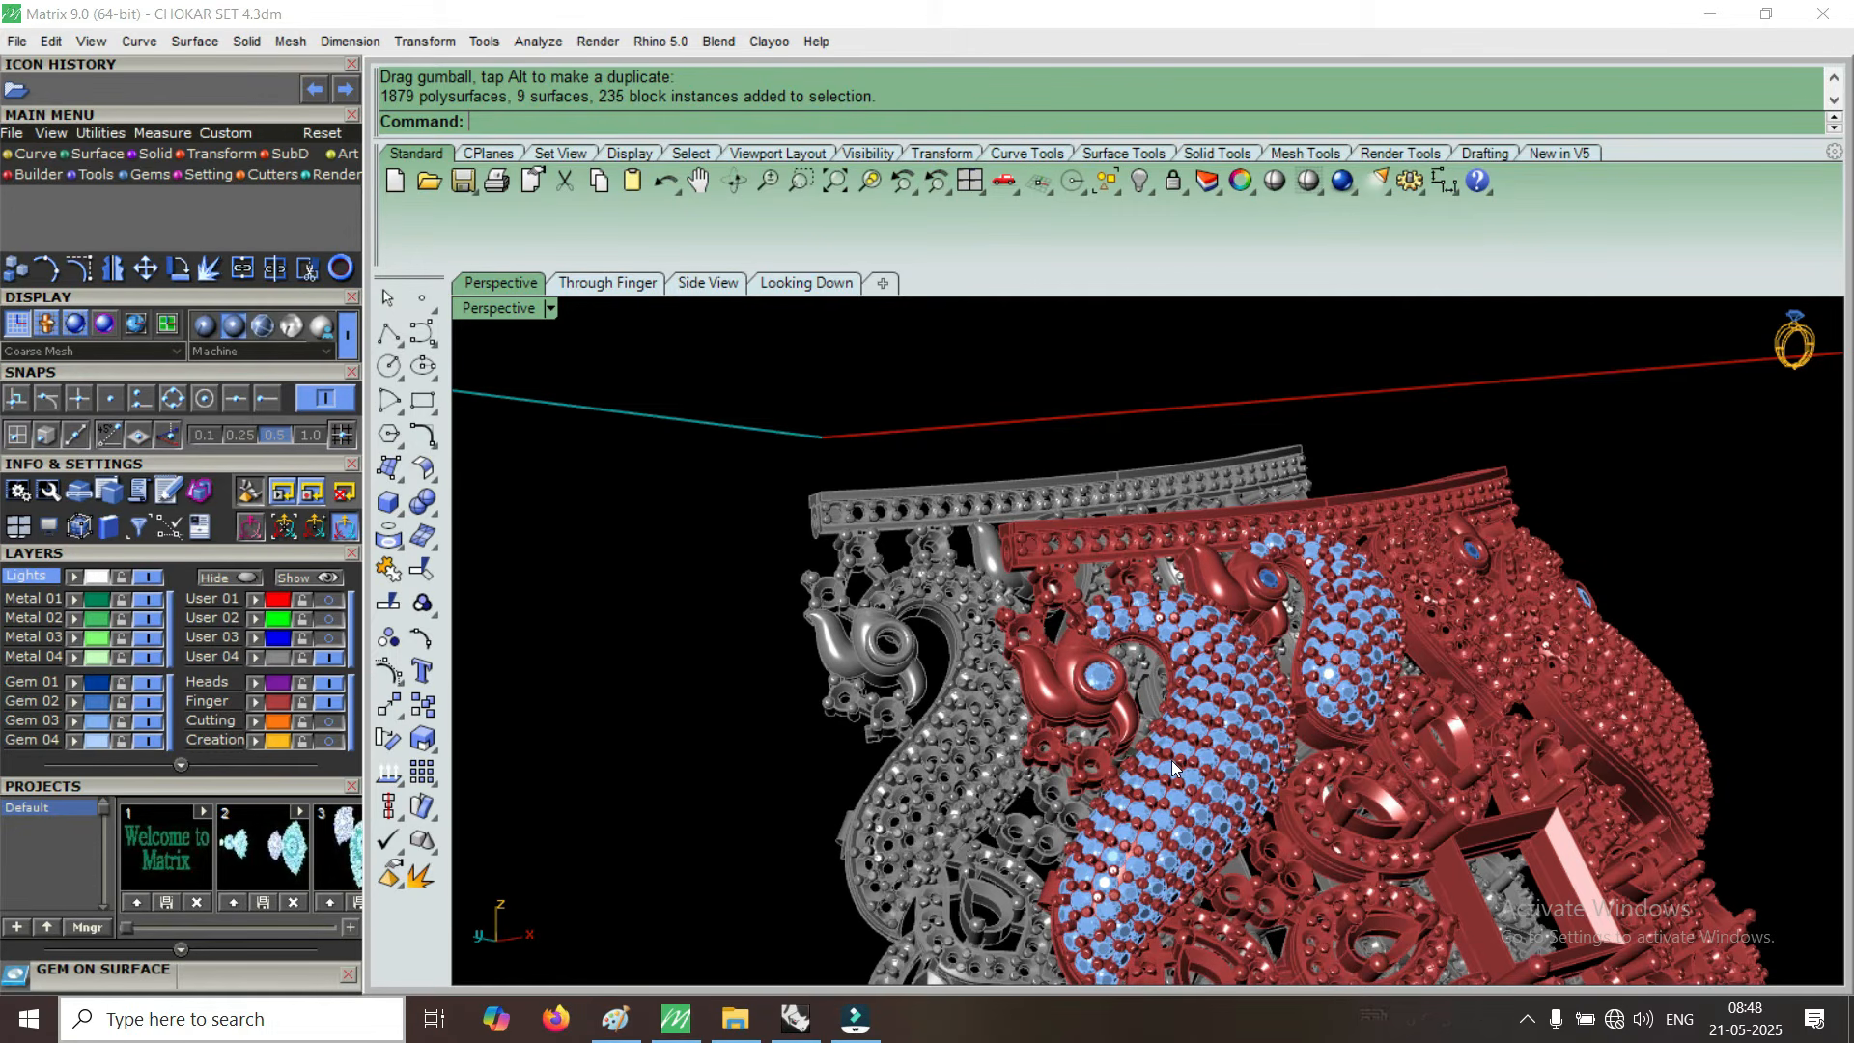
pyautogui.scroll(2, 1197, 807)
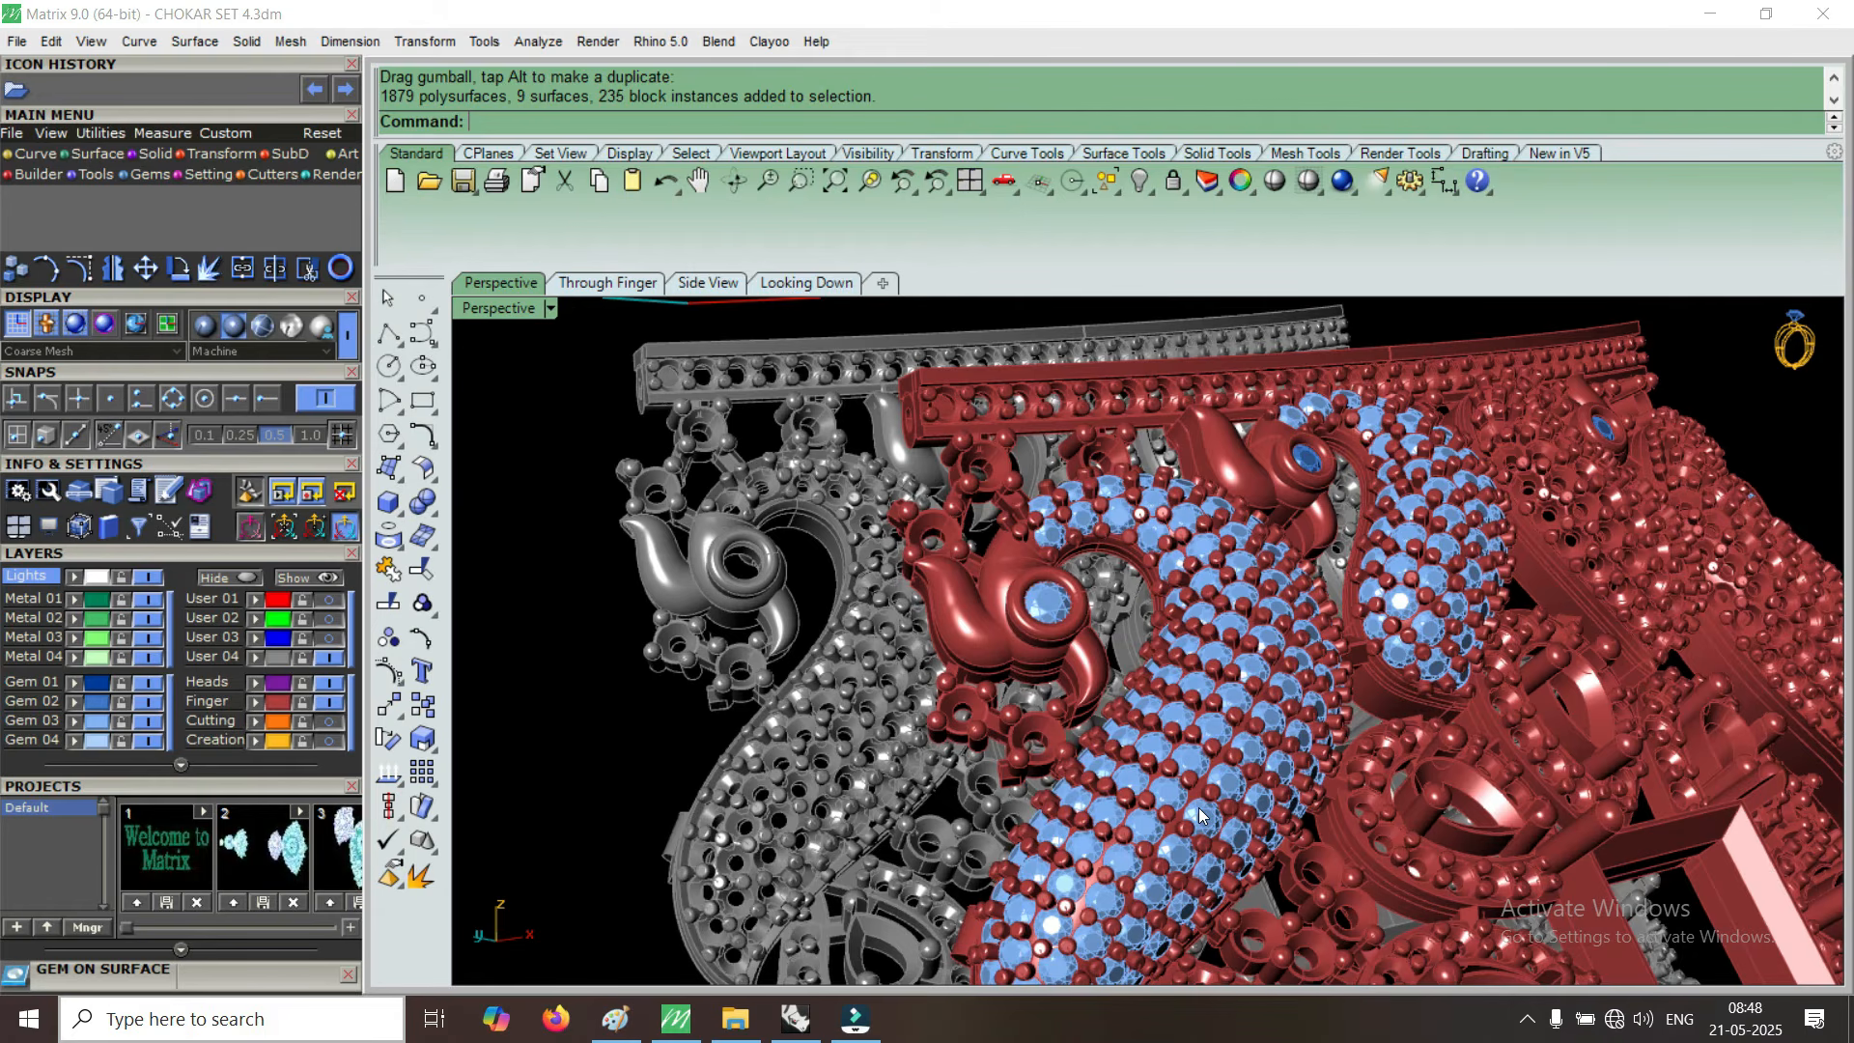
pyautogui.scroll(-2, 1255, 744)
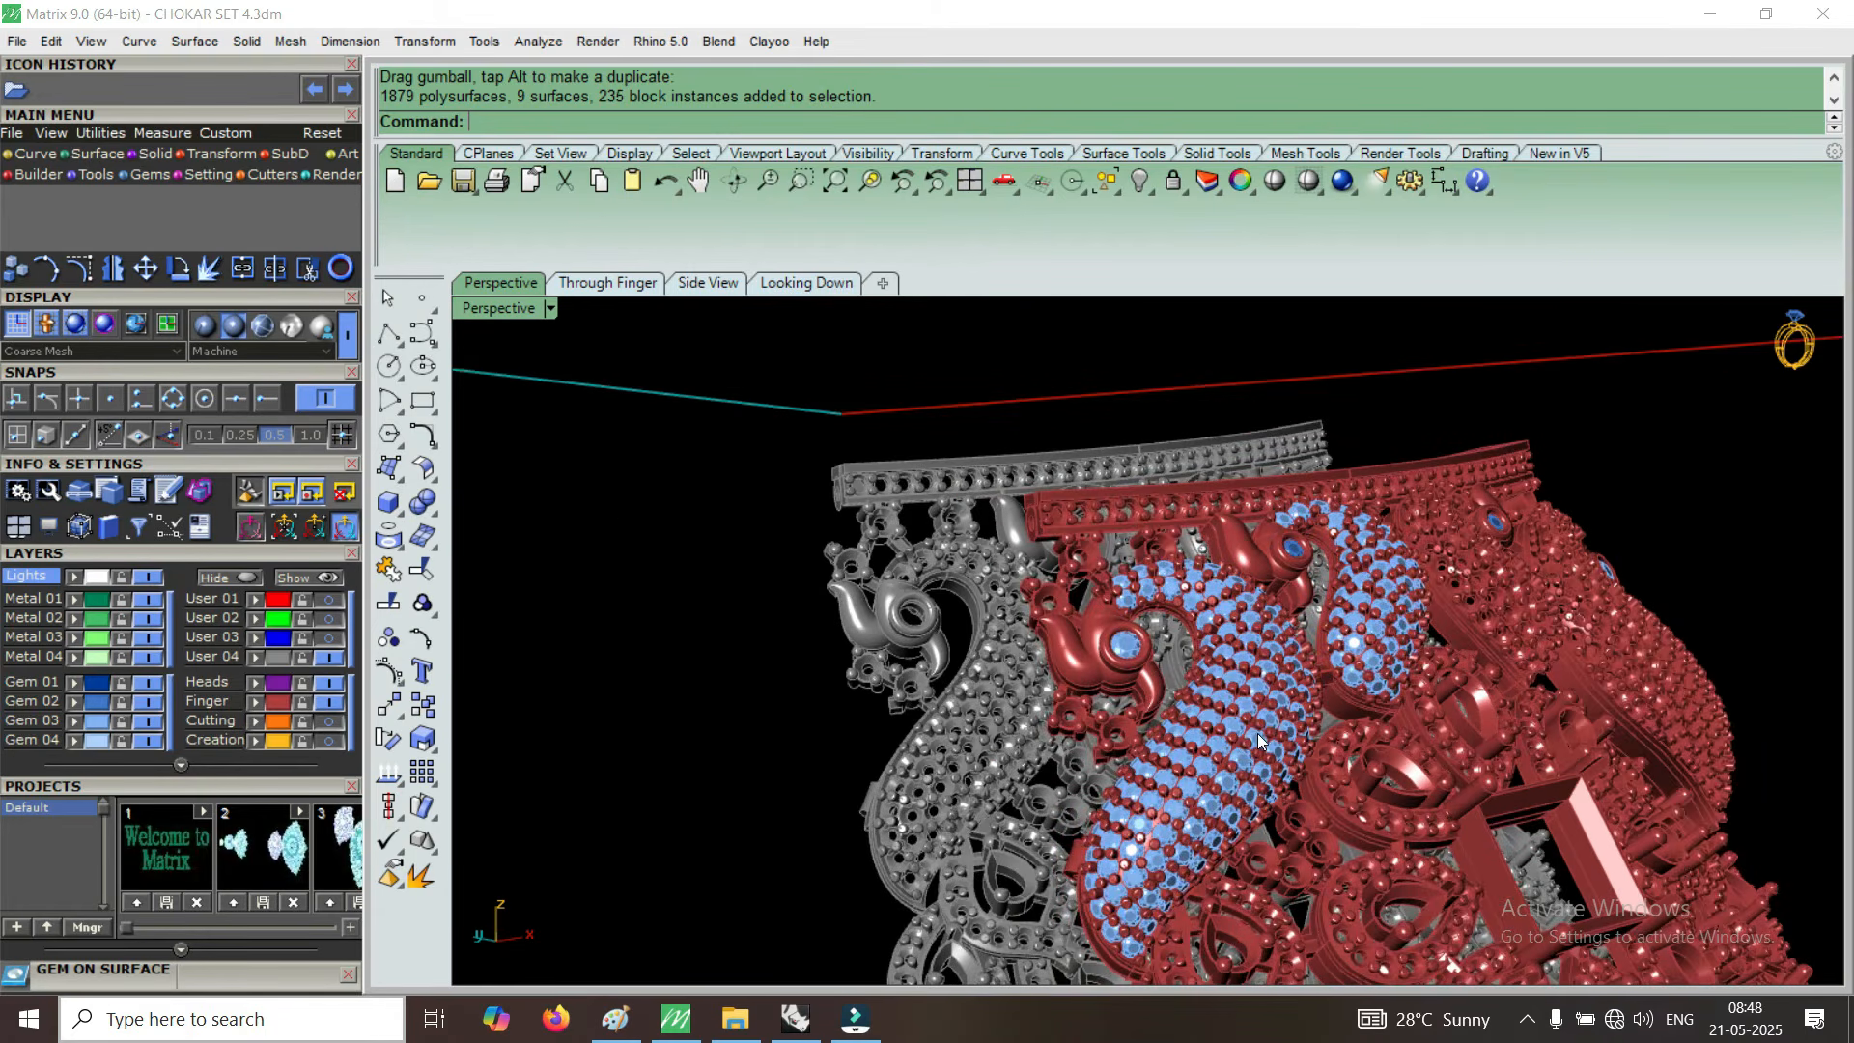
pyautogui.scroll(5, 1273, 724)
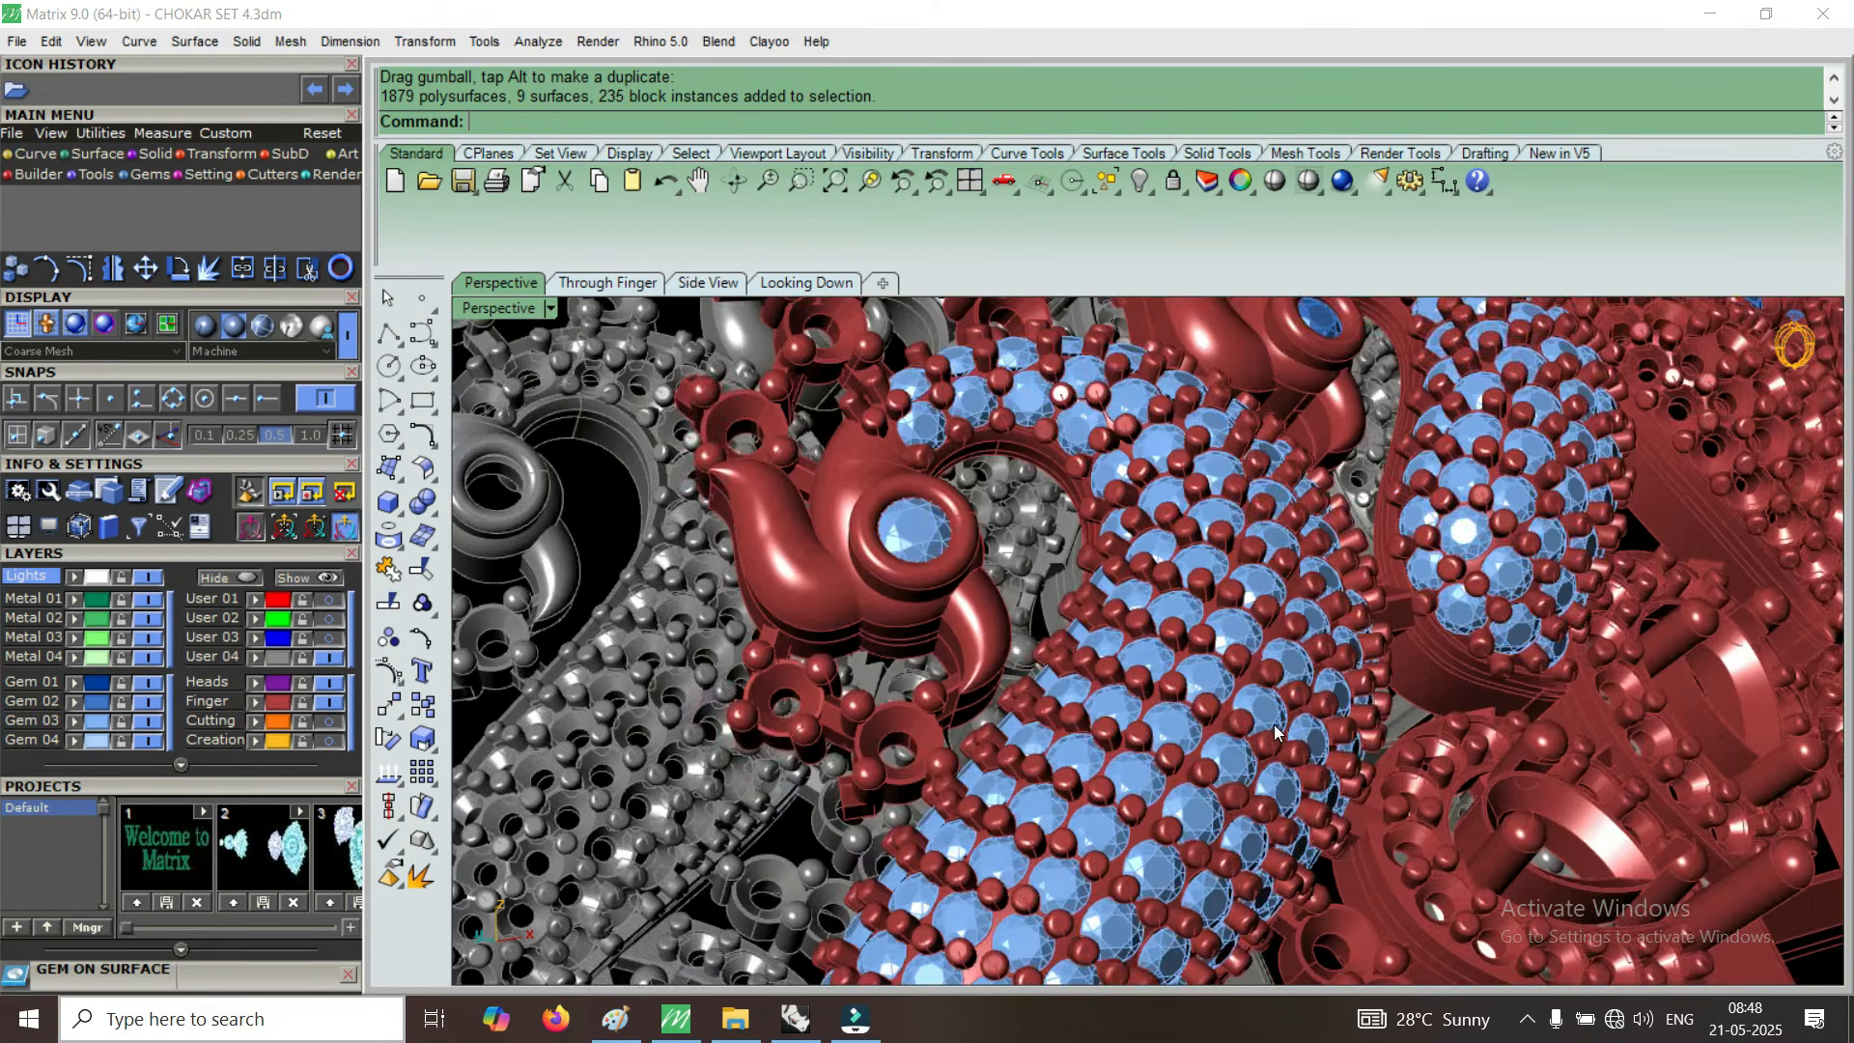
pyautogui.moveTo(1273, 724); pyautogui.dragTo(1151, 753, button='right')
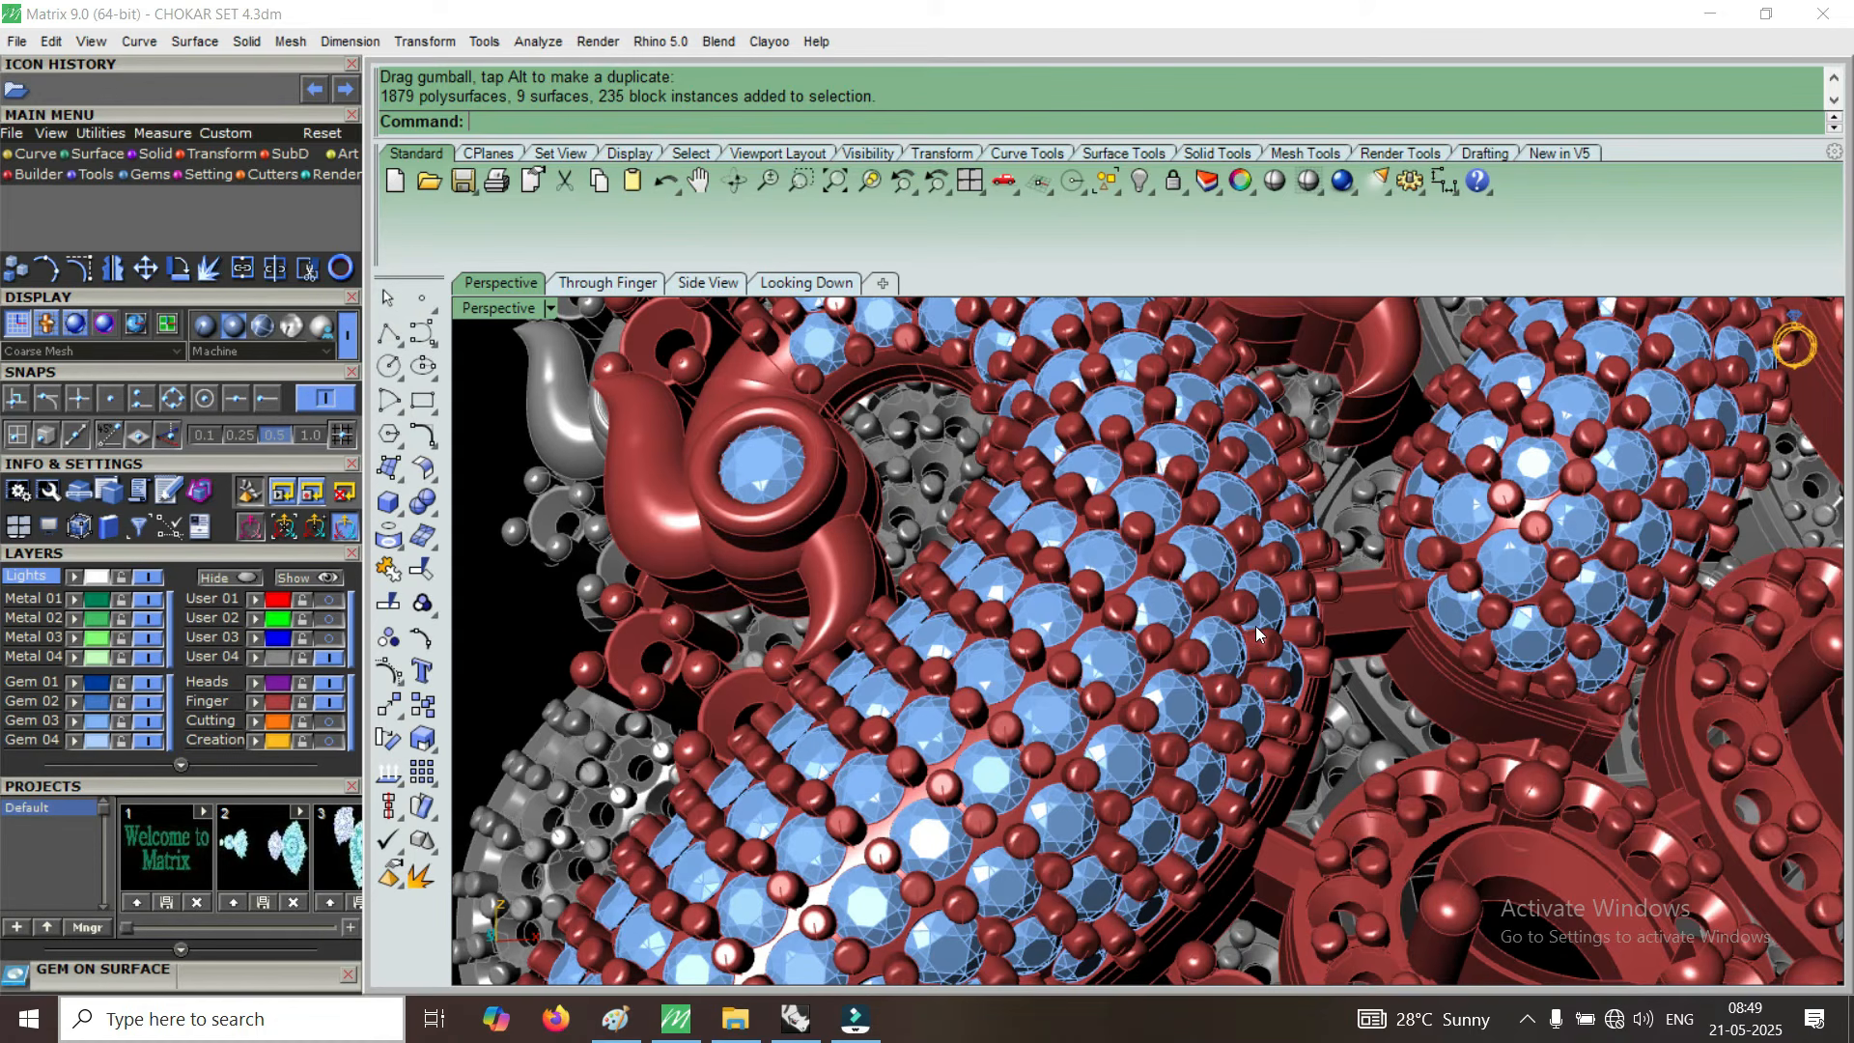
pyautogui.moveTo(1257, 624); pyautogui.dragTo(1330, 618, button='right')
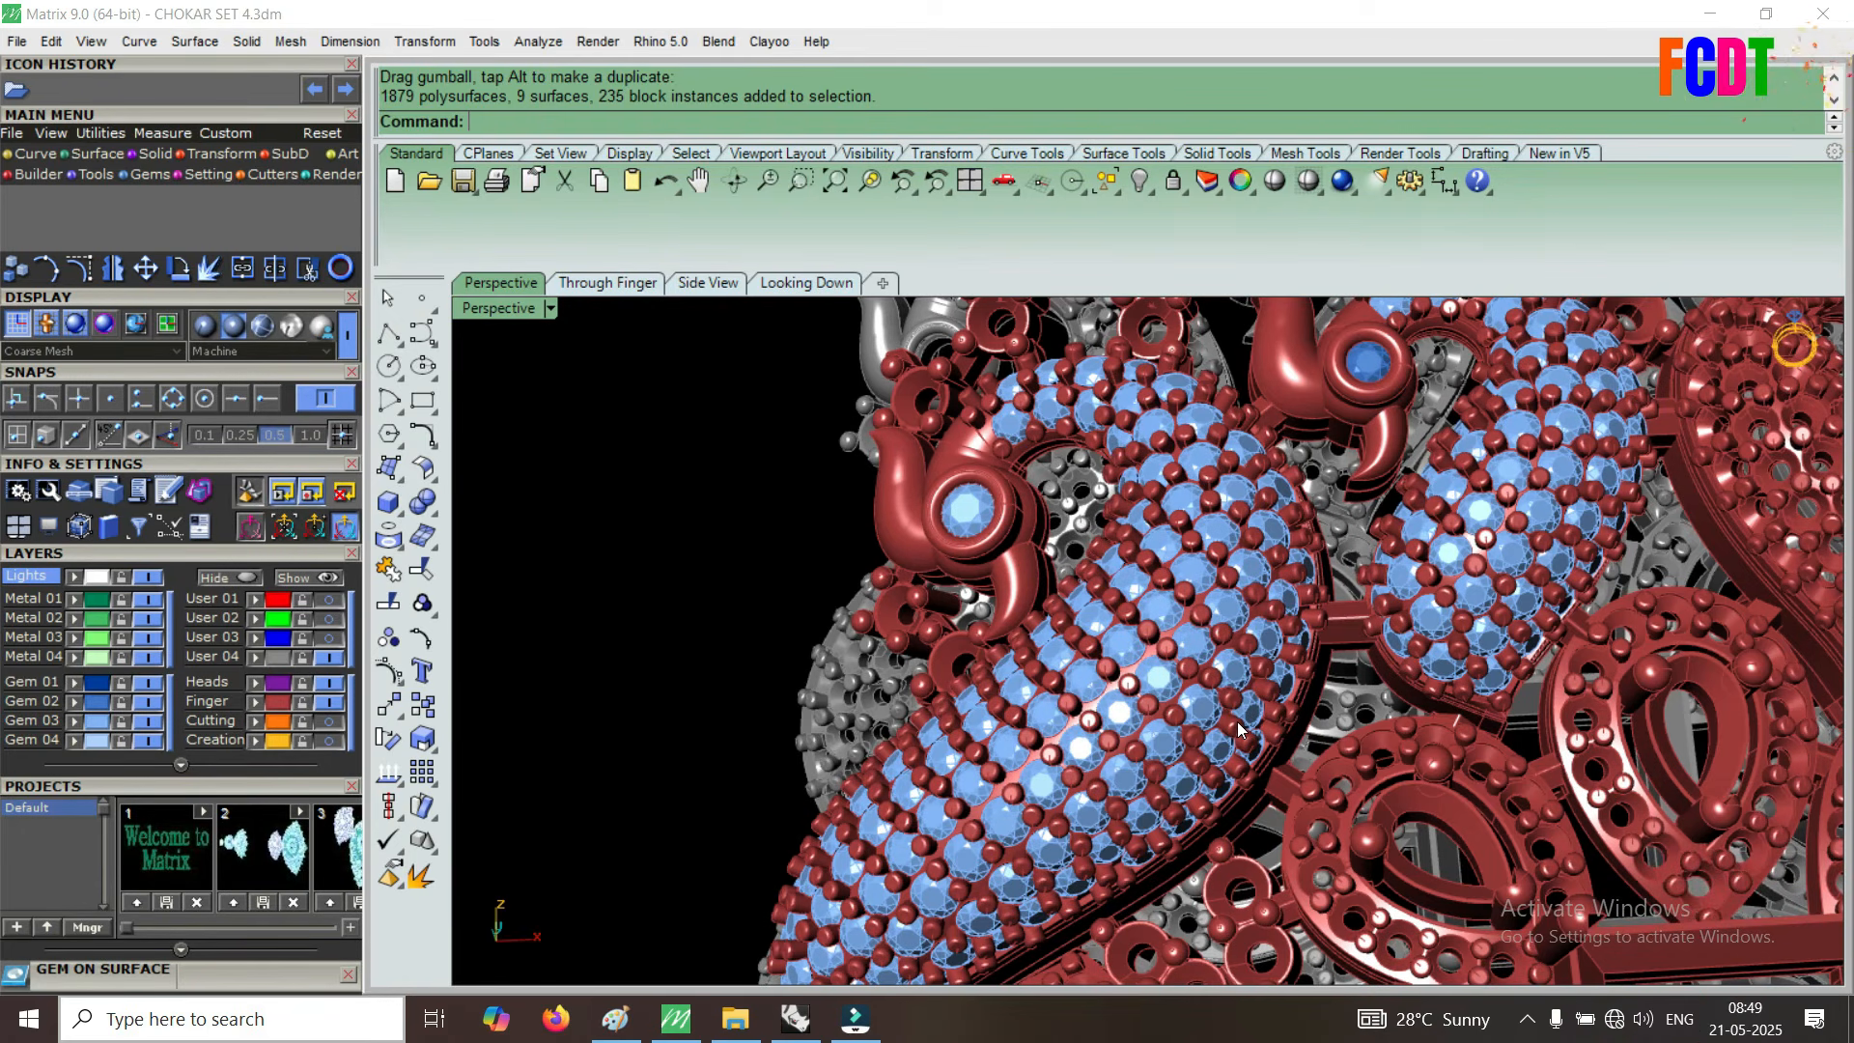
pyautogui.scroll(-3, 1218, 701)
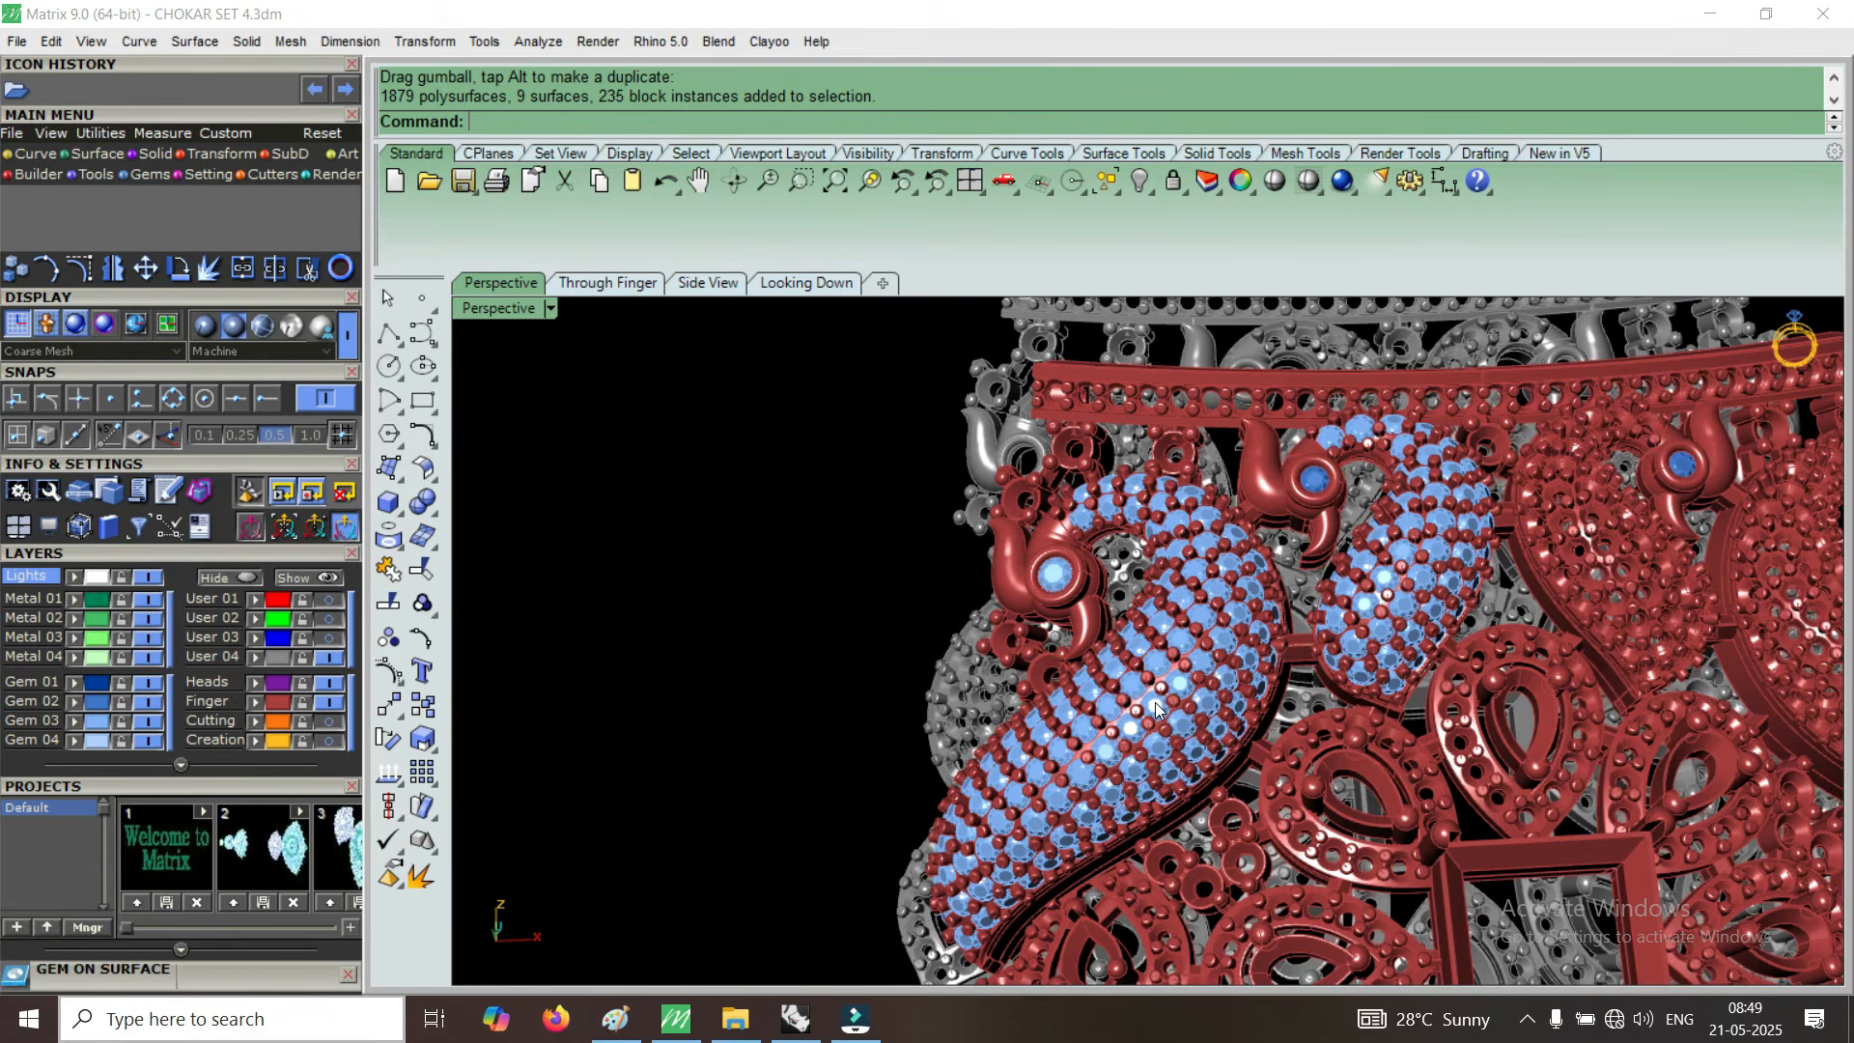
# Review the overall shape and curvature of the red and grey chokers from the side, front and above, including the gem-set paisleys.
pyautogui.moveTo(1052, 782); pyautogui.dragTo(1155, 819, button='right')
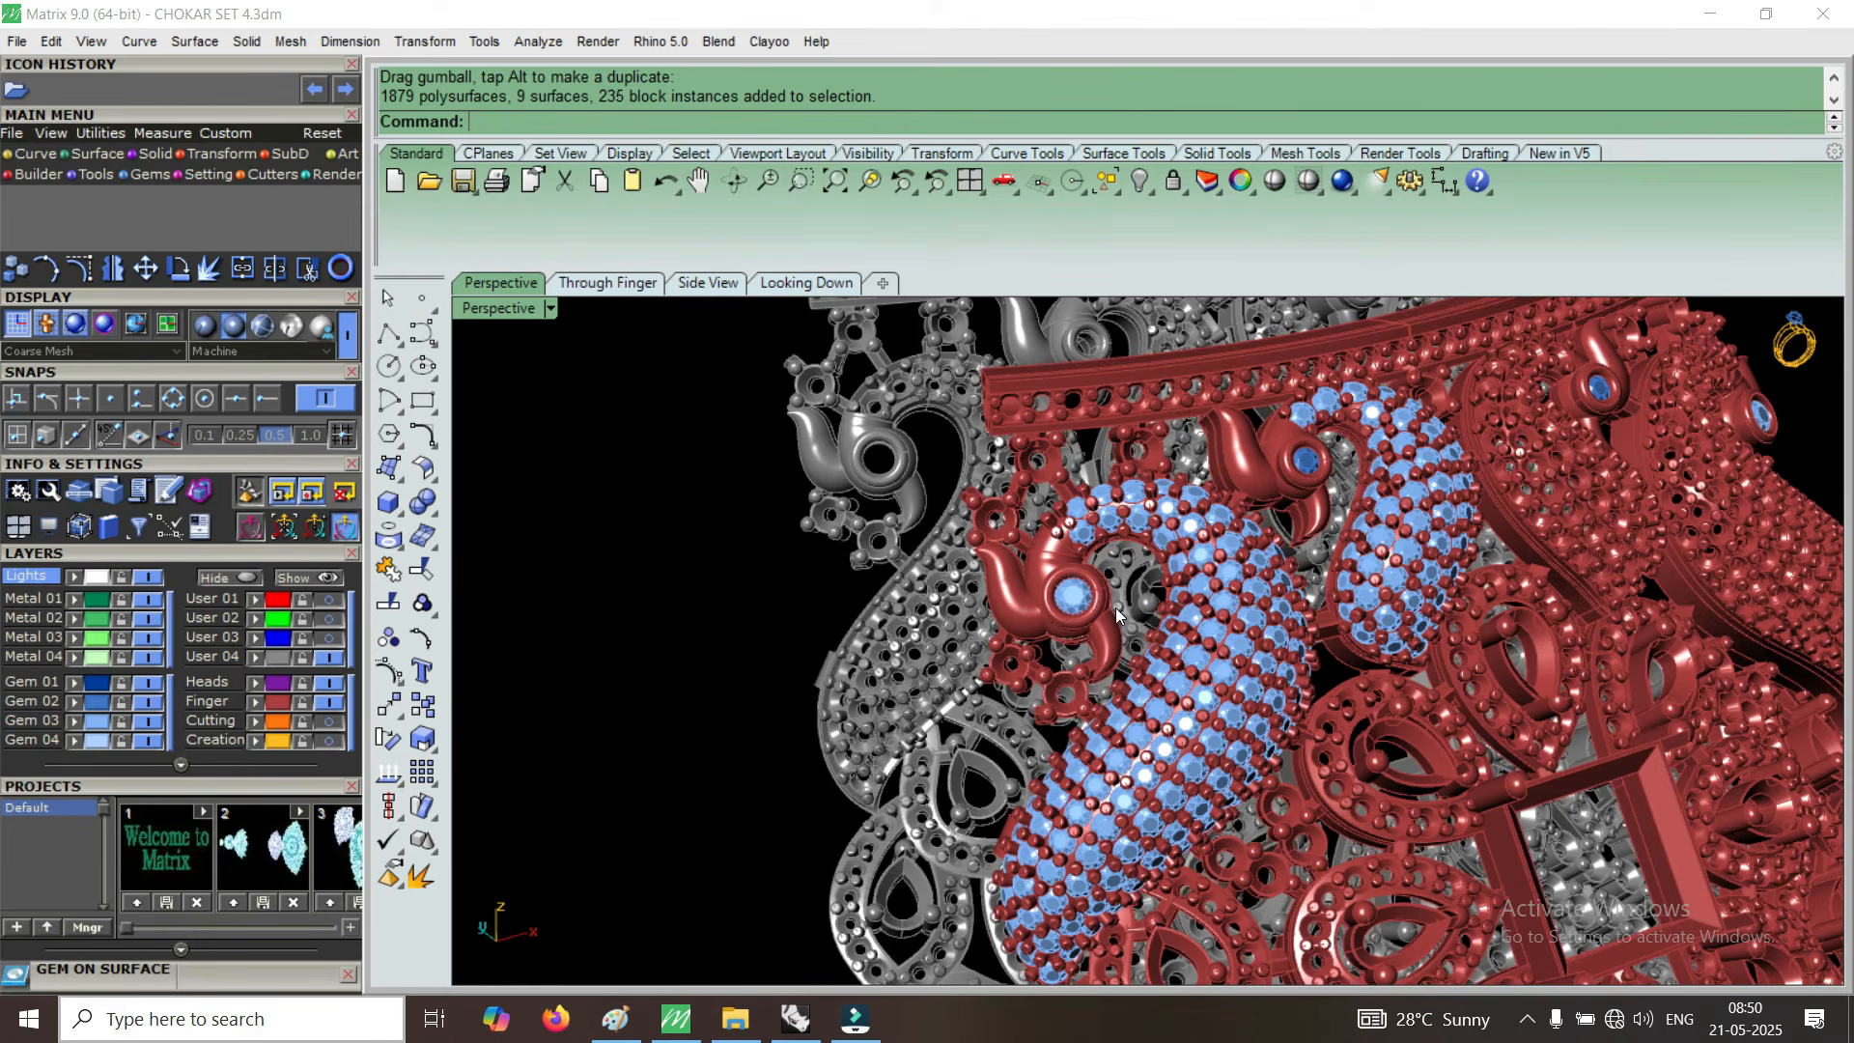
pyautogui.moveTo(1118, 684); pyautogui.dragTo(1176, 682, button='right')
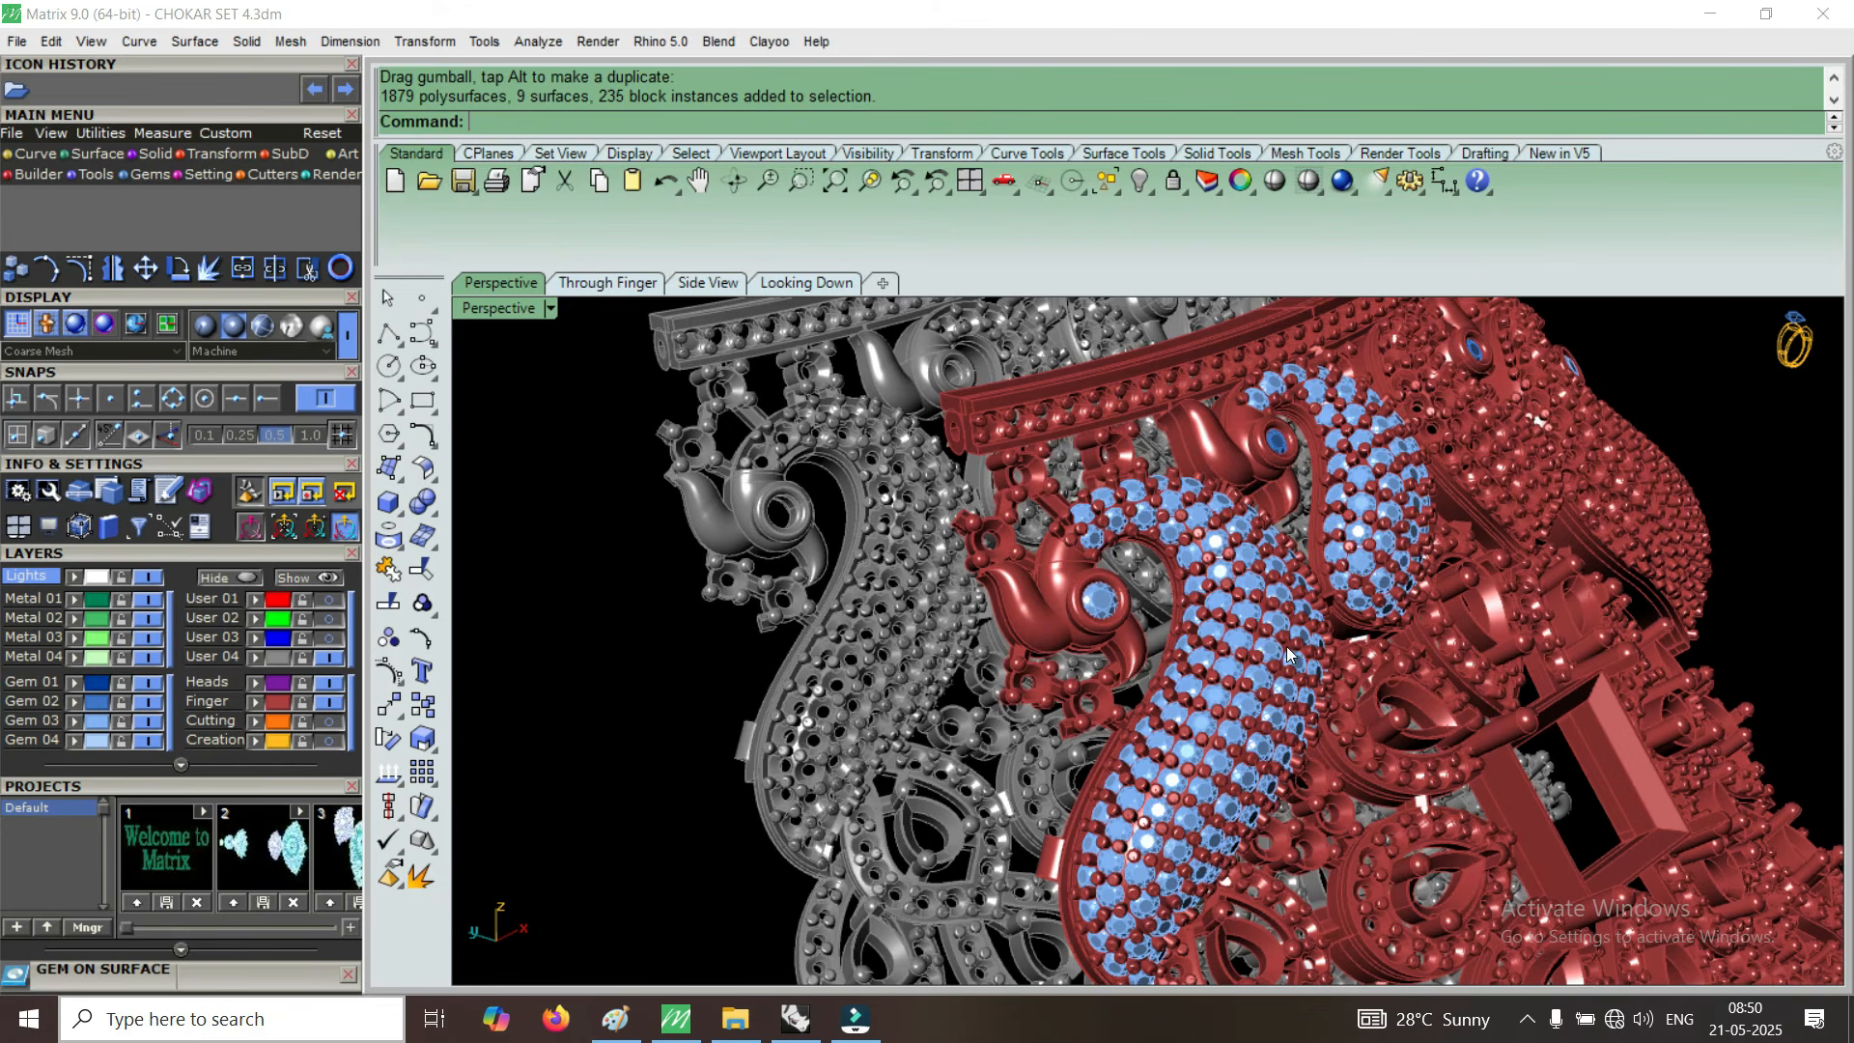
pyautogui.scroll(-1, 1212, 598)
pyautogui.scroll(-1, 1368, 682)
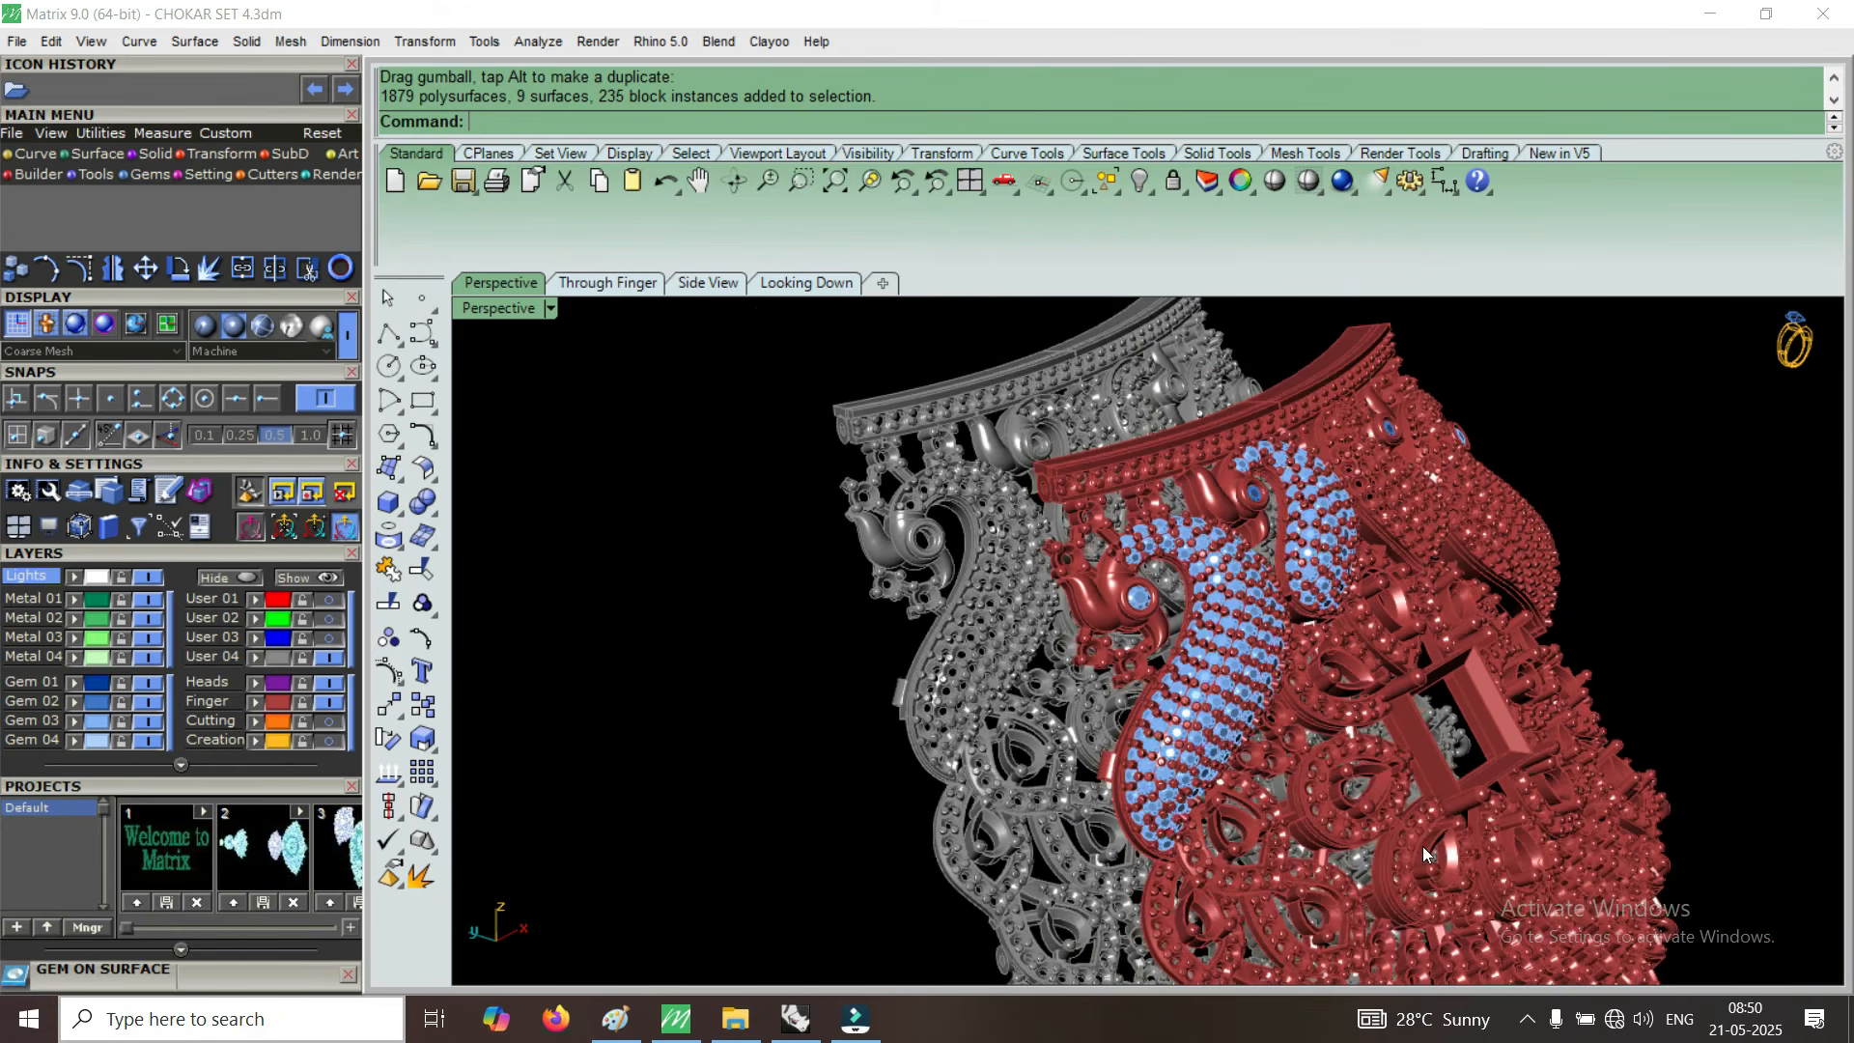
pyautogui.scroll(1, 1423, 844)
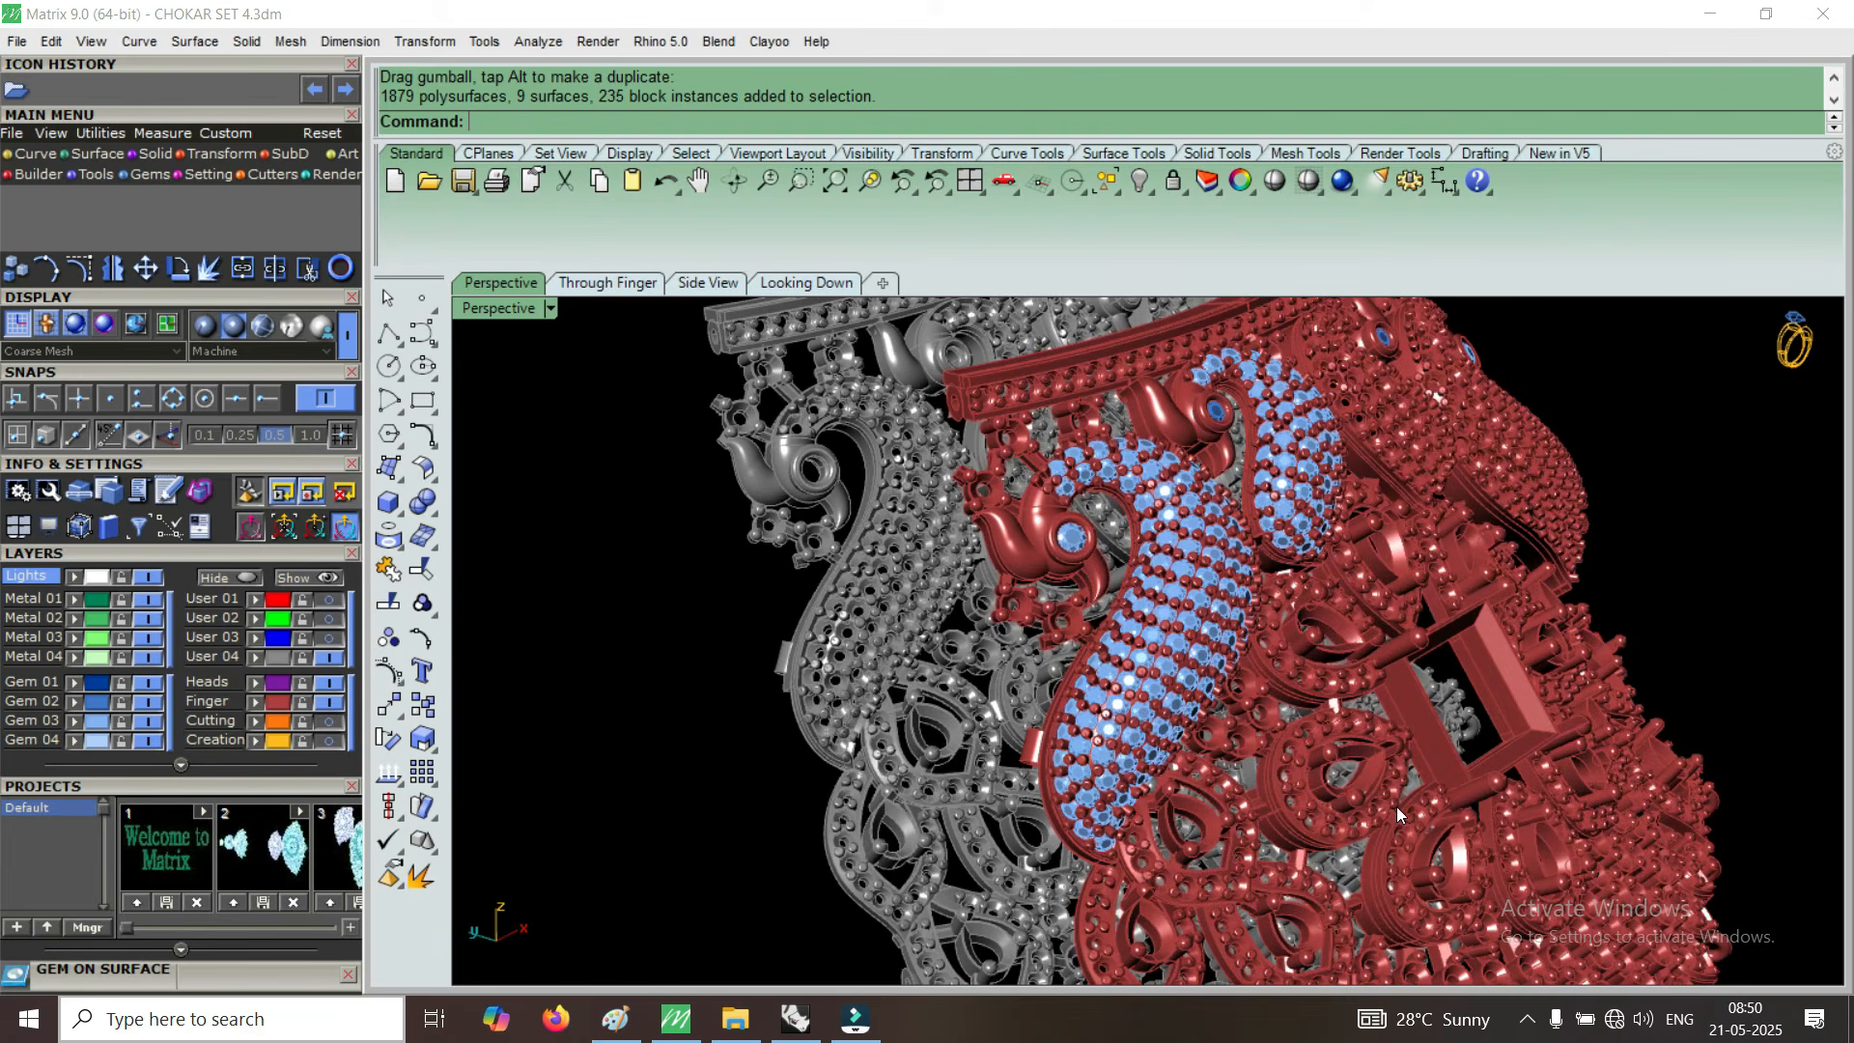
pyautogui.moveTo(1455, 794); pyautogui.dragTo(1335, 744, button='right')
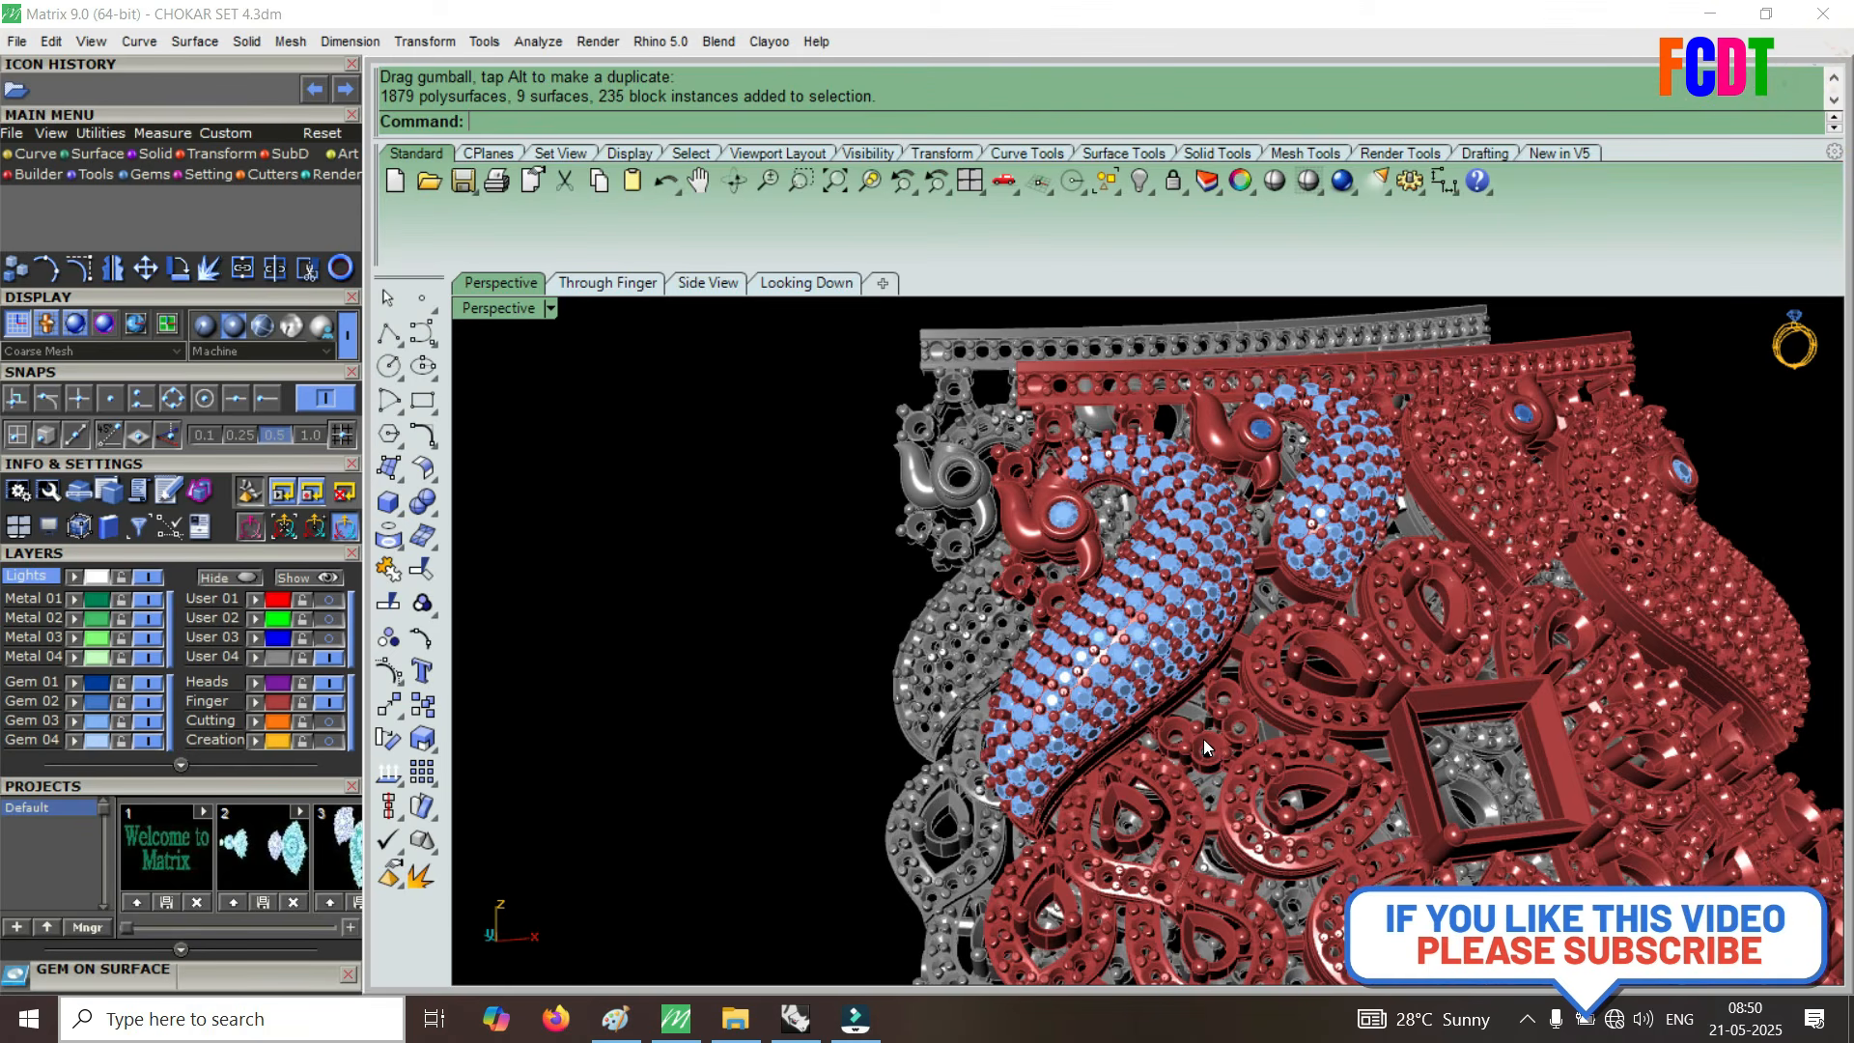
pyautogui.moveTo(1144, 699); pyautogui.dragTo(1132, 719, button='right')
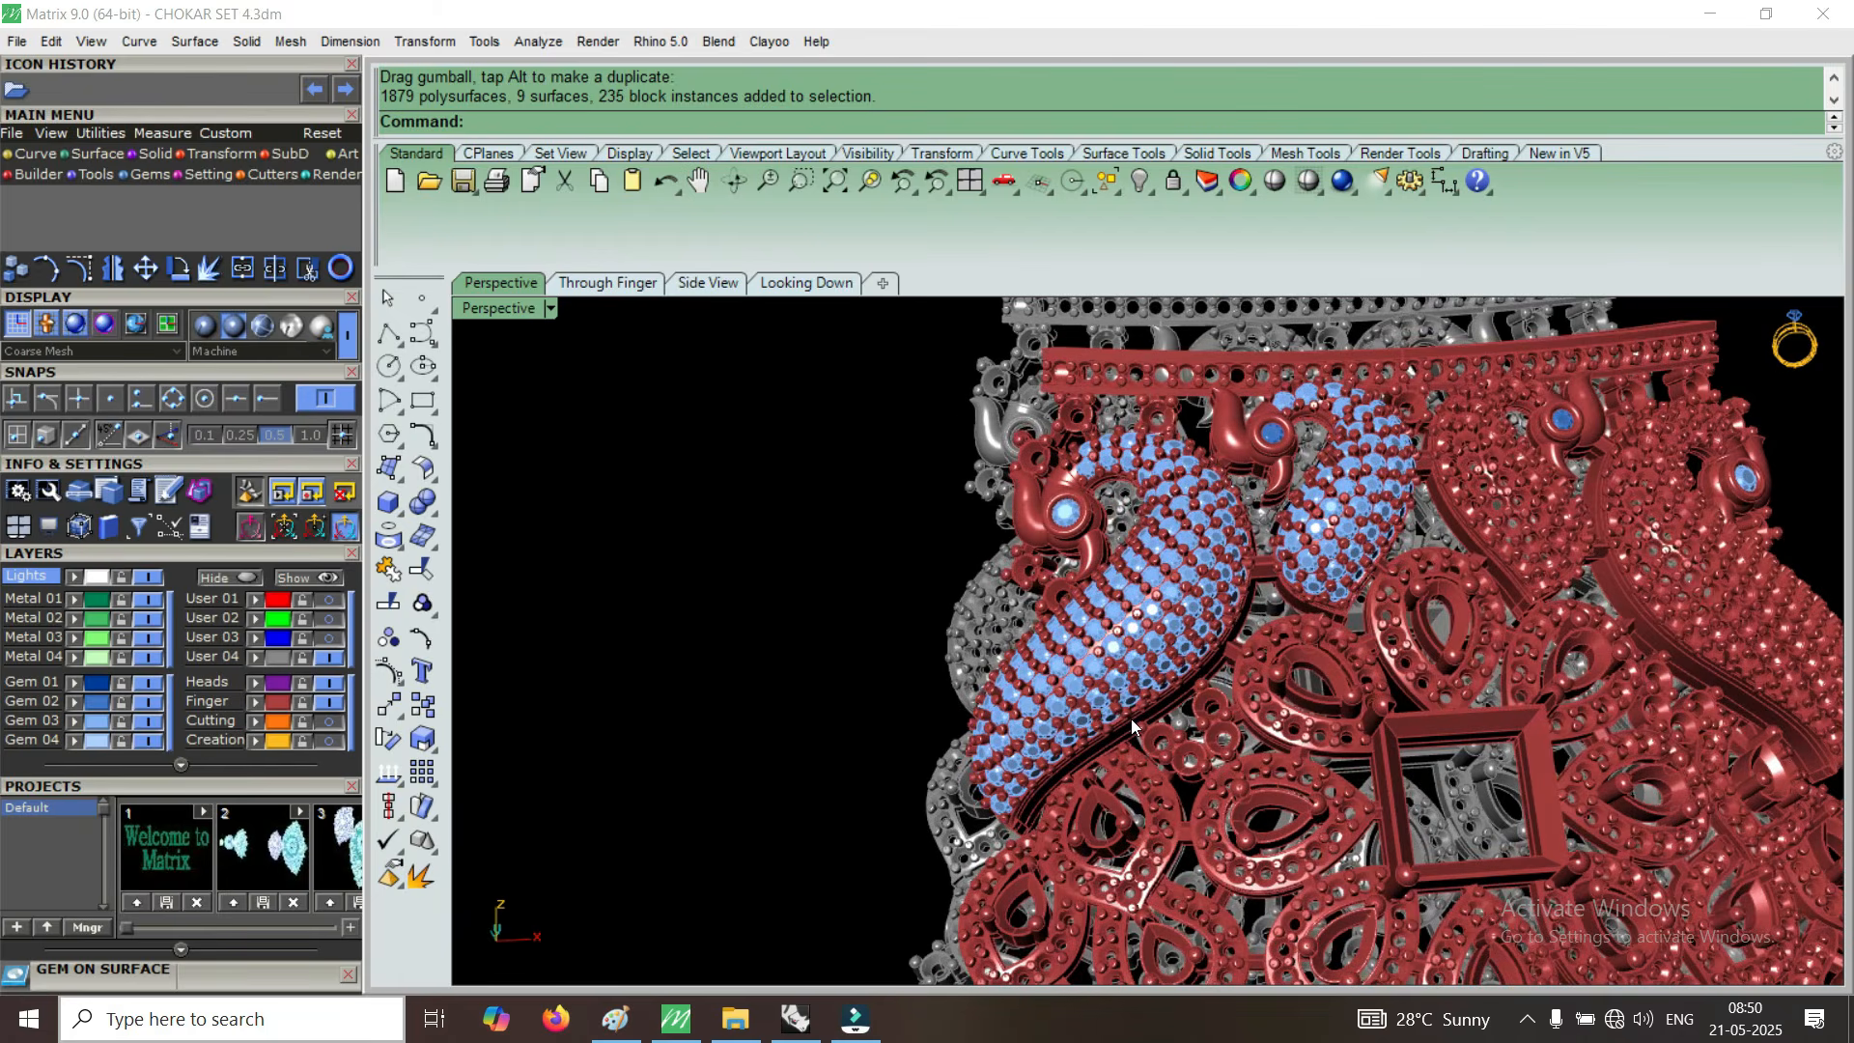
pyautogui.moveTo(1164, 681); pyautogui.dragTo(1231, 621, button='right')
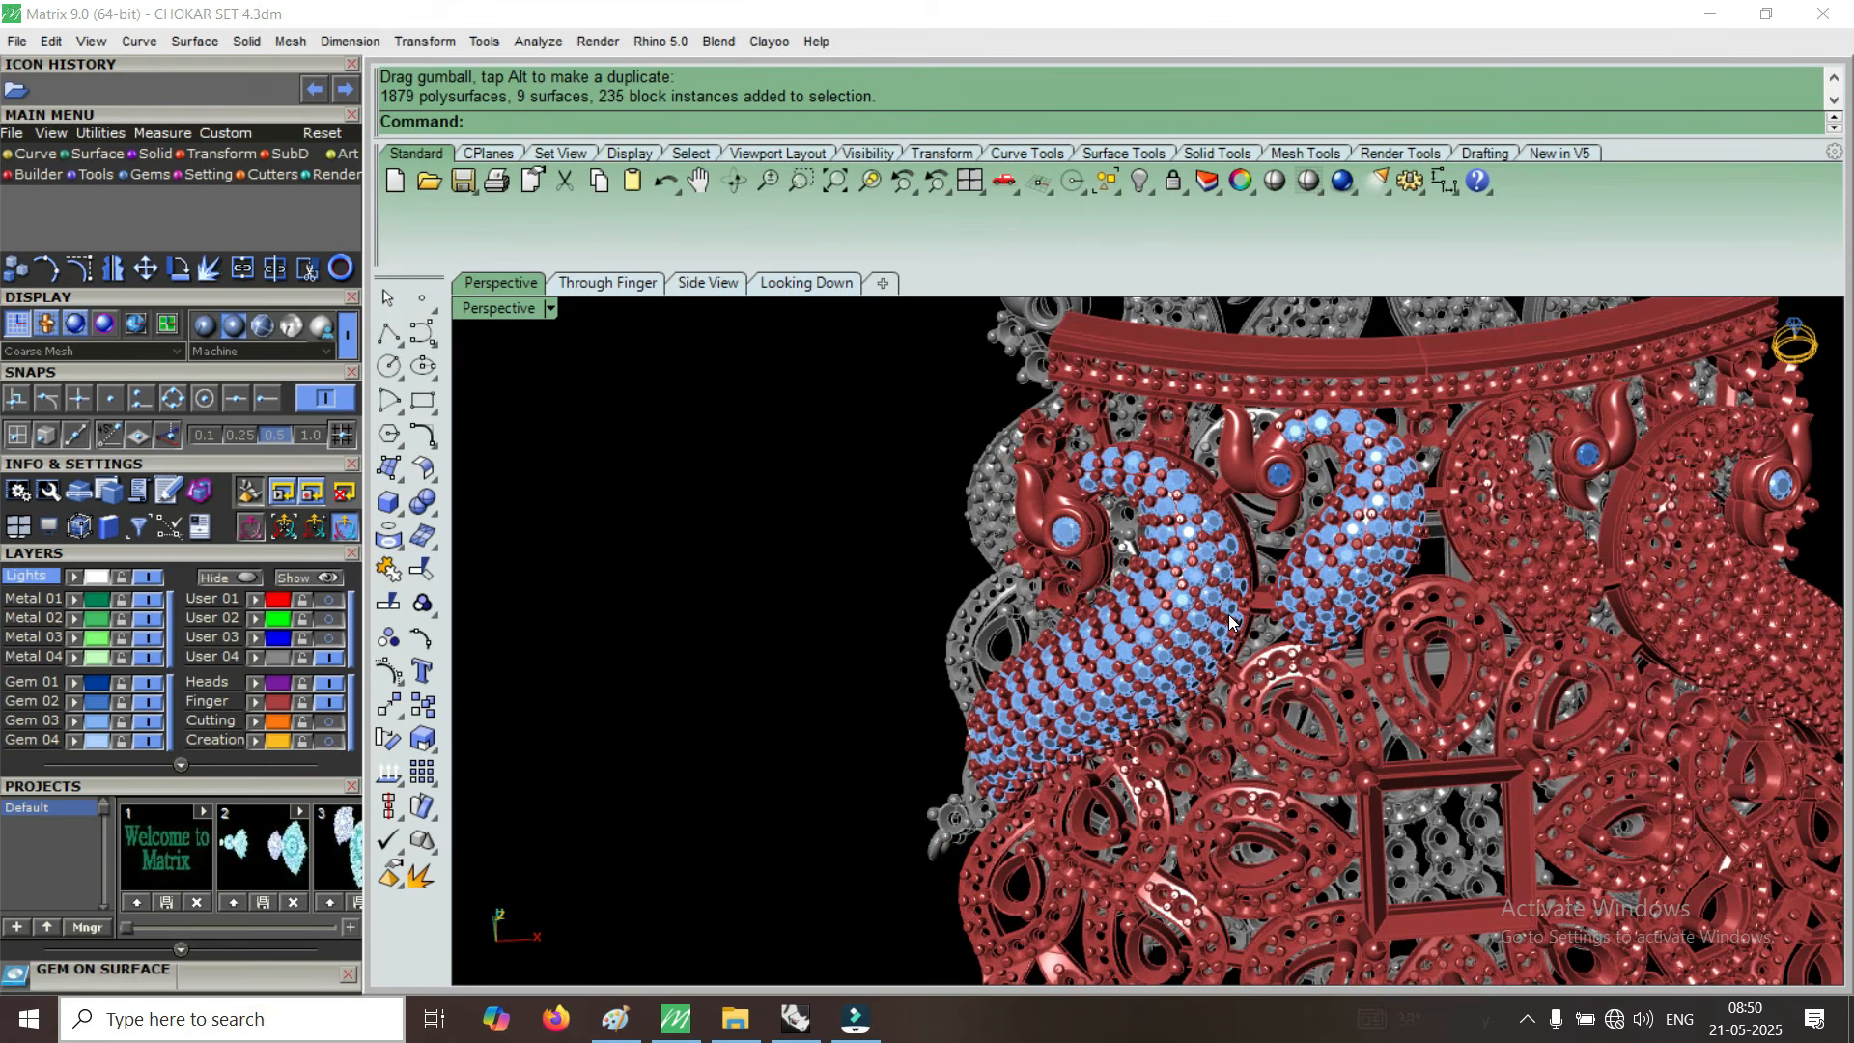
pyautogui.scroll(-4, 1229, 623)
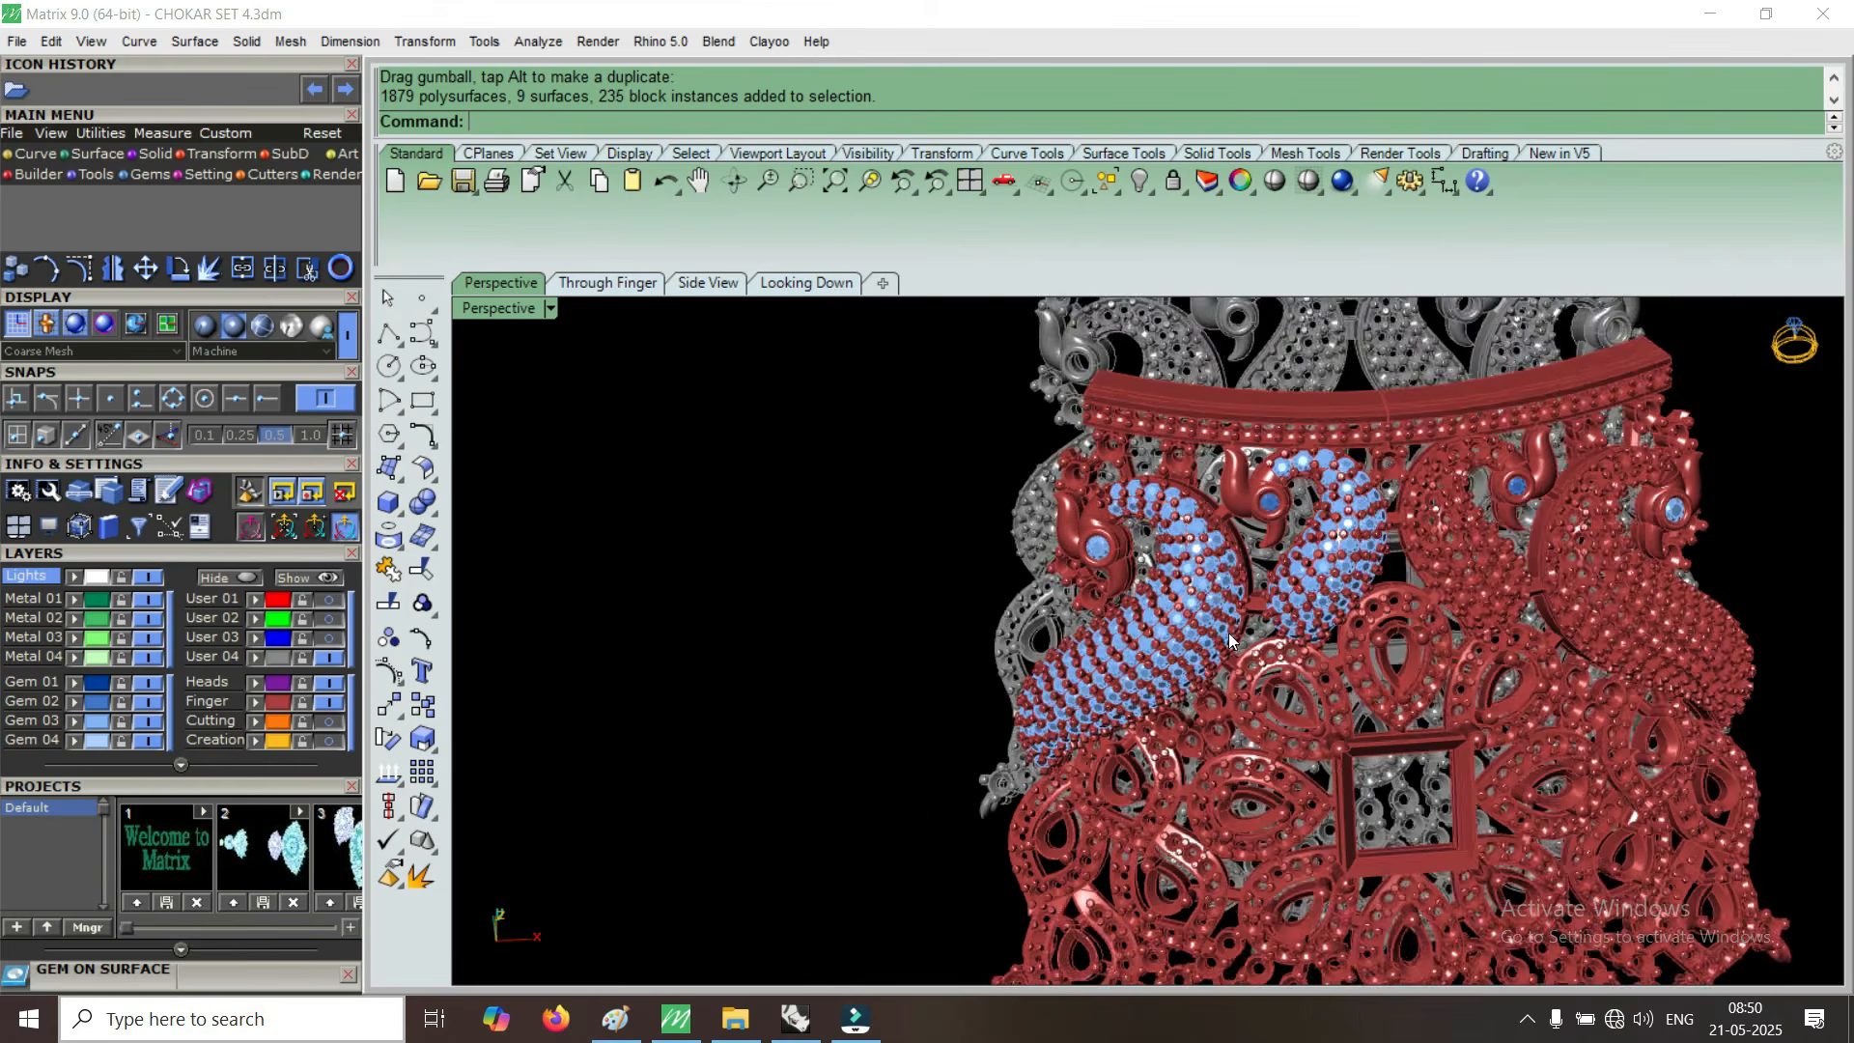
pyautogui.moveTo(1284, 664); pyautogui.dragTo(1323, 577, button='right')
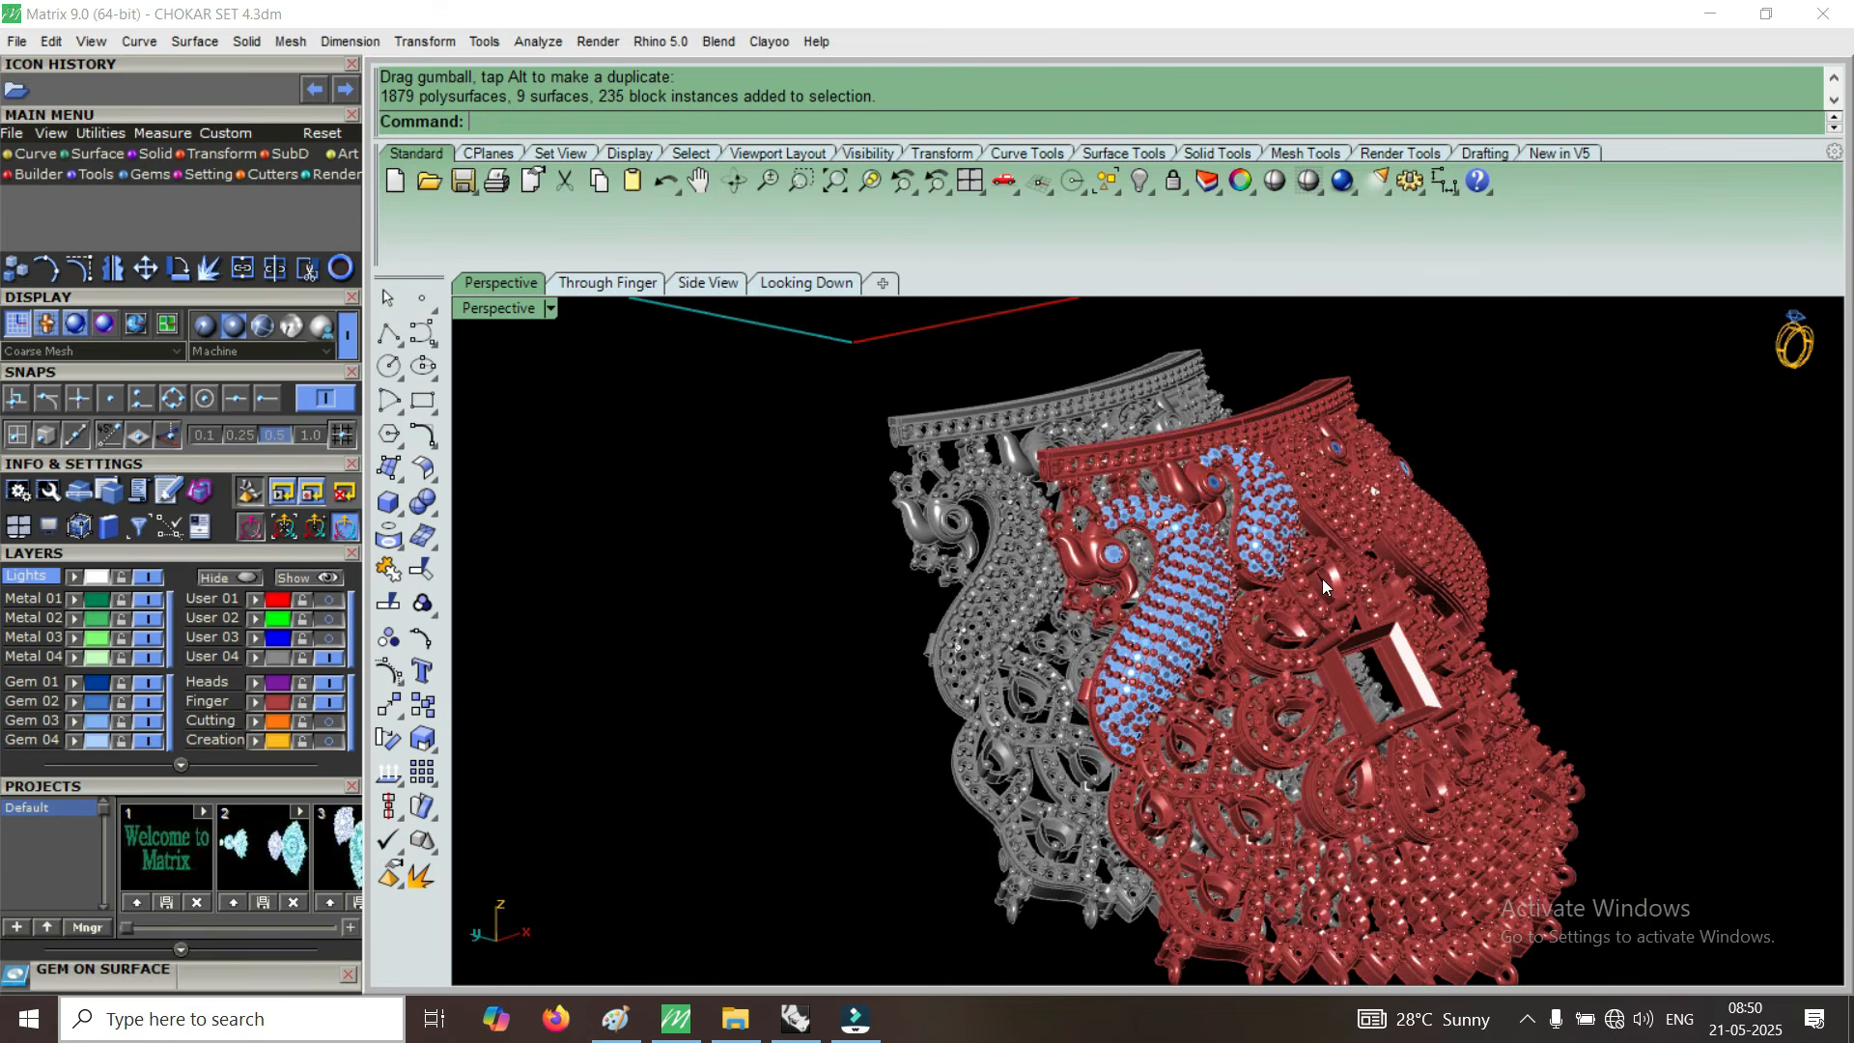